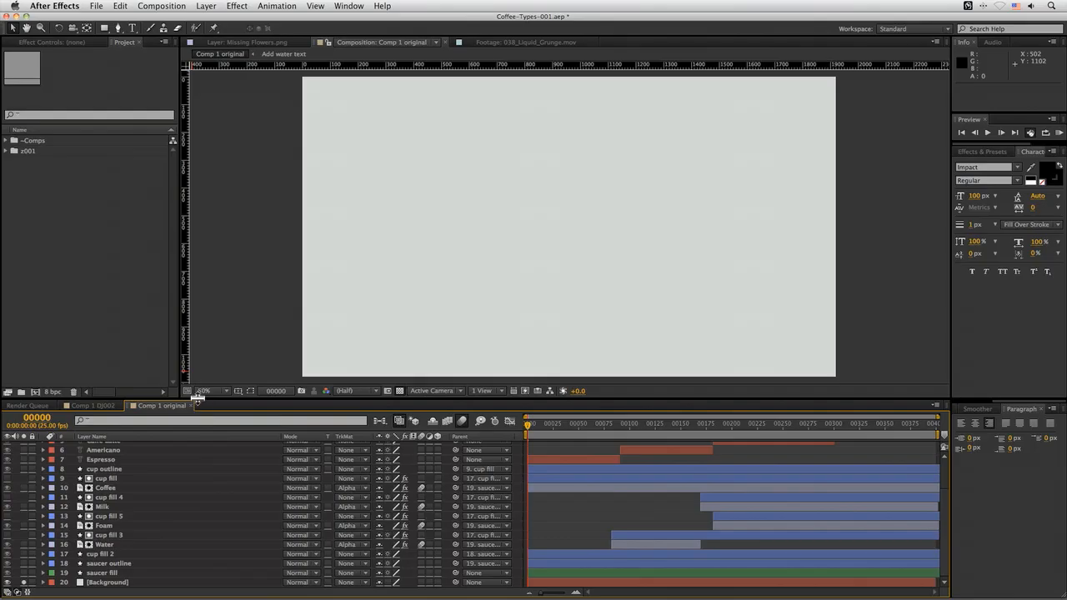
Solo the saucer fill, saucer outline and cup fill 2 layers together with the background in Comp 1 original
click(23, 575)
click(24, 565)
click(23, 574)
click(23, 565)
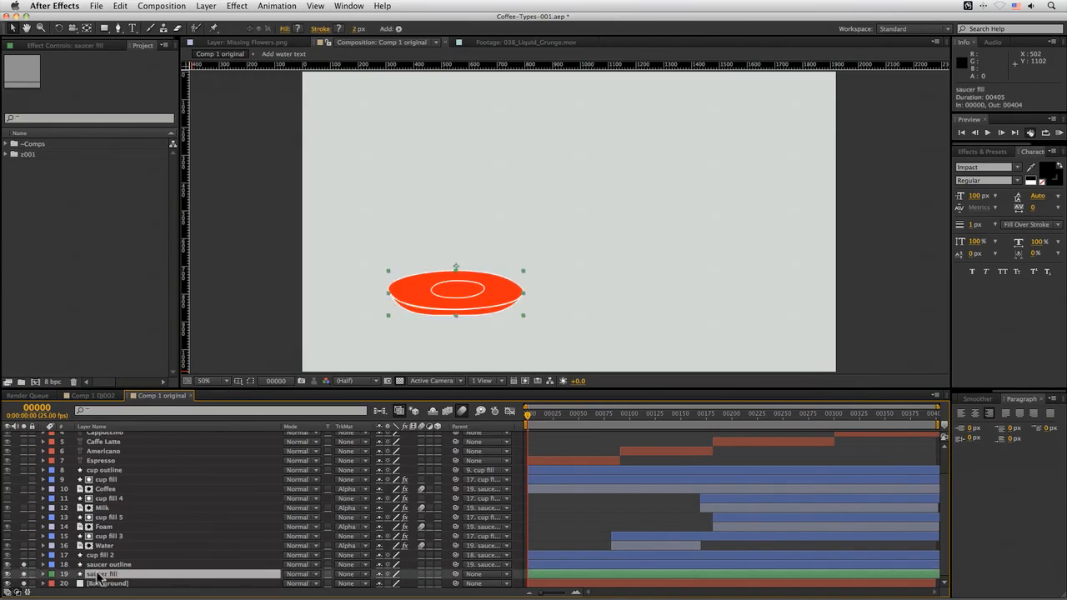
click(23, 555)
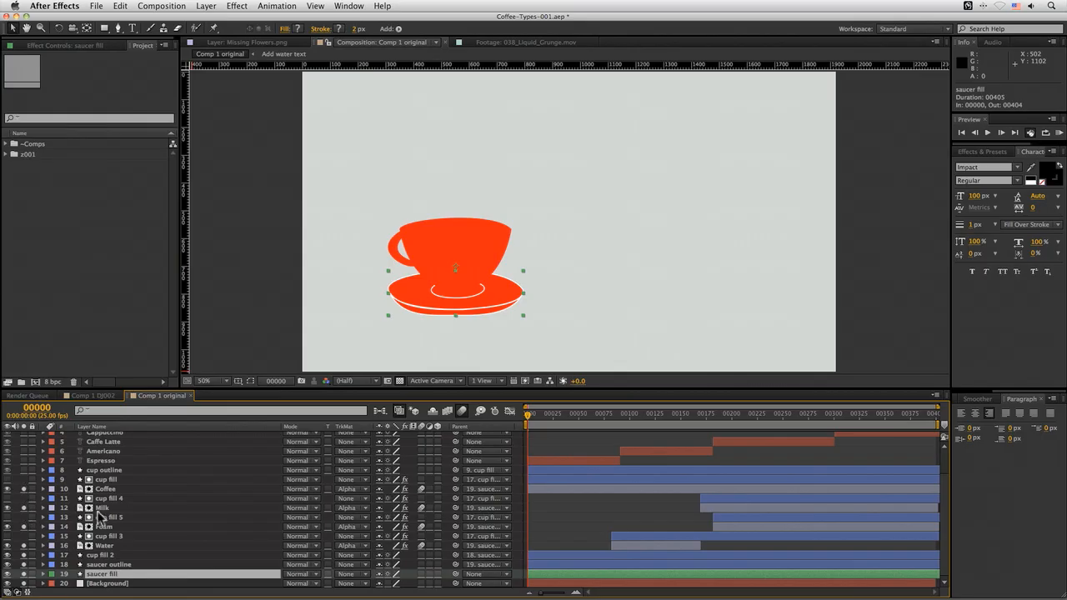
Scrub through the Comp 1 original timeline to review how the coffee cup animation and its labels change
drag(534, 429, 859, 435)
key(Home)
scroll(941, 492, up, 3)
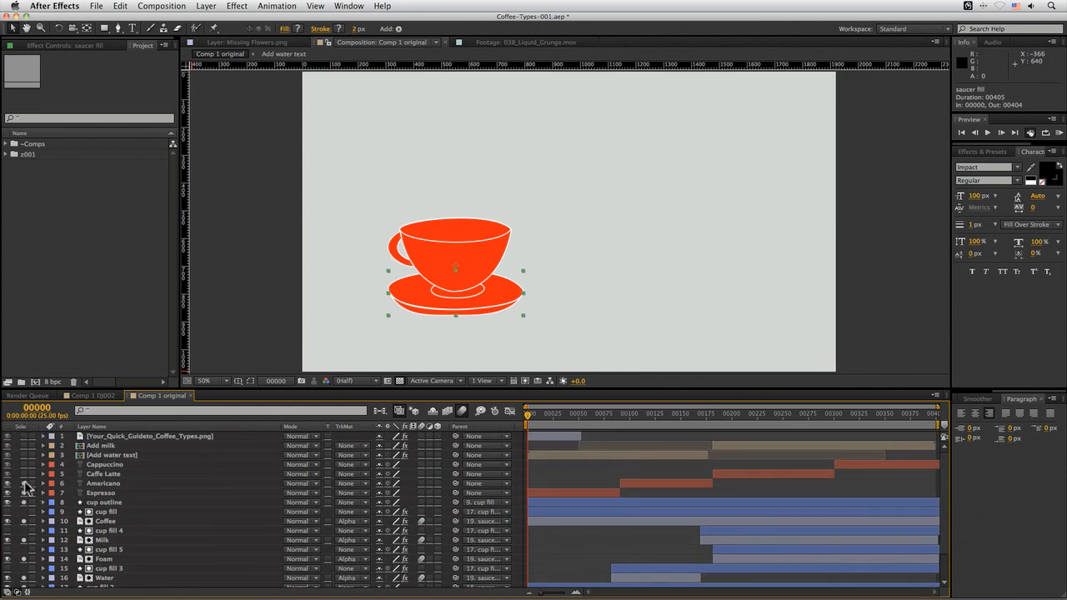
drag(557, 425, 887, 432)
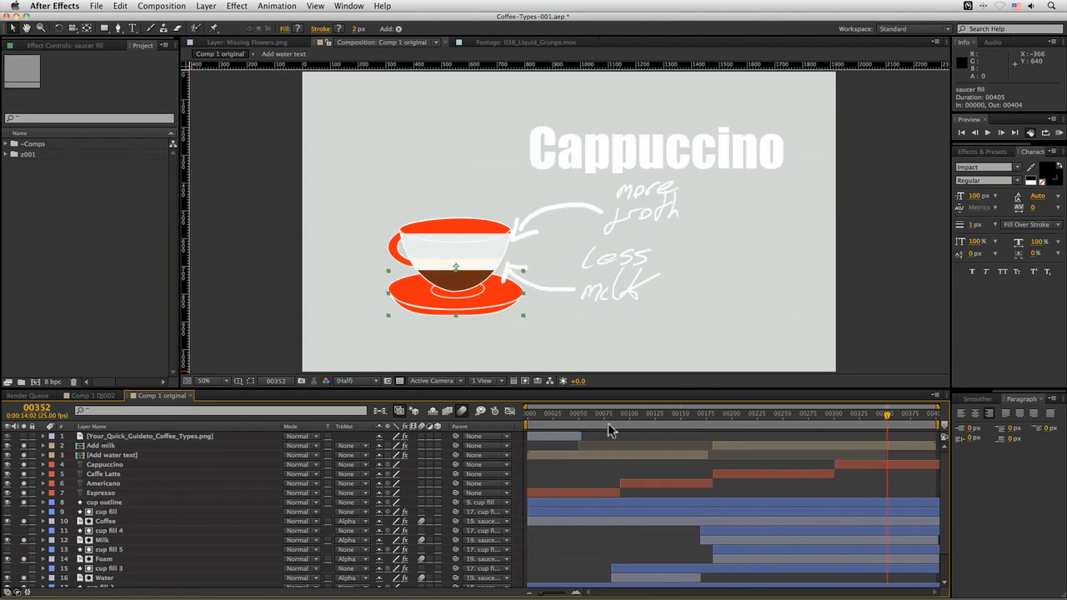
mouse_move(658, 426)
mouse_down()
mouse_move(696, 427)
mouse_move(560, 429)
mouse_move(871, 434)
mouse_move(898, 407)
mouse_move(882, 409)
mouse_up()
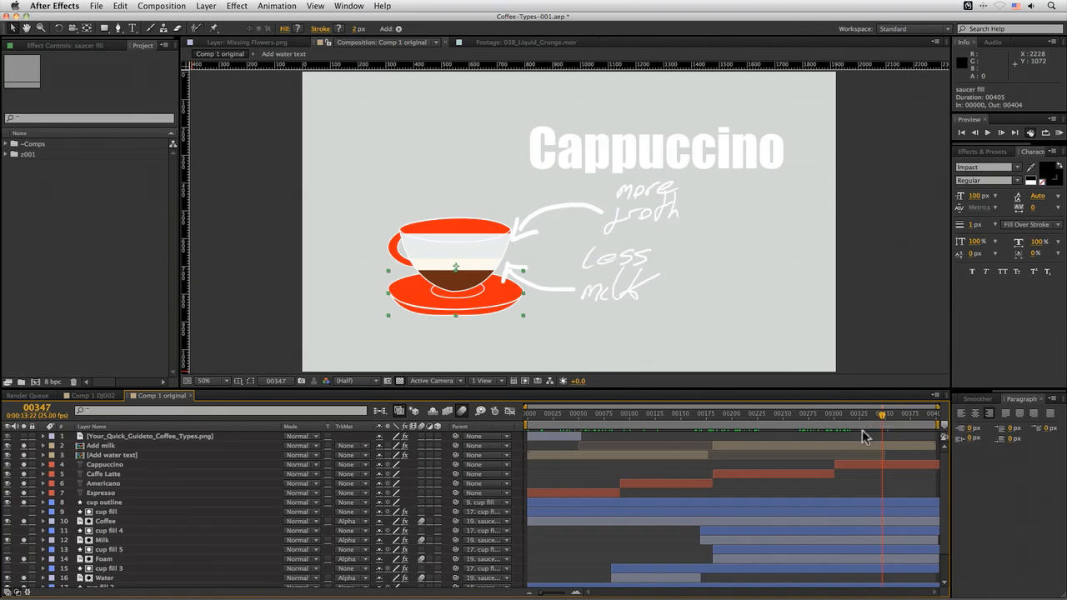
mouse_move(859, 417)
mouse_down()
mouse_move(557, 425)
mouse_move(852, 425)
mouse_up()
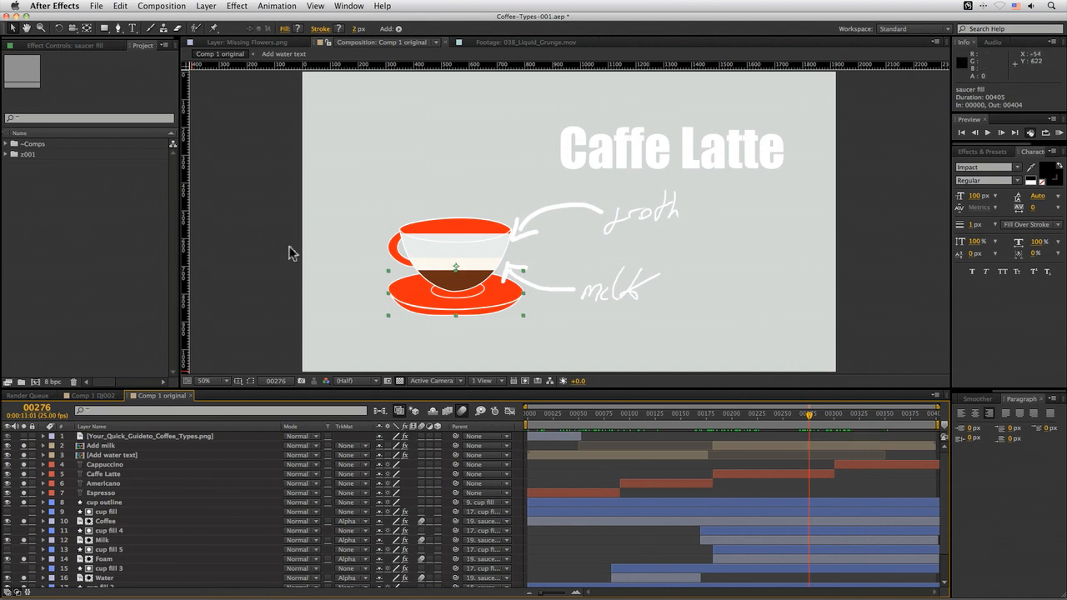
Duplicate Comp 1 original in the ~Comps folder and open the duplicate
click(10, 145)
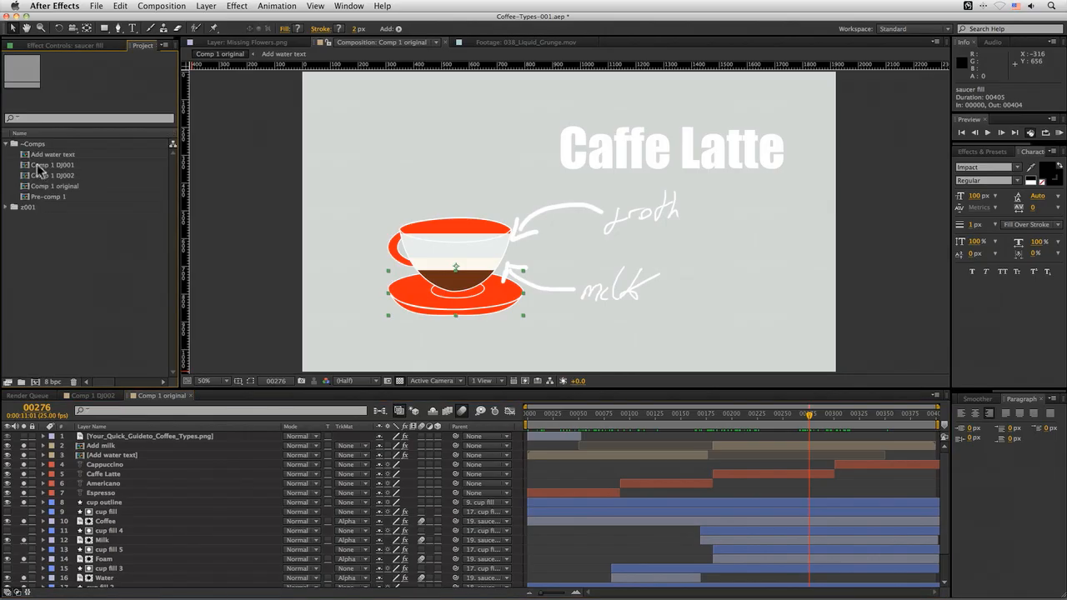
click(70, 186)
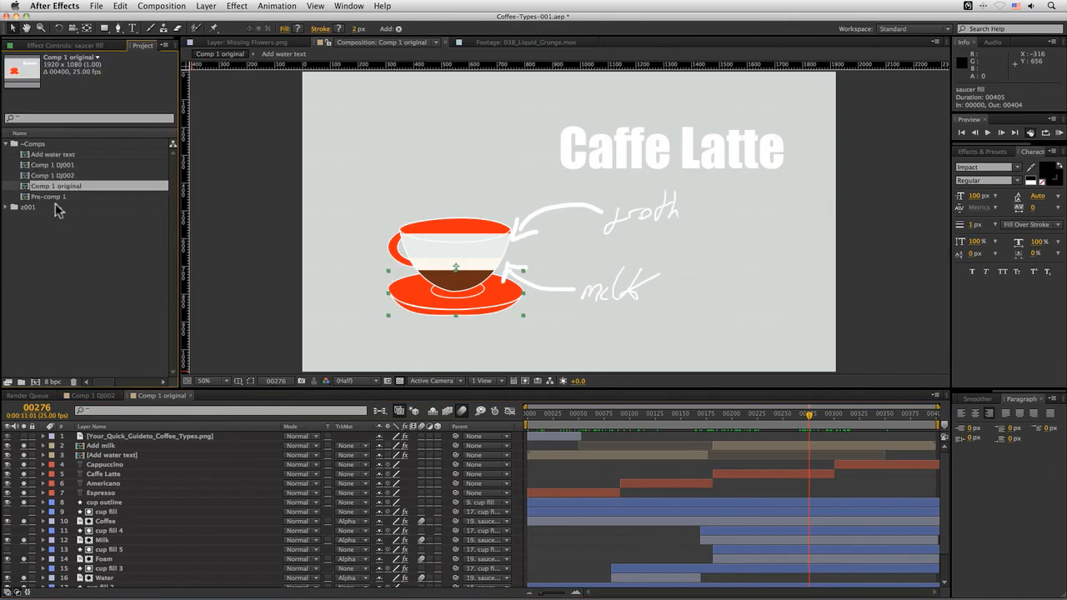
key(super+d)
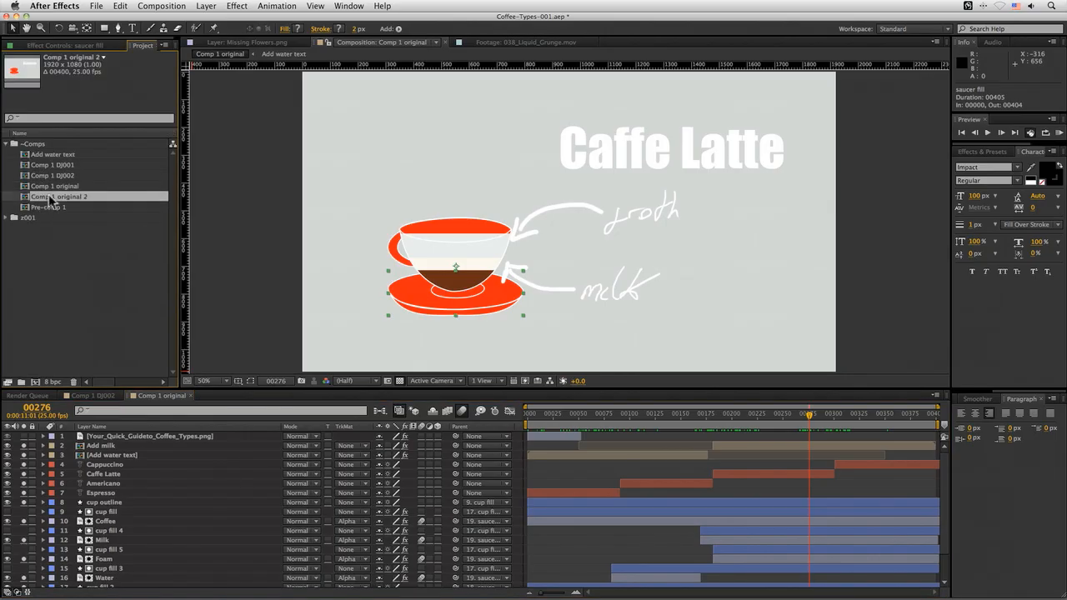
double_click(52, 199)
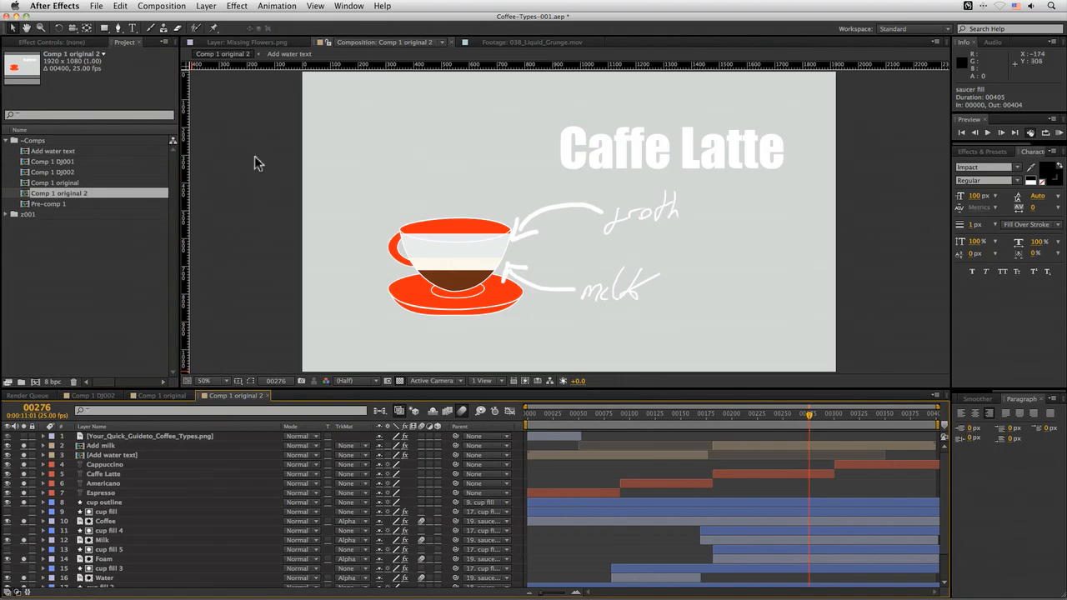
Rename the duplicated composition as Coffee Types and collapse the ~Comps folder
key(super+k)
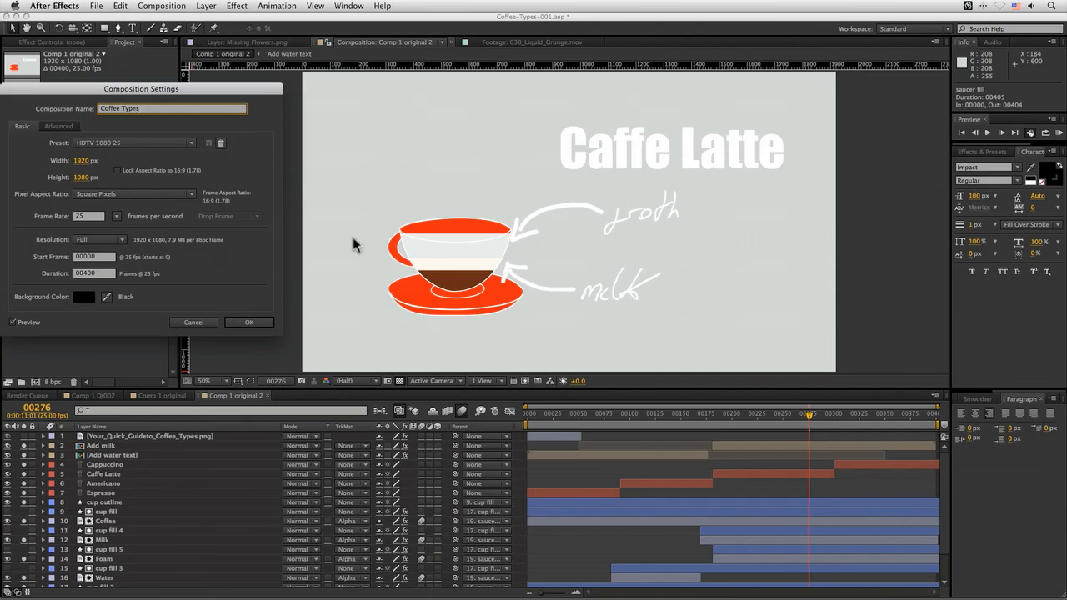
text(Coffee Types)
key(Return)
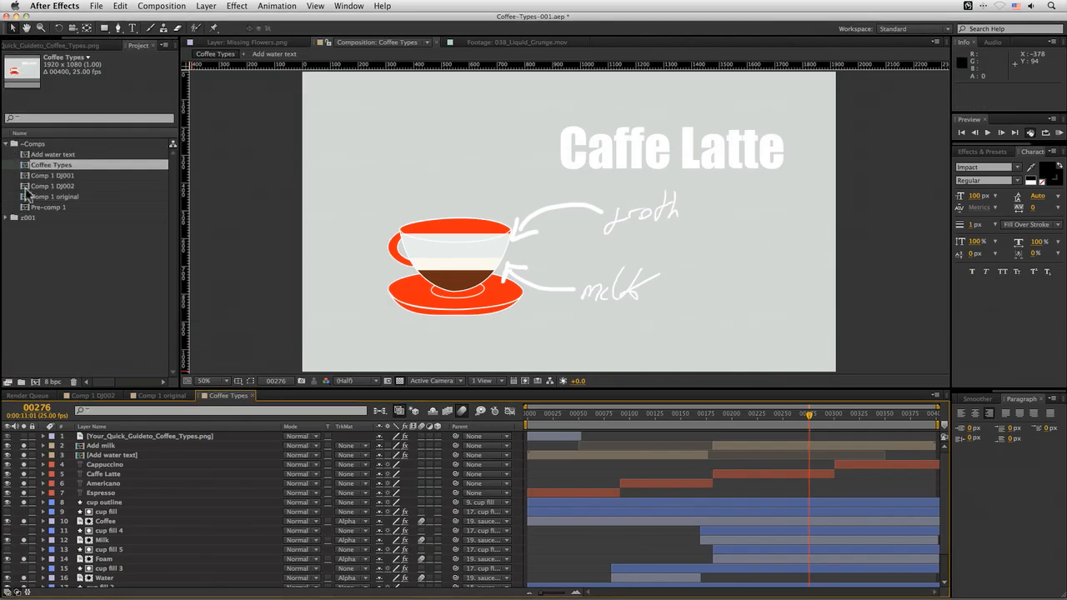
click(7, 144)
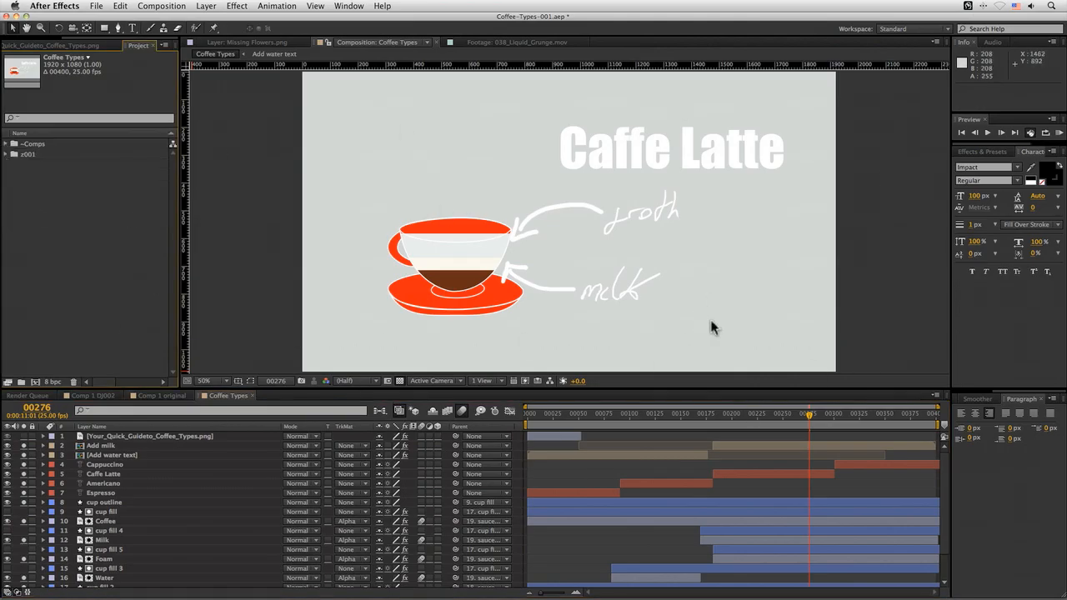
Start importing a footage file from the Animated Canvas folder
scroll(926, 496, down, 3)
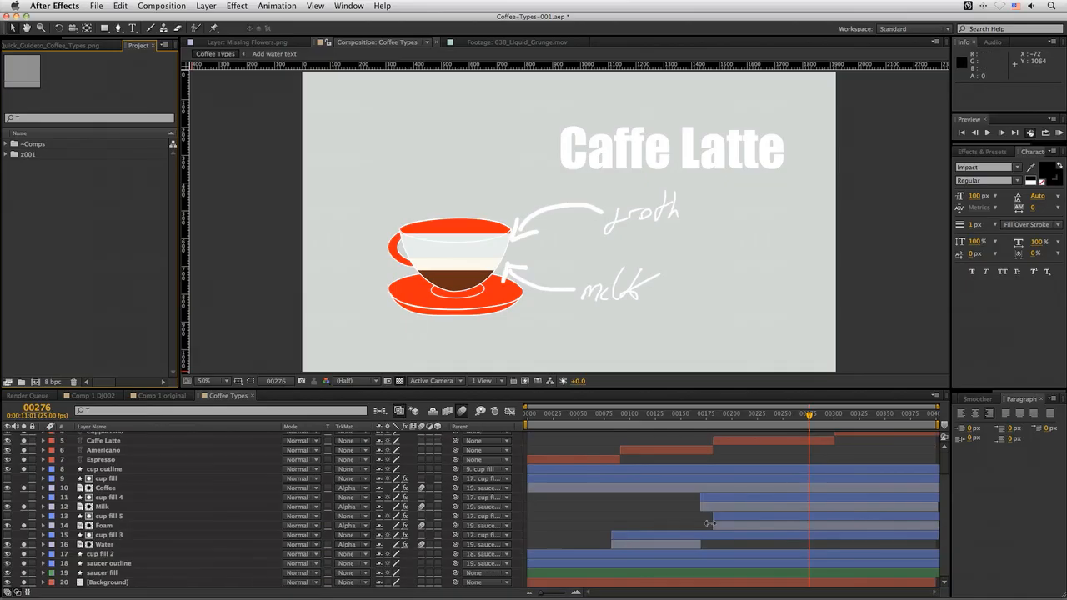
drag(738, 513, 701, 514)
click(97, 6)
mouse_move(116, 143)
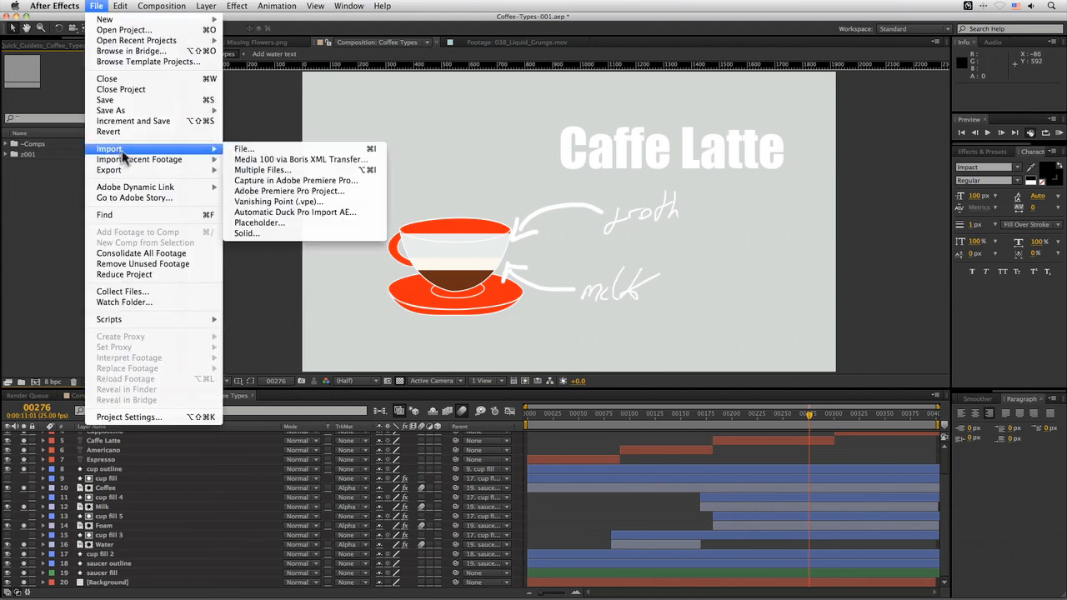
click(300, 150)
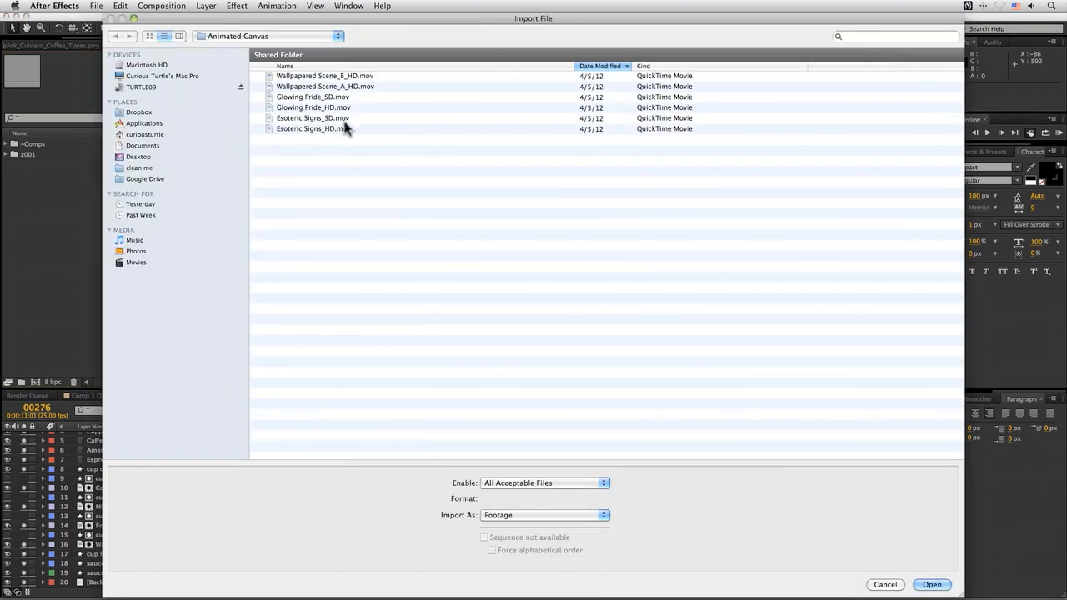
Preview the movies in the Animated Canvas folder, from Esoteric Signs_HD.mov through the Glowing Pride and Wallpapered Scene clips
click(327, 77)
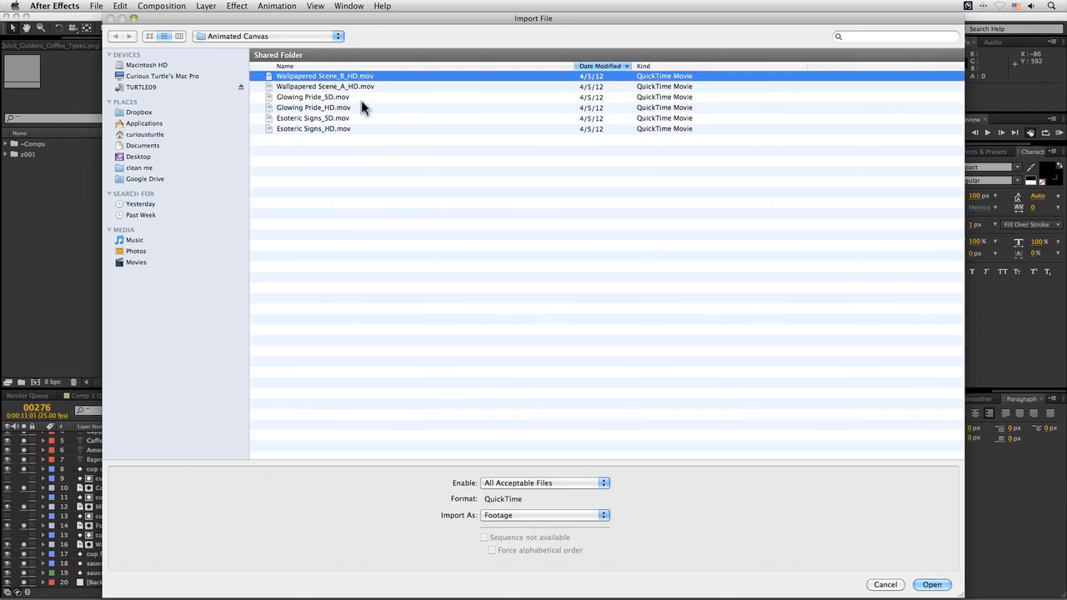
key(Down)
key(Down)
key(Down)
key(Down)
key(Down)
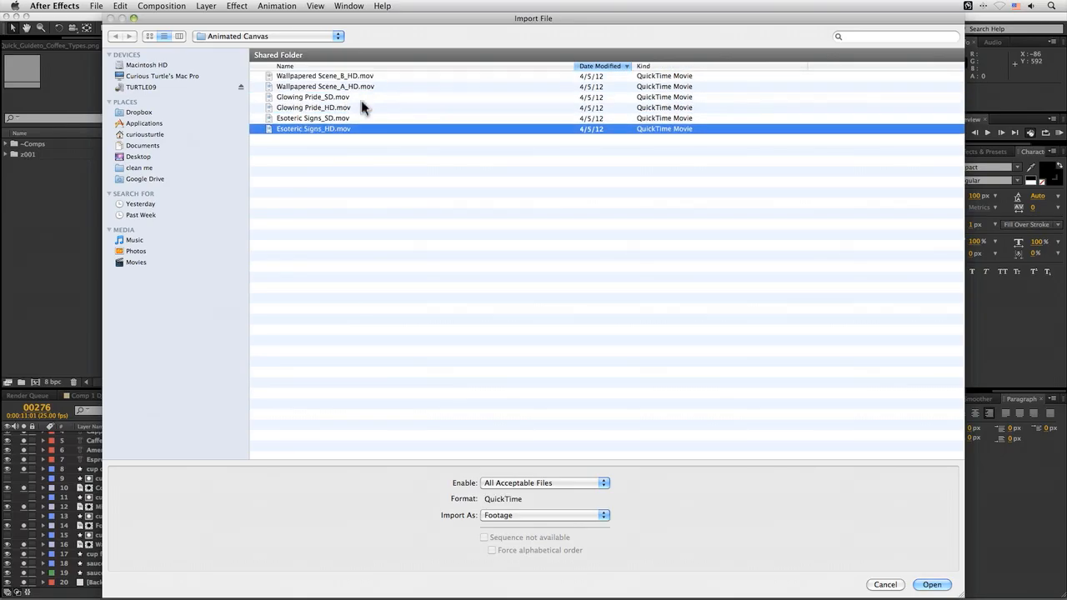
key(space)
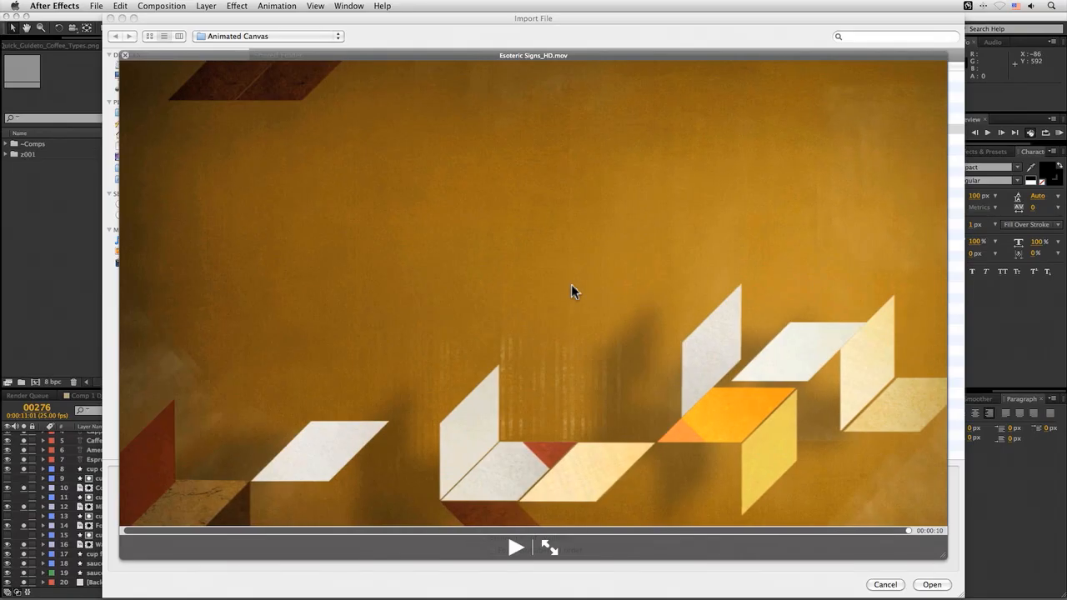
key(Down)
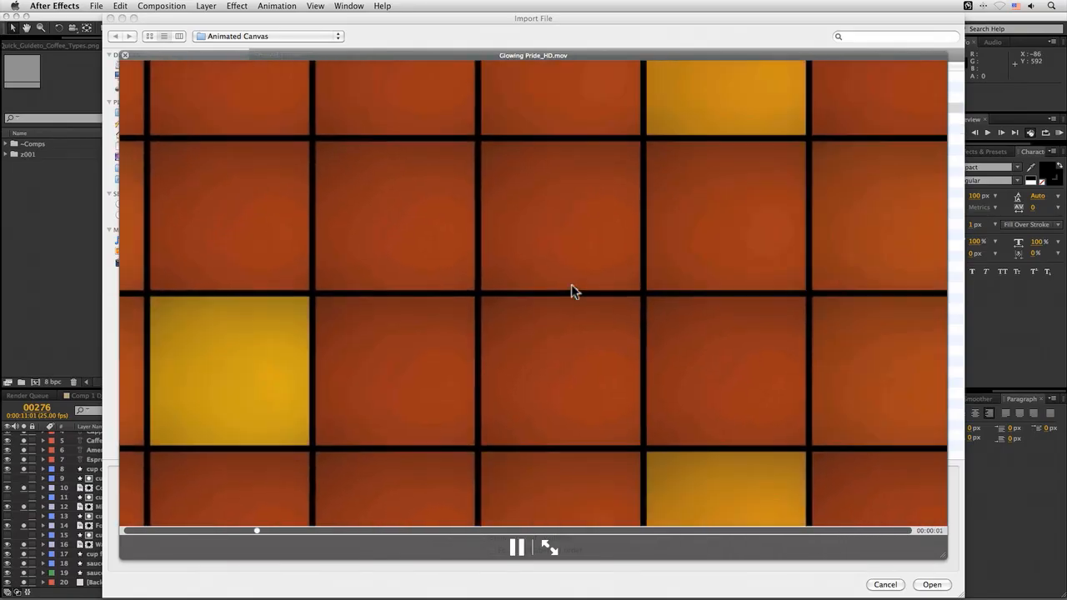
key(Down)
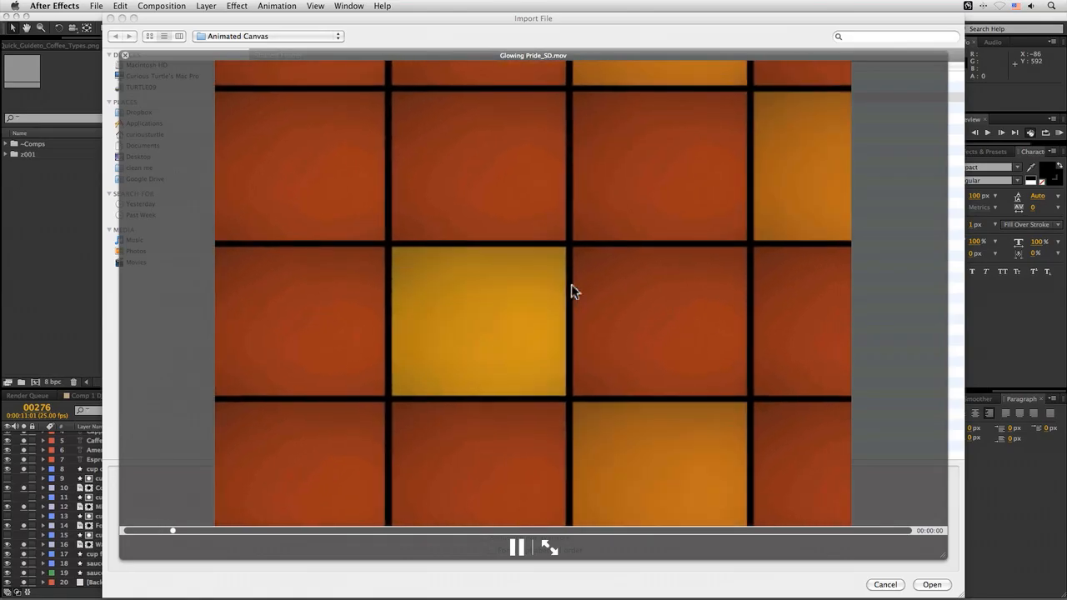
key(Down)
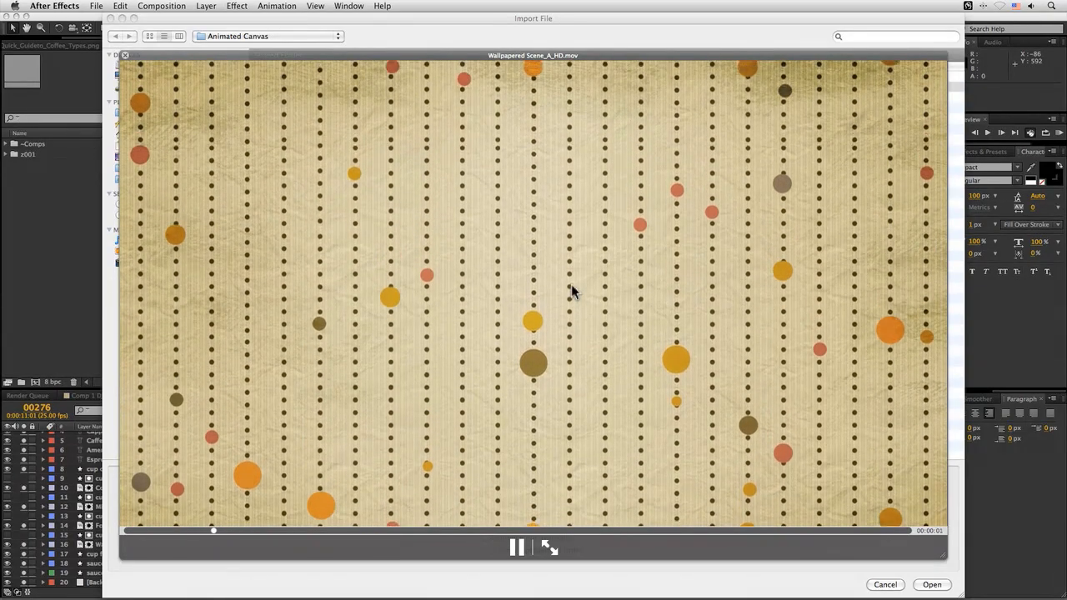
key(Down)
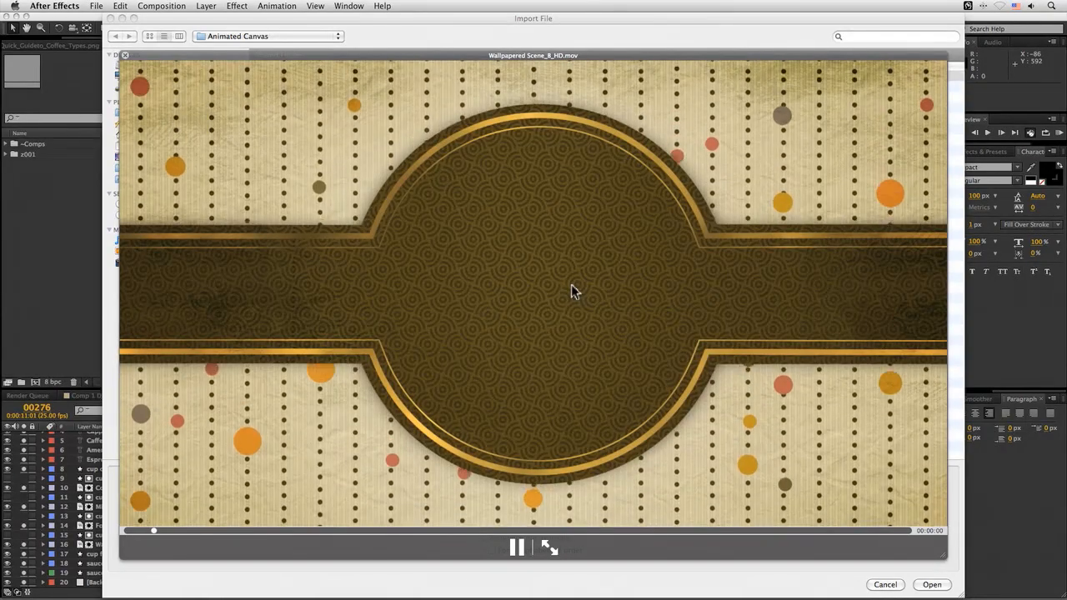
key(Up)
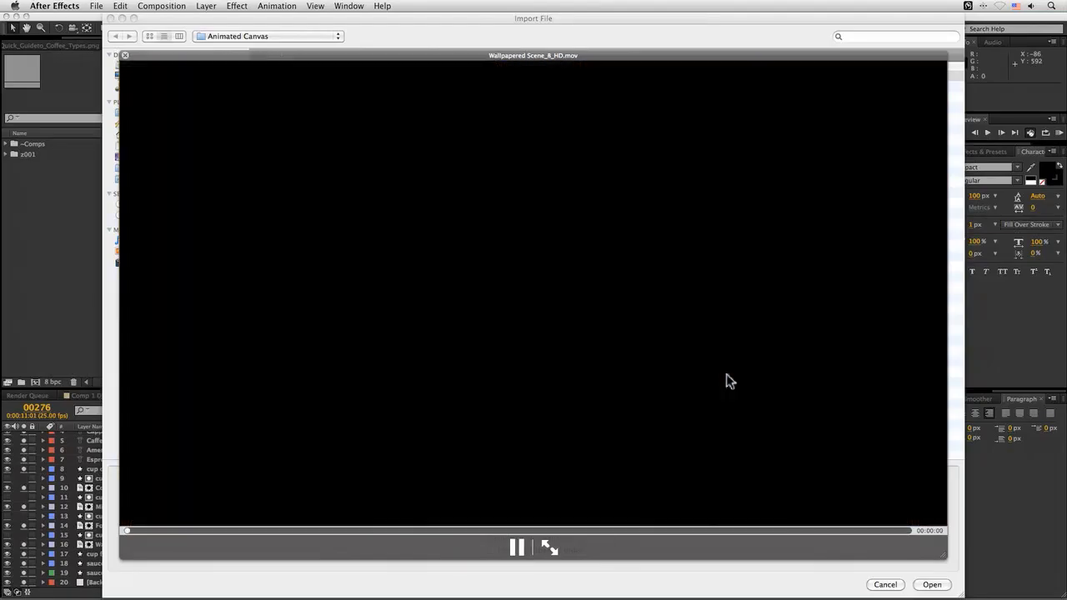
key(space)
Import Wallpapered Scene_A_HD.mov and use it in place of the Background layer at the base of the Coffee Types layer stack
double_click(324, 89)
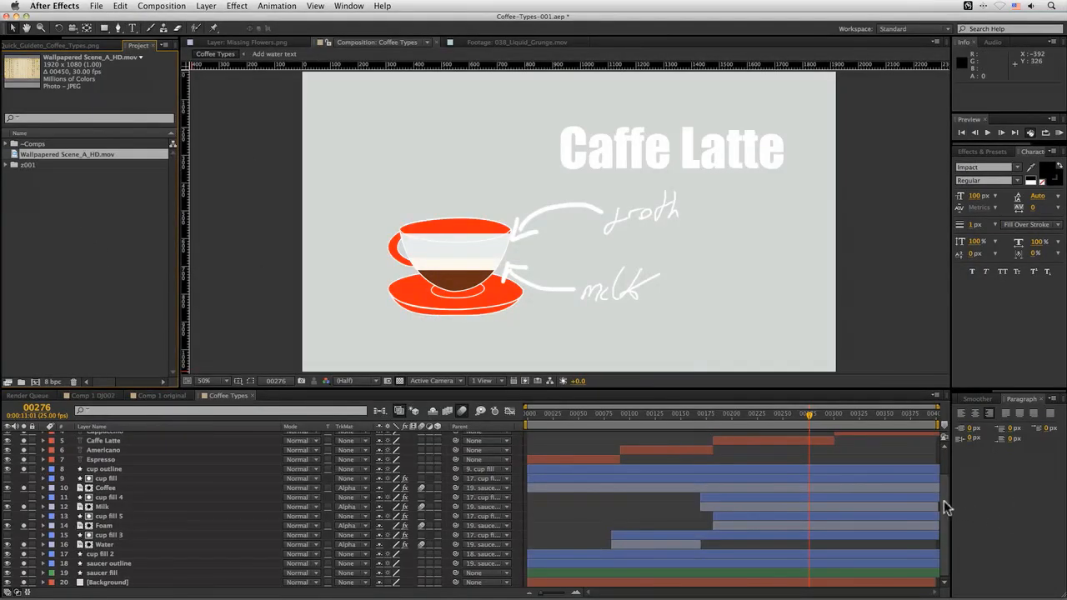
drag(90, 162, 190, 594)
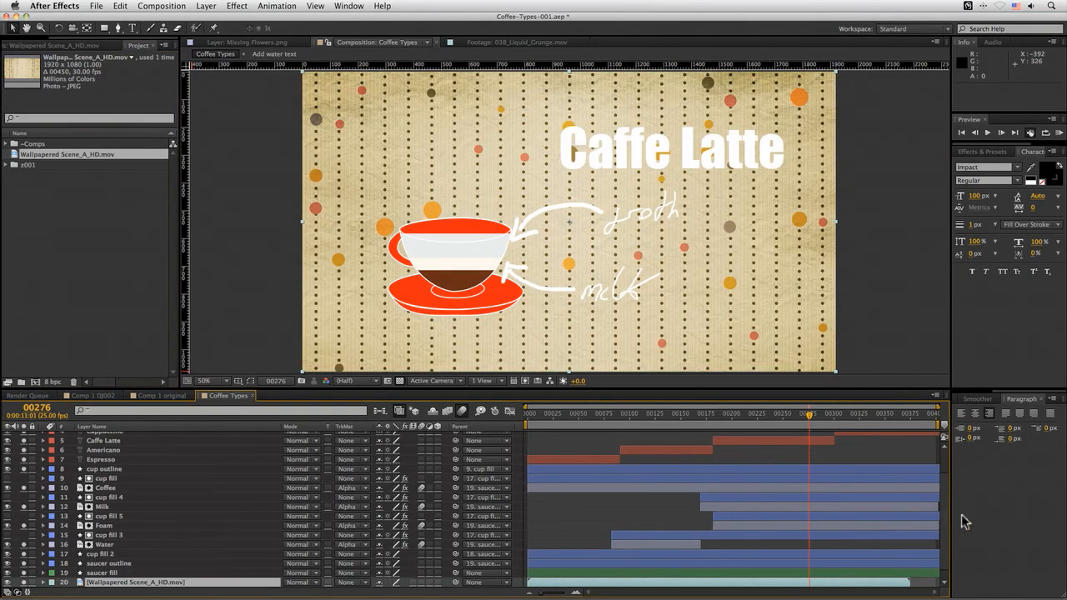
scroll(942, 525, down, 1)
click(140, 582)
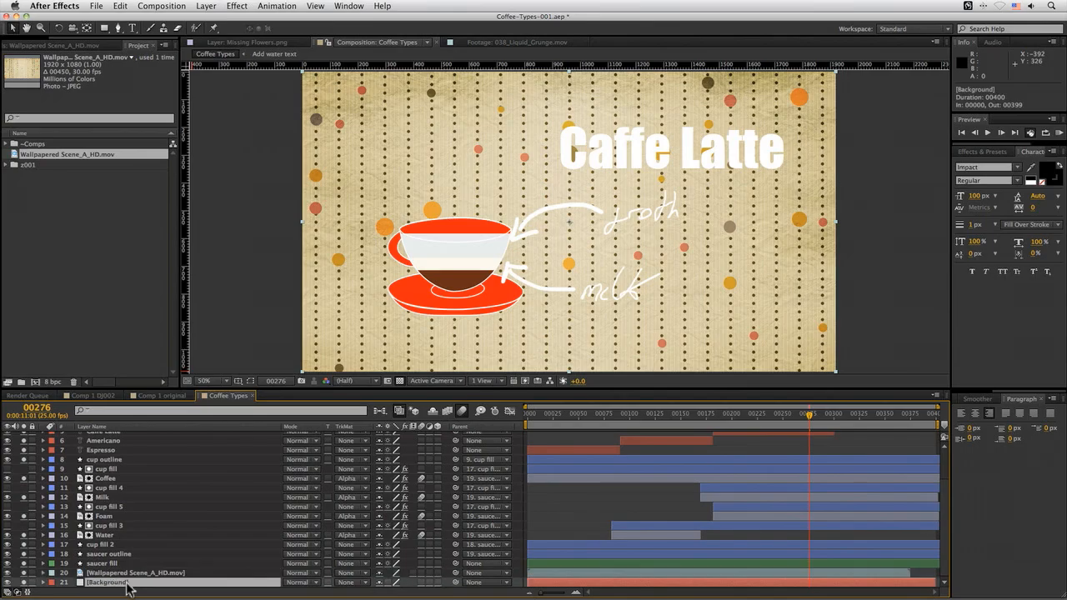
key(Delete)
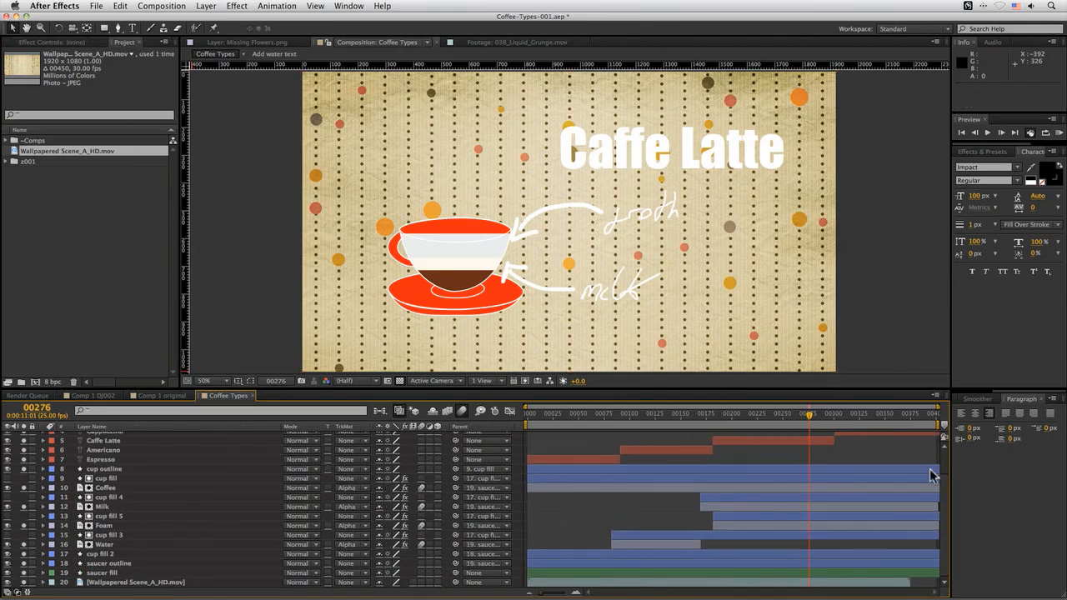
Play the Coffee Types composition from frame 0 to check the speed of the wallpaper background
click(705, 417)
drag(705, 421, 526, 427)
key(space)
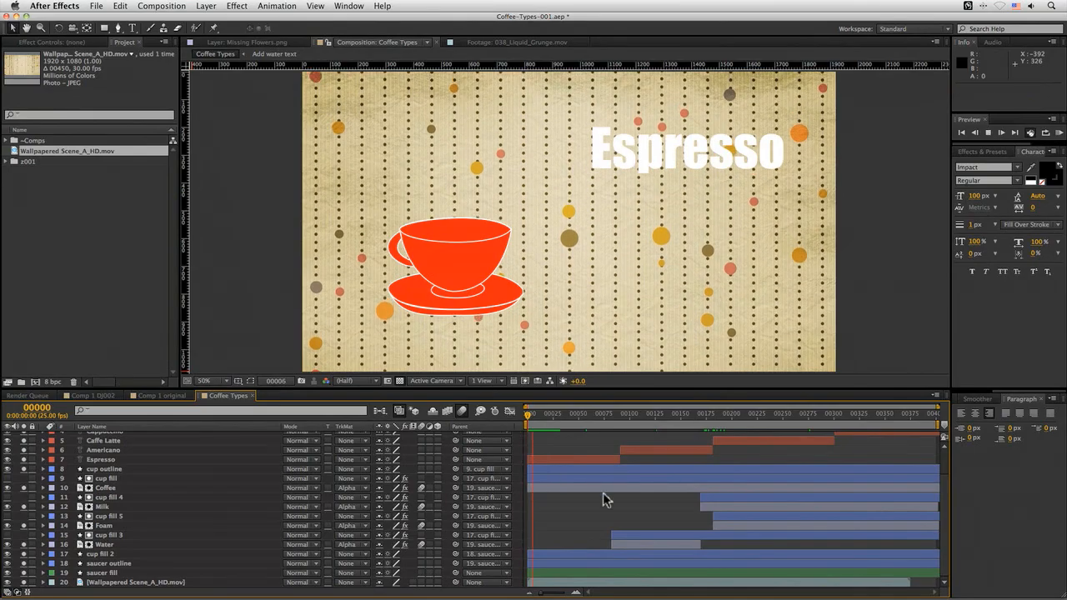
click(530, 413)
key(space)
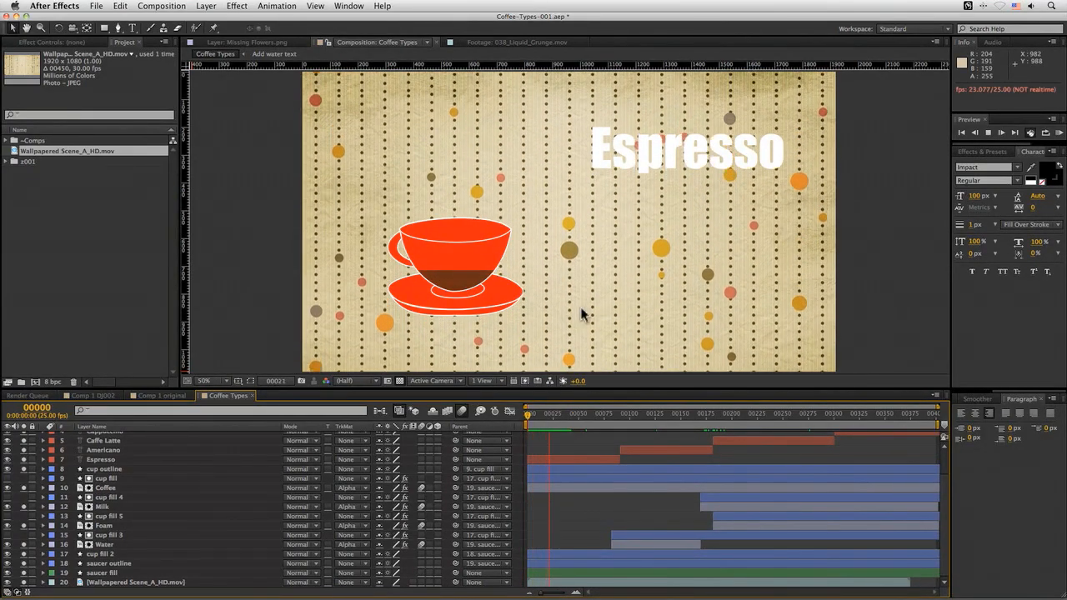
key(space)
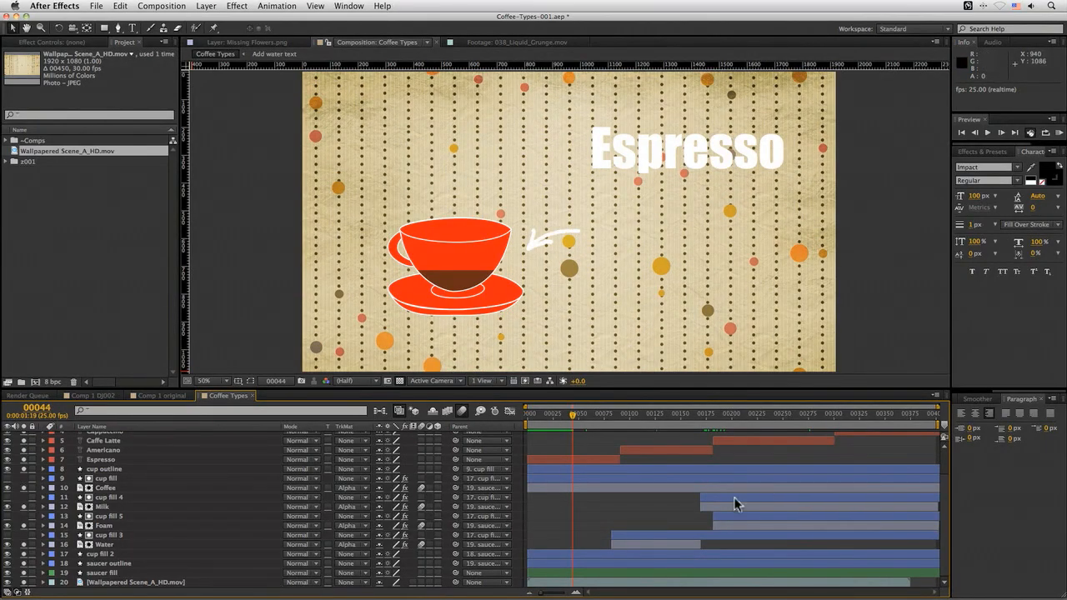
Time-stretch the Wallpapered Scene_A_HD.mov layer by a factor of 400 and play the composition from frame 0
right_click(156, 587)
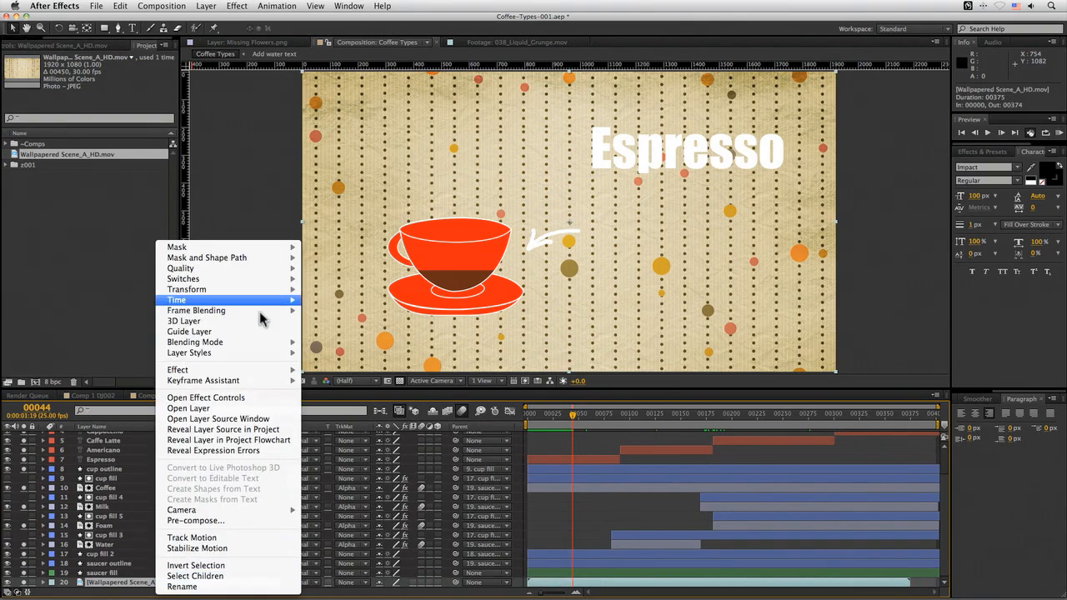
mouse_move(277, 301)
click(391, 325)
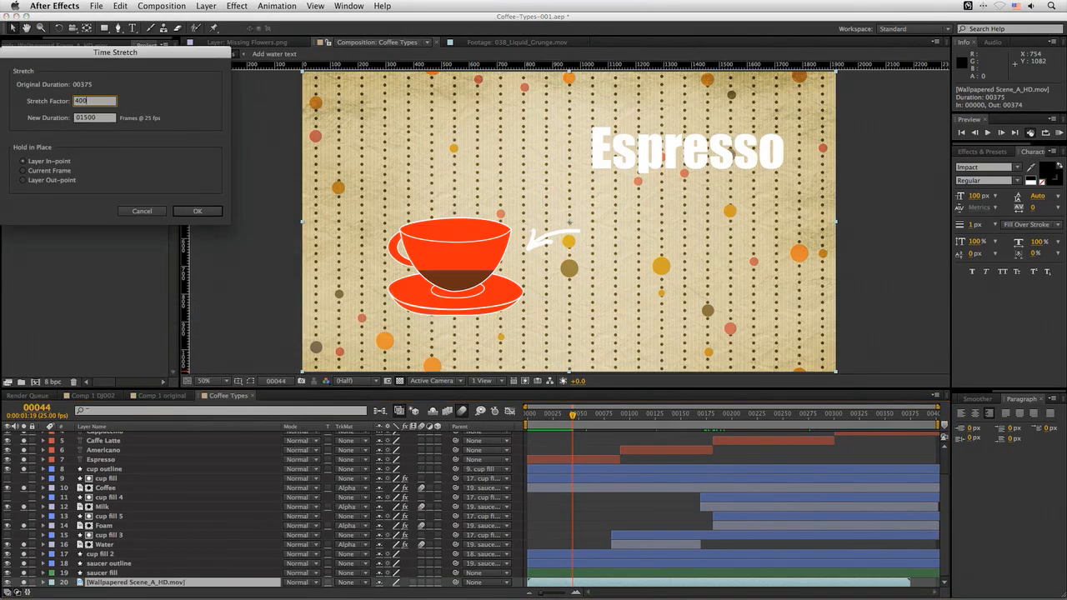
text(400)
key(Return)
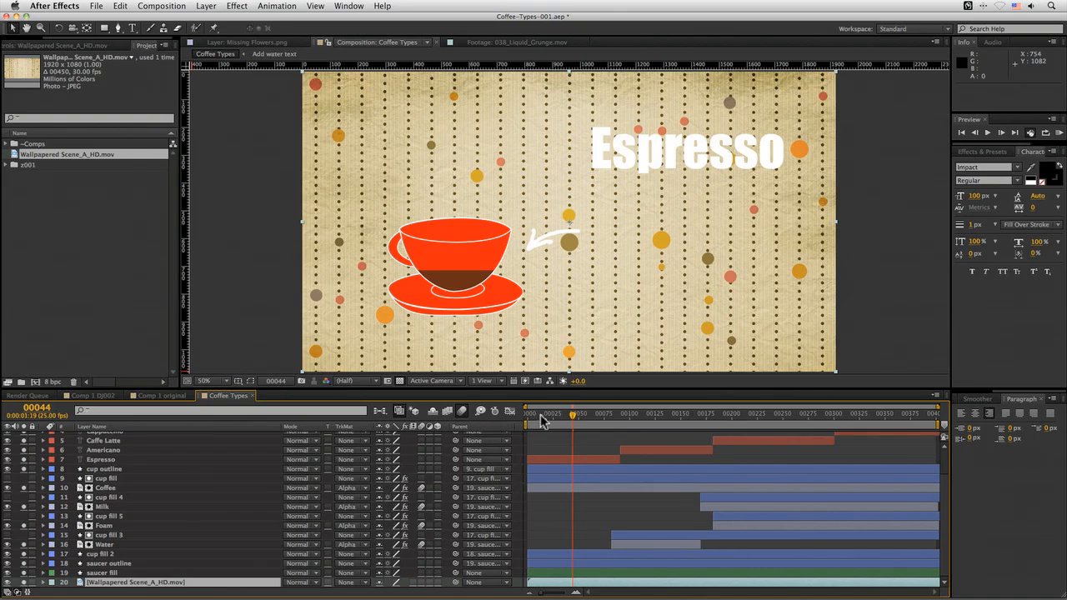
drag(542, 419, 498, 424)
key(space)
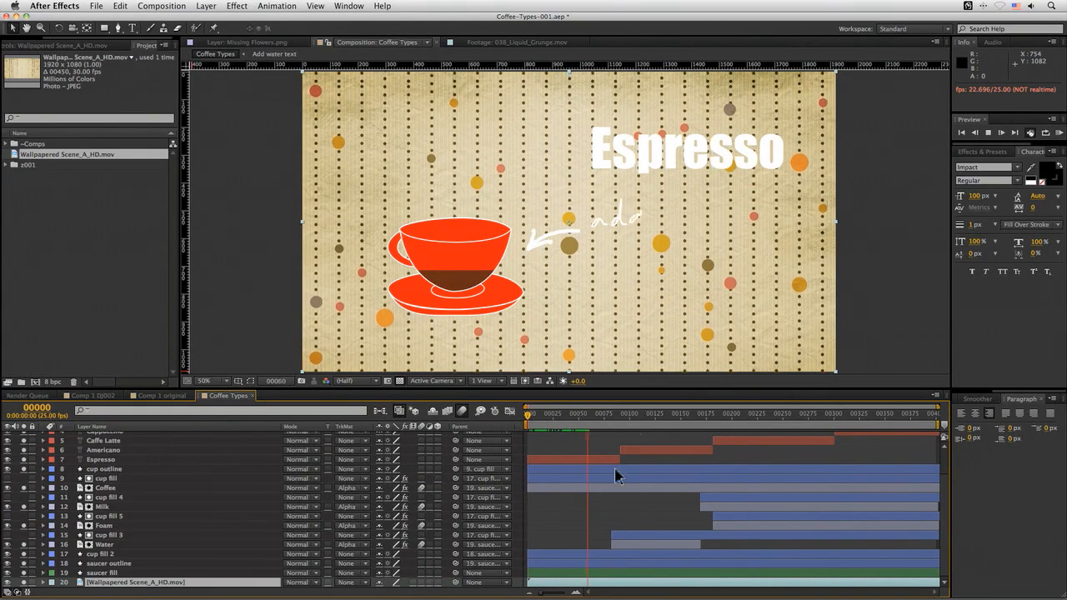
Preview the wallpaper background layer on its own from frame 0 and save the project
drag(576, 414, 463, 420)
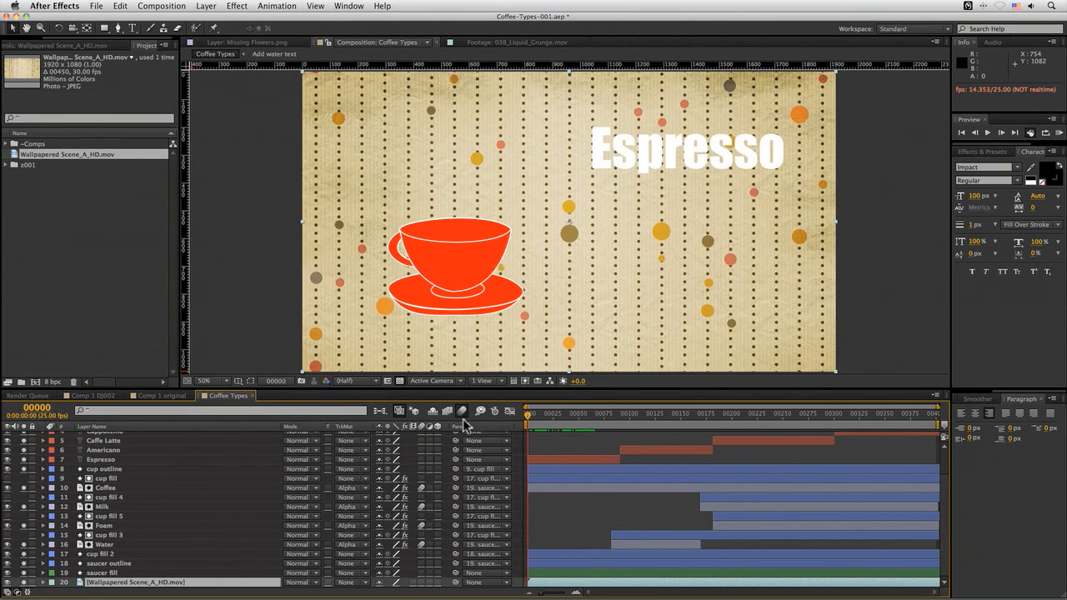
key(KP_0)
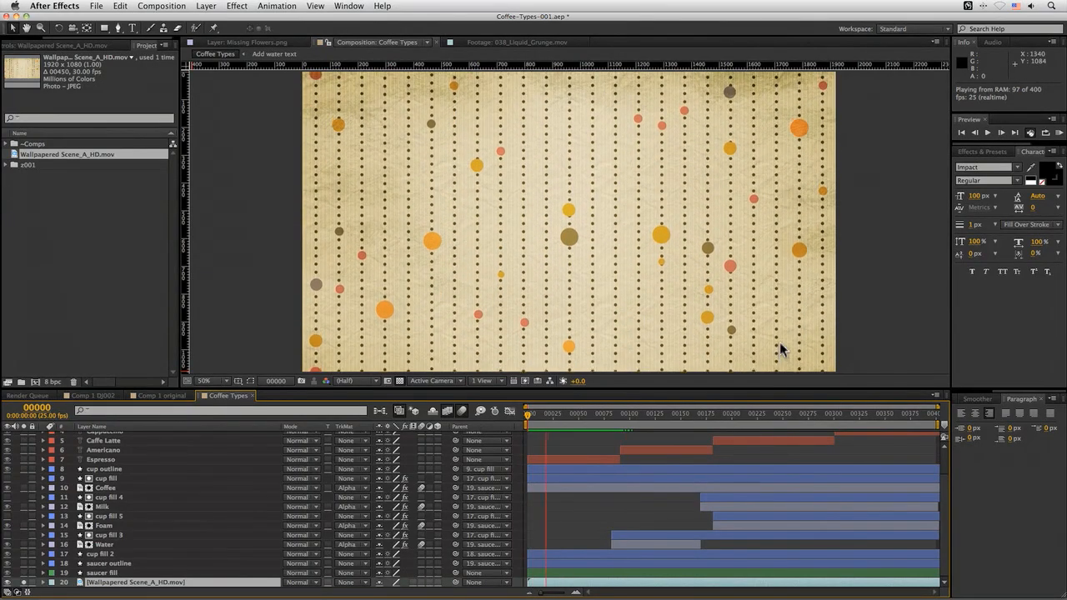
key(super+s)
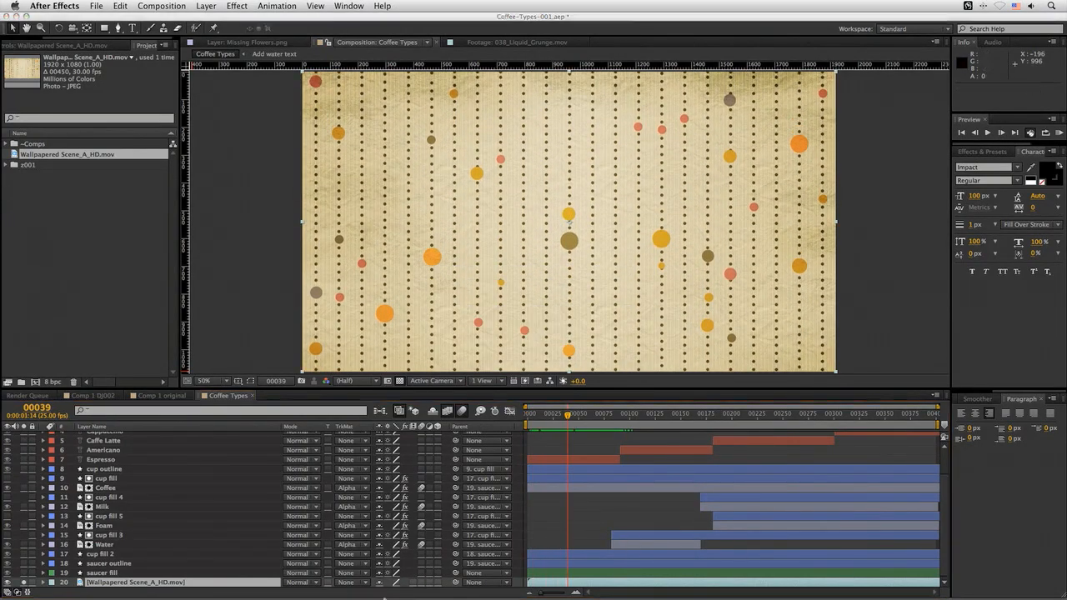
Solo the saucer fill and saucer outline layers together with the Wallpapered Scene_A_HD.mov background
drag(333, 390, 335, 353)
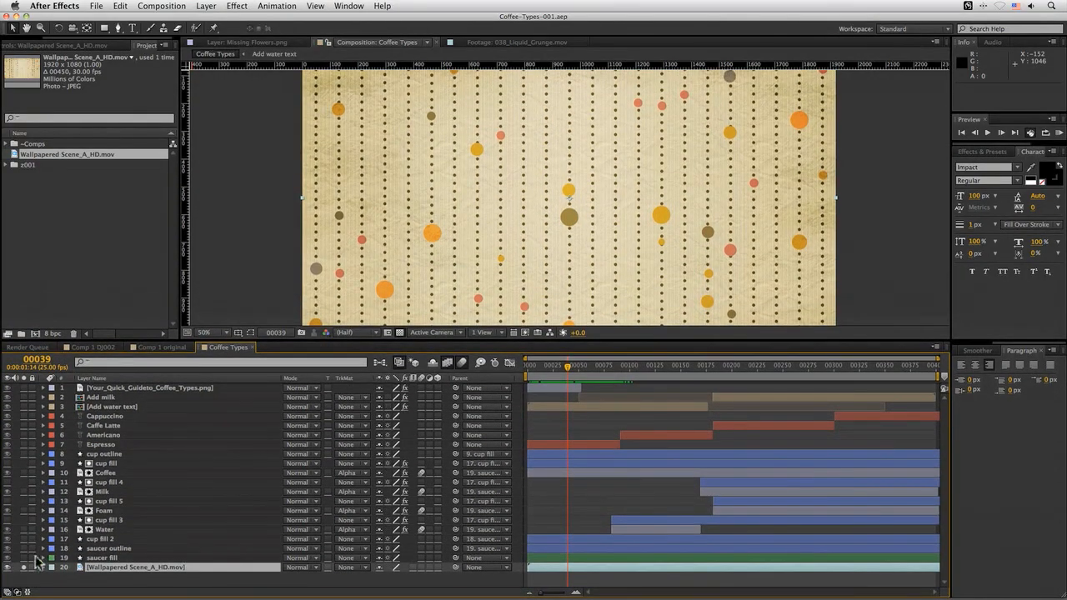
click(24, 558)
click(23, 548)
drag(23, 549, 24, 558)
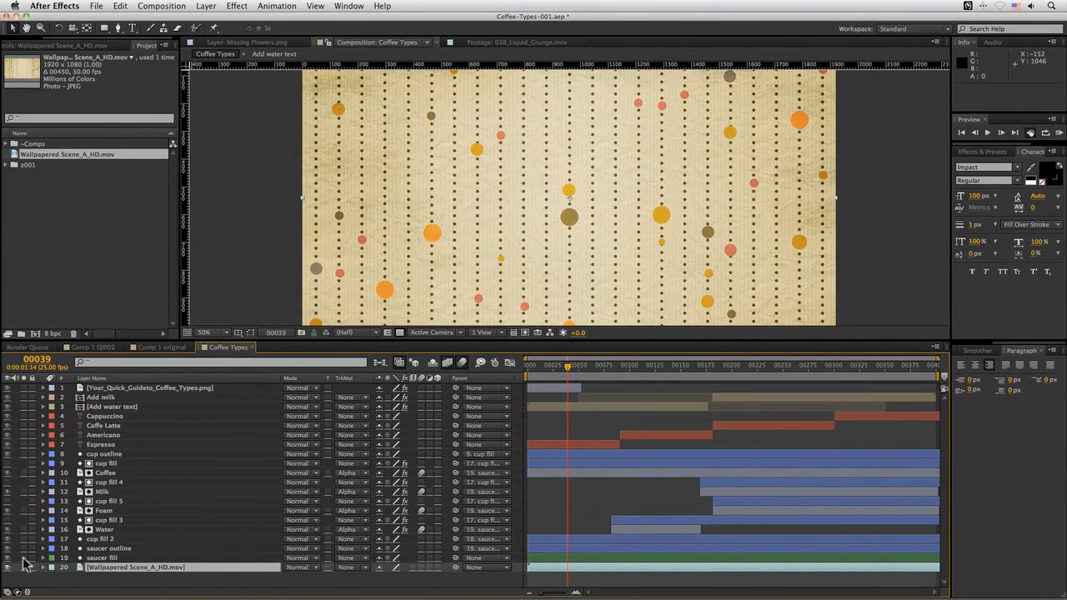
click(24, 558)
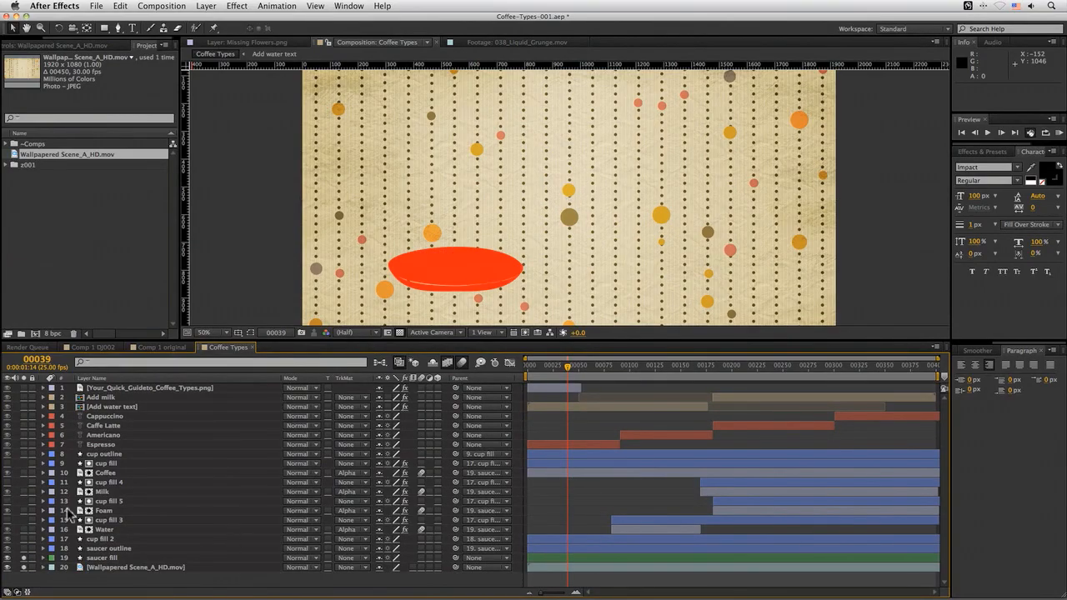
click(23, 548)
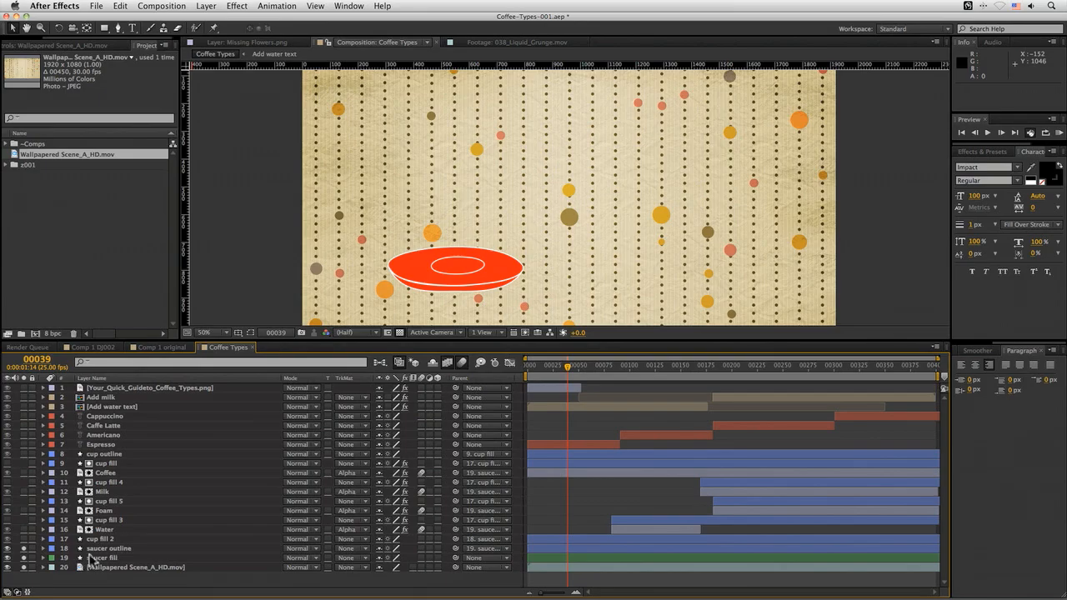
Examine the contents of the saucer outline layer, from its three shapes down to Shape 3's Stroke 1 and Fill 1
click(42, 548)
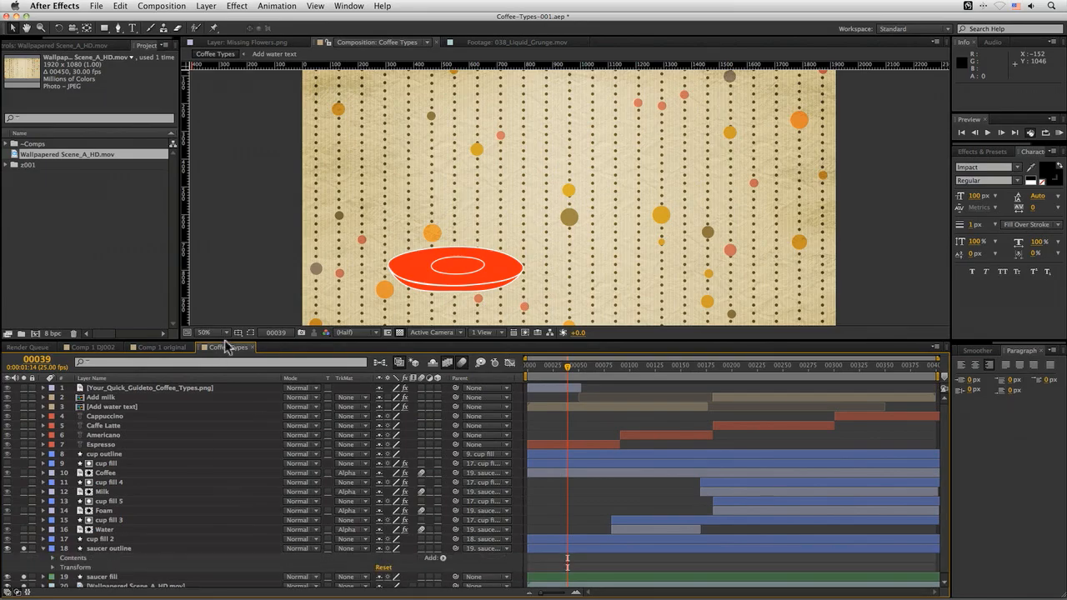
drag(227, 337, 227, 250)
drag(521, 198, 564, 139)
click(53, 465)
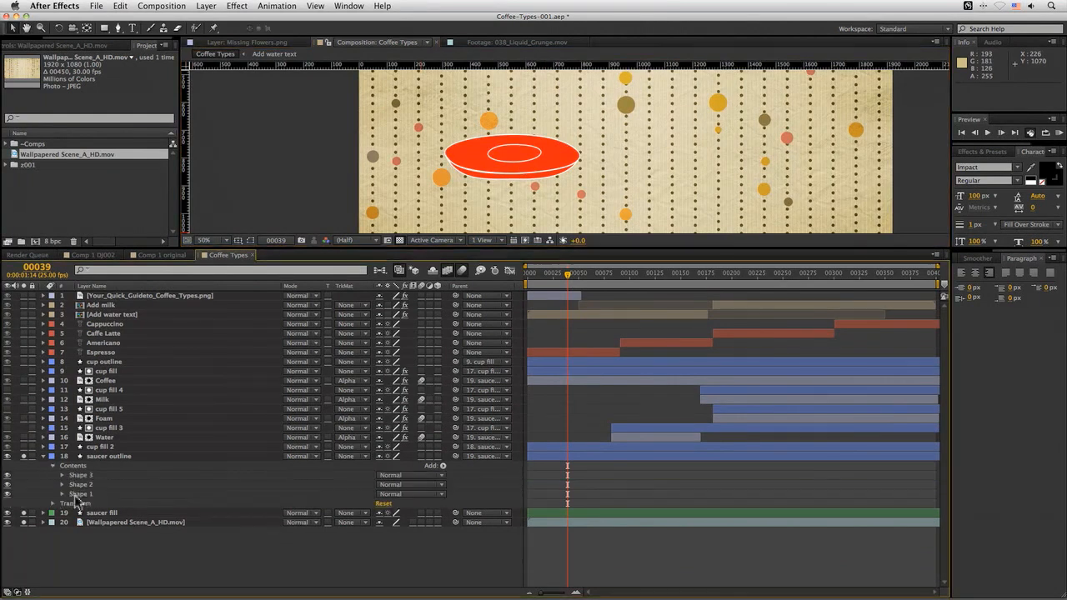
click(83, 493)
shift+click(83, 476)
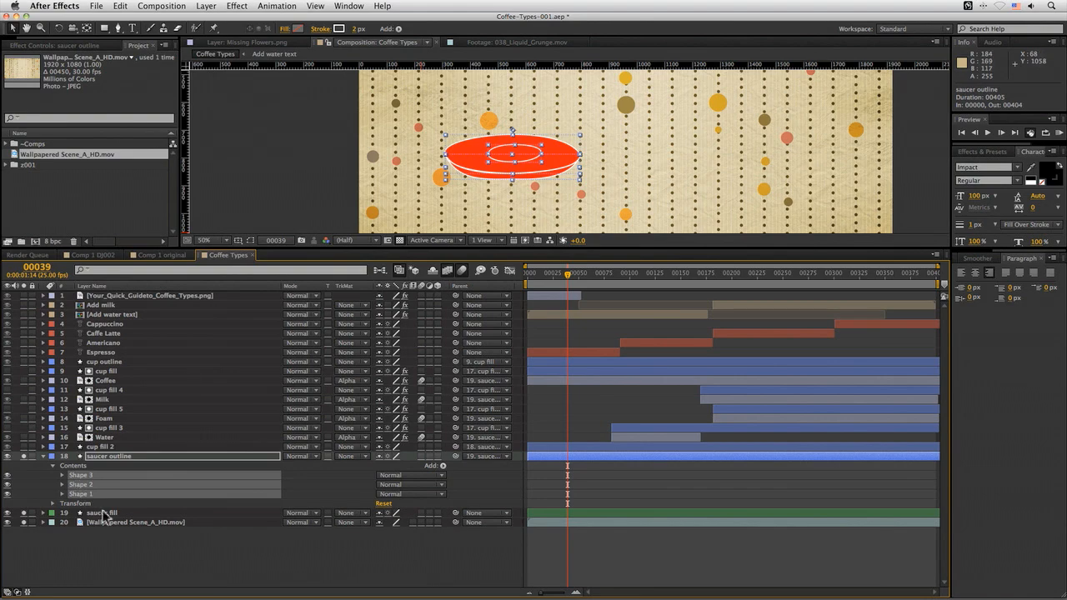
click(108, 557)
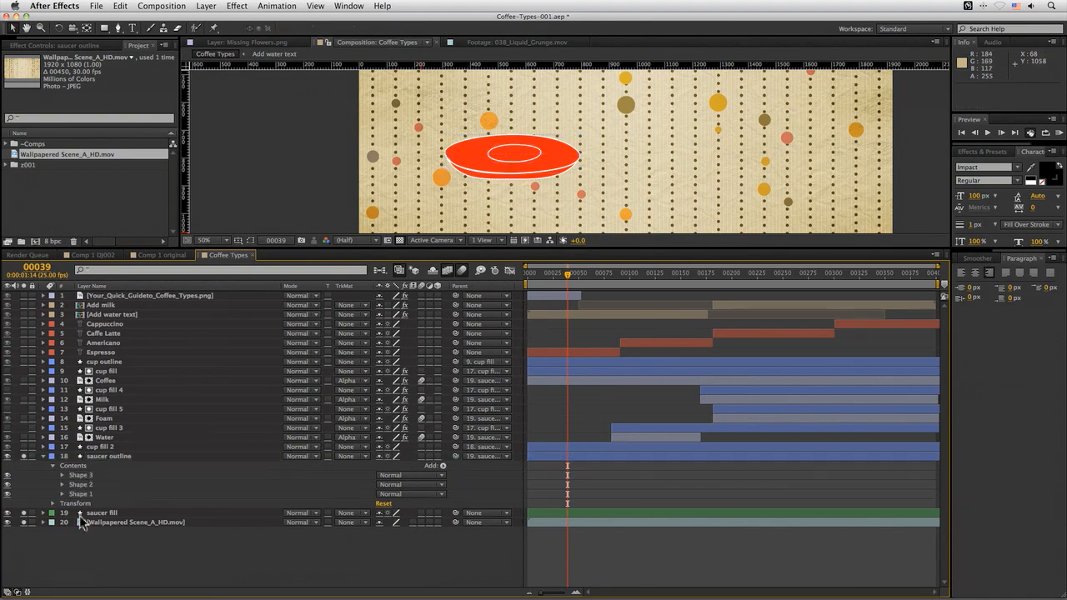
click(62, 476)
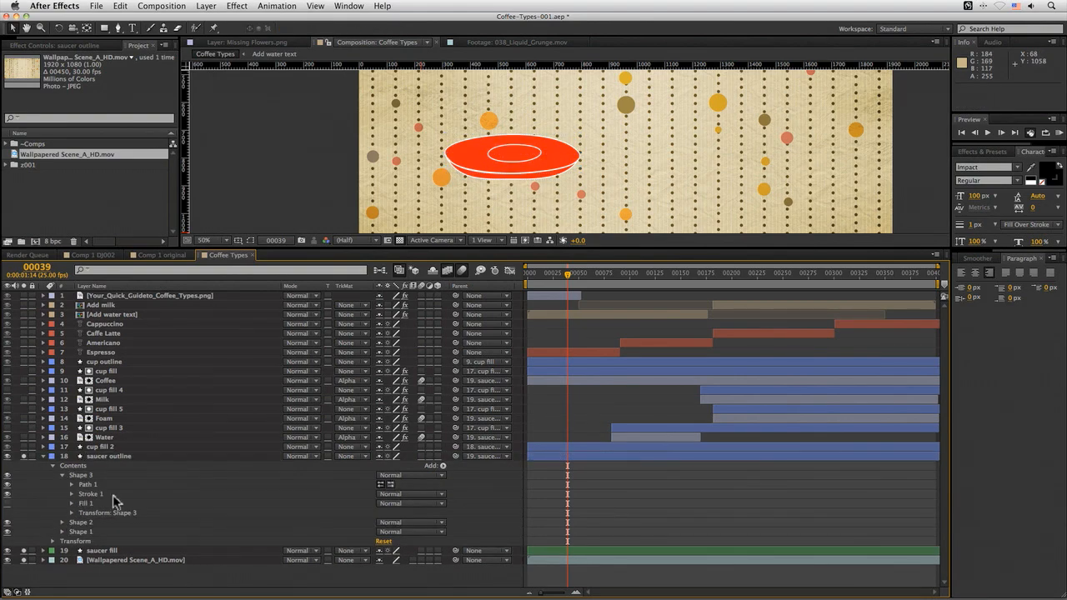
click(89, 495)
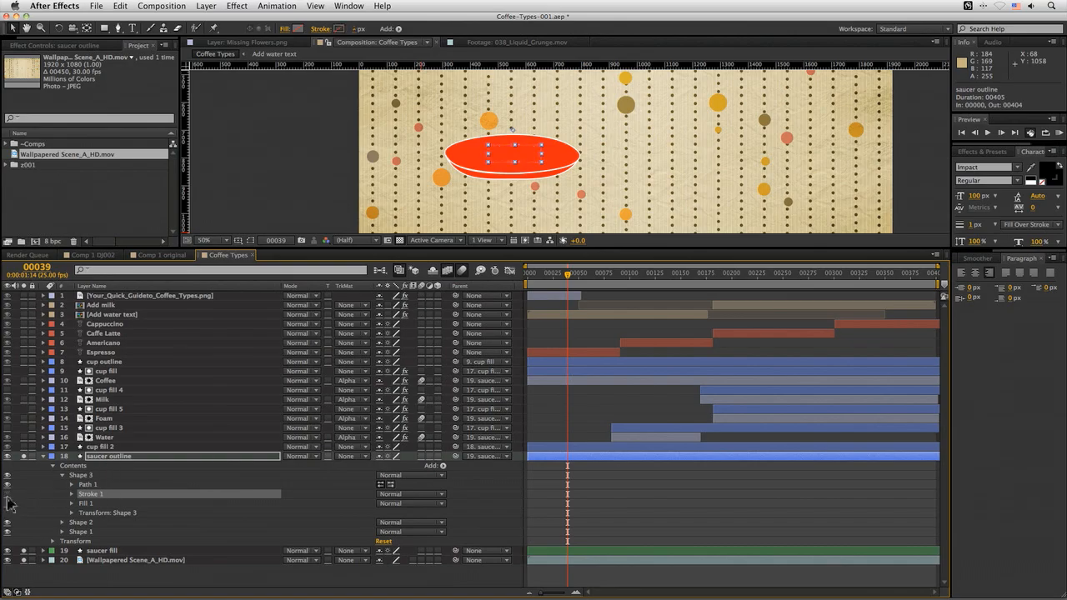
Compare the saucer with and without its fill layer and examine the stroke and fill of the saucer fill layer's Shape 2
click(24, 555)
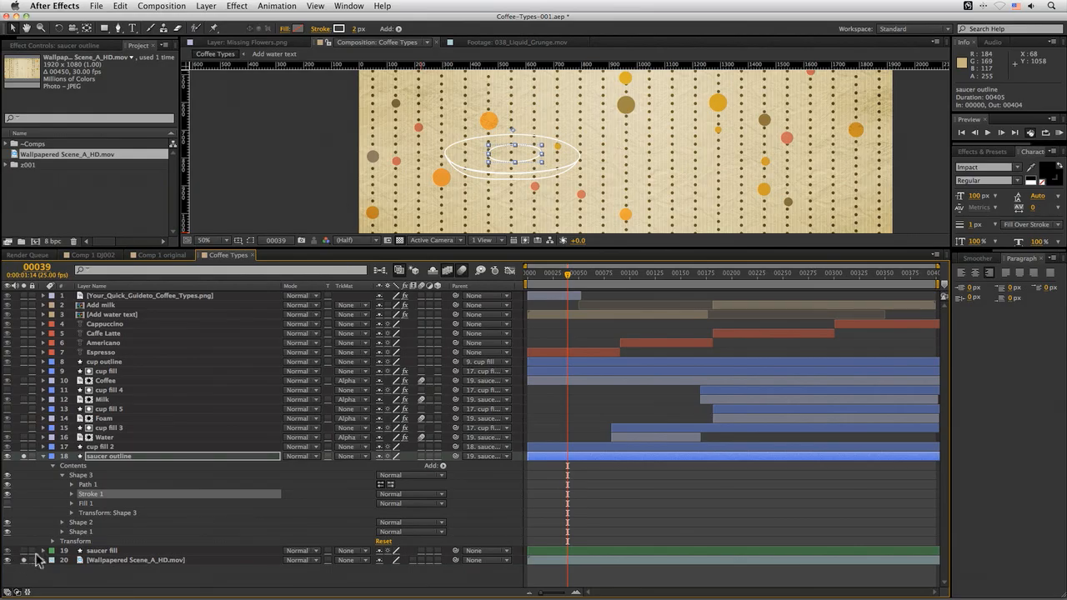
click(24, 555)
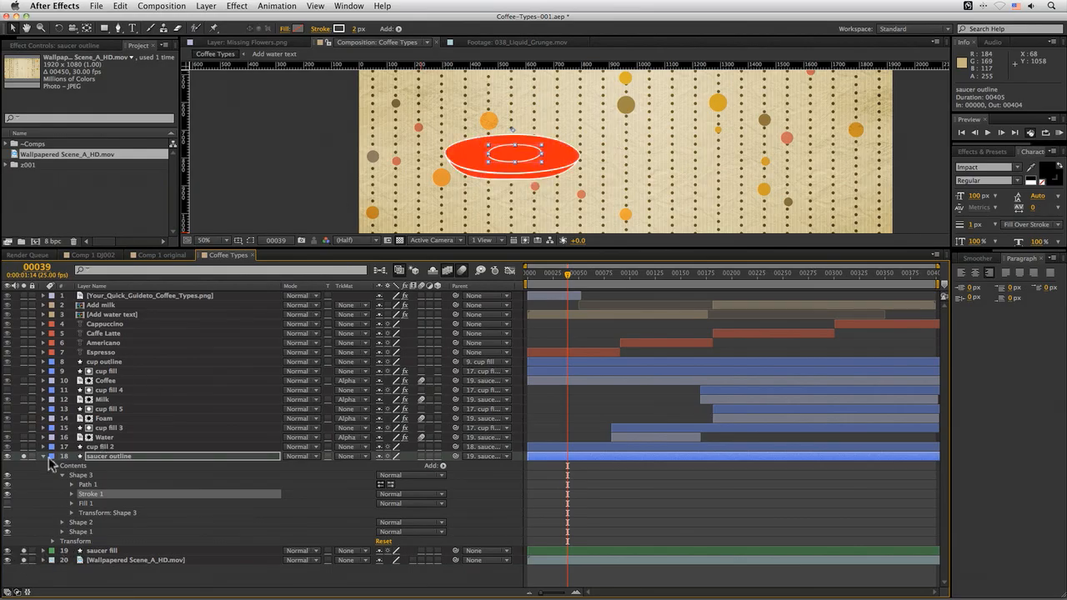
click(23, 551)
click(43, 552)
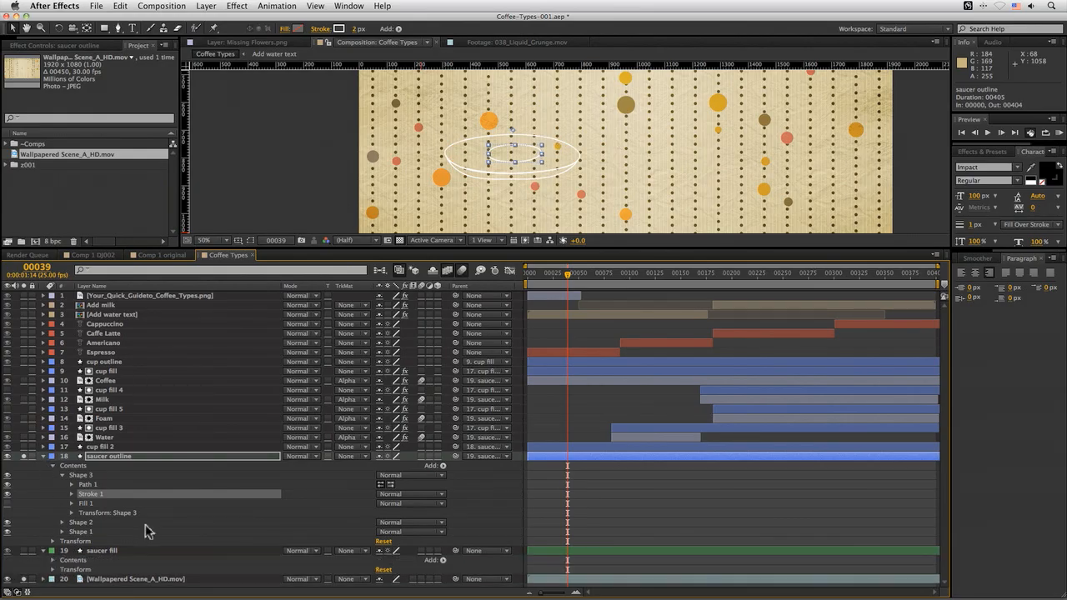
click(53, 561)
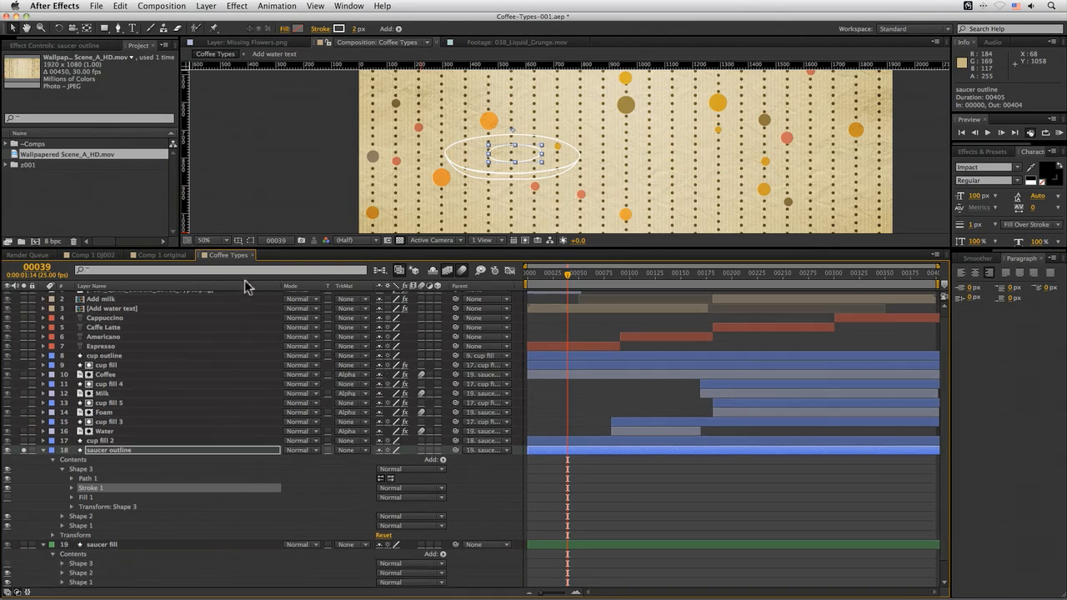
drag(259, 247, 267, 214)
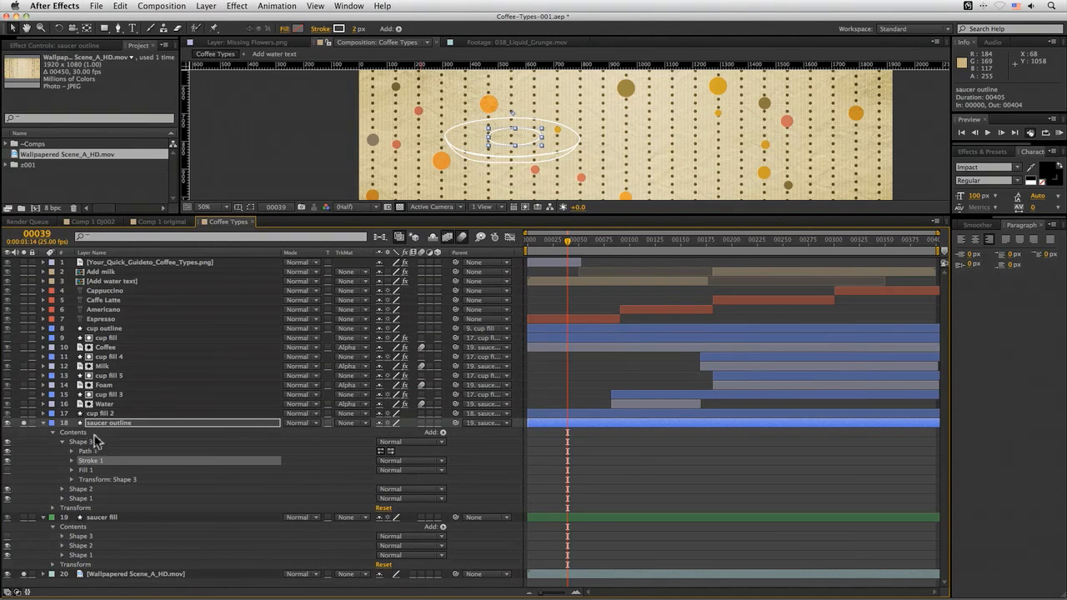
click(62, 546)
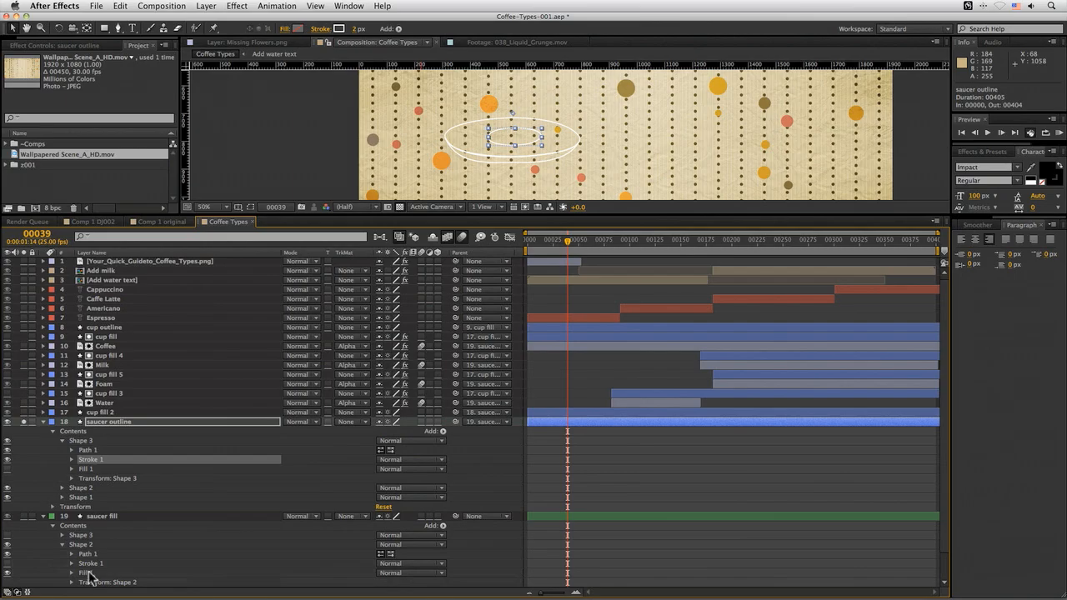
click(91, 565)
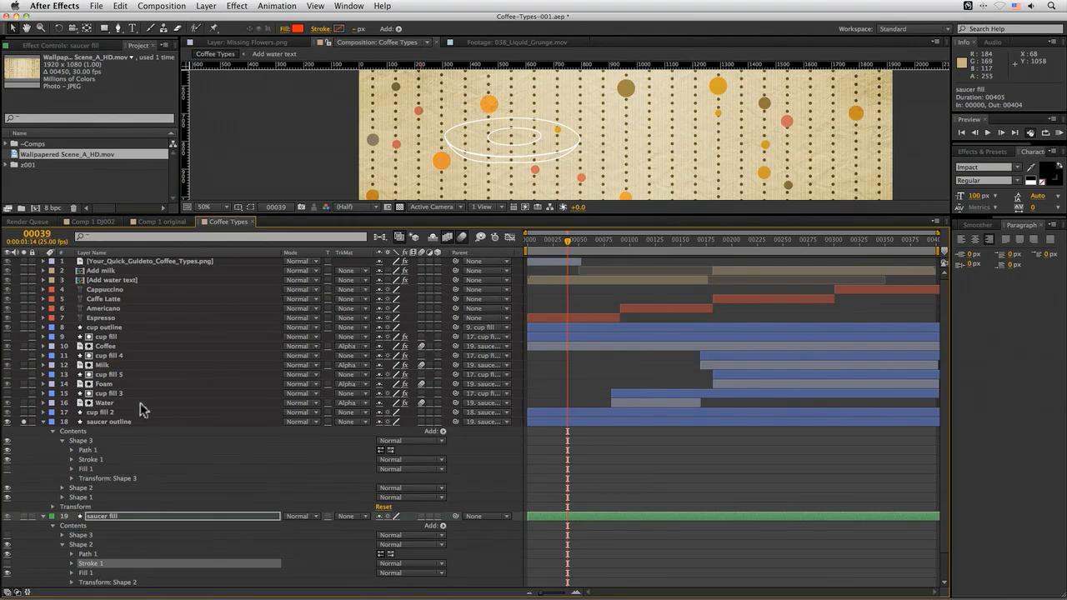
Collapse both saucer layers, solo the saucer fill again, and bring the whole saucer back into a larger composition view
click(44, 517)
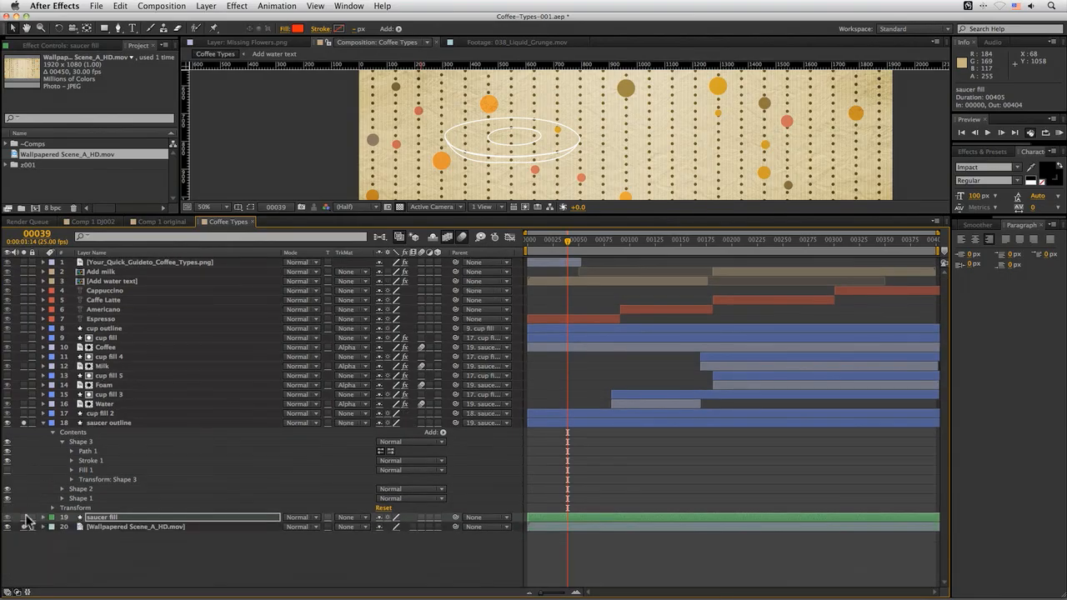
click(44, 423)
click(131, 511)
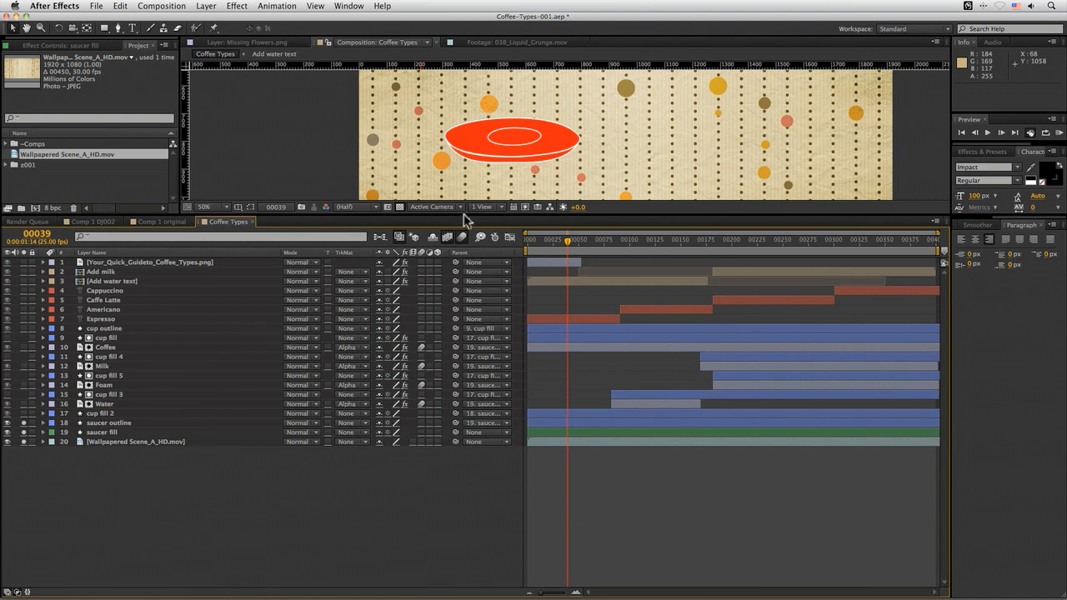
drag(466, 215, 469, 327)
key(space)
drag(705, 168, 668, 233)
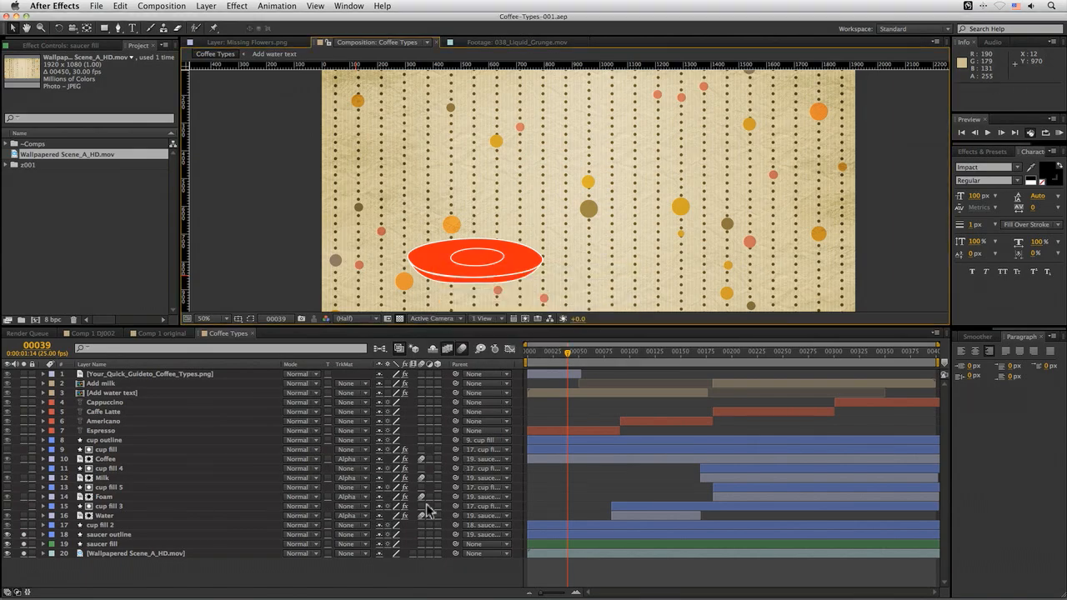
Switch to Juicer 3 and preview Blood Splats clips in Compositor's Toolkit III, including 016_Blood_Splats and 024_Blood_Splats
key(super+Tab)
key(super+Tab)
key(super+Tab)
key(super+Tab)
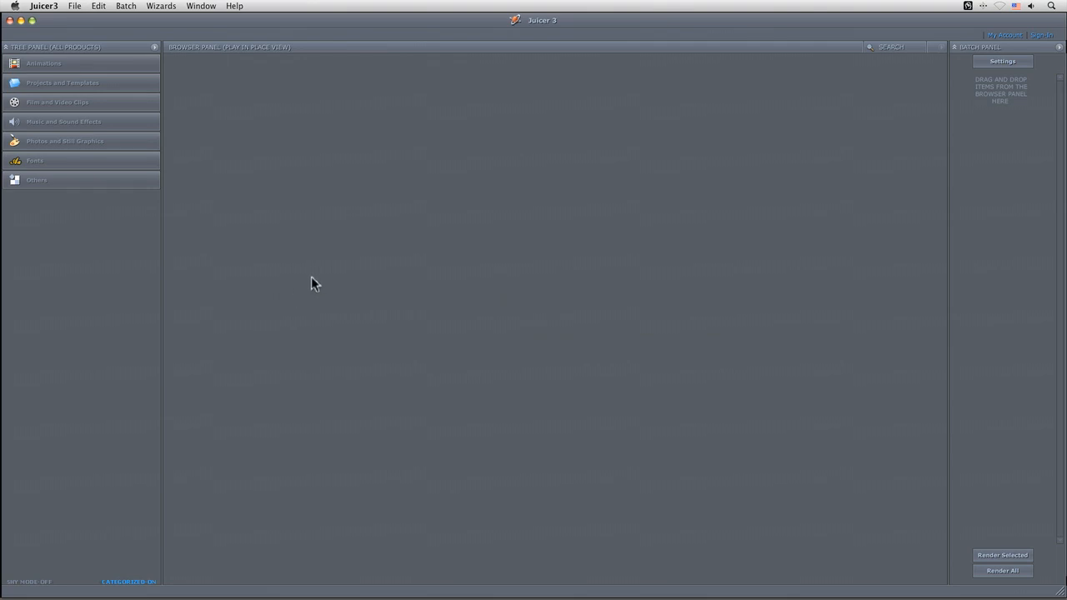
click(90, 143)
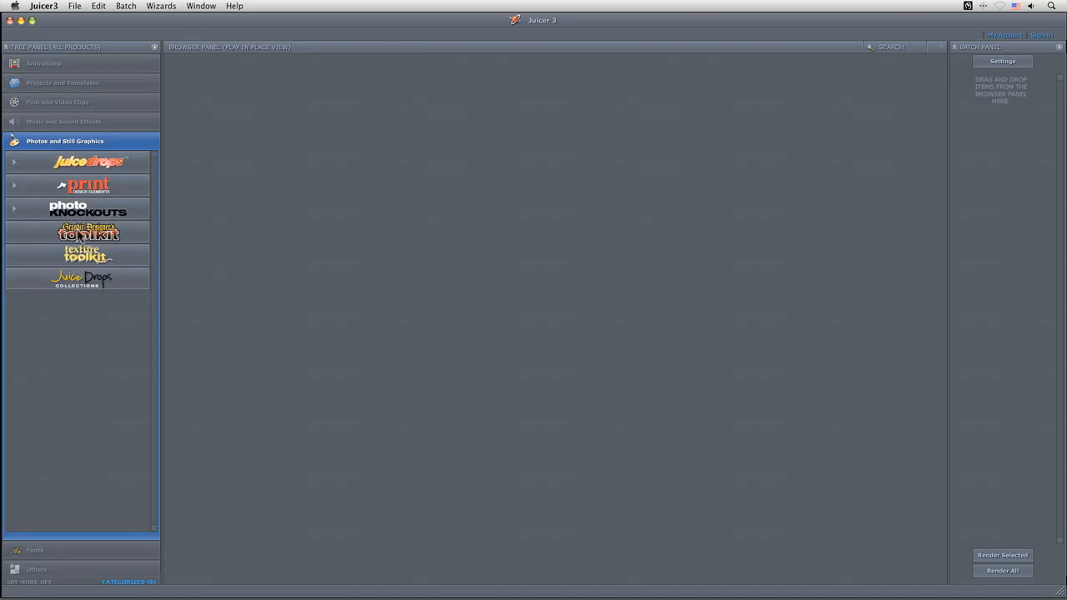
click(88, 101)
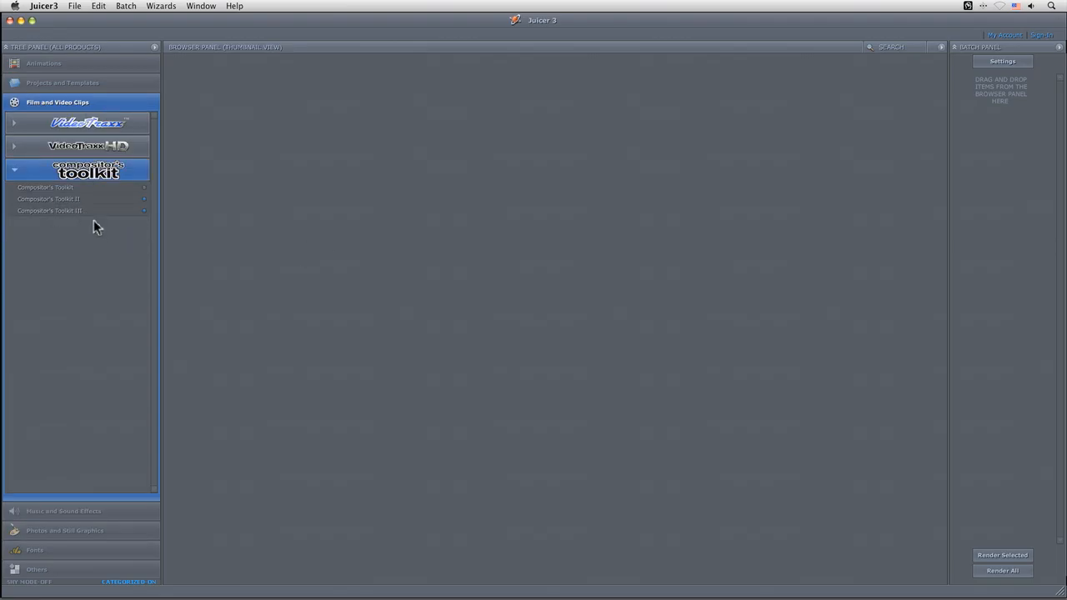
click(87, 199)
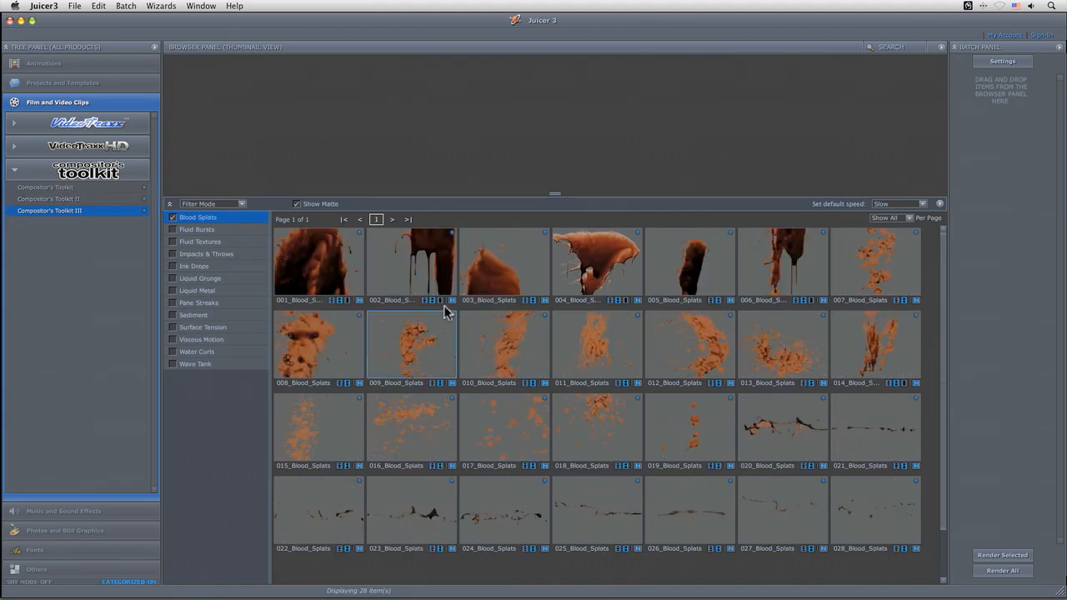
click(442, 315)
click(415, 415)
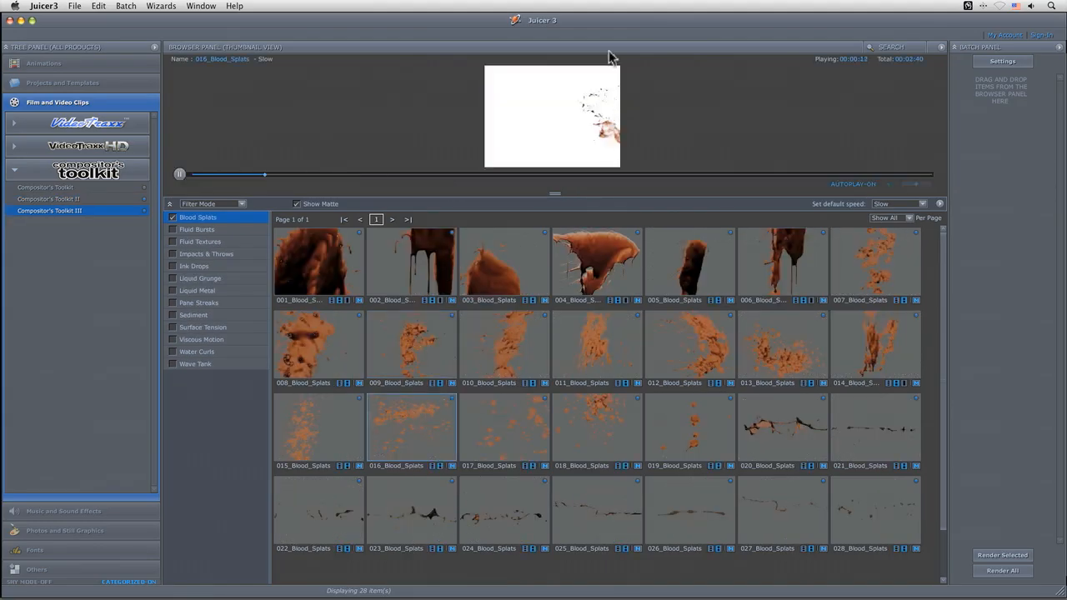
click(512, 500)
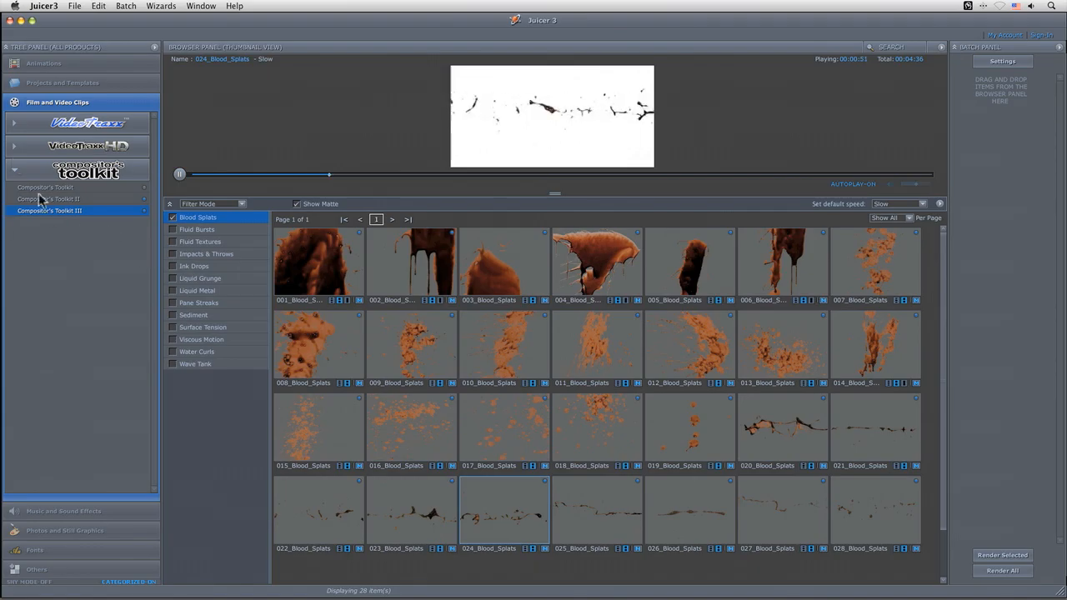
click(15, 169)
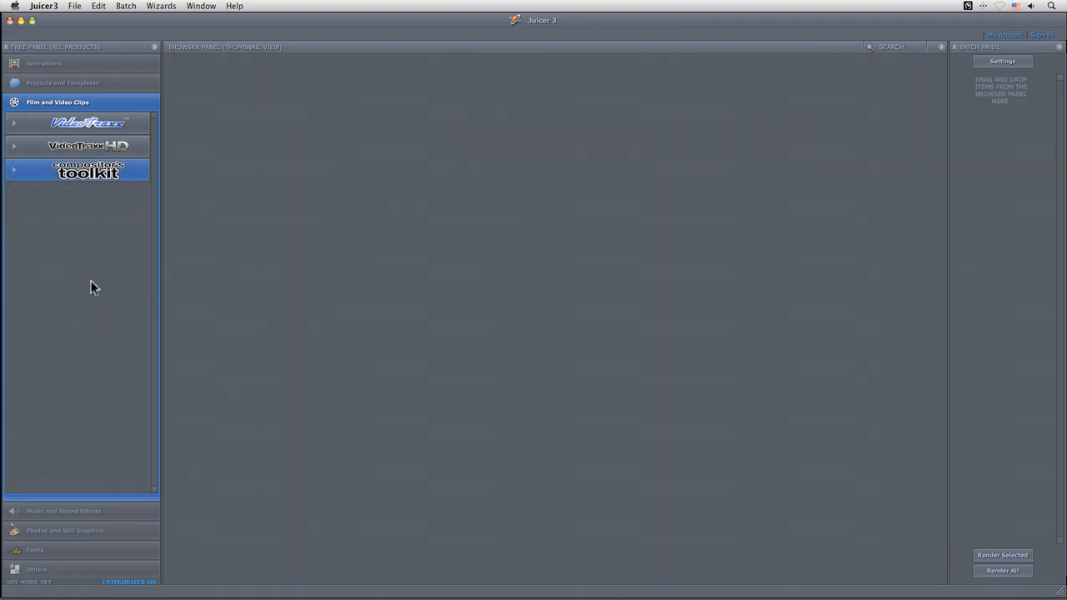
Browse the Texture Toolkit collection in Photos and Still Graphics for paper textures
click(79, 514)
click(93, 257)
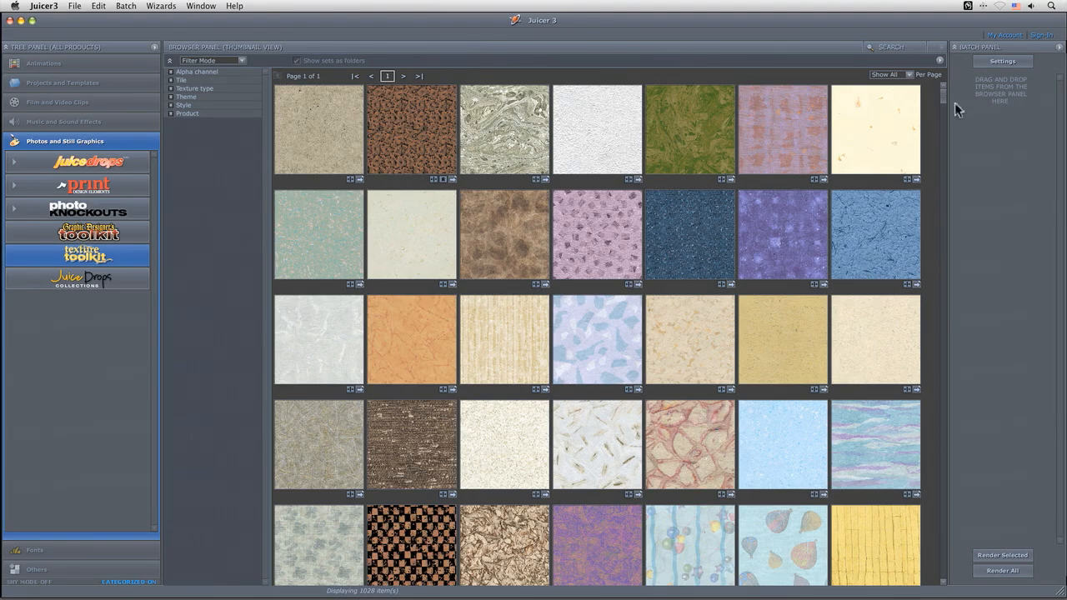
click(942, 144)
click(942, 144)
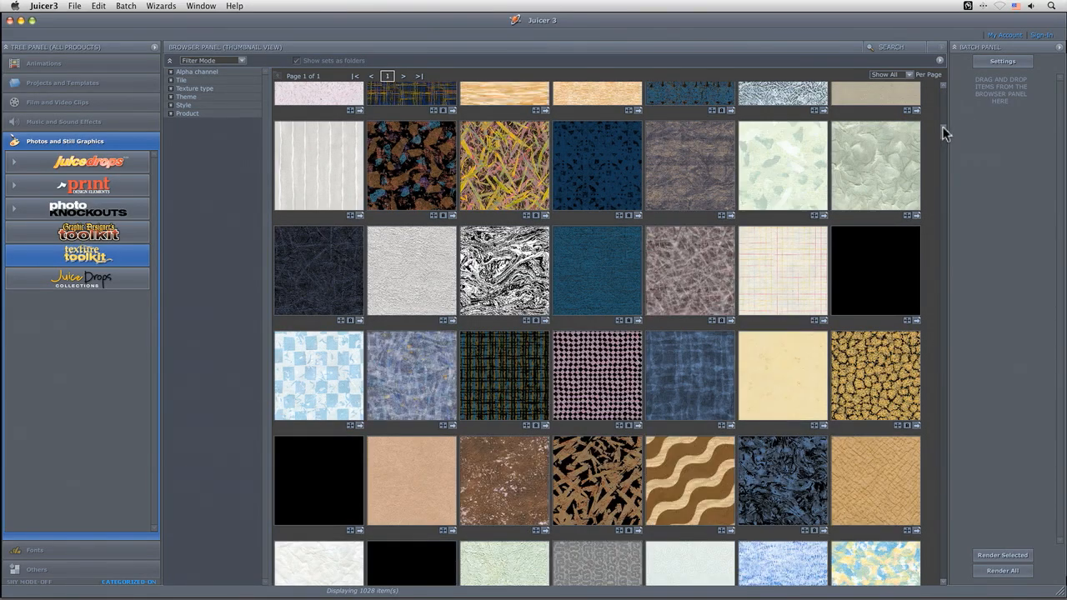
click(940, 135)
click(944, 165)
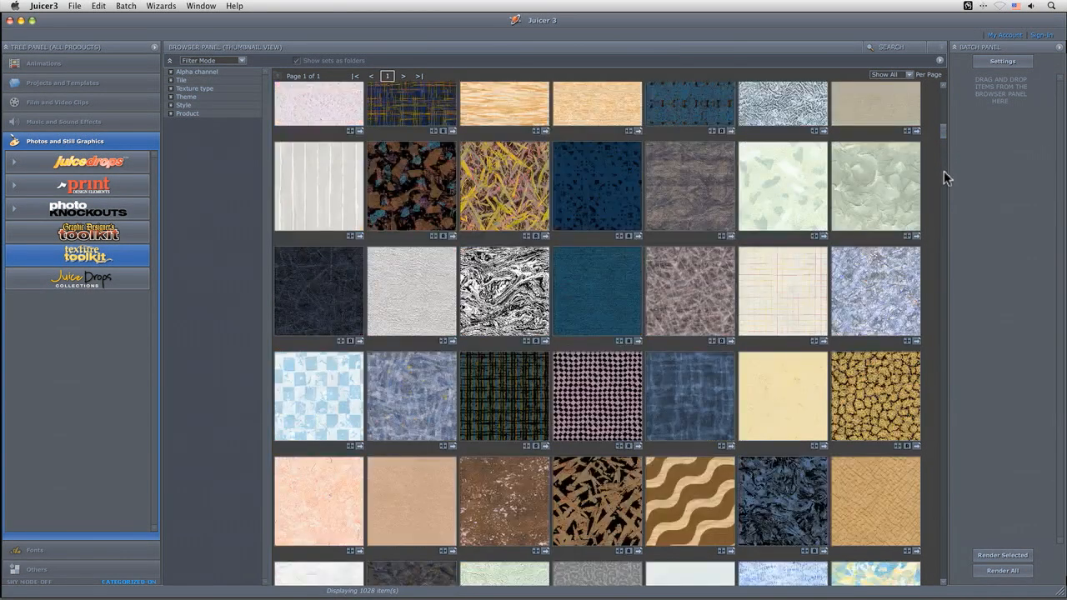
click(943, 172)
click(783, 212)
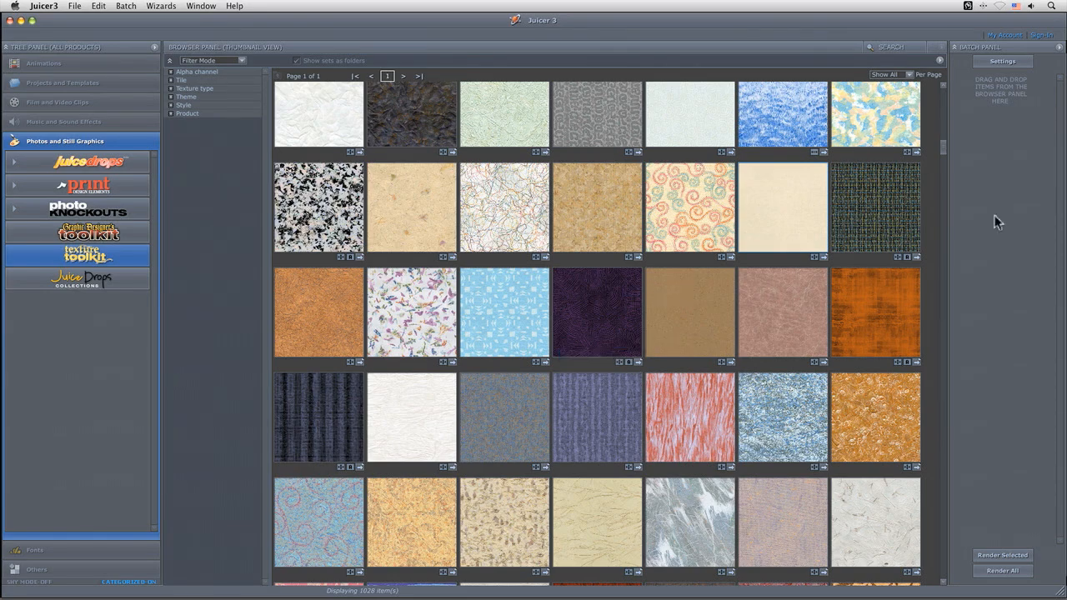
drag(946, 146, 943, 325)
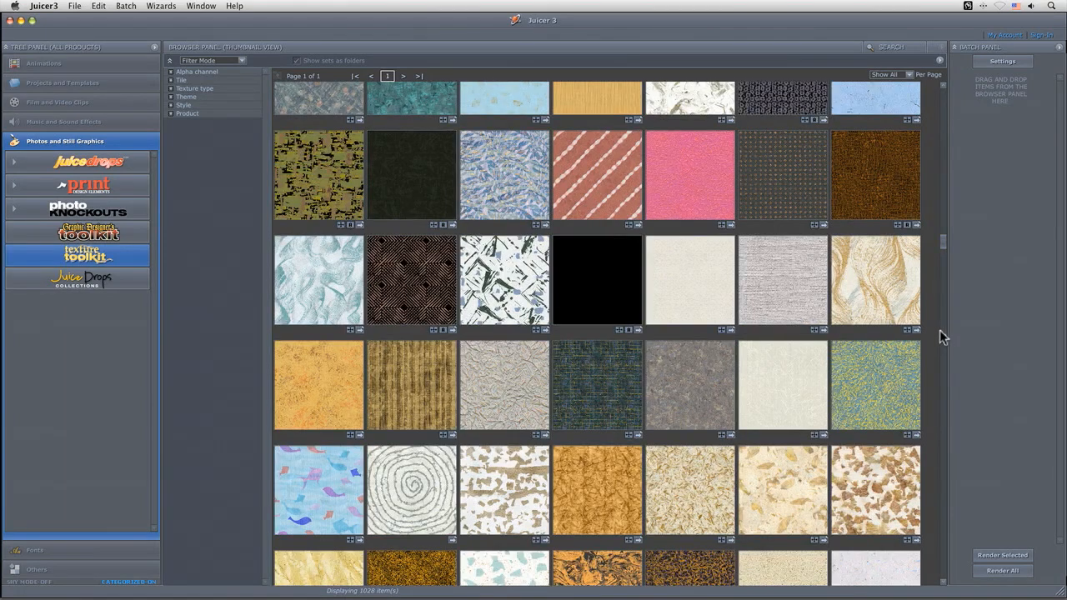
scroll(942, 337, down, 5)
scroll(945, 341, down, 5)
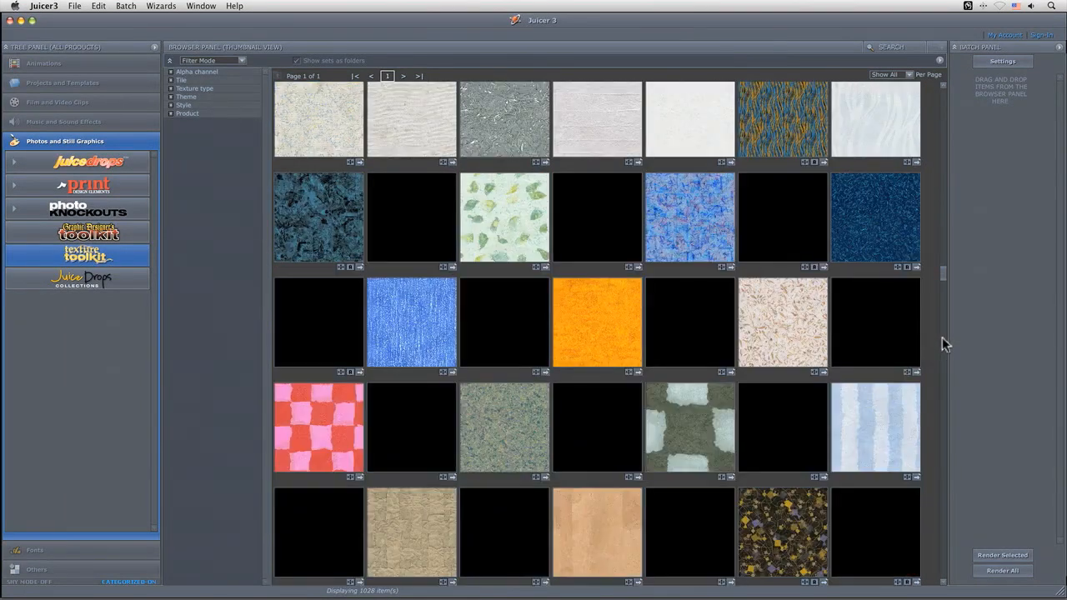
scroll(943, 277, up, 2)
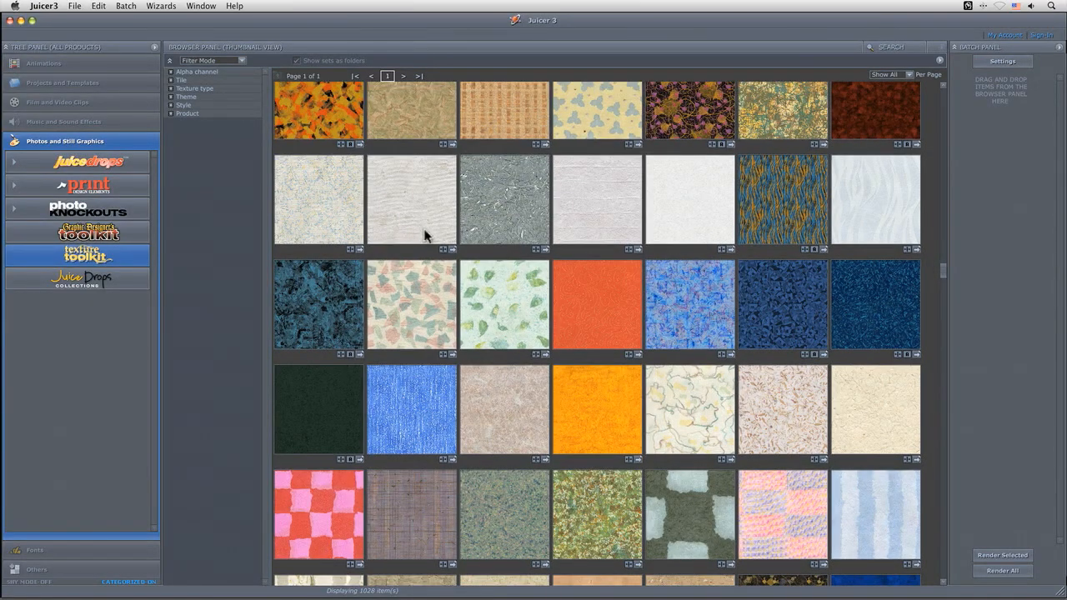
Add the Horizontal Setting texture to the batch as a 1000 × 1000 pixel PNG saved in the Paper Textures folder
click(638, 249)
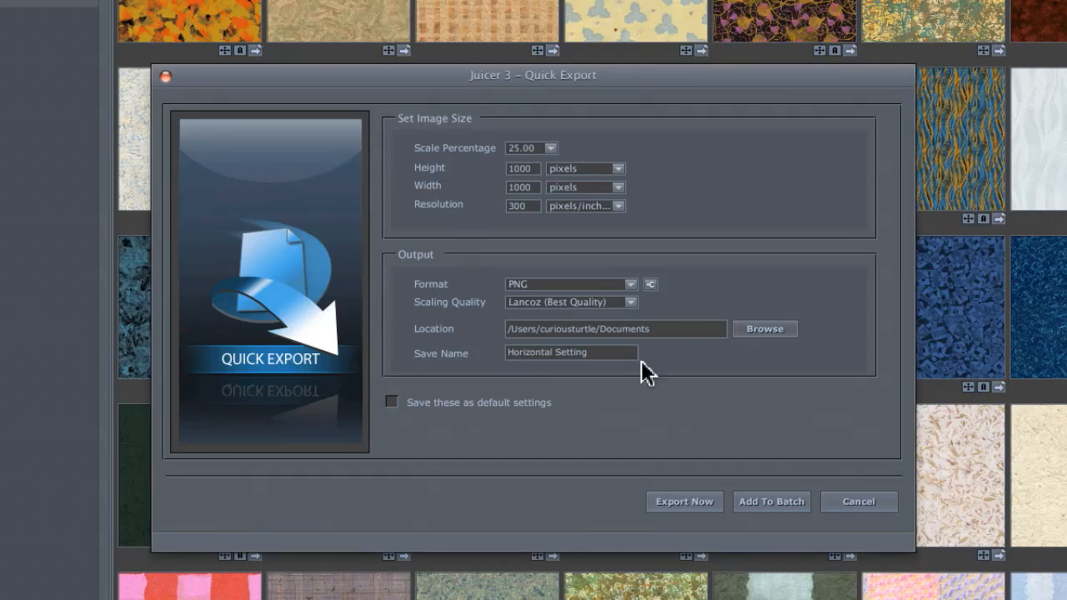
click(774, 336)
click(499, 77)
click(500, 94)
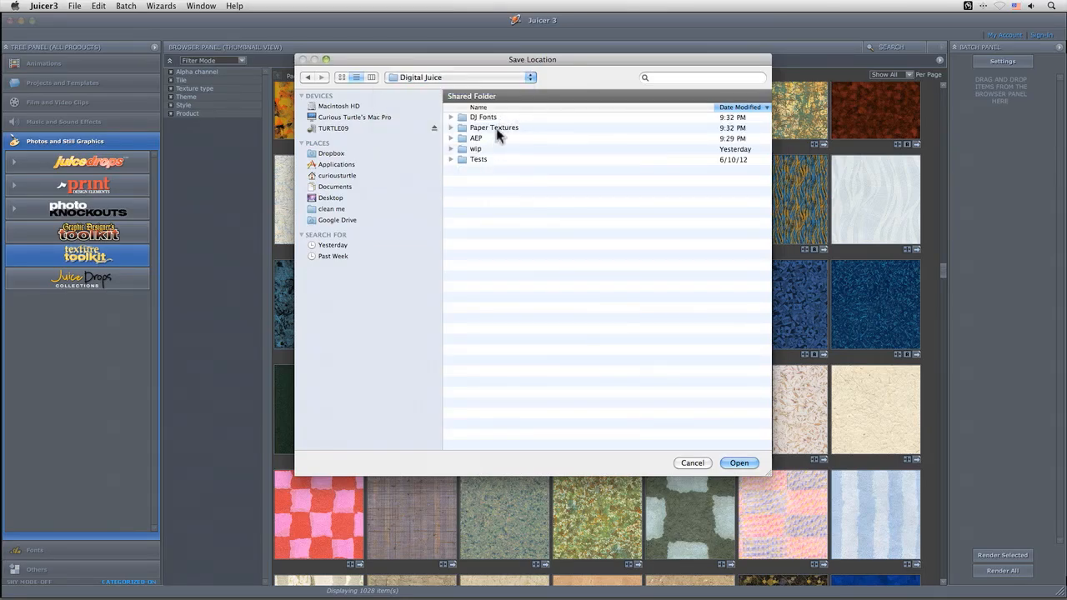
double_click(497, 130)
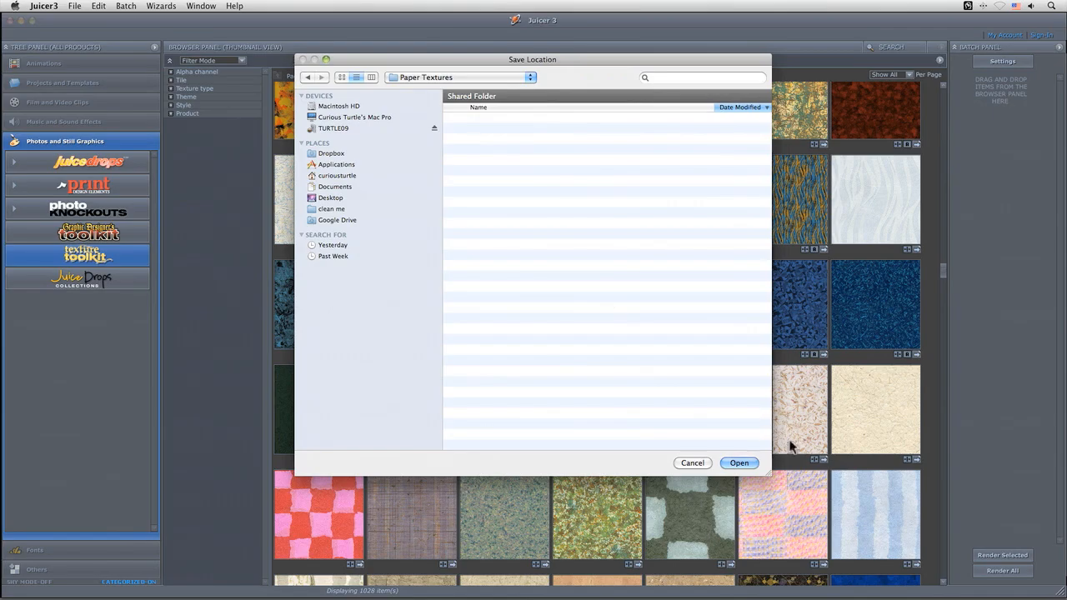
click(749, 464)
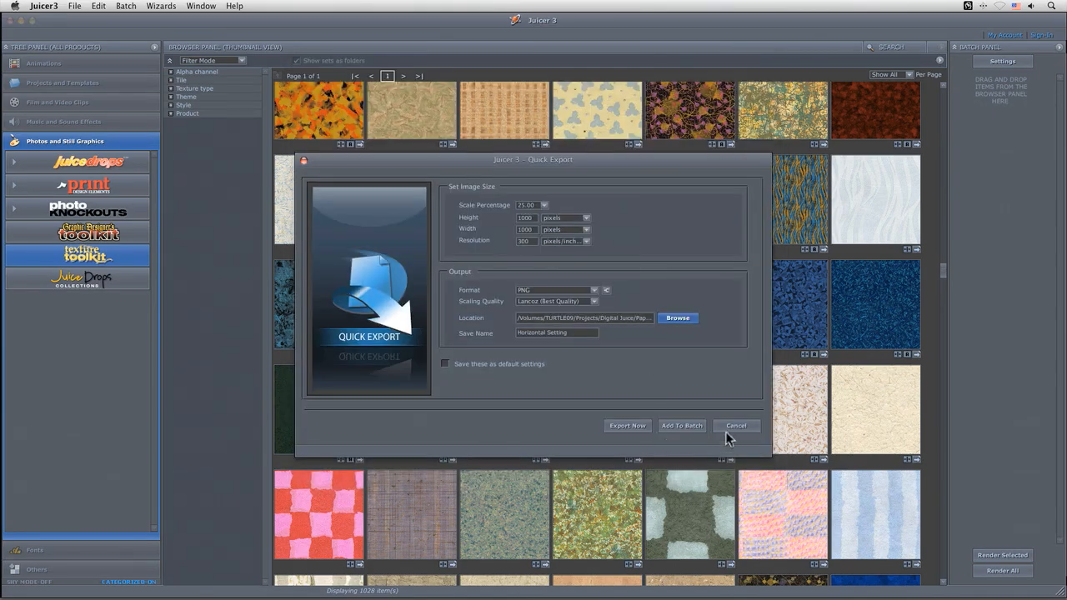
click(671, 427)
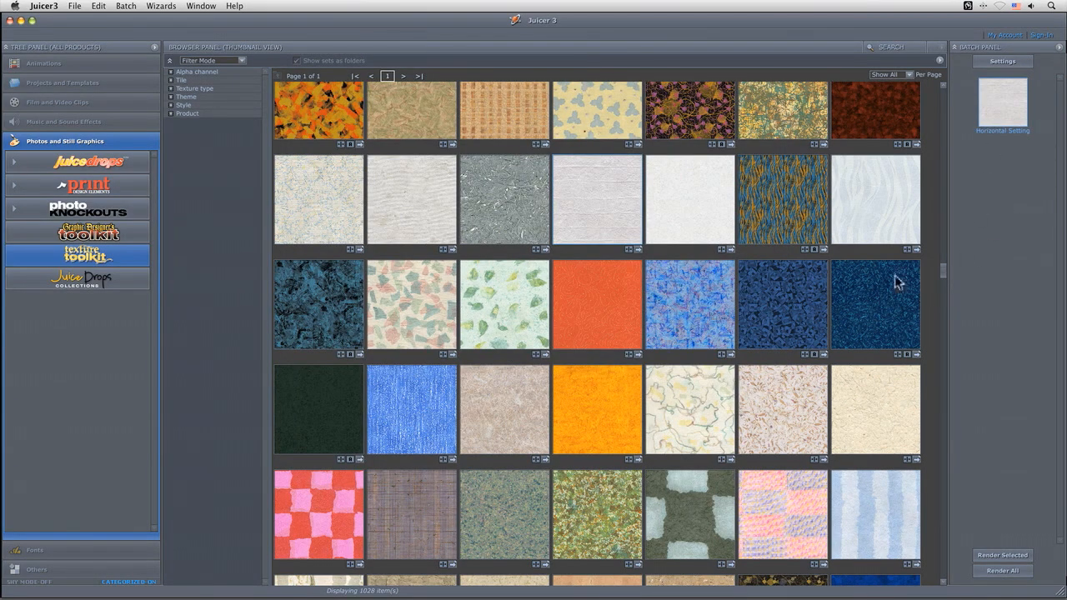
Add the Icy Flames texture to the batch with Paper Textures as its save location, keeping these export settings as defaults
click(874, 214)
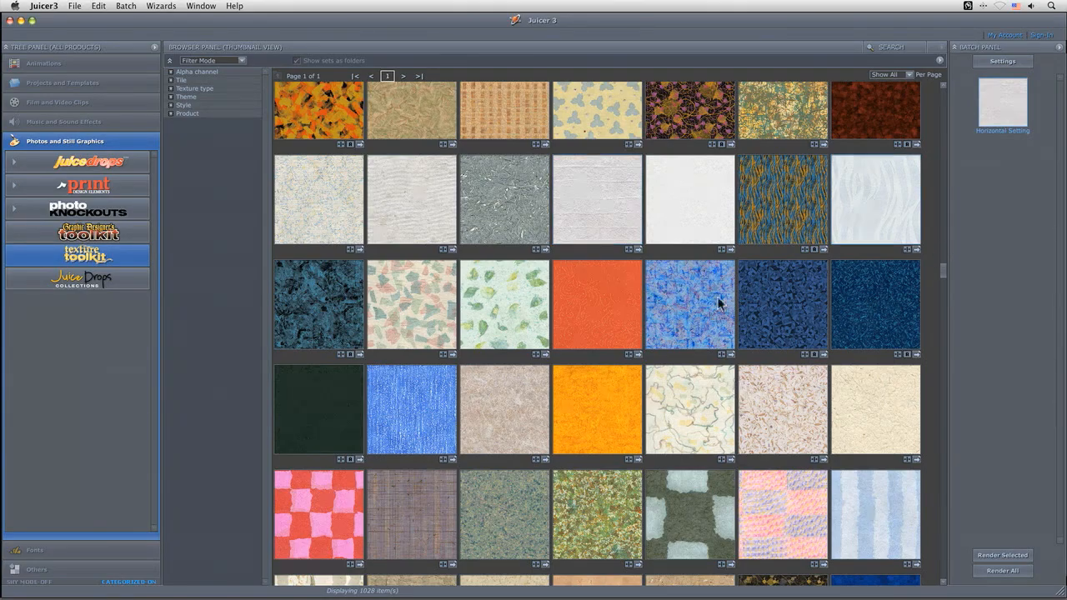
click(916, 250)
click(678, 318)
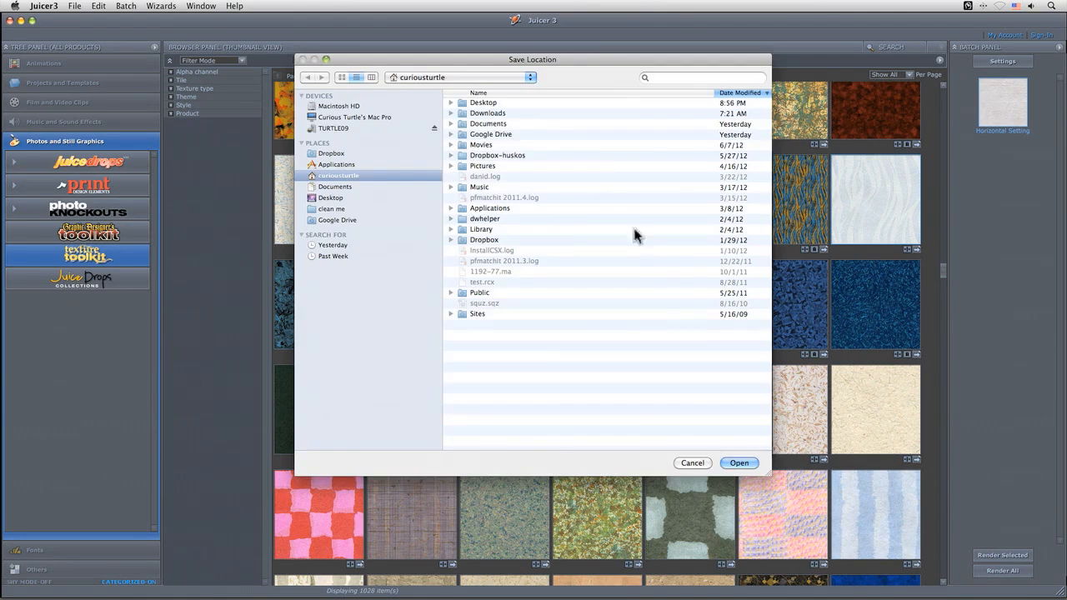
click(500, 76)
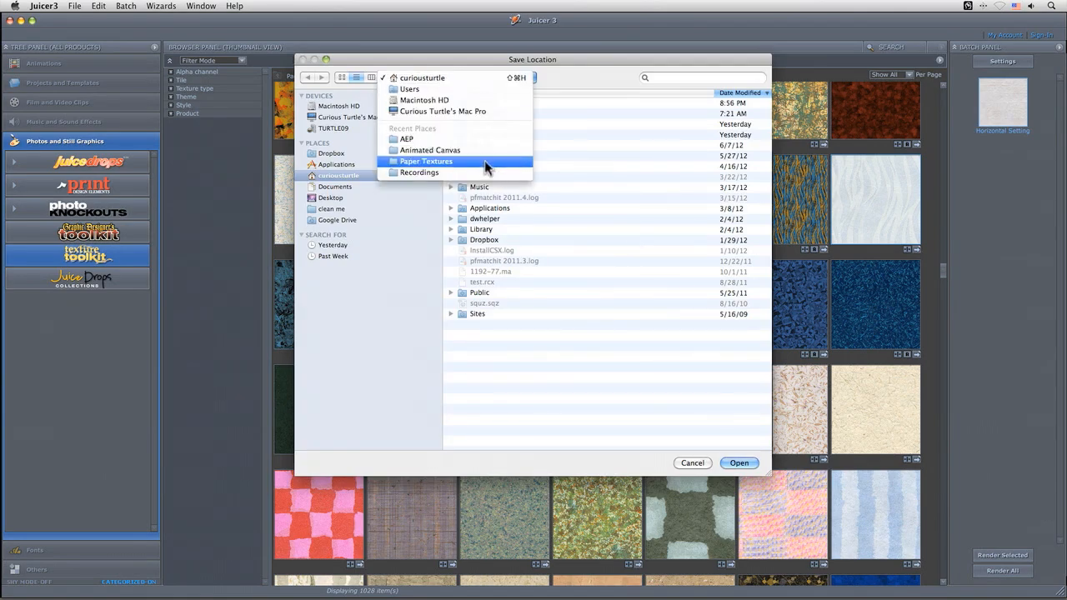
click(484, 160)
click(744, 465)
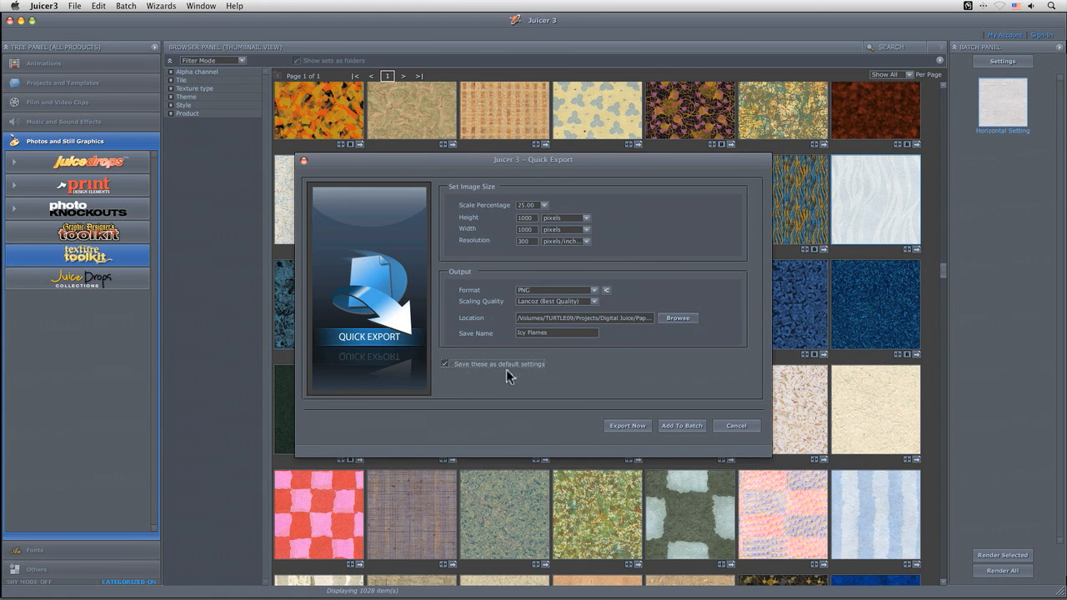
click(641, 432)
click(680, 427)
Find the brown Falling Fern texture and add it to the batch as a PNG
click(943, 369)
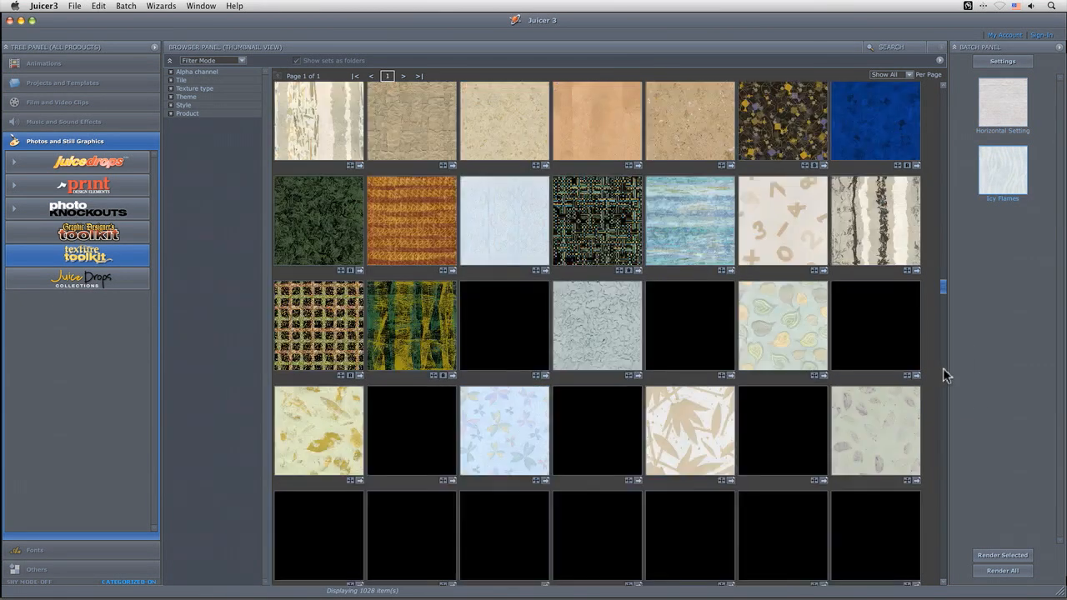
drag(943, 354, 939, 207)
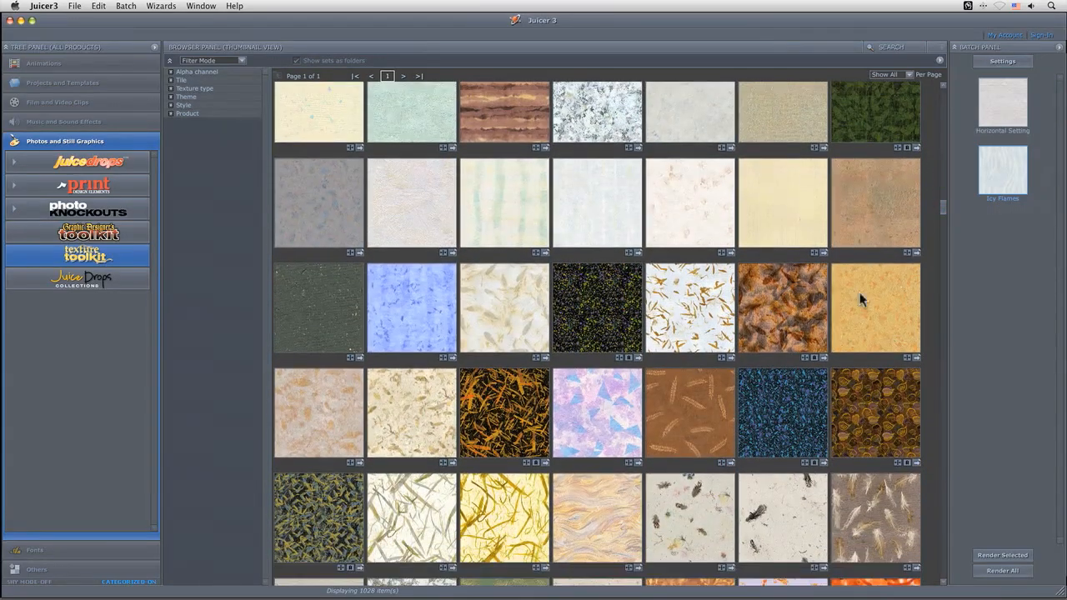
click(730, 464)
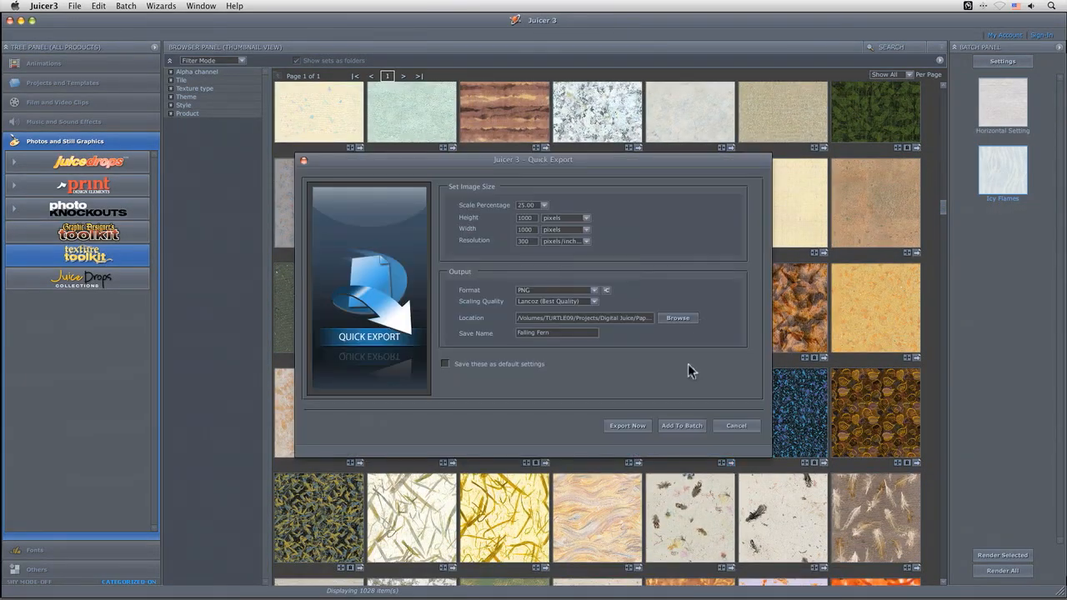
click(699, 426)
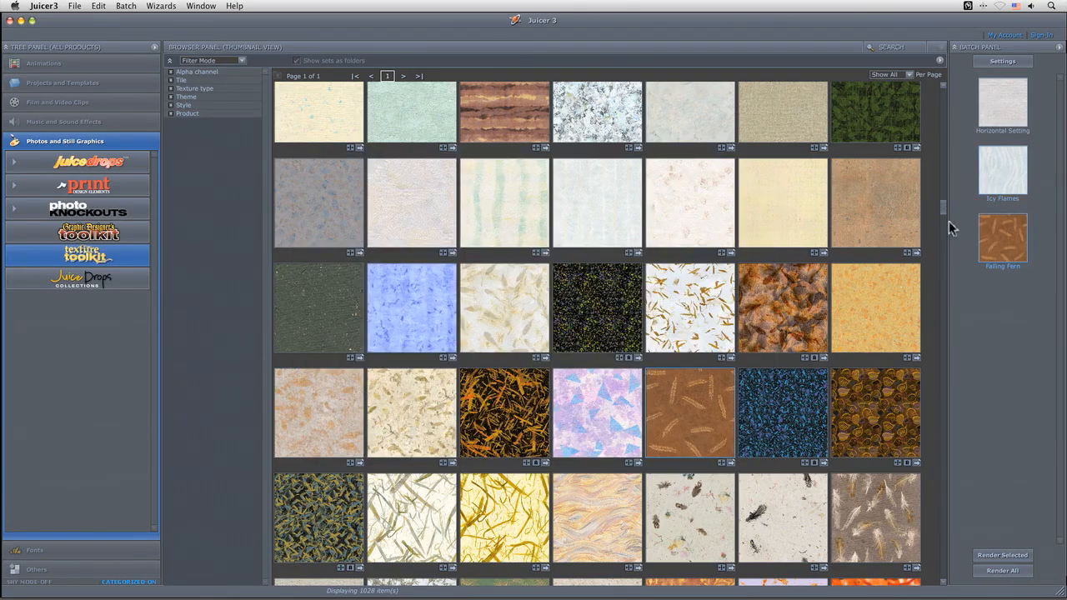
Add the orange Crinkled Curls and white Cover Story textures to the batch as PNGs
drag(943, 207, 948, 155)
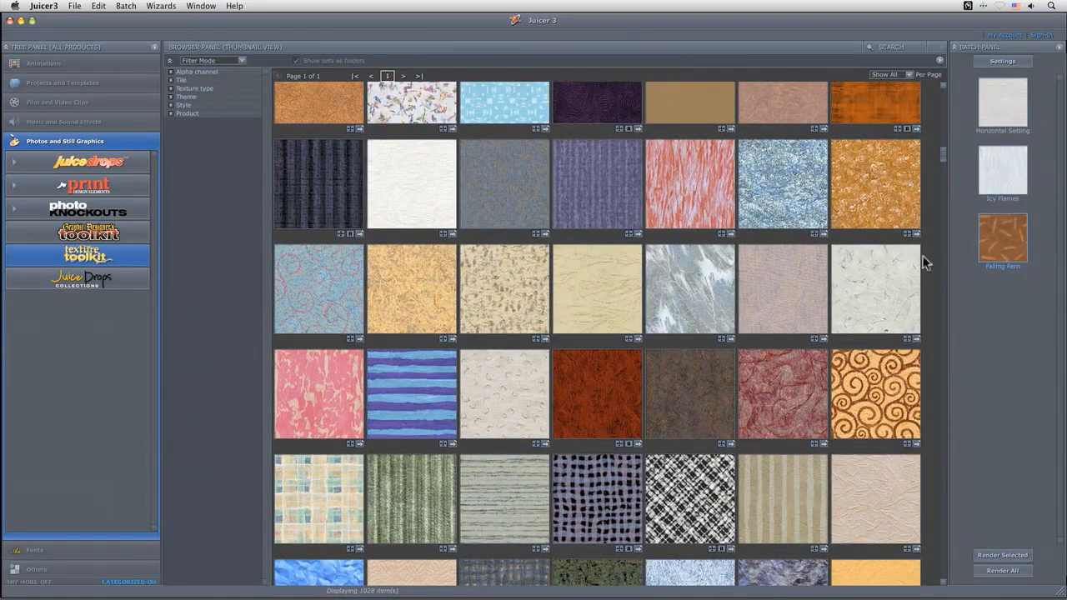
click(917, 444)
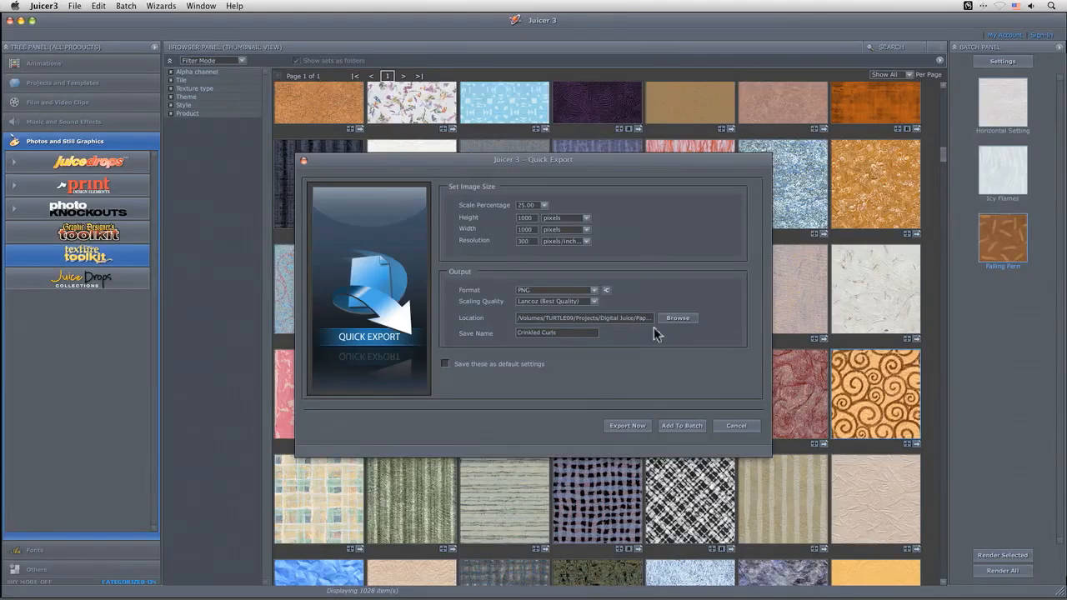
click(685, 426)
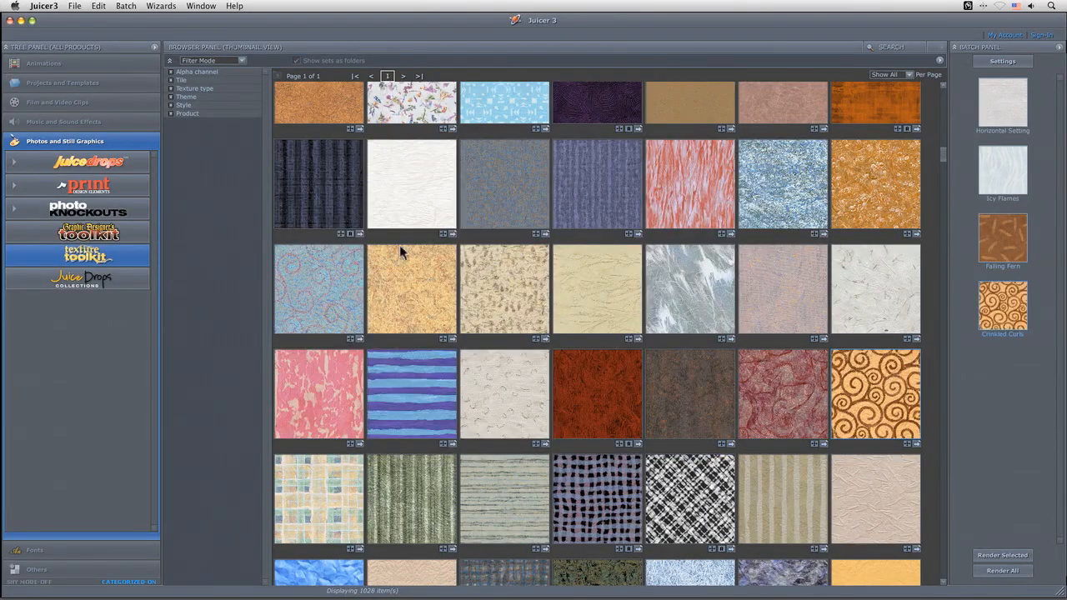
click(452, 234)
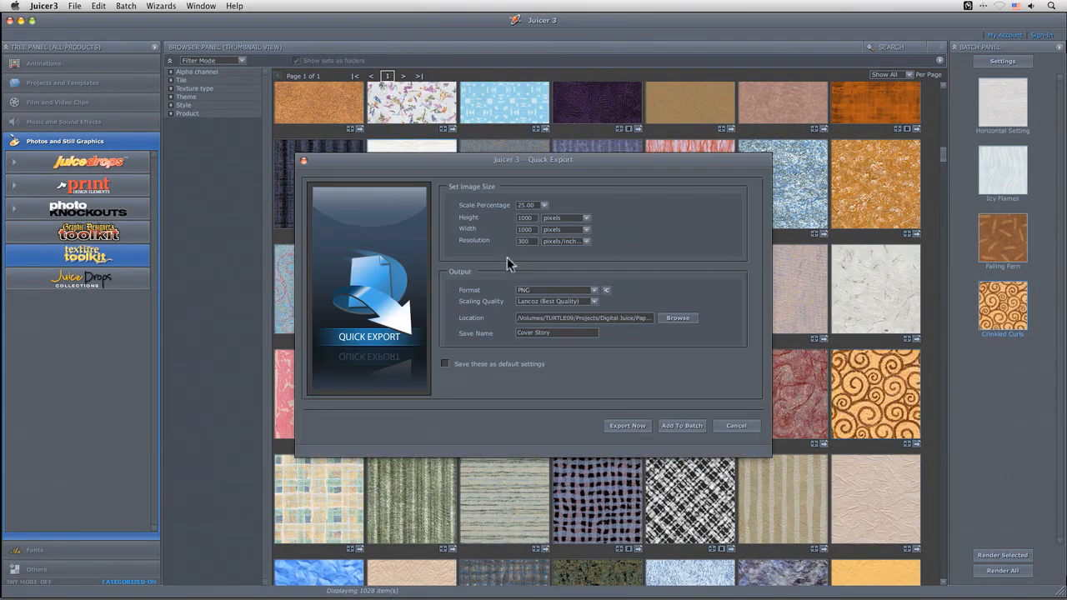
click(680, 426)
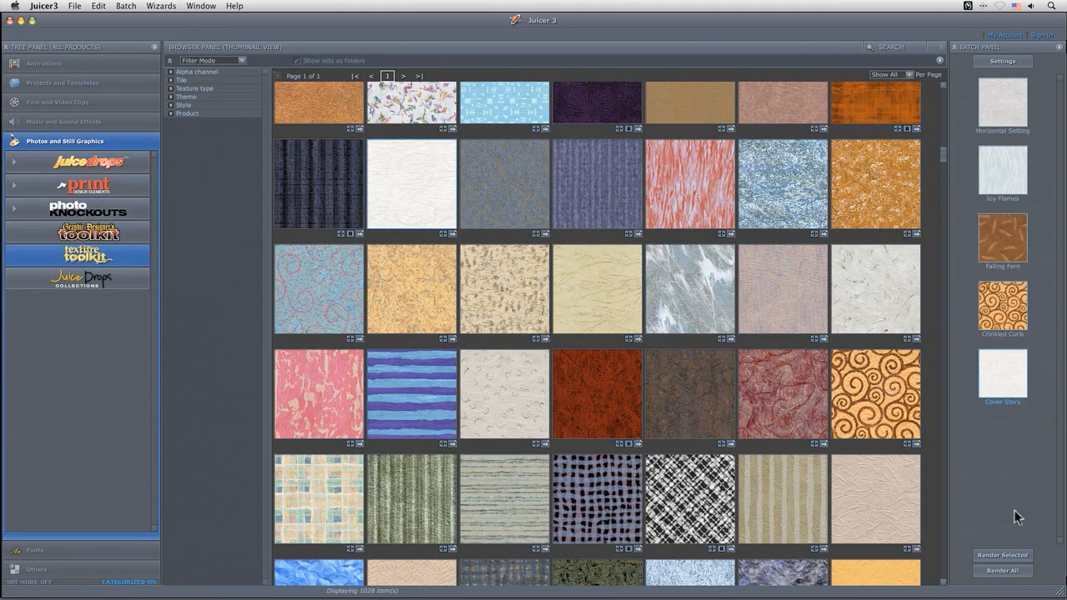
Render all the batched textures and switch to After Effects
click(1013, 575)
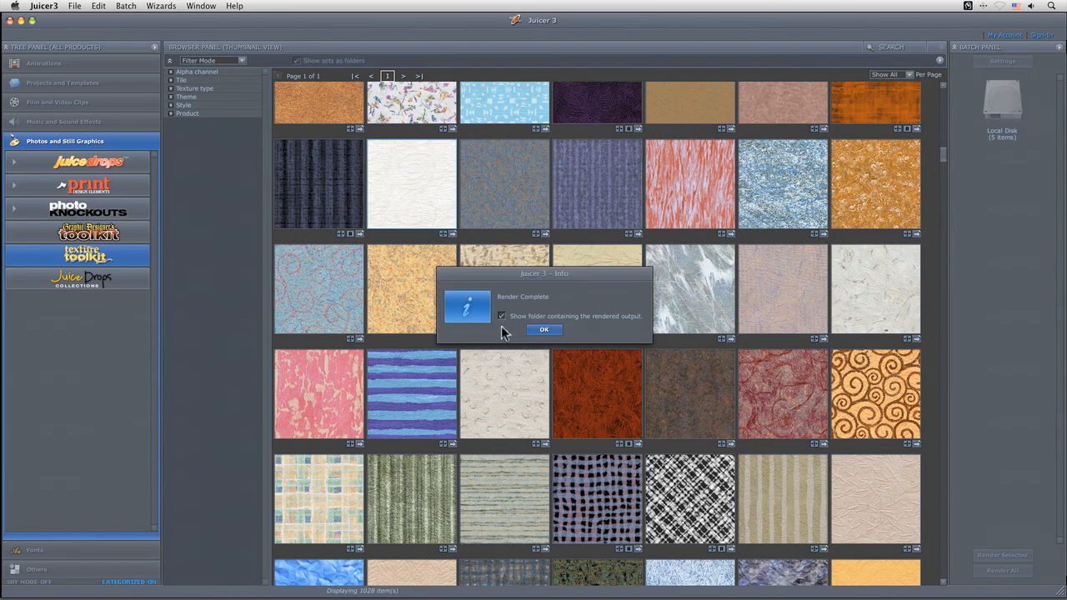
click(544, 330)
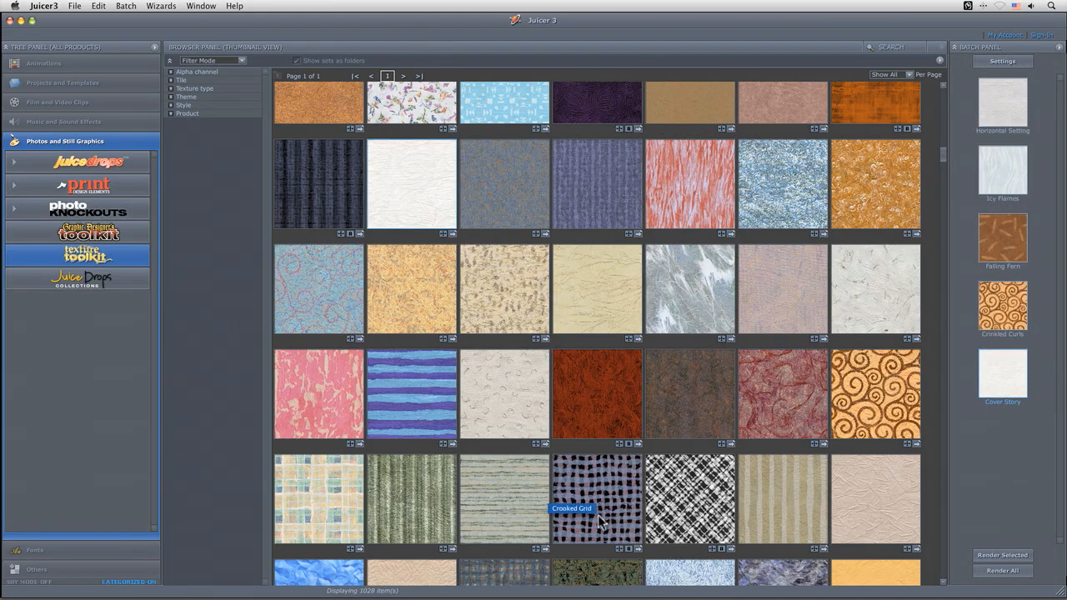
key(super+Tab)
key(super+Tab)
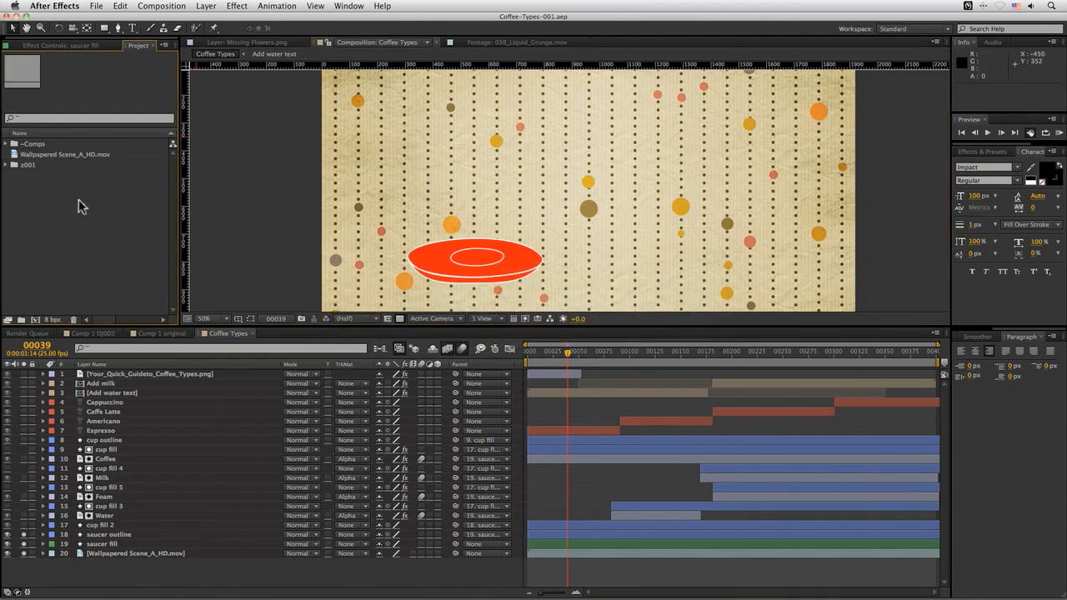
Import the whole Paper Textures folder into the project and expand it to list its textures
key(super+i)
click(314, 76)
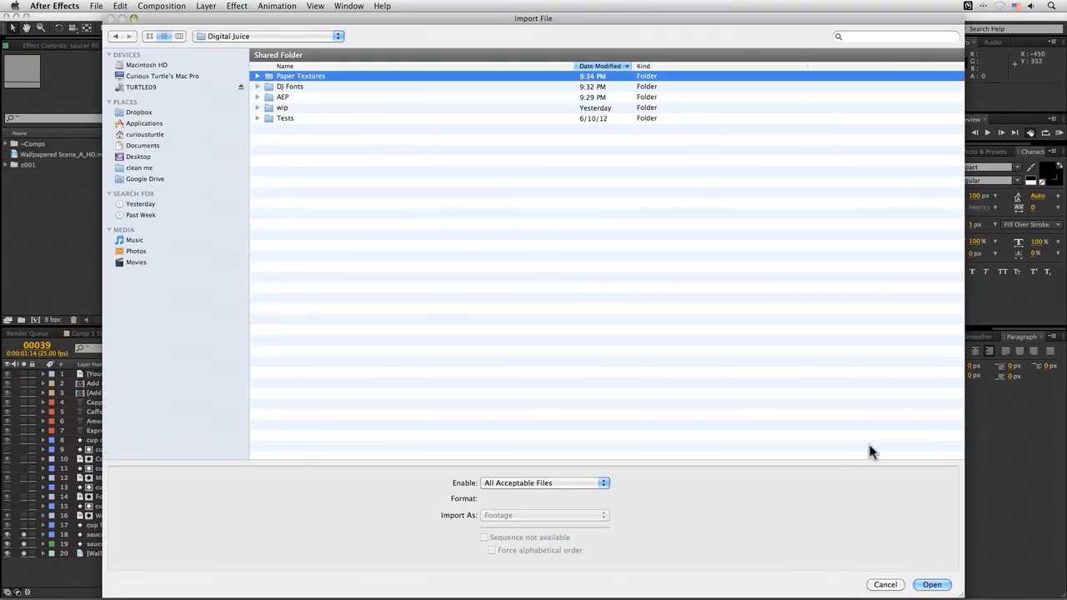
click(932, 584)
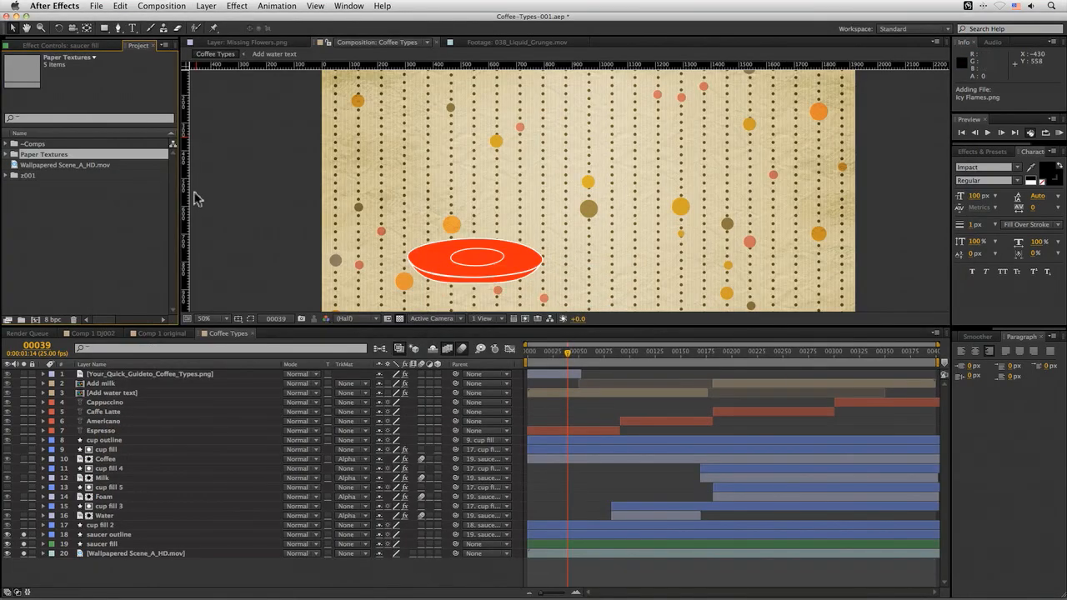
click(8, 155)
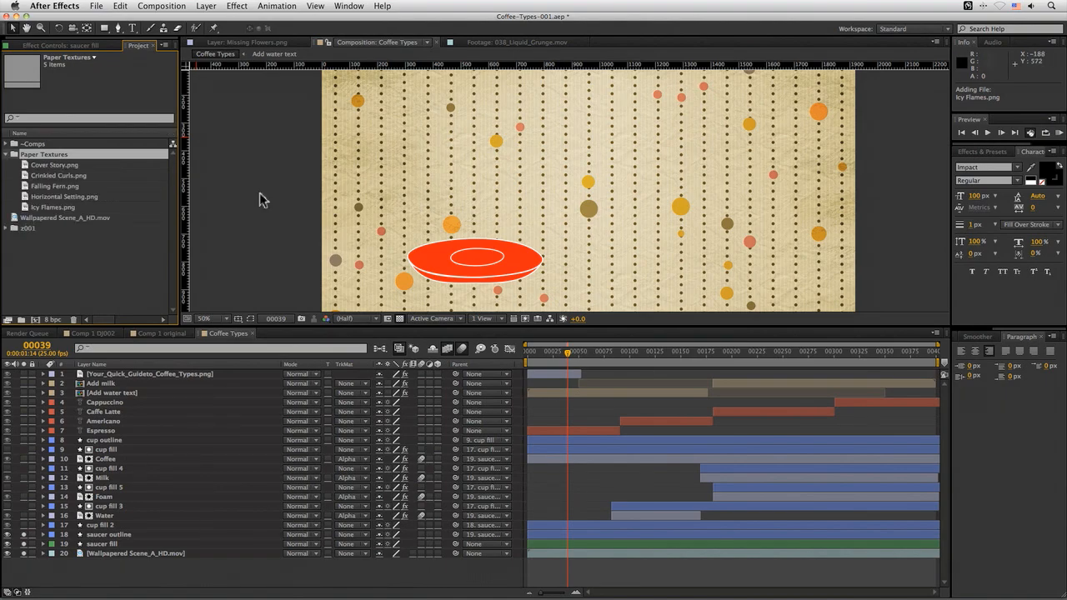
Place Cover Story.png in the Coffee Types composition directly beneath the saucer fill layer, with the current time at frame 0
drag(566, 354, 524, 356)
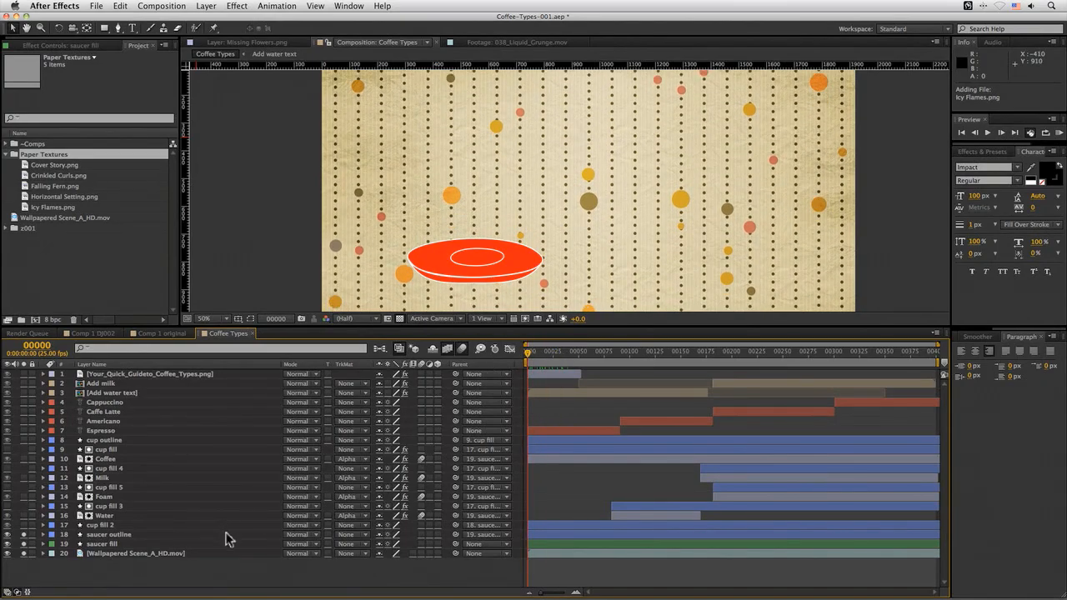
click(131, 546)
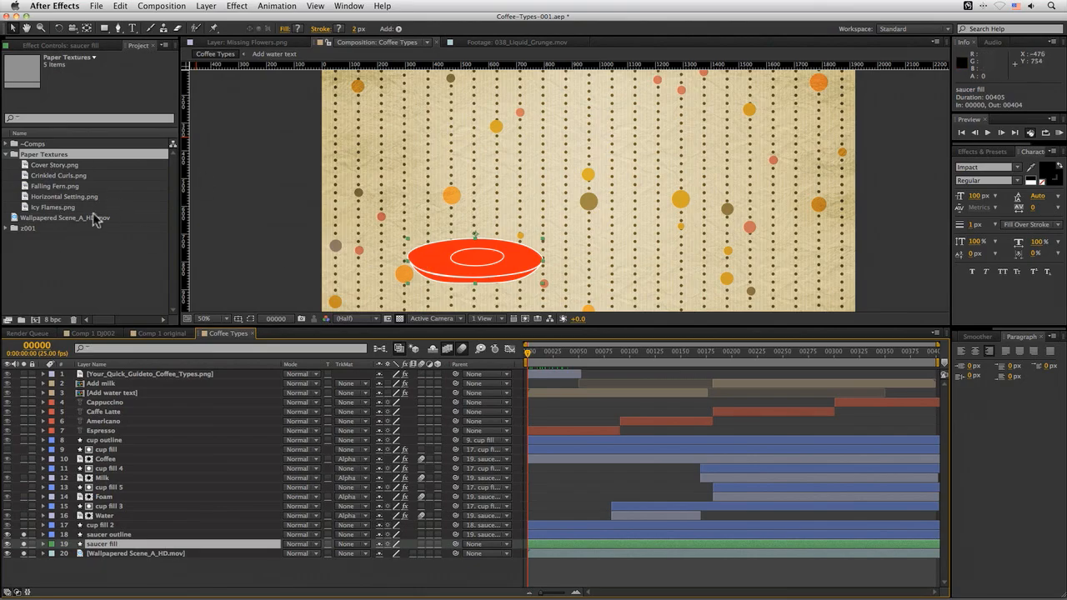
click(50, 167)
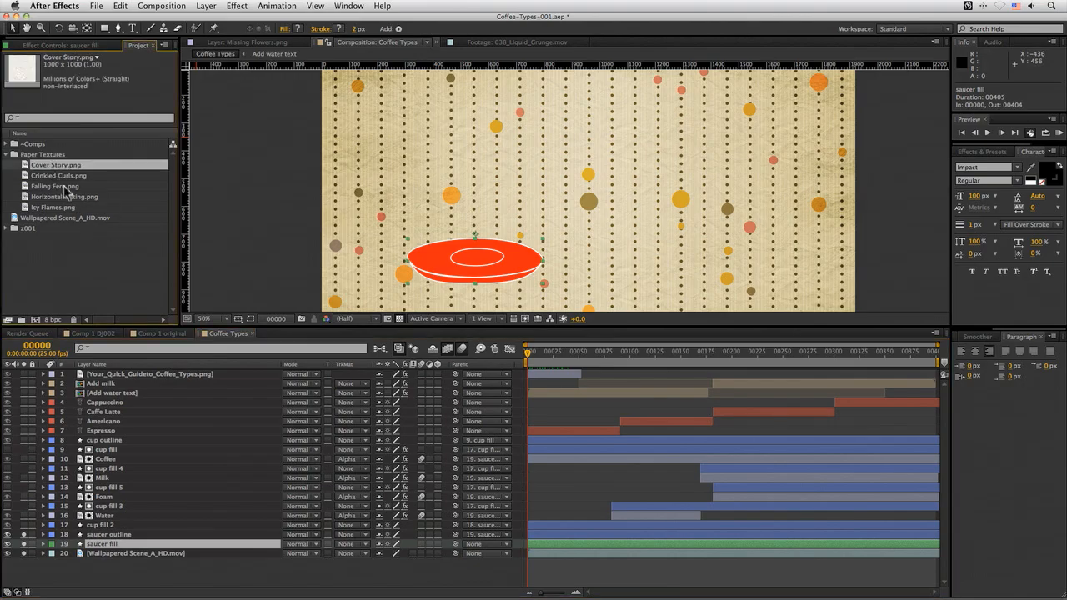
drag(52, 171, 153, 547)
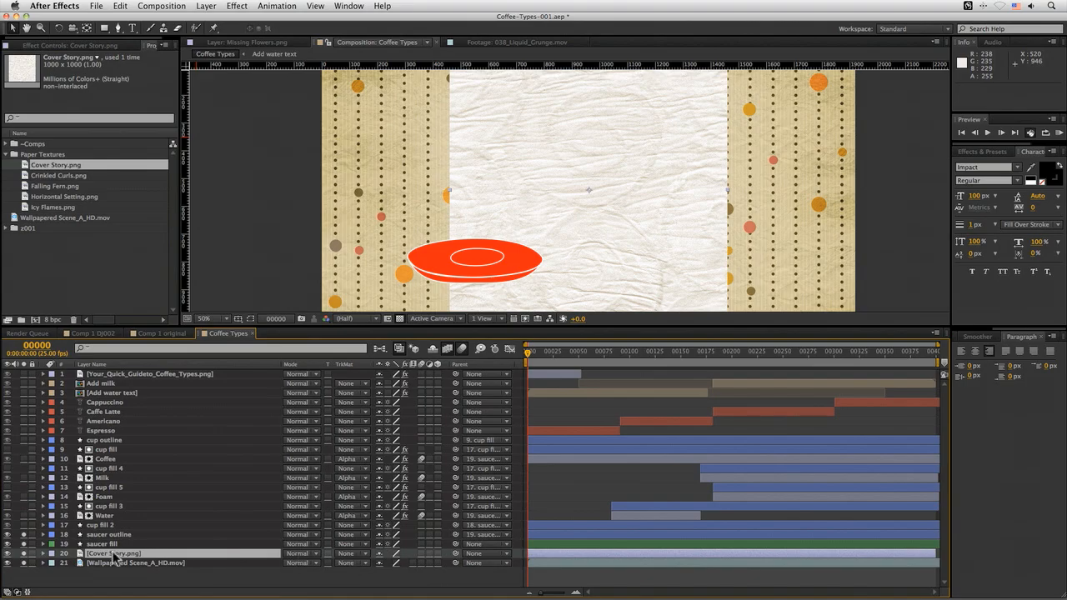
Set the Cover Story.png layer's track matte to the alpha of the saucer fill layer
click(361, 555)
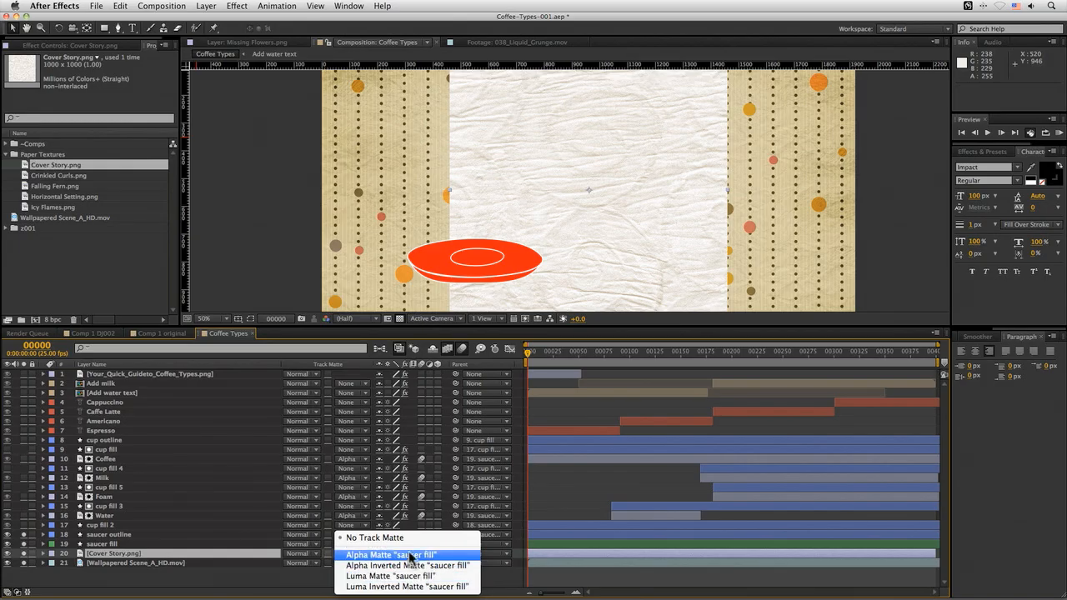
click(418, 557)
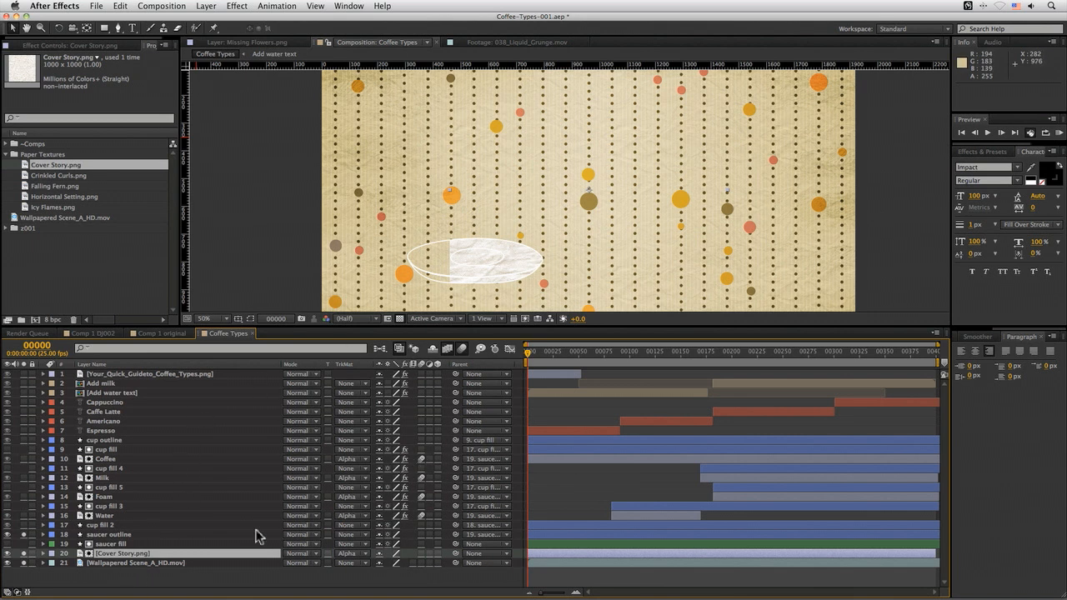
Scale the Cover Story.png layer to 26% and position it at 546, 766 over the saucer
key(s)
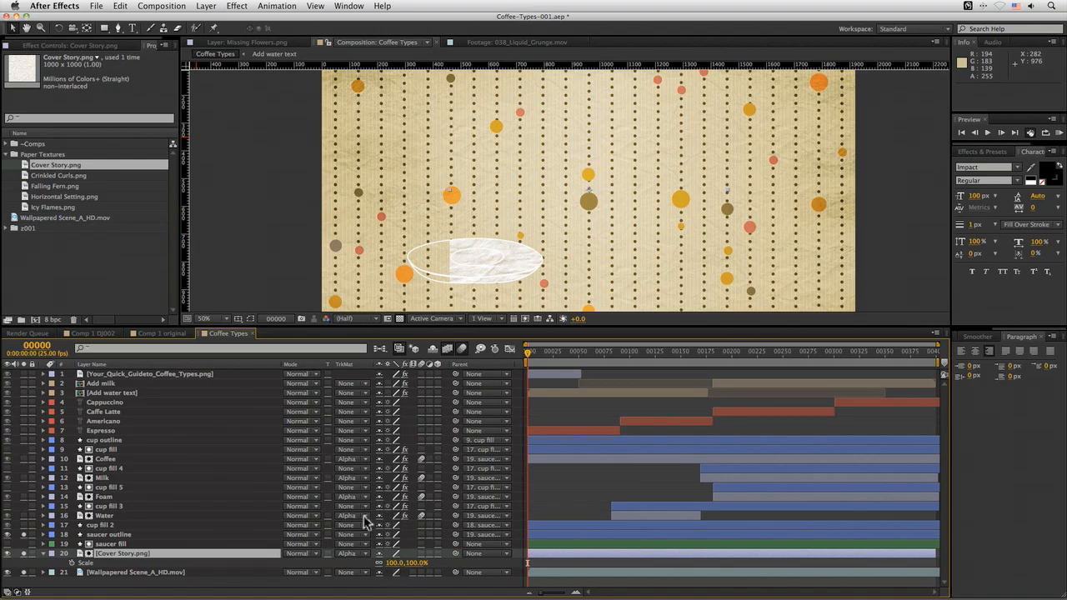
key(shift+p)
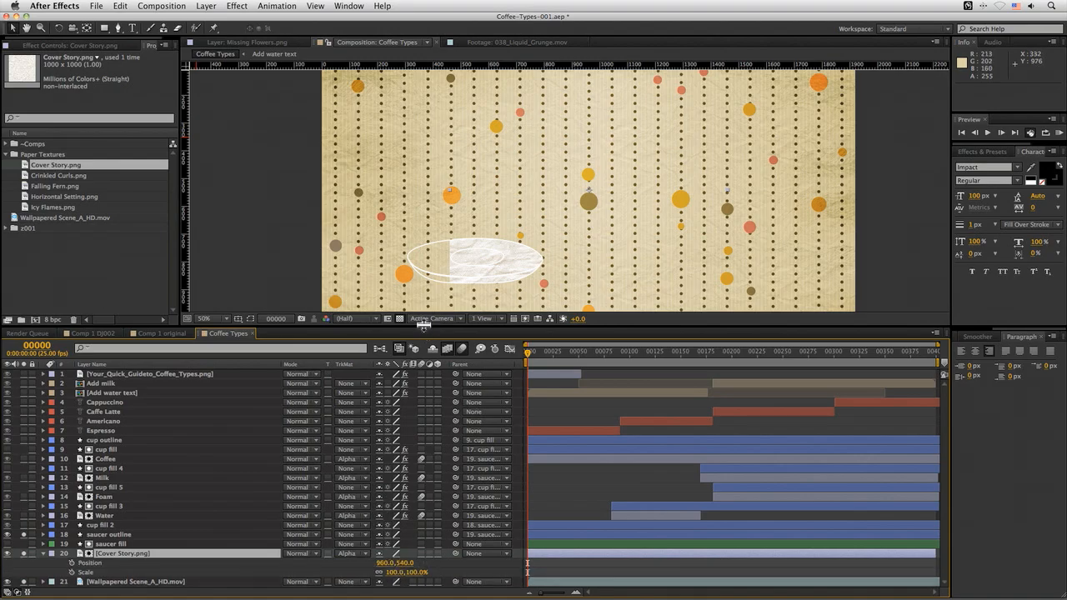
drag(385, 563, 125, 547)
drag(417, 572, 457, 558)
drag(385, 564, 407, 563)
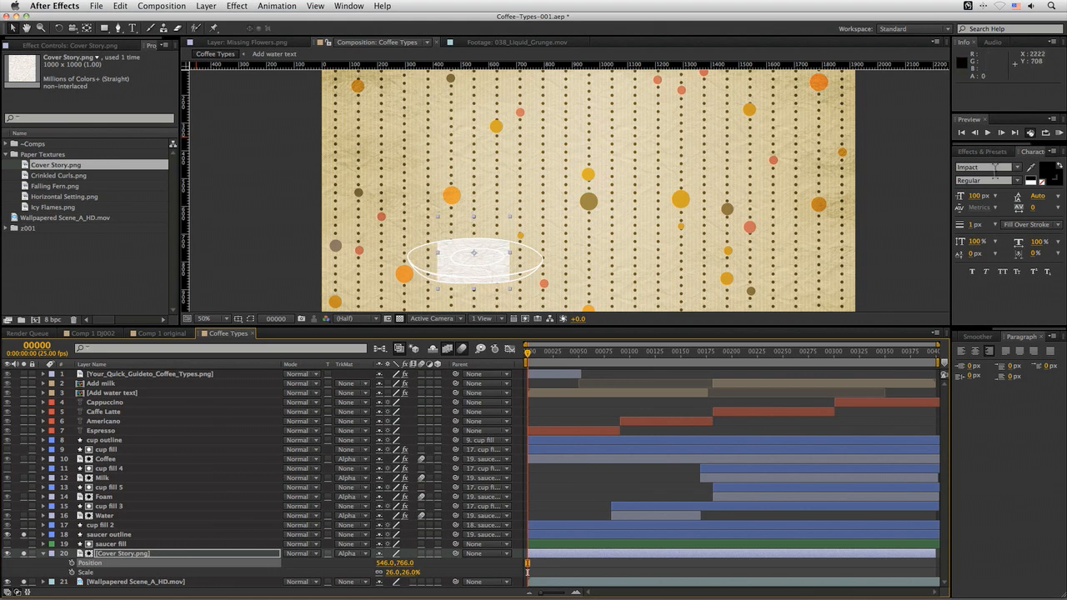
Search the effects for "tile" and apply CC Tiler to the Cover Story.png layer
click(985, 151)
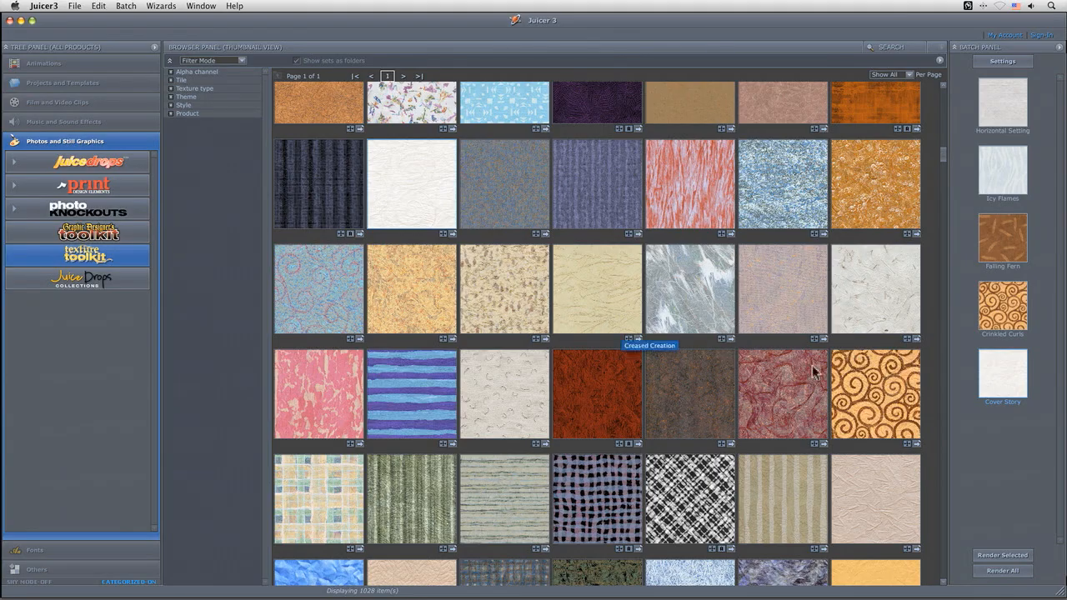
key(super+Tab)
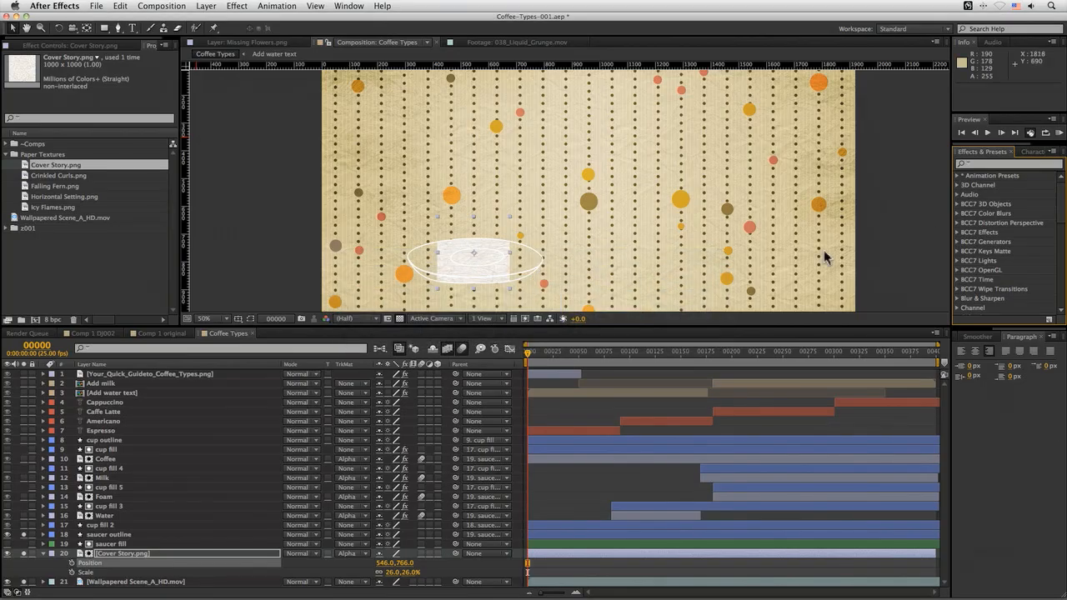
click(991, 164)
text(tile)
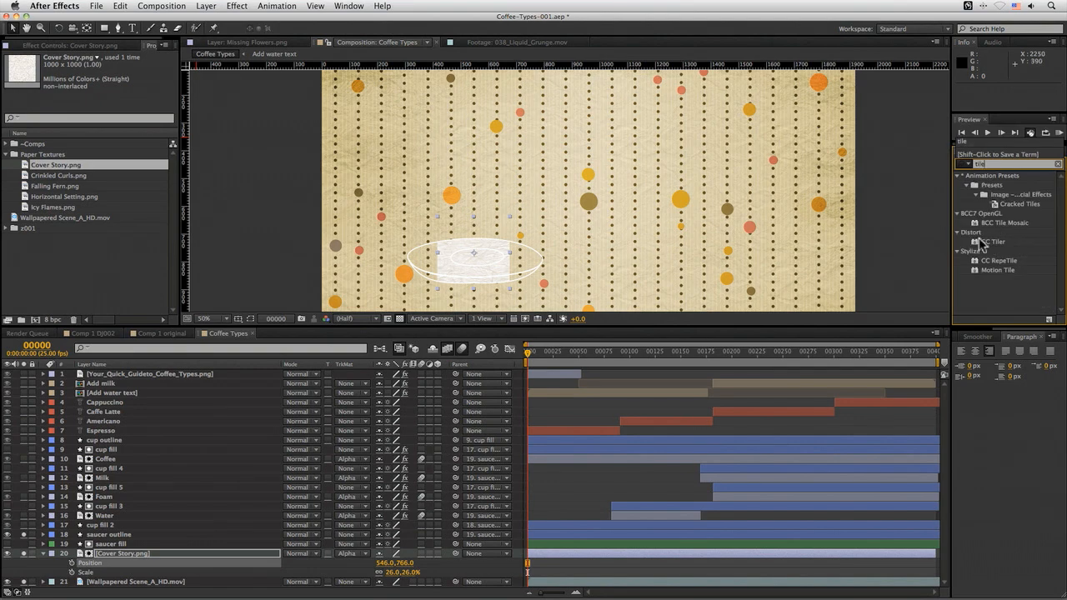
key(Return)
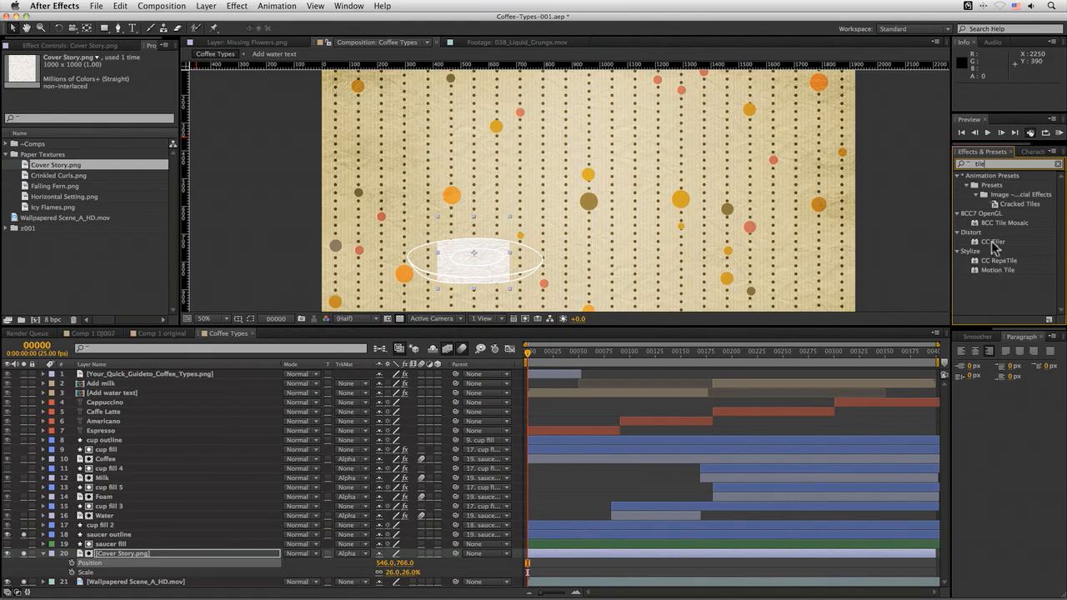
click(991, 242)
drag(990, 244, 161, 558)
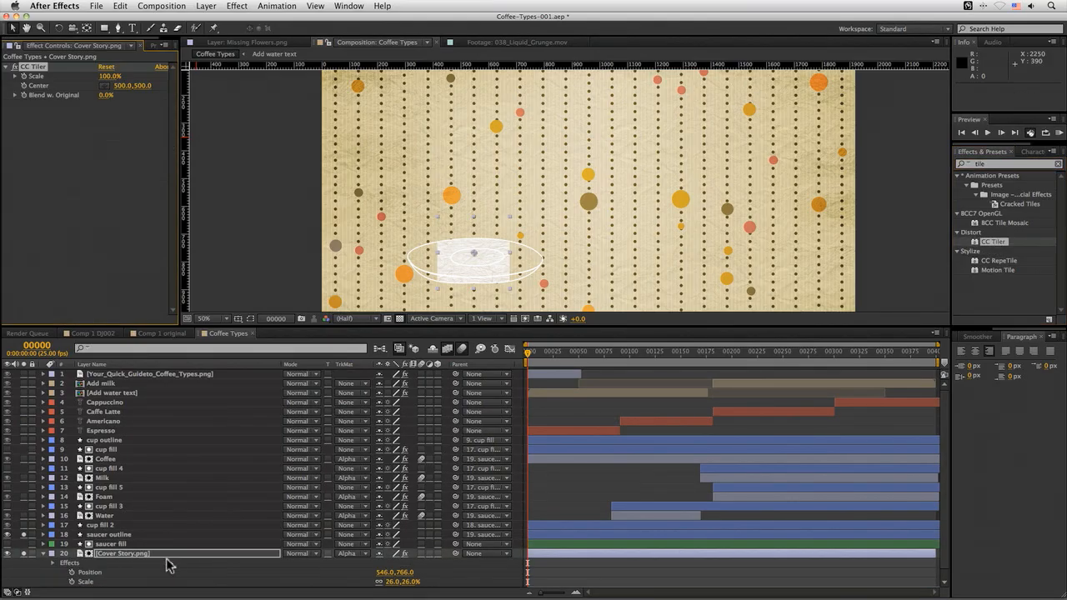
Scale the Cover Story.png layer to 68% and reduce its CC Tiler scale to 29%
drag(388, 582, 415, 581)
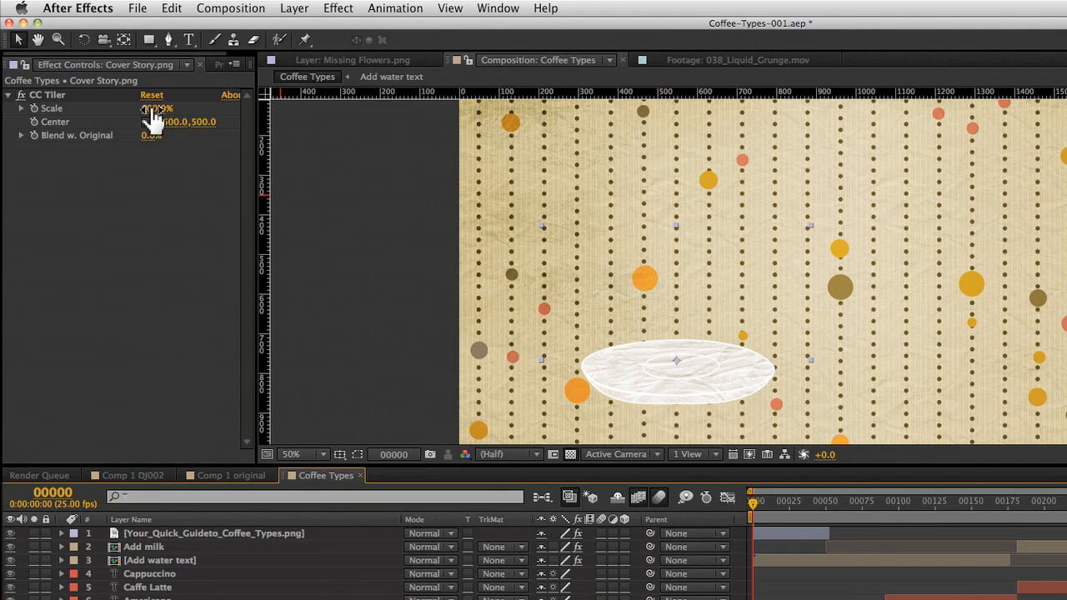
drag(109, 75, 72, 77)
drag(104, 109, 92, 112)
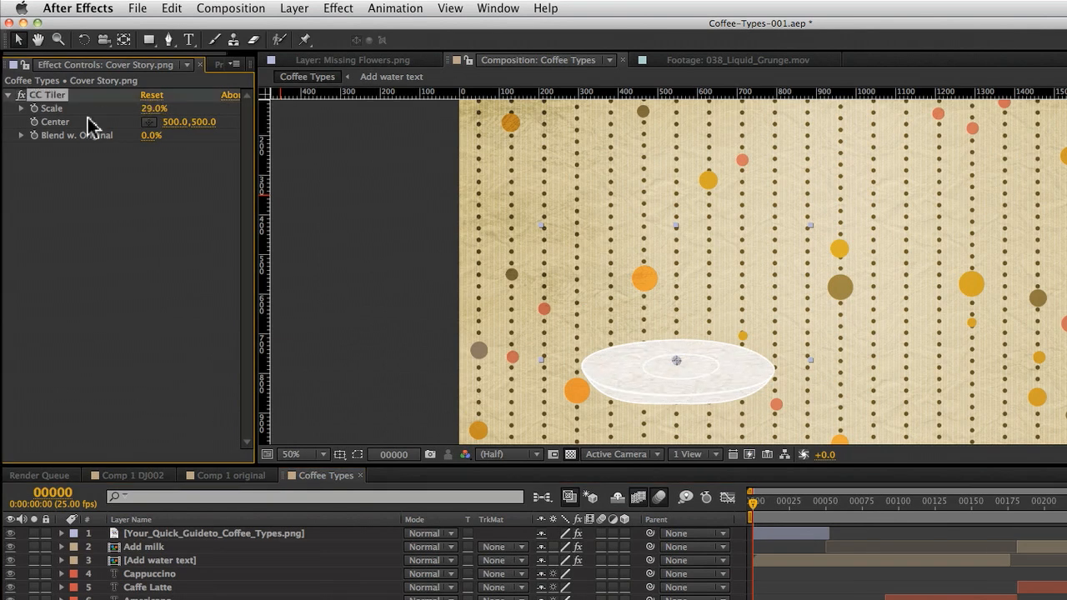
Fine-tune the CC Tiler scale of the saucer texture, trying 15% before setting it to 26%
key(period)
drag(753, 438, 955, 237)
drag(897, 345, 878, 363)
drag(150, 110, 116, 109)
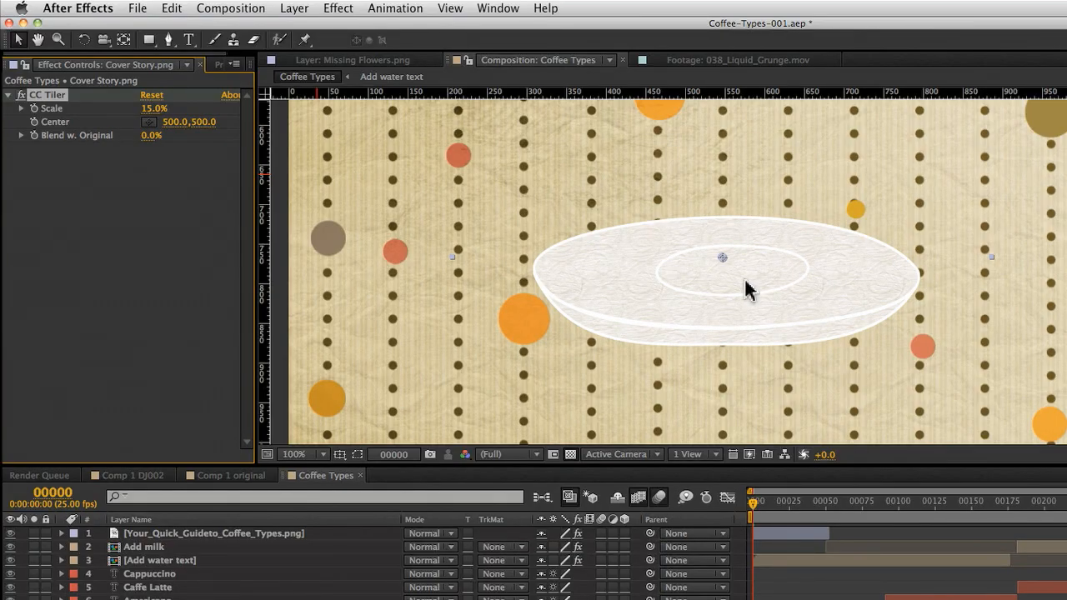
click(21, 95)
click(20, 95)
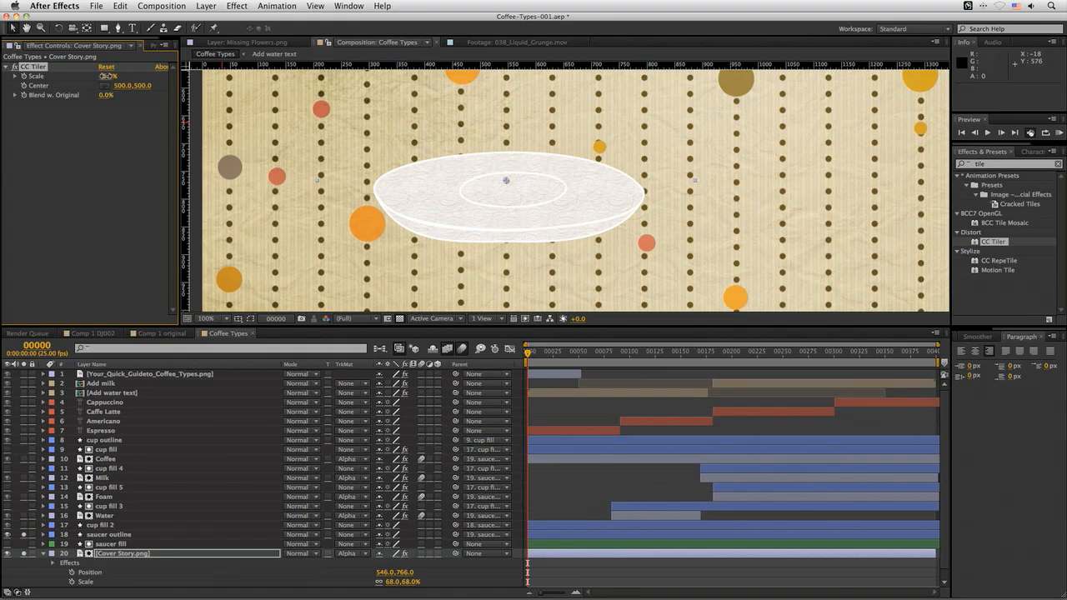
drag(149, 109, 155, 106)
drag(108, 74, 102, 73)
click(107, 75)
text(26)
key(Return)
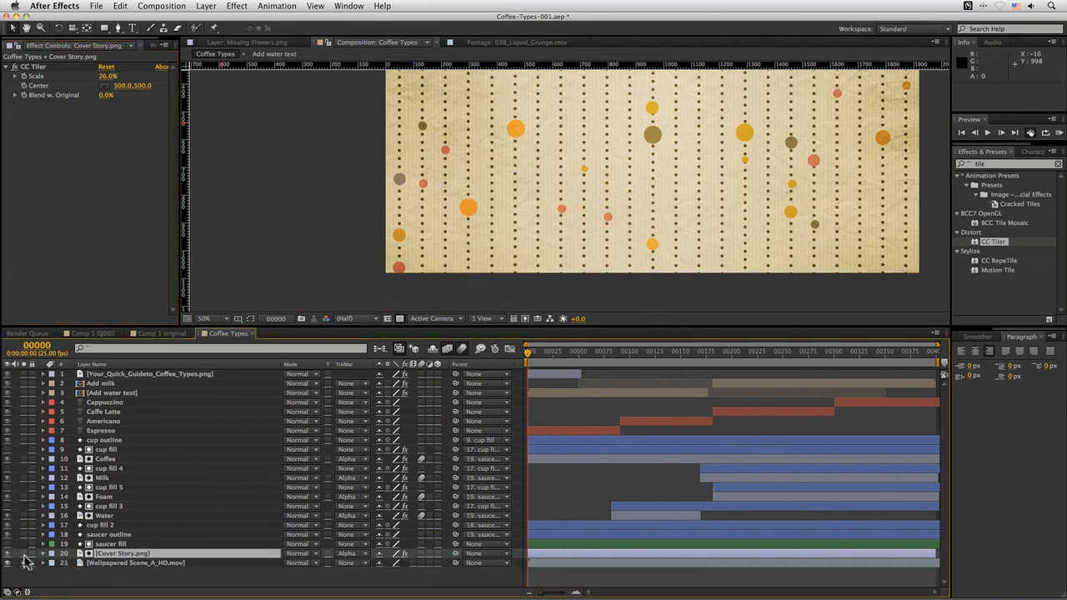
Solo the Cover Story.png, saucer outline and cup fill 2 layers
click(23, 553)
click(24, 534)
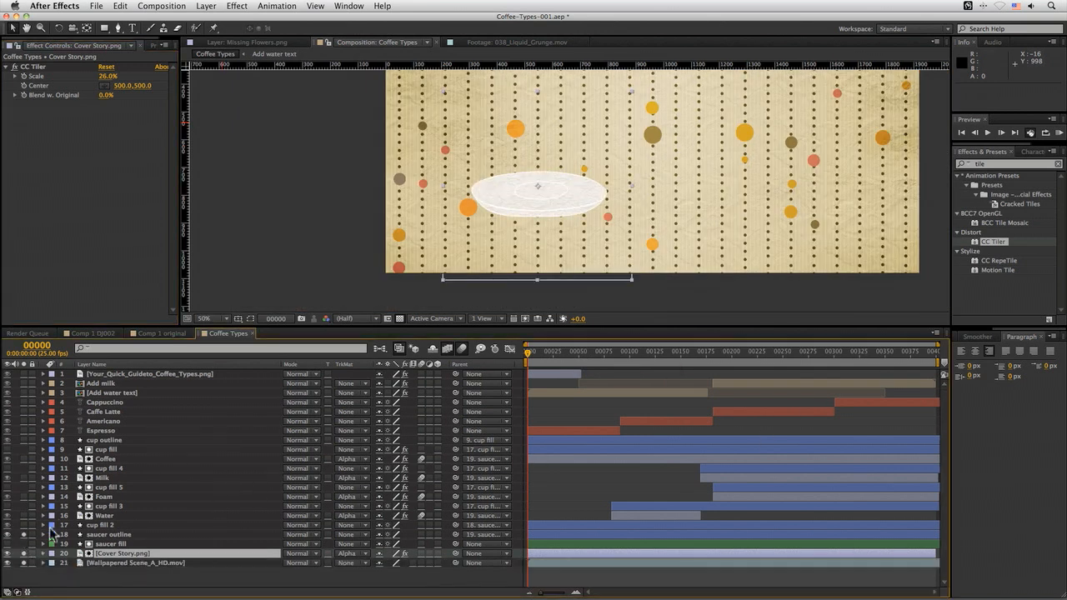
click(110, 526)
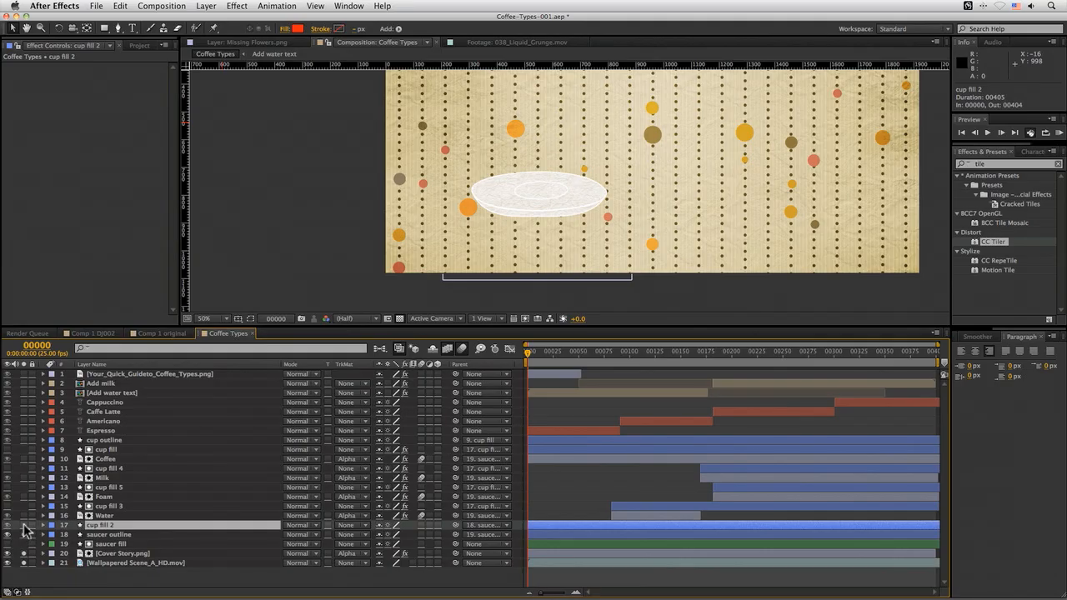
click(23, 525)
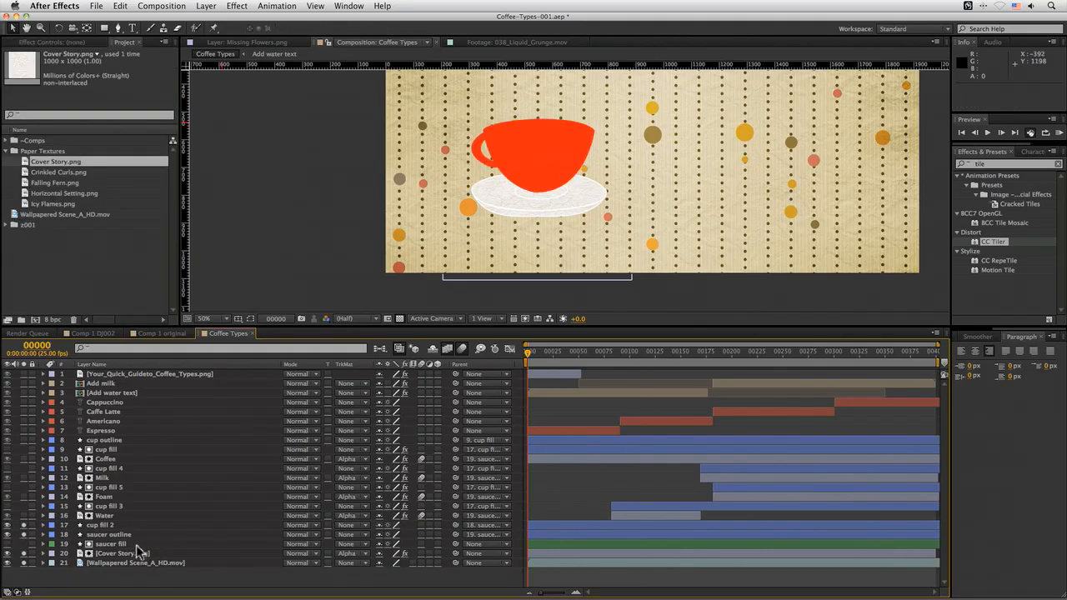
Duplicate the Cover Story.png layer, place the copy directly beneath cup fill 2 as its matte, and hide cup fill 2
click(161, 554)
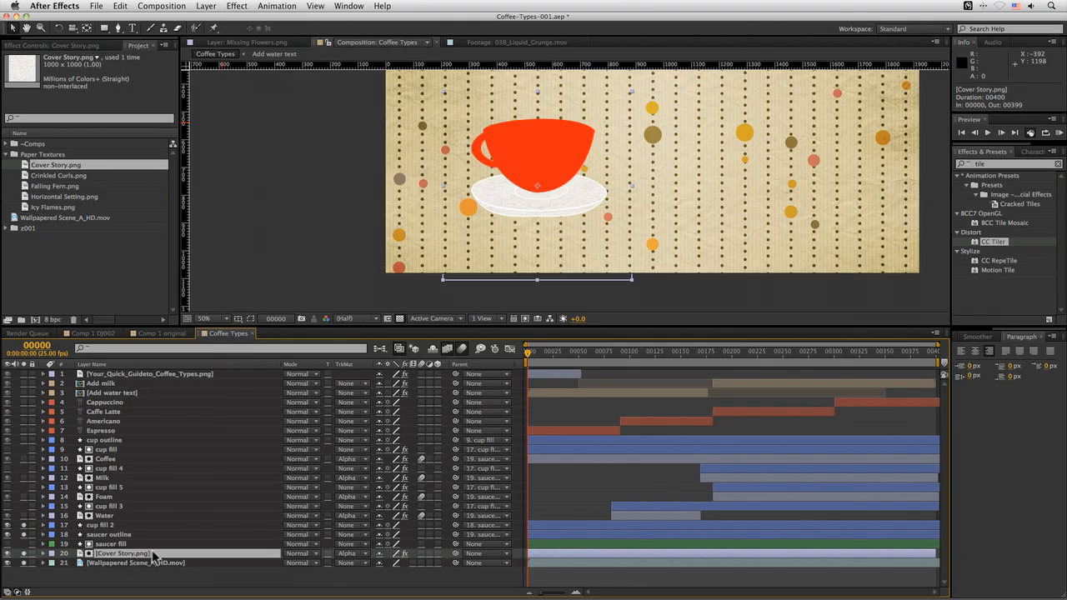
click(120, 6)
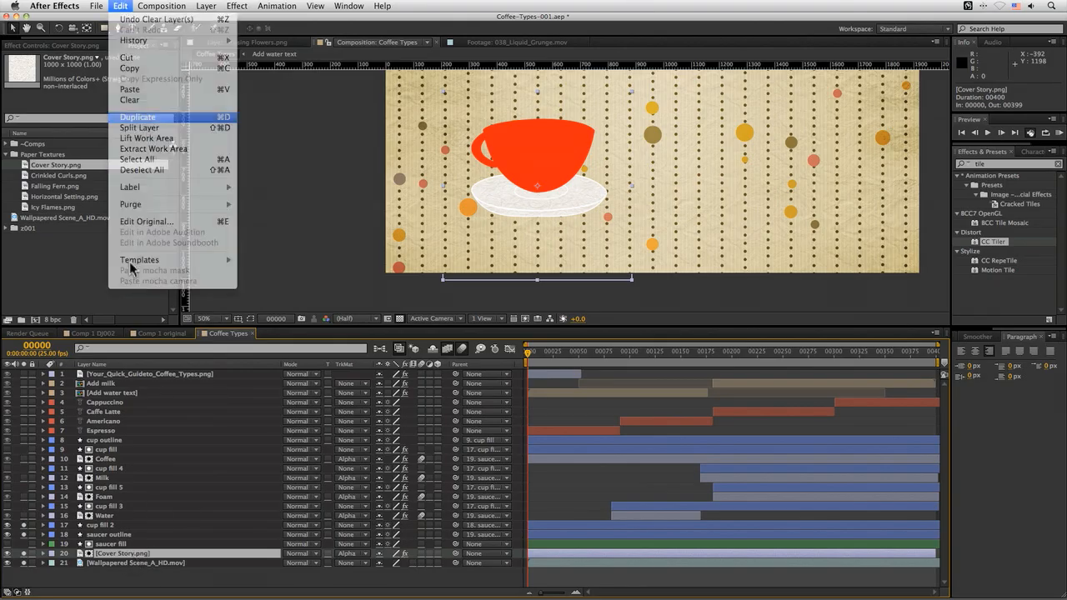
click(142, 114)
drag(126, 544, 121, 534)
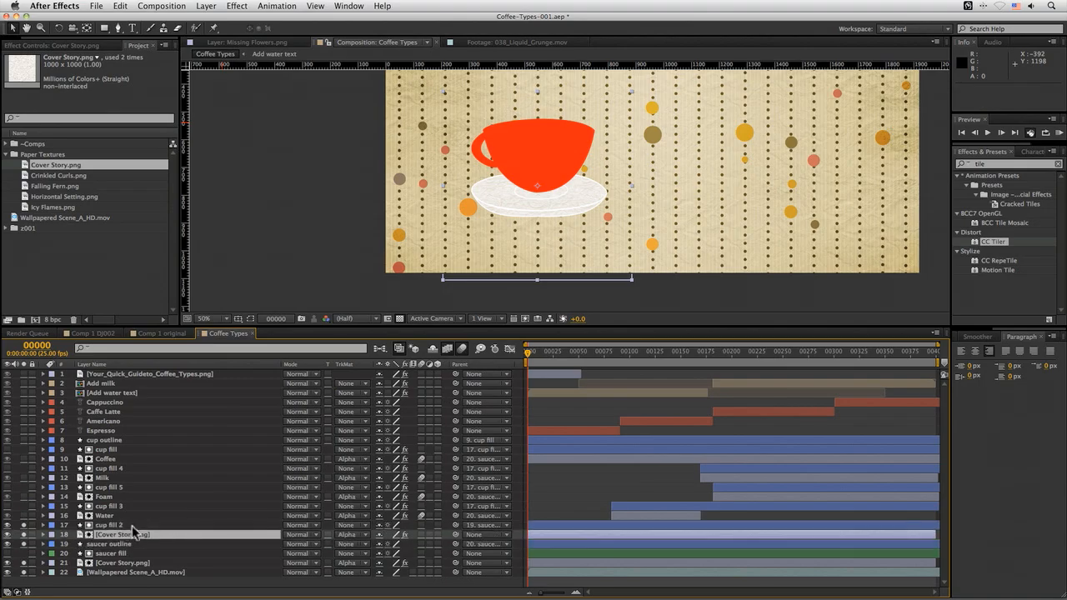
click(8, 533)
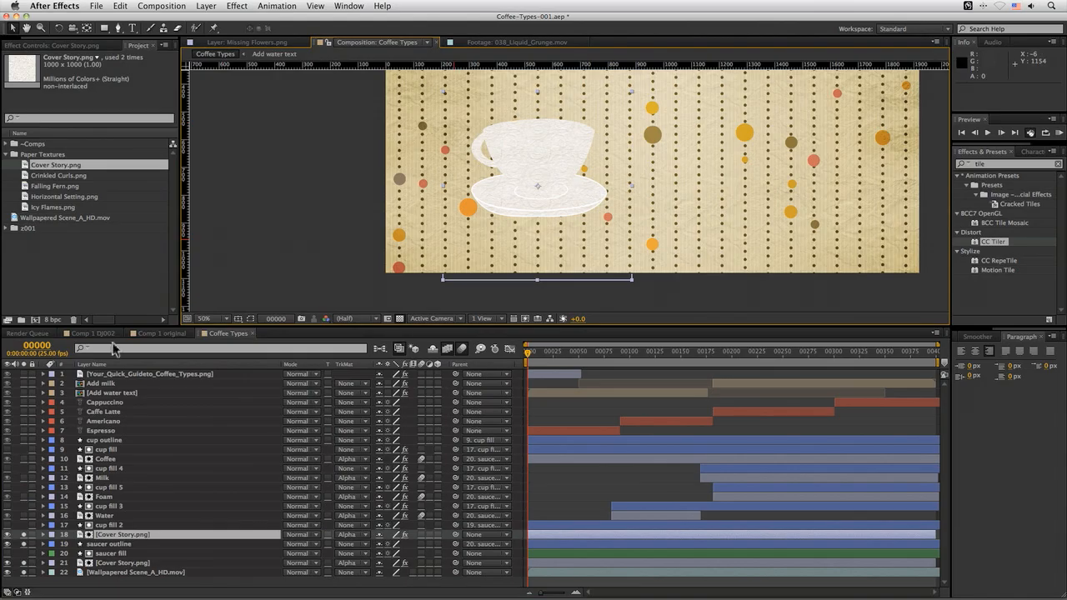
Solo the cup outline layer and preview the animation with the textured cup and saucer
click(107, 442)
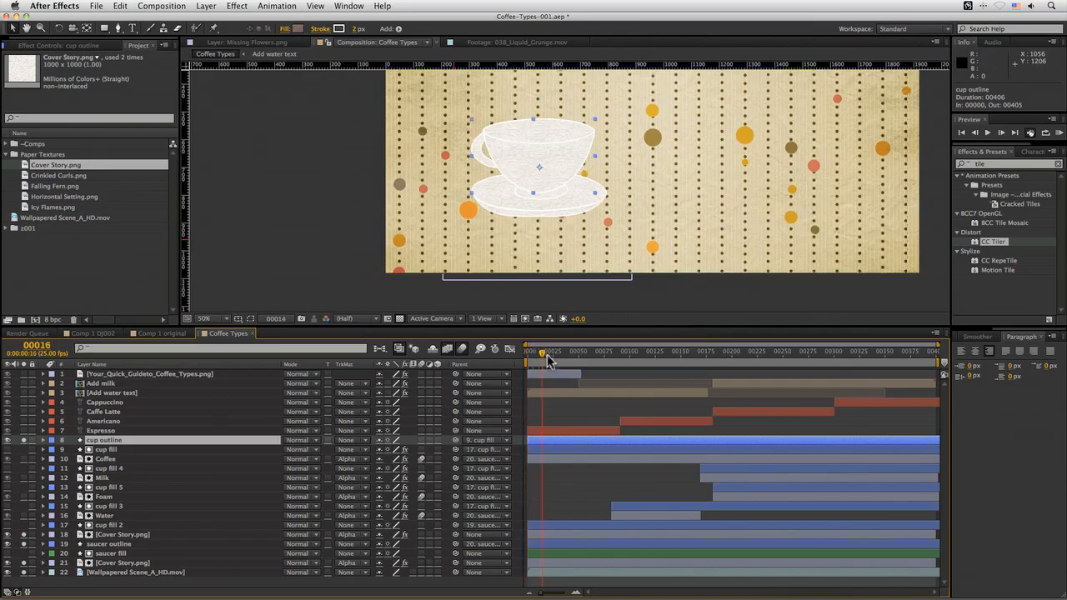
click(226, 319)
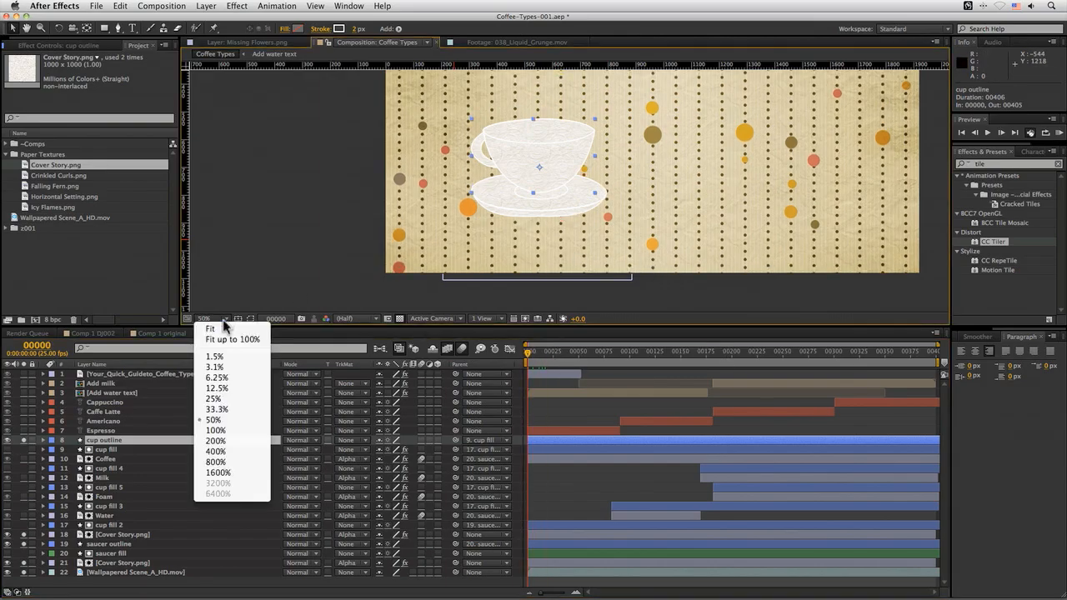
click(238, 338)
drag(317, 325, 311, 374)
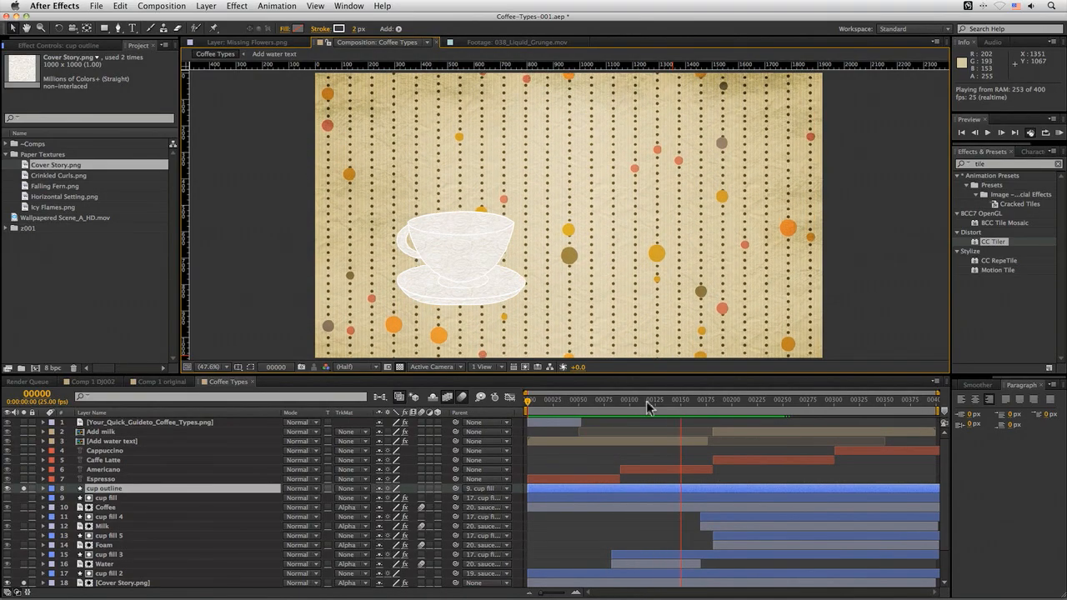
key(space)
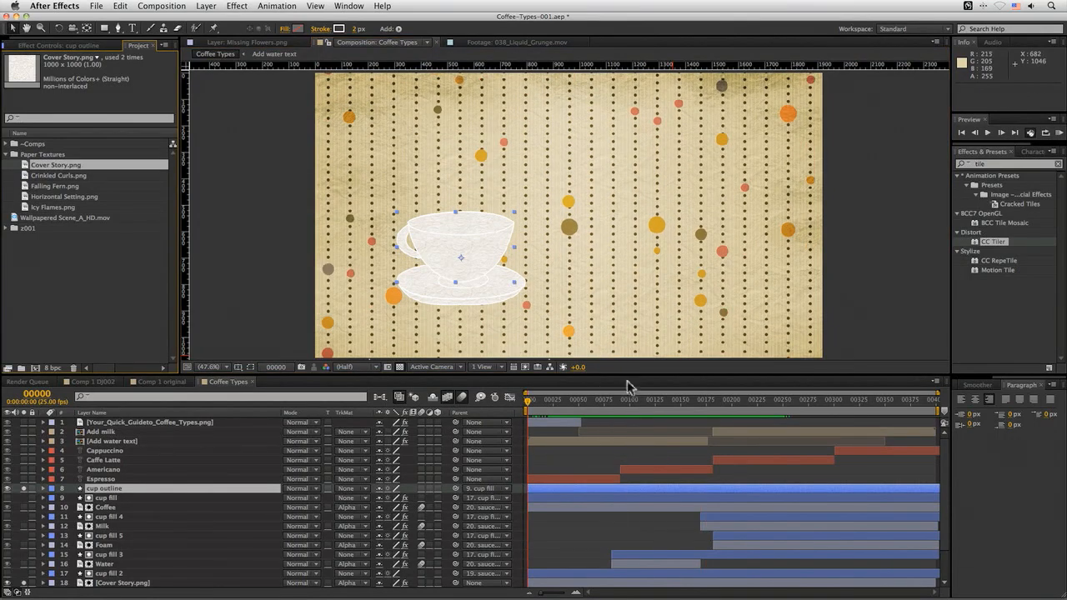
Remove the track mattes from the Water and Coffee layers, solo Coffee and scrub back to frame 0 to review its movement
click(124, 564)
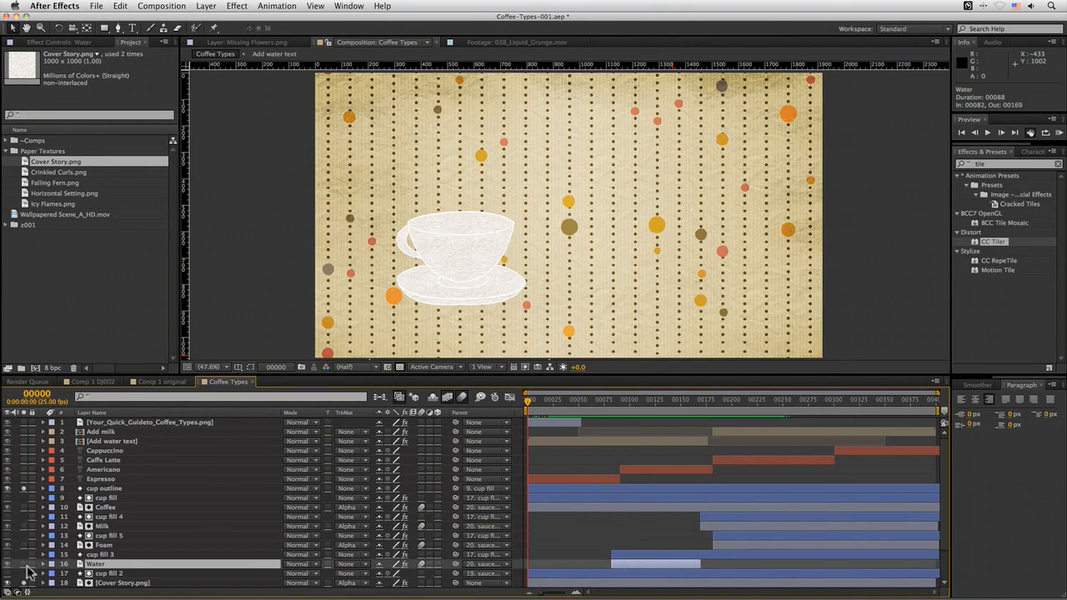
drag(599, 405, 617, 432)
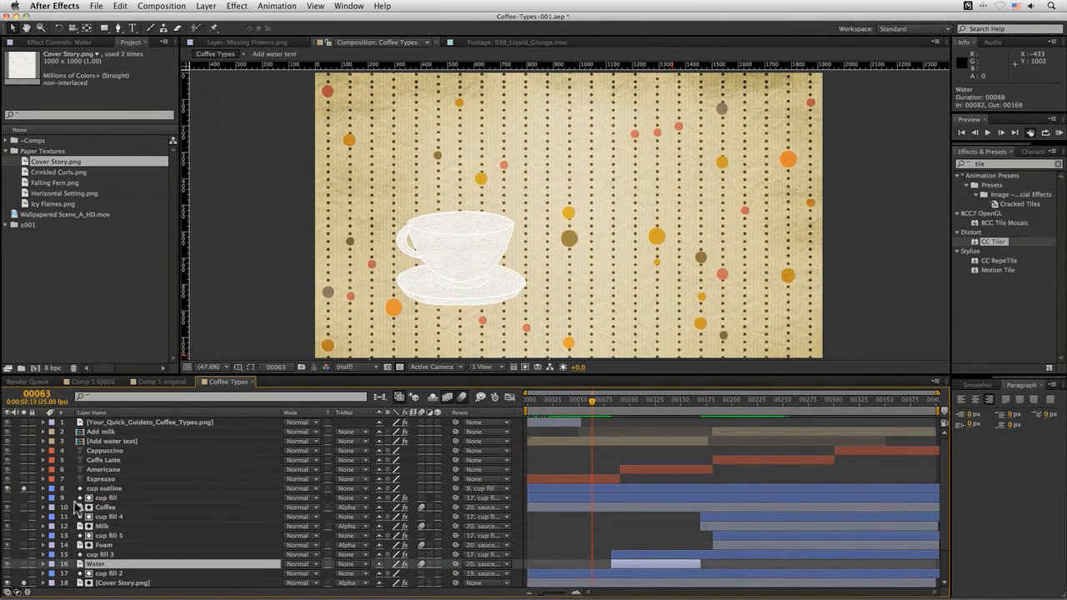
click(208, 506)
click(350, 506)
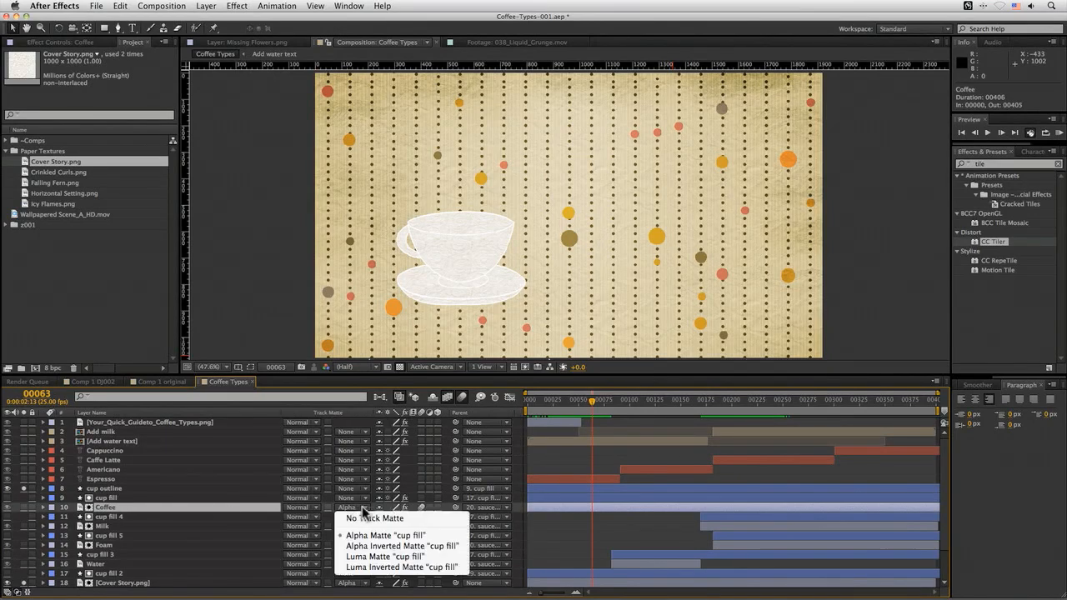
click(371, 519)
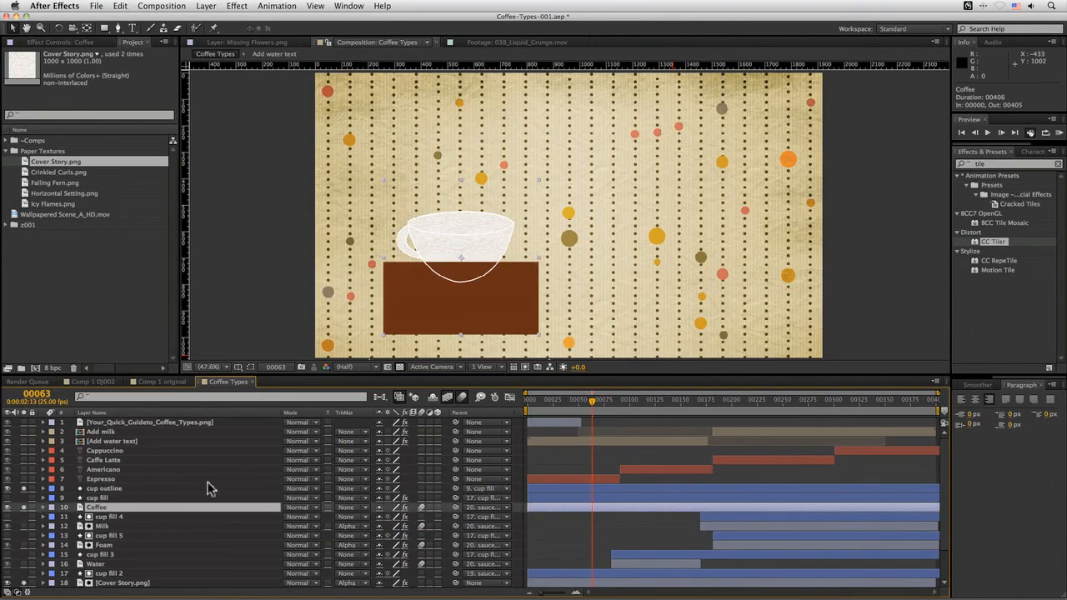
drag(593, 405, 519, 454)
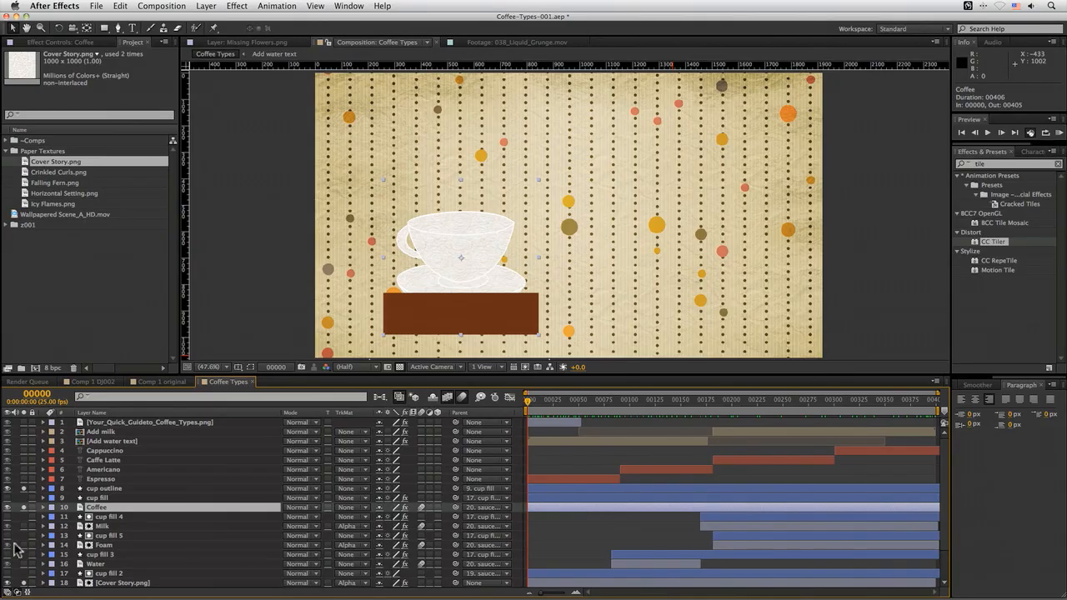
Solo cup fill 2 temporarily to inspect the cup shape against the unmatted Coffee layer
click(102, 500)
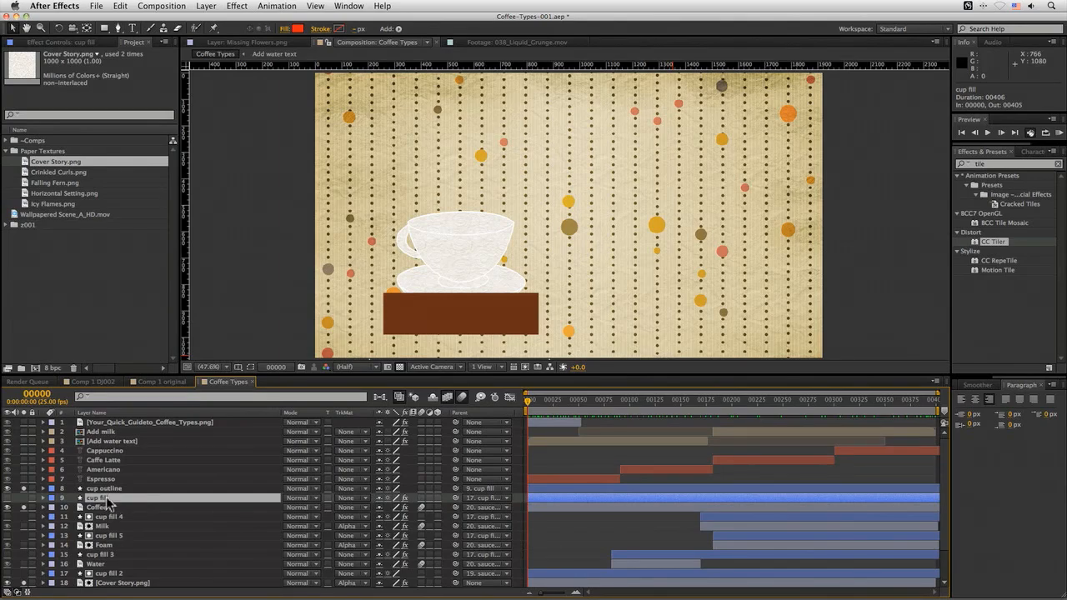
click(109, 573)
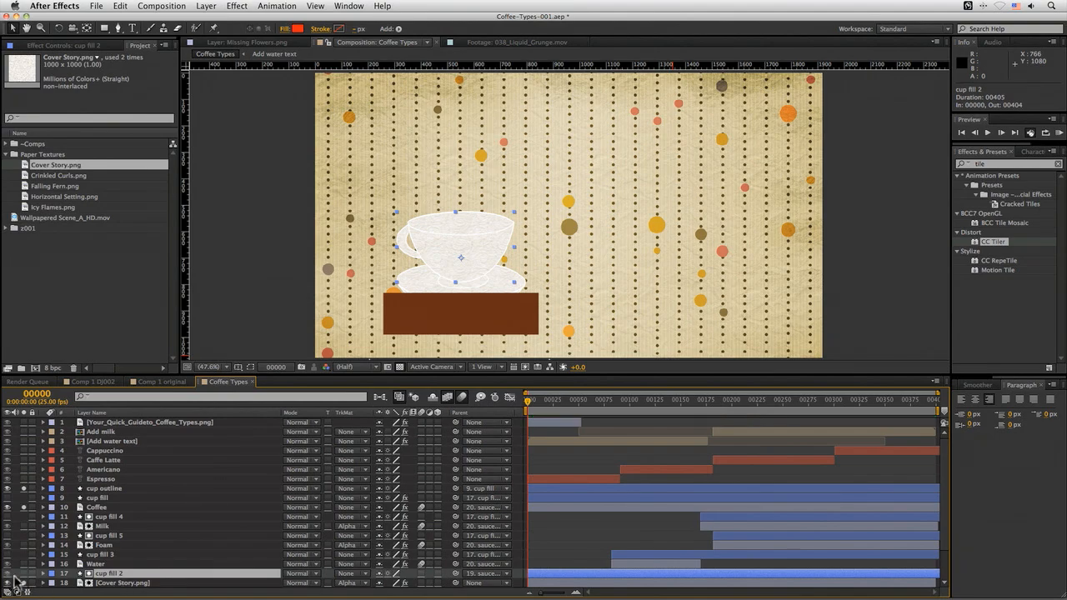
click(23, 574)
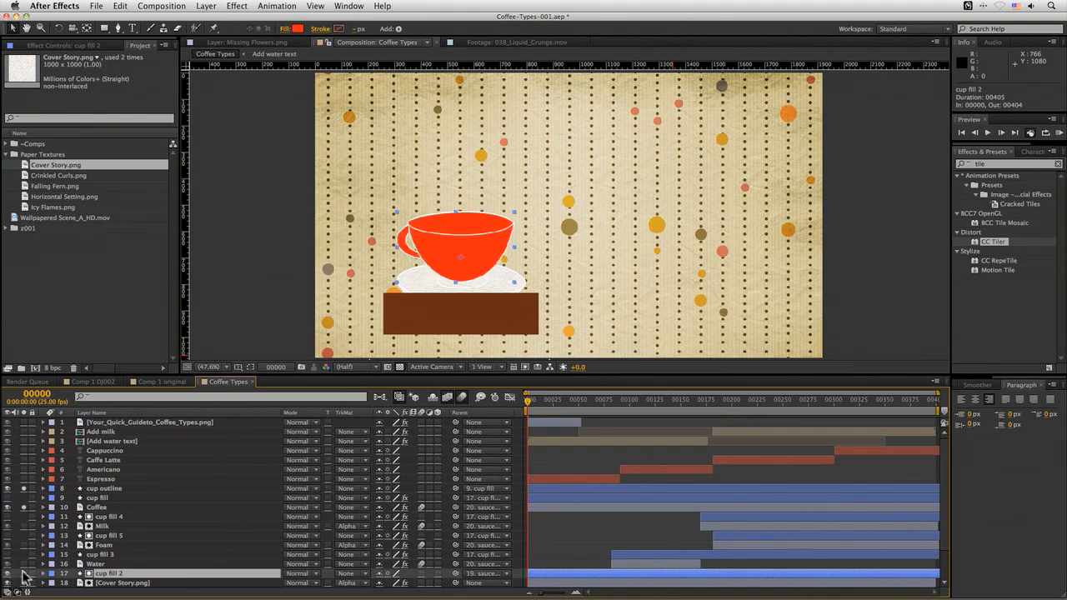
click(23, 573)
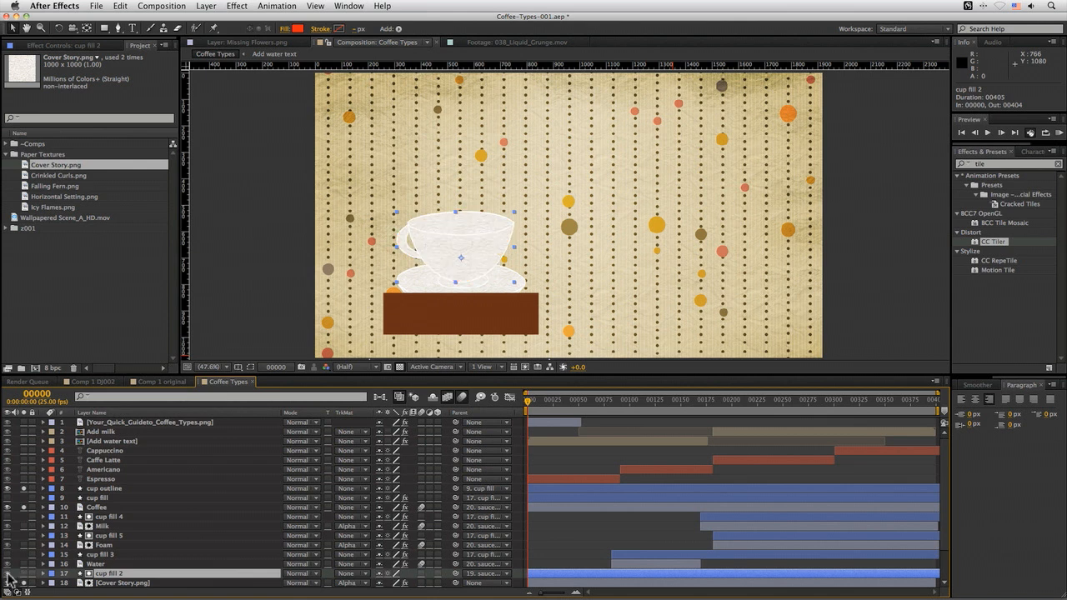
Matte the Coffee layer with cup fill as an alpha matte and scrub to frame 31 to check it
click(117, 498)
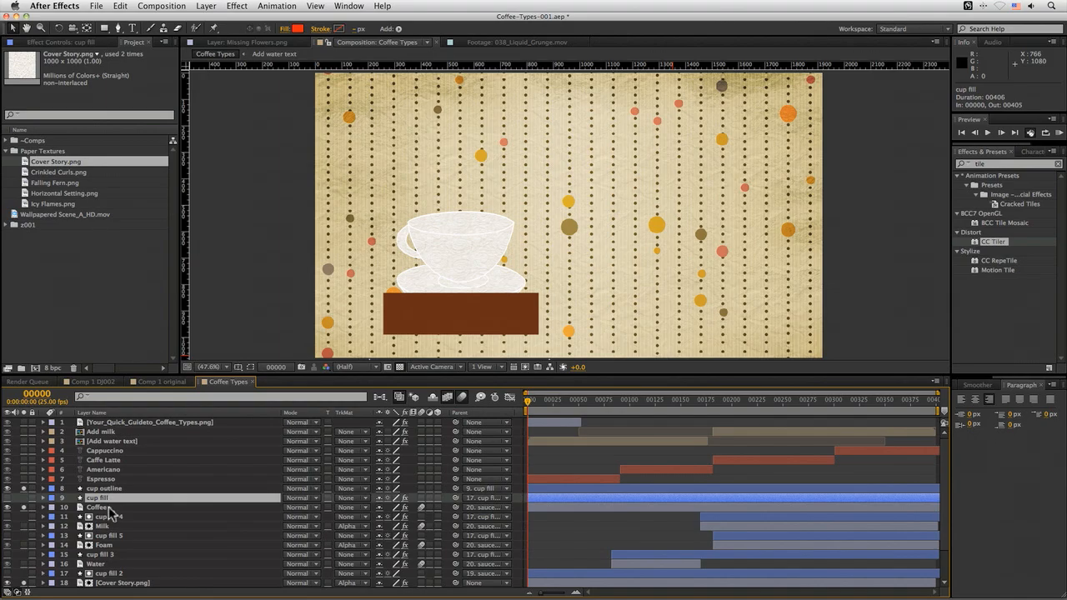
click(109, 507)
click(345, 508)
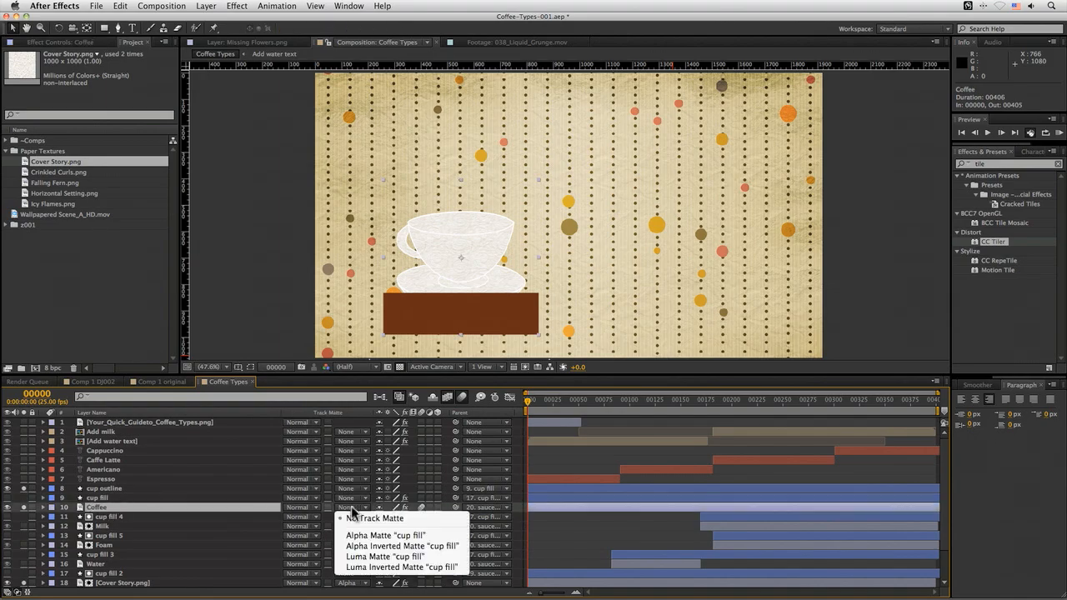
click(392, 536)
drag(531, 406, 558, 409)
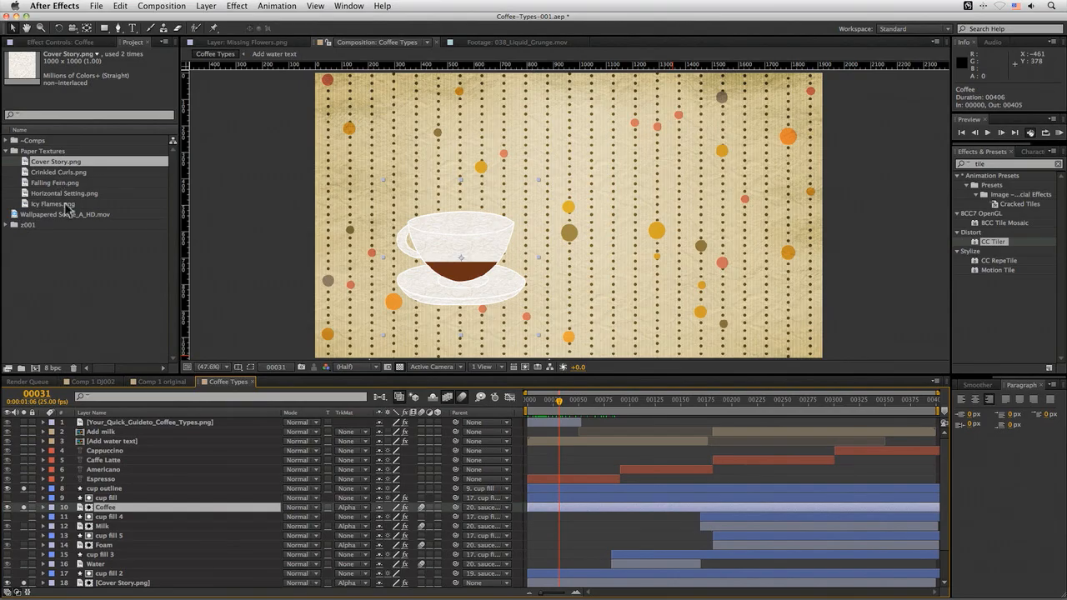
Add Crinkled Curls.png to the composition directly beneath cup fill and set its track matte to Alpha Matte "cup fill"
click(62, 172)
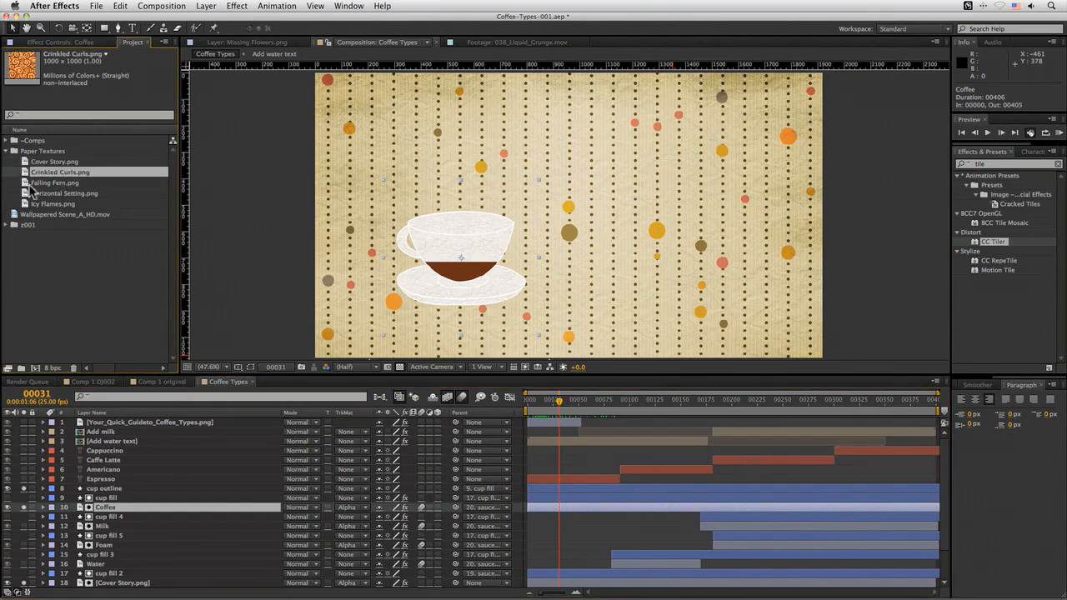
drag(73, 180, 120, 514)
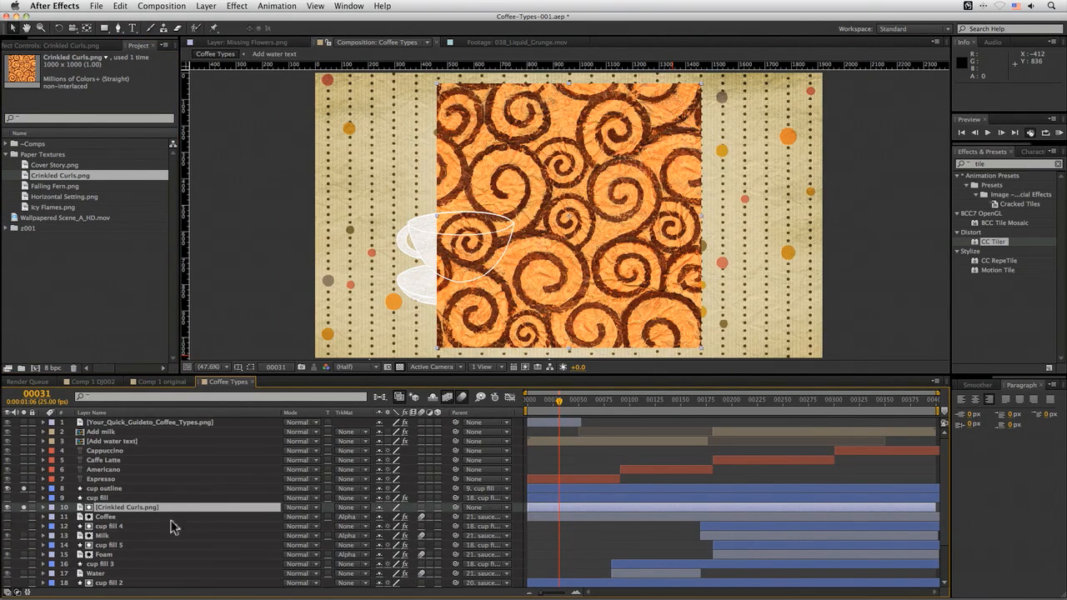
click(351, 509)
click(362, 534)
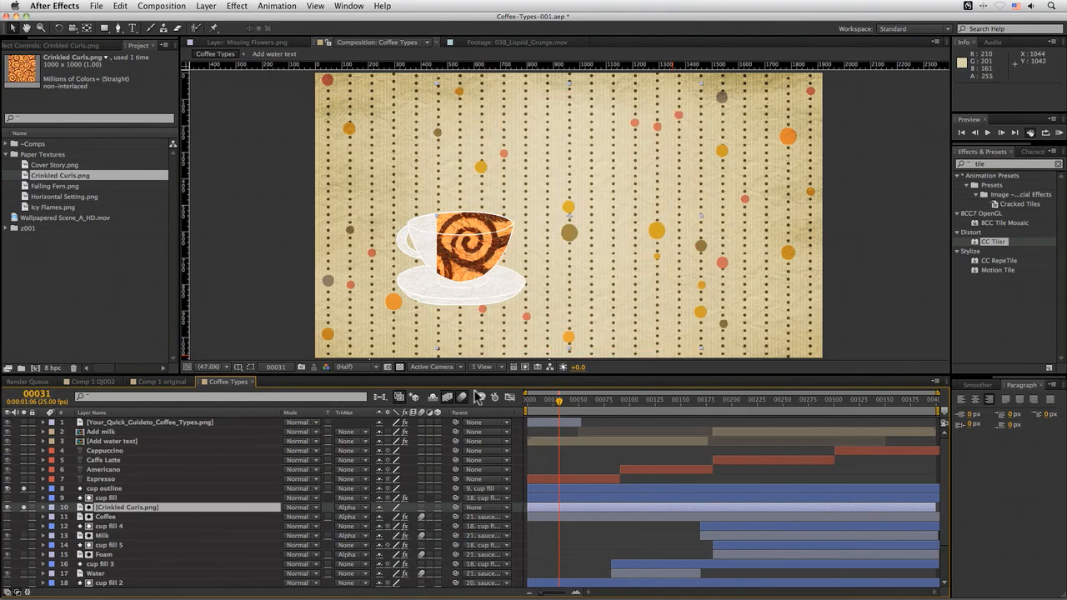
Reposition the Crinkled Curls layer to 554, 1206 so its top edge forms the coffee level inside the cup
key(p)
drag(386, 517, 187, 510)
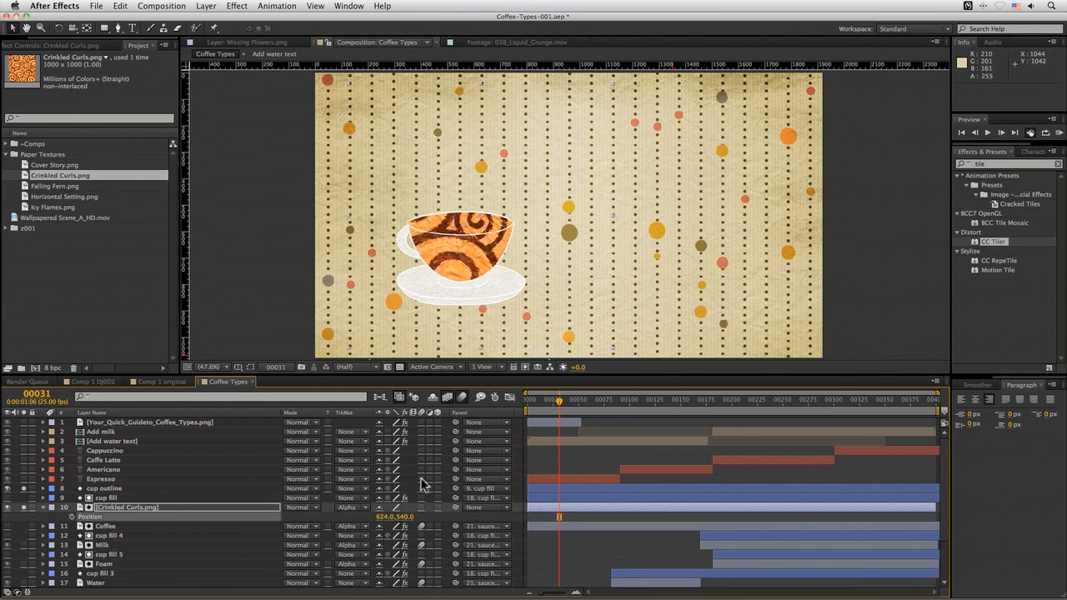
drag(385, 517, 760, 517)
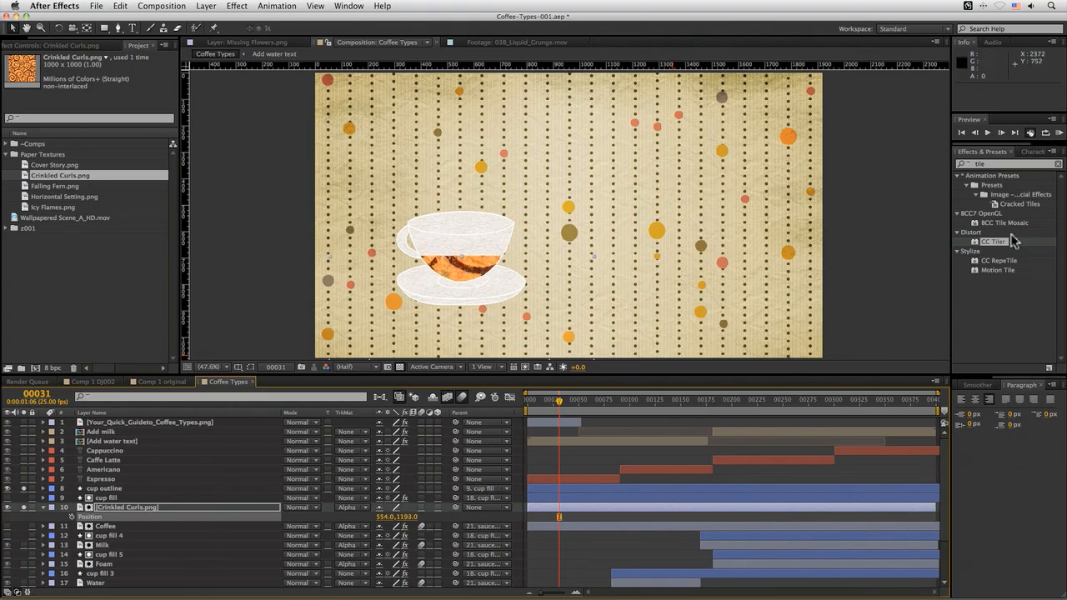
drag(409, 521, 415, 521)
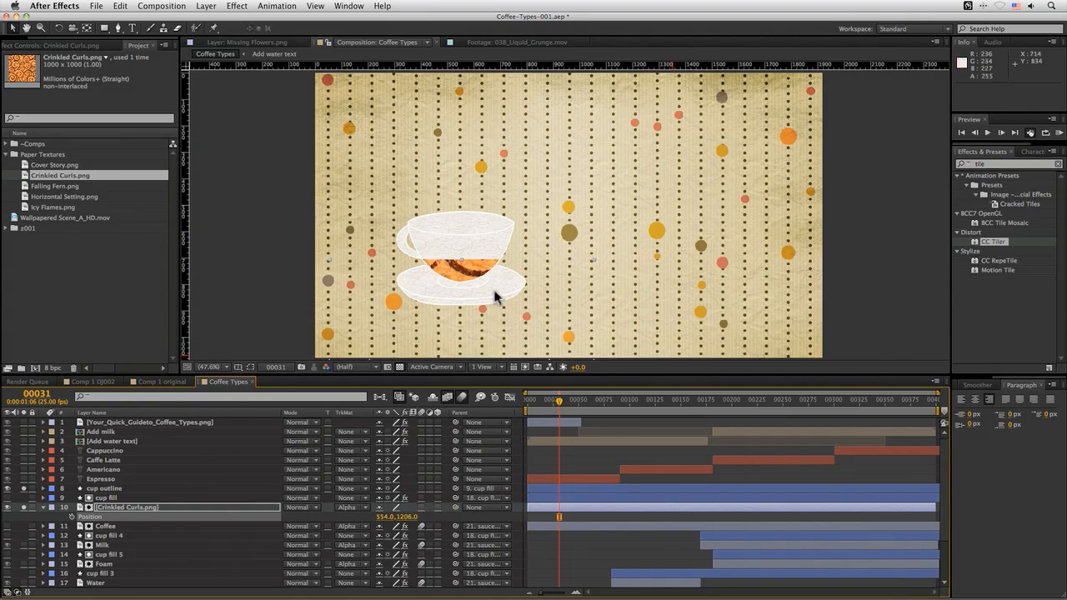
Apply CC Tiler to the Crinkled Curls layer and set its Scale to 15%
drag(976, 248, 492, 338)
drag(108, 75, 76, 98)
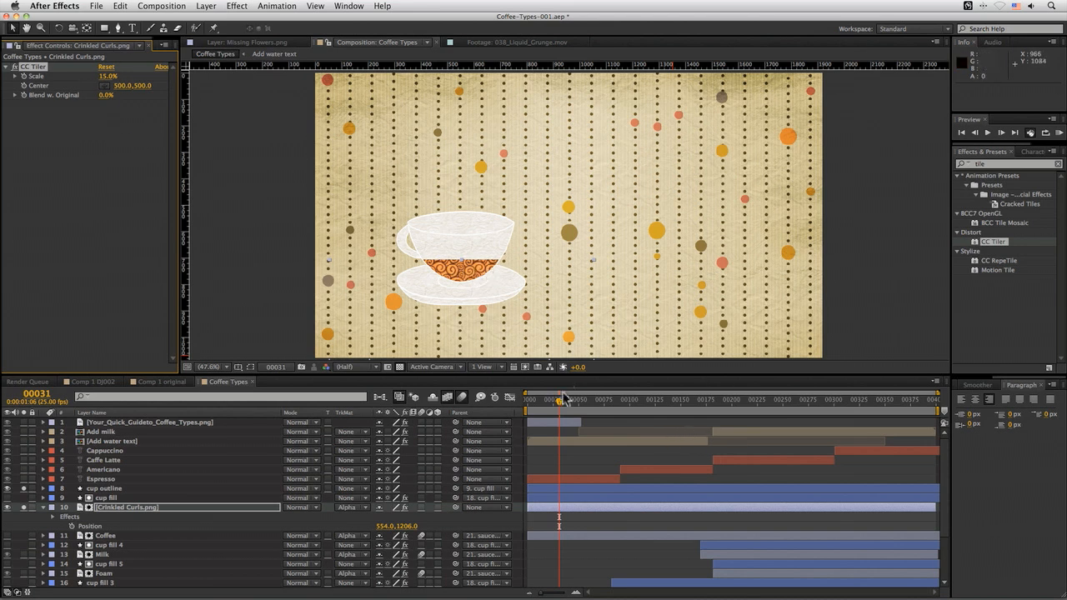
Keyframe the Crinkled Curls Position at 554, 1206 on frame 14 and at about 554, 1308 on frame 0
drag(559, 406, 558, 407)
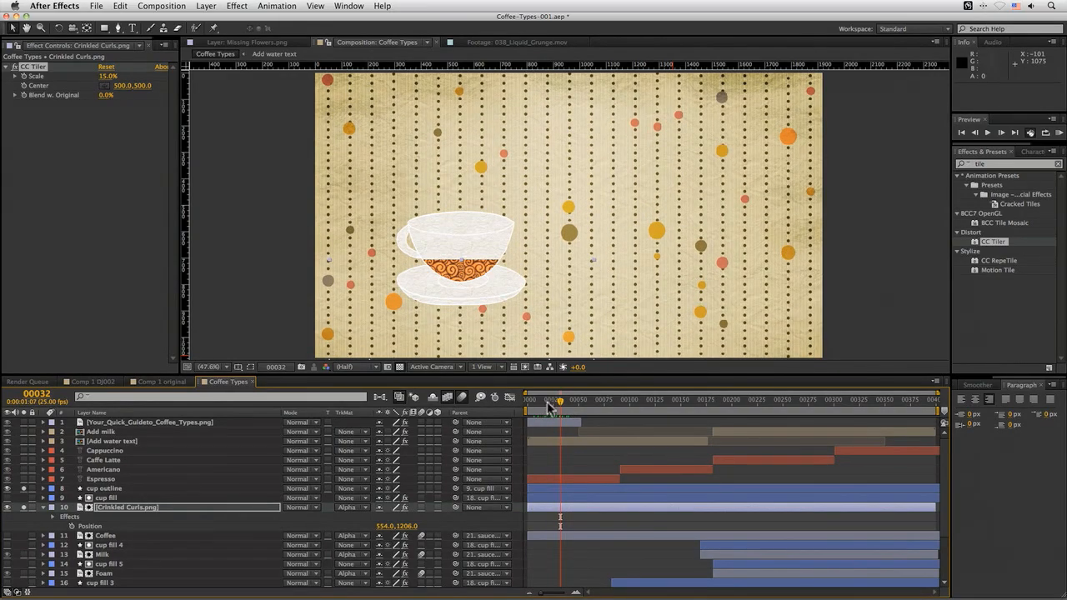
click(421, 520)
mouse_move(538, 406)
mouse_down()
mouse_move(553, 405)
mouse_move(542, 401)
mouse_up()
click(319, 522)
click(73, 526)
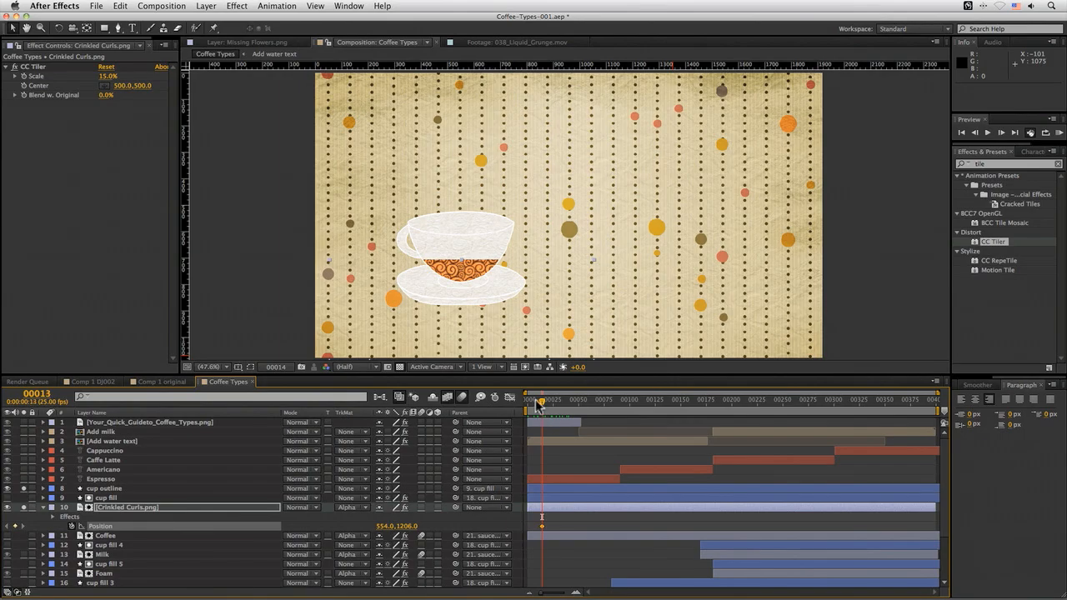
drag(538, 406, 528, 406)
drag(412, 527, 447, 526)
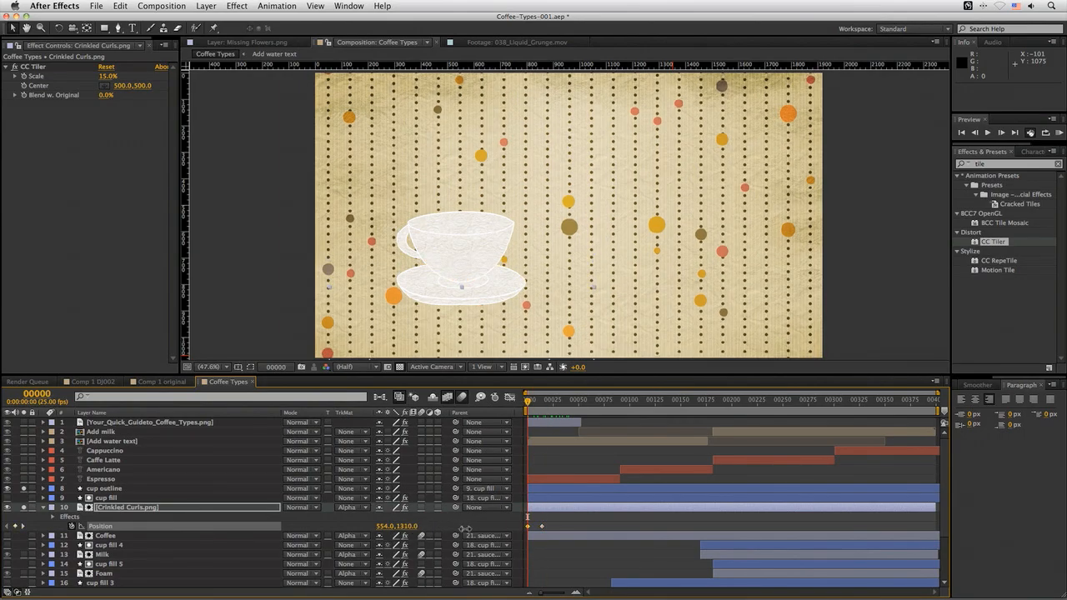
Play and scrub the first frames at 100% magnification to review the textured coffee rising in the cup
mouse_move(527, 406)
mouse_down()
mouse_move(561, 410)
mouse_move(530, 409)
mouse_move(545, 416)
mouse_up()
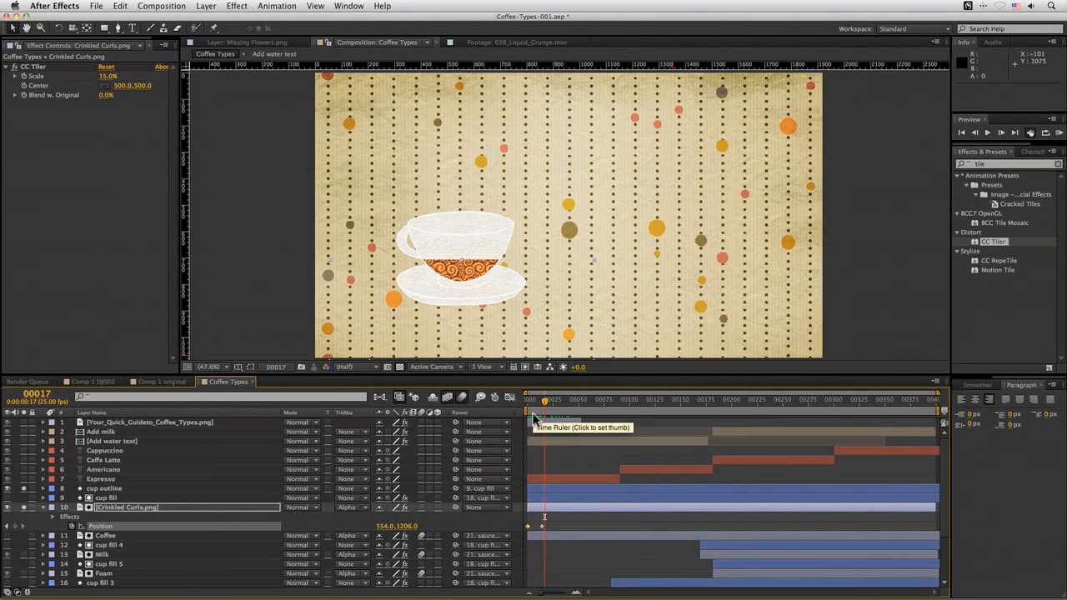
key(comma)
key(period)
key(period)
key(space)
drag(563, 301, 697, 196)
click(525, 401)
drag(523, 405, 543, 407)
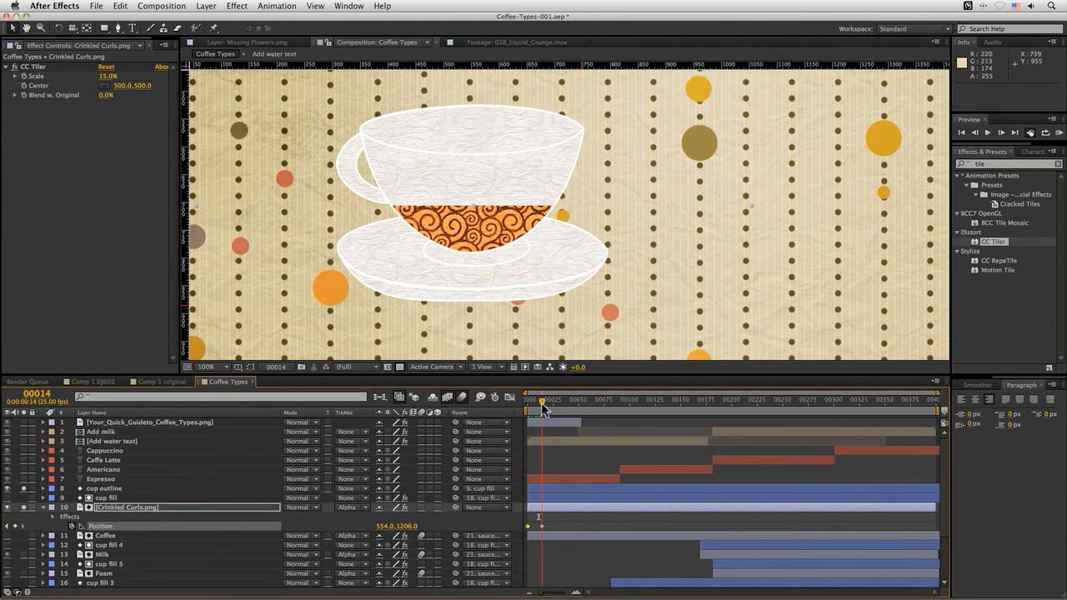
Search the effects for "turb" and apply Turbulent Displace to the Crinkled Curls layer
click(989, 157)
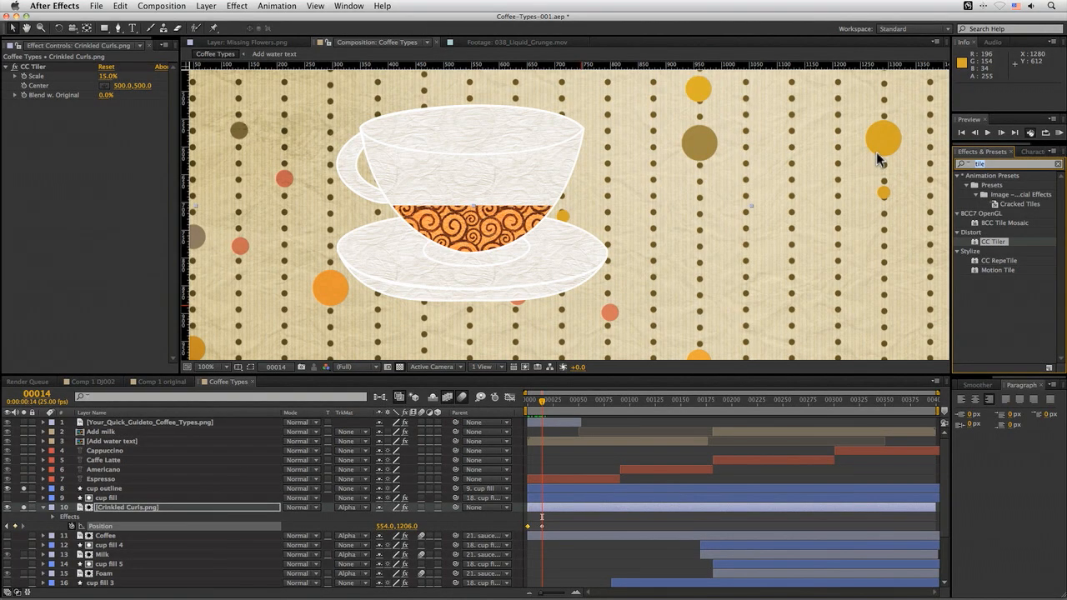
text(turb)
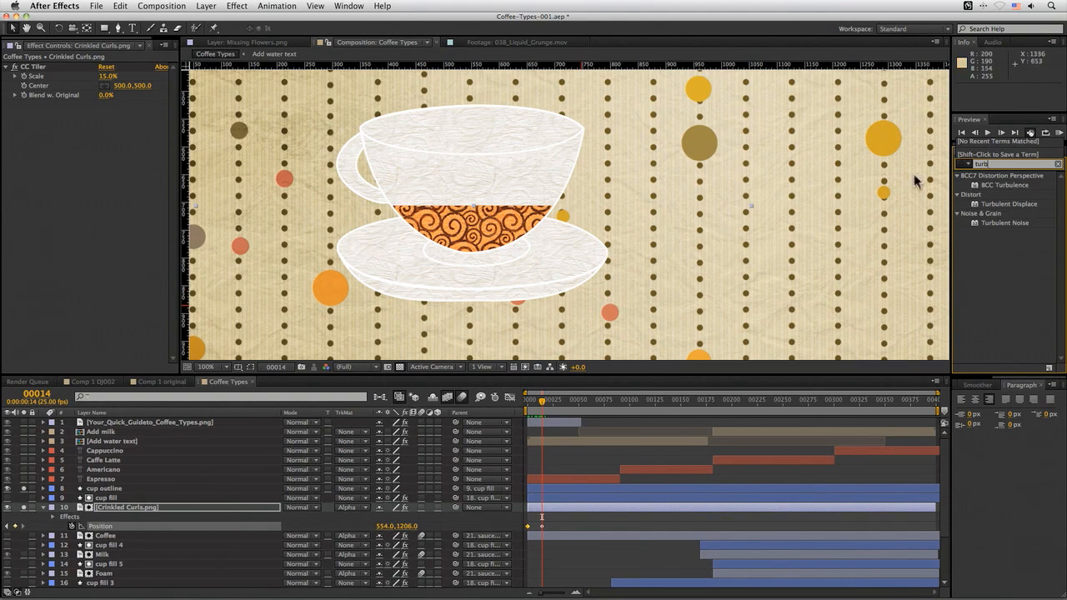
drag(1021, 211, 137, 513)
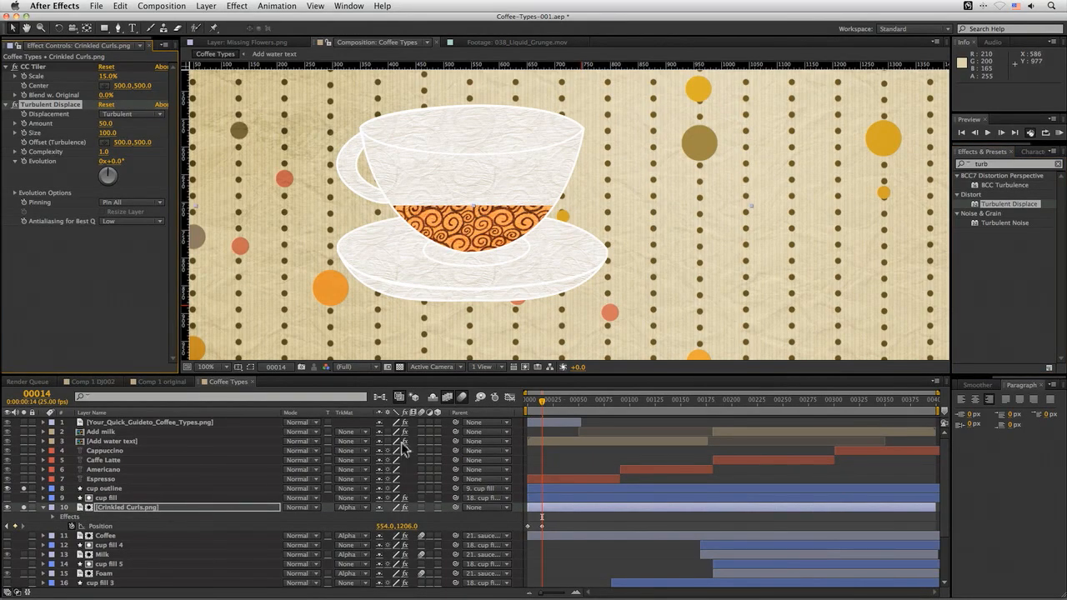
Try different Turbulent Displace values at frame 21, settling on an Amount of 14 and a Size of 24
mouse_move(544, 407)
mouse_down()
mouse_move(530, 407)
mouse_move(570, 408)
mouse_move(531, 405)
mouse_move(567, 406)
mouse_move(532, 406)
mouse_move(549, 405)
mouse_up()
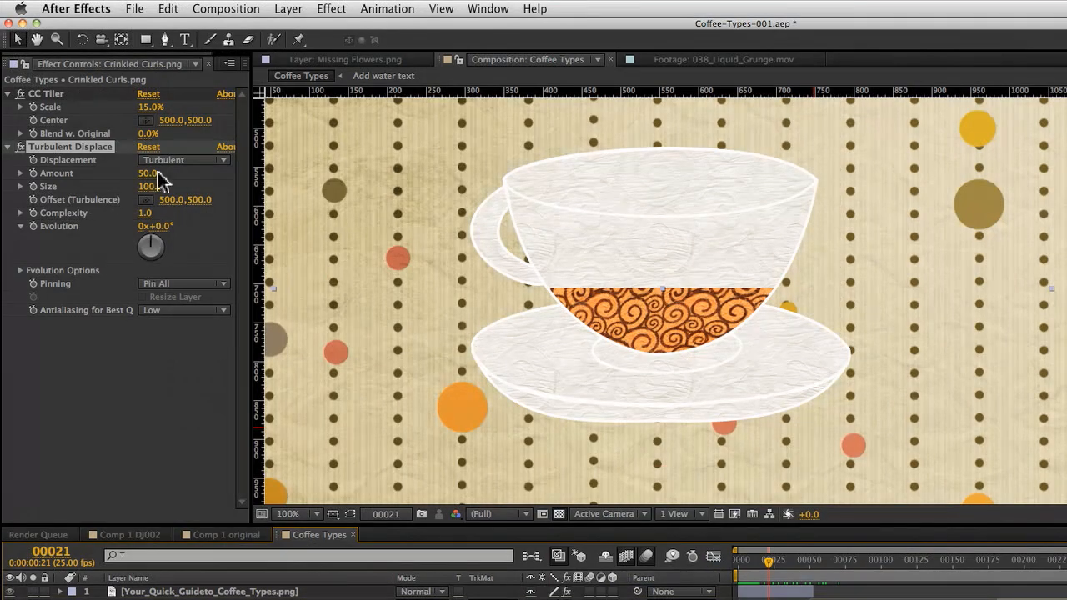
drag(146, 175, 166, 173)
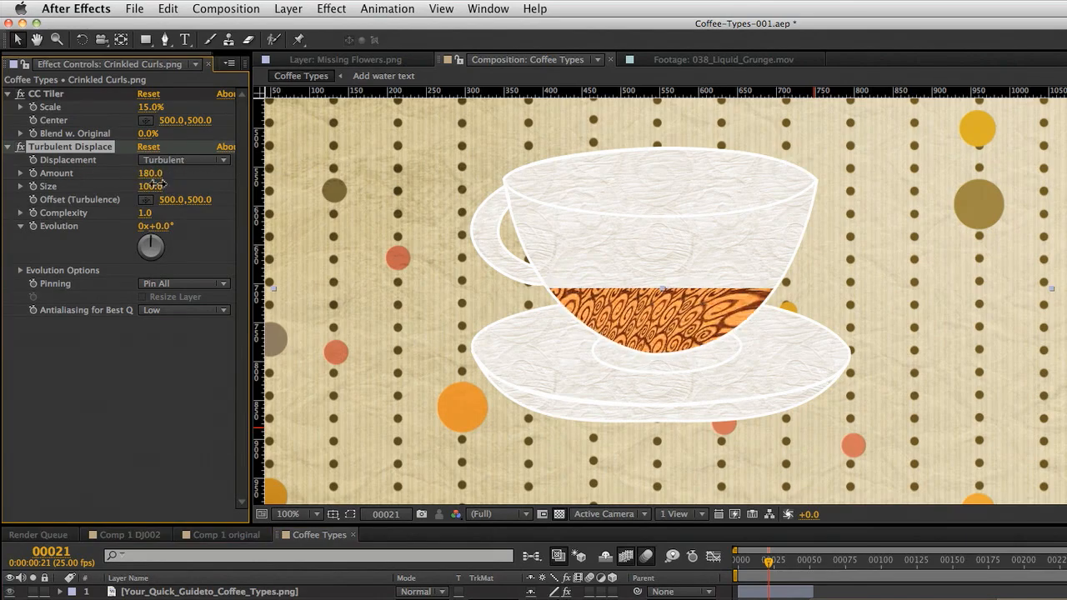
drag(17, 191, 68, 186)
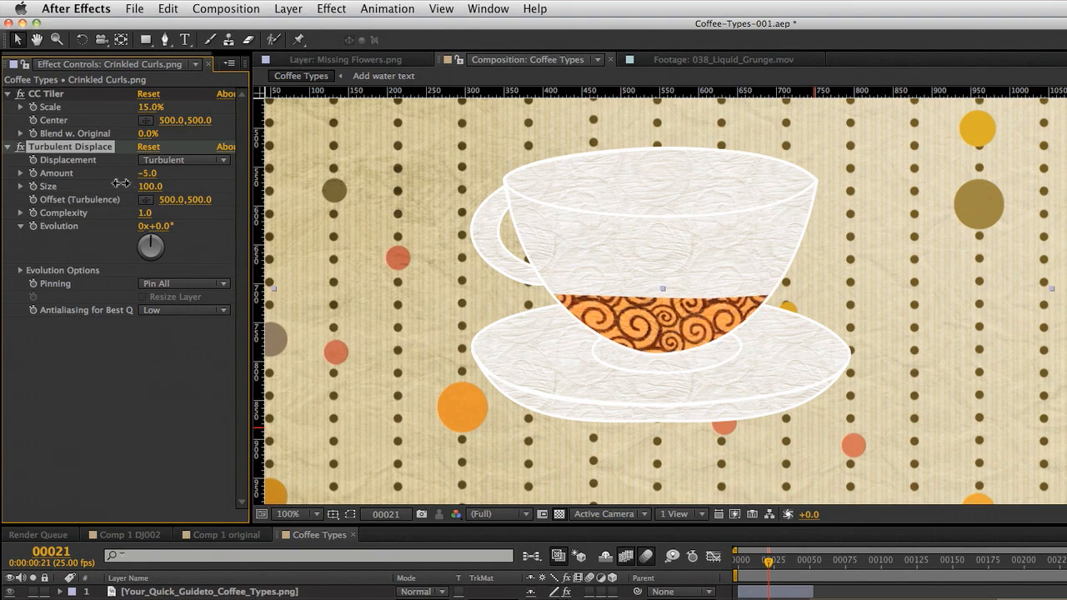
drag(156, 184, 160, 184)
key(super+z)
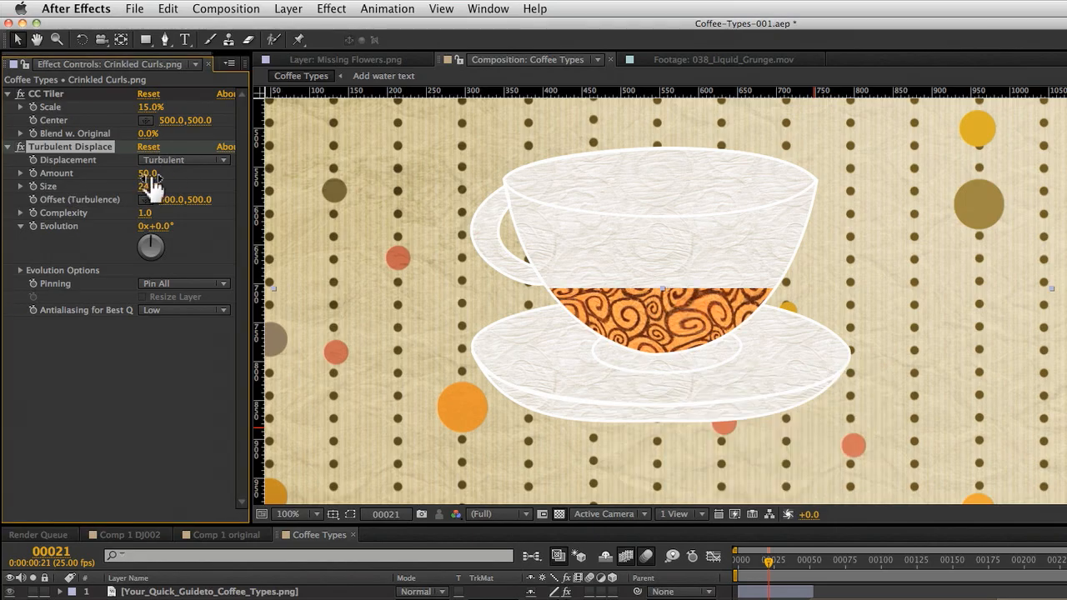
drag(147, 175, 129, 175)
drag(55, 174, 119, 174)
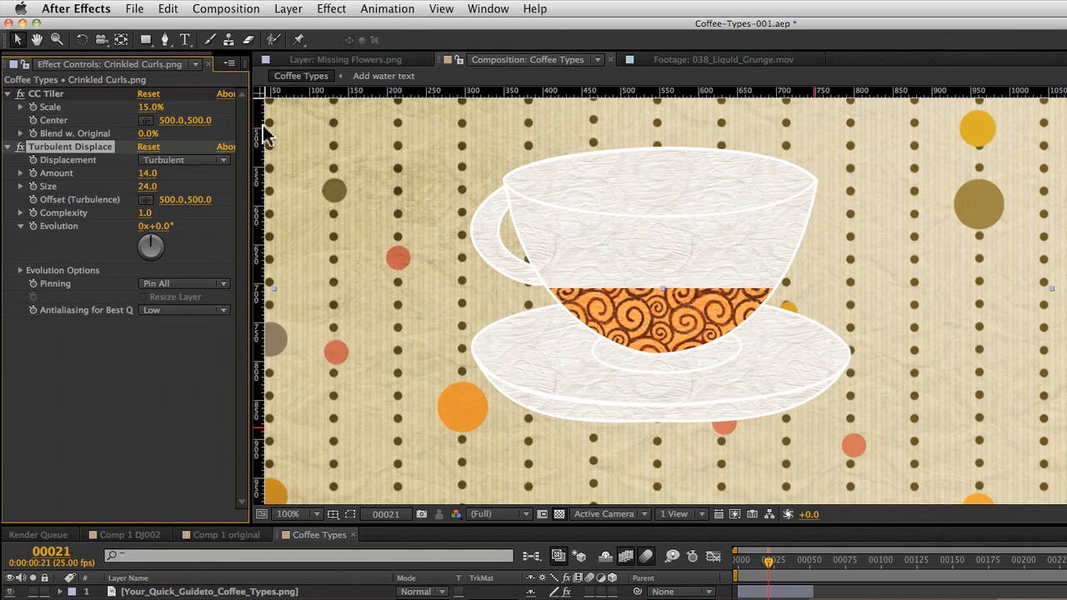
Keyframe the Turbulent Displace Evolution at 0° on frame 0 and at 10x+217° on frame 399
drag(770, 563, 740, 570)
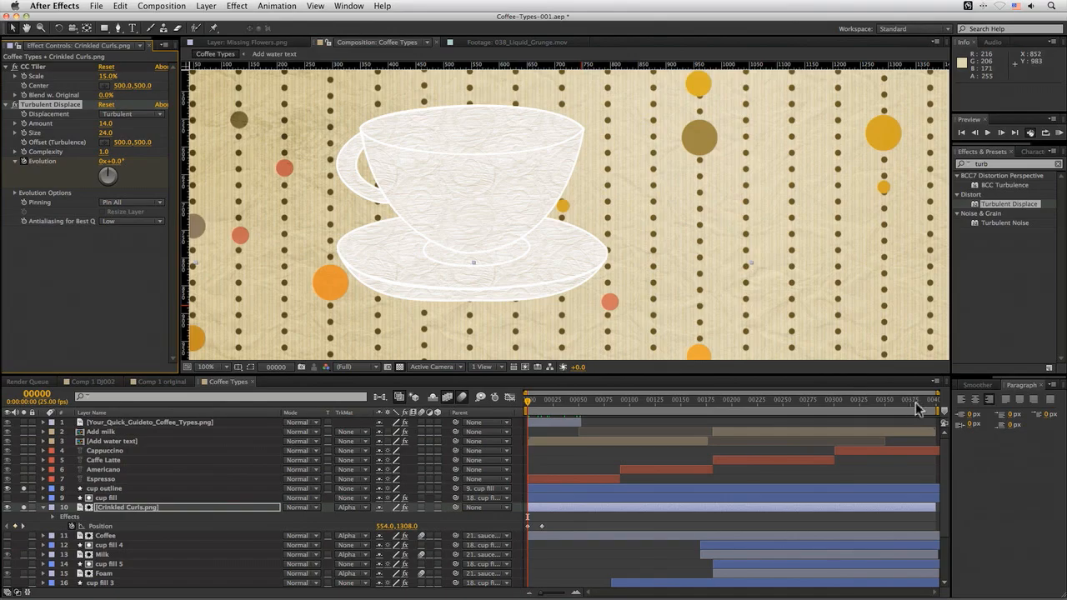
drag(917, 407, 936, 407)
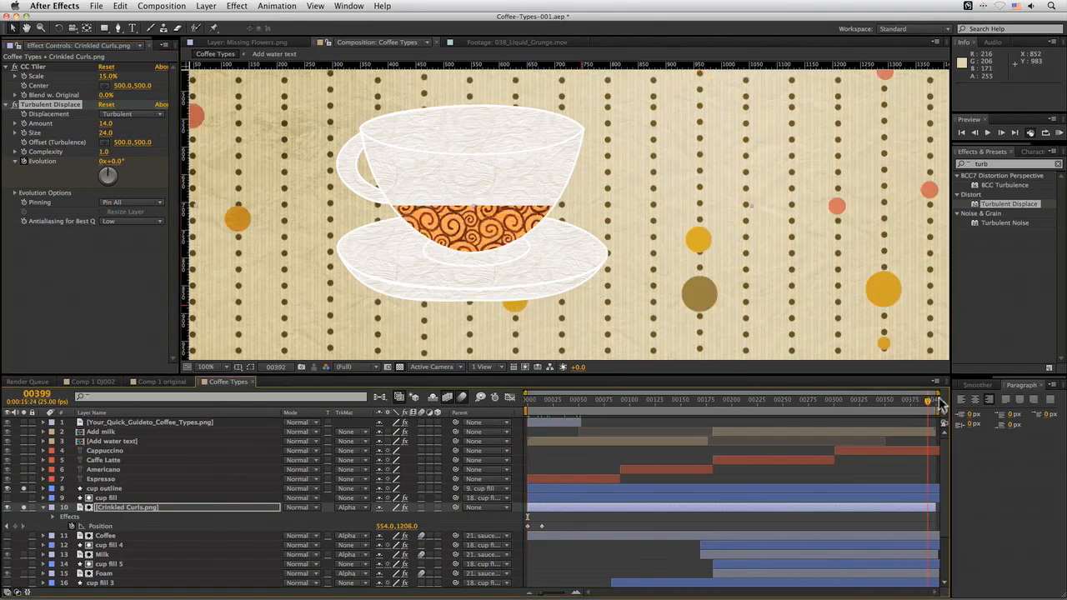
drag(117, 171, 370, 160)
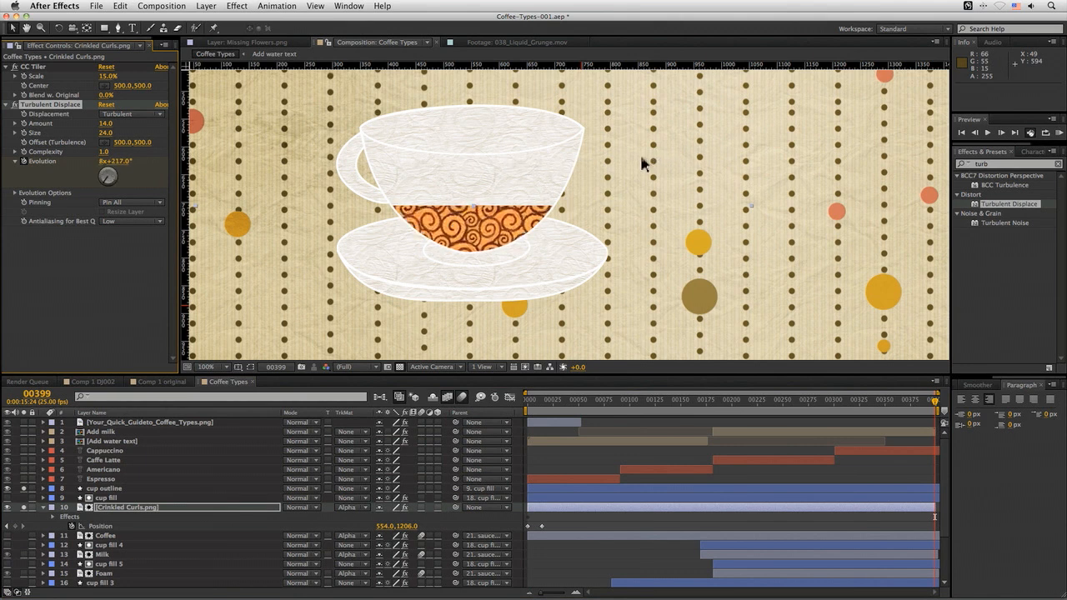
click(104, 161)
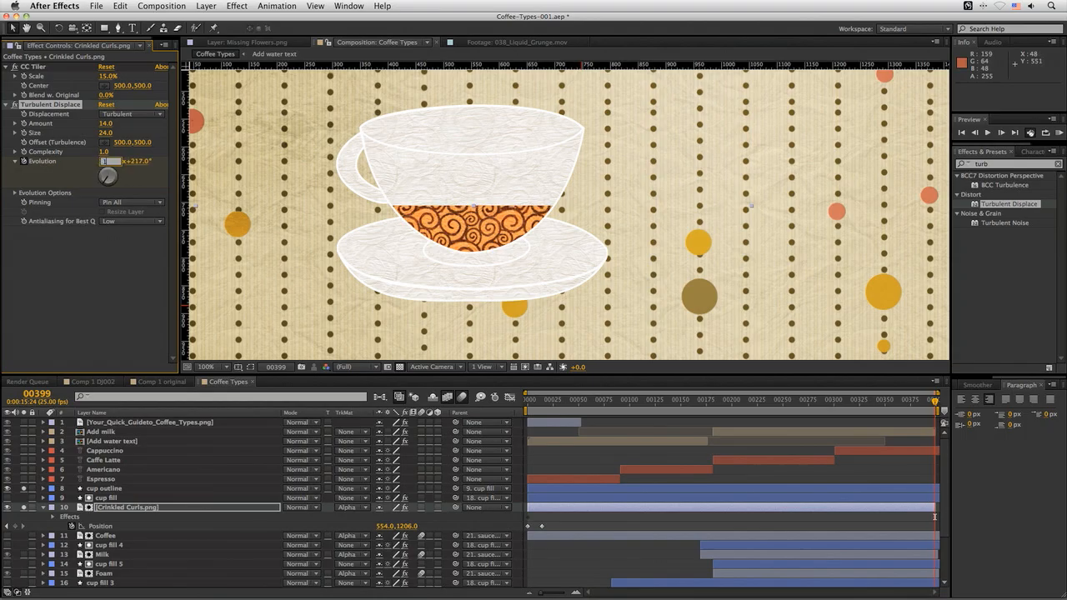
key(Return)
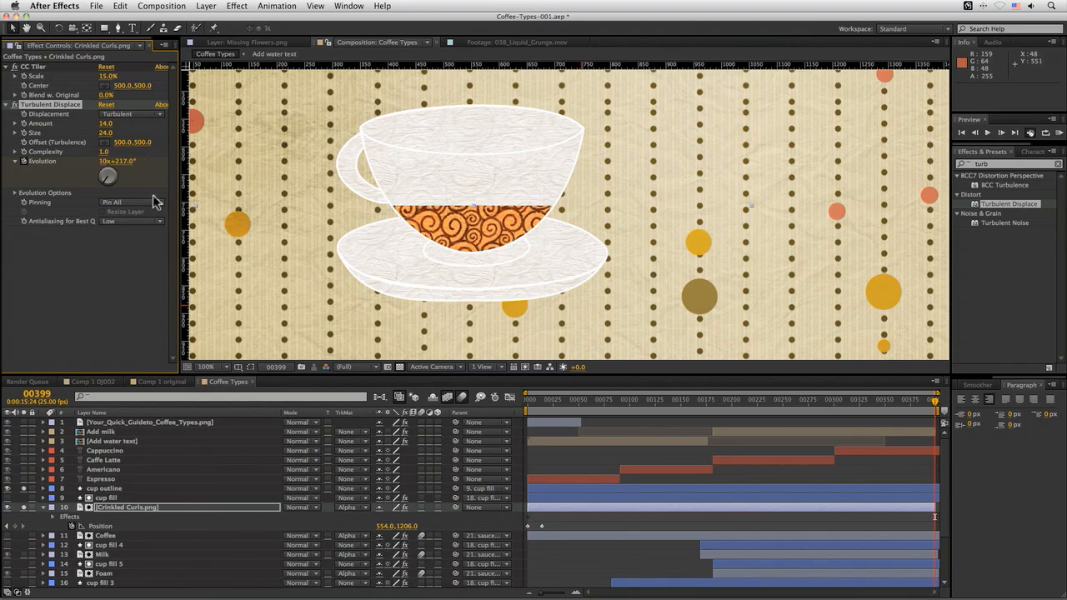
RAM-preview the swirling coffee texture to review the animated turbulence
key(KP_0)
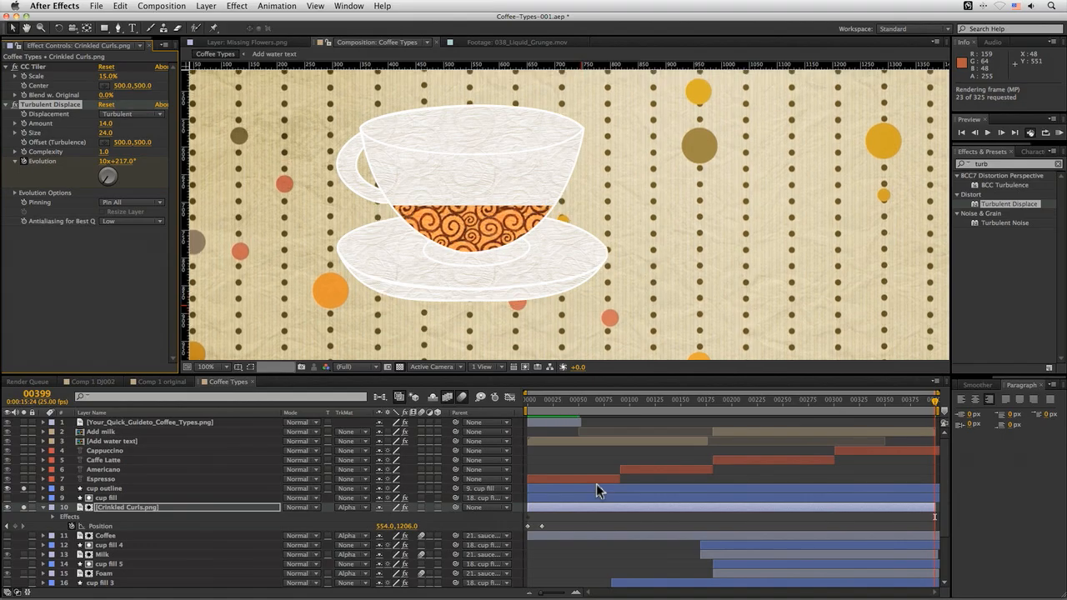
key(space)
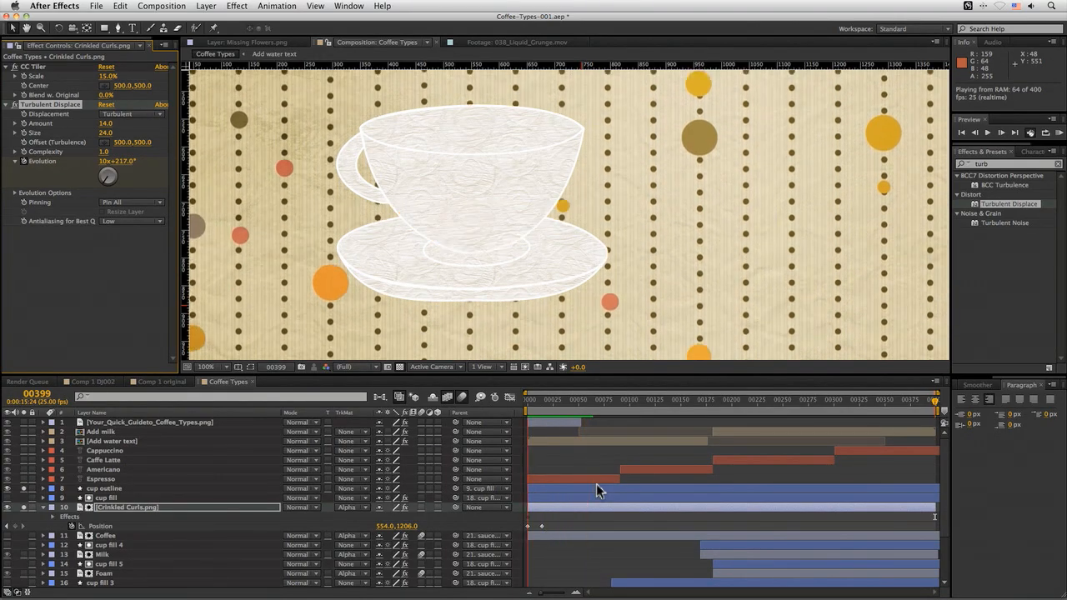
click(592, 405)
Set the Turbulent Displace Pinning to None and scrub to frame 62 to check the liquid's top edge
drag(593, 405, 623, 407)
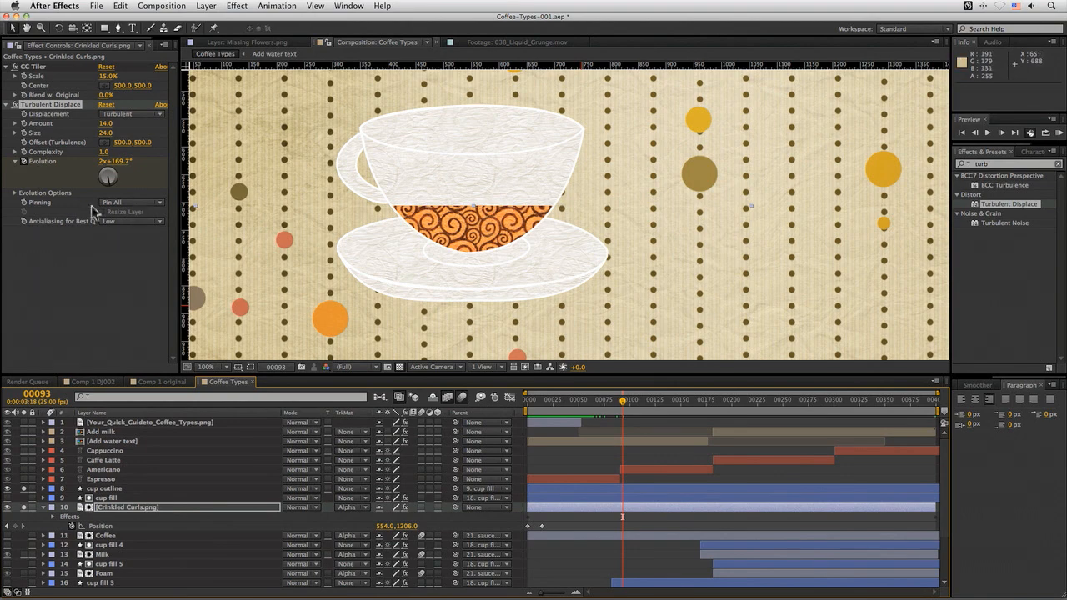
click(140, 202)
click(145, 212)
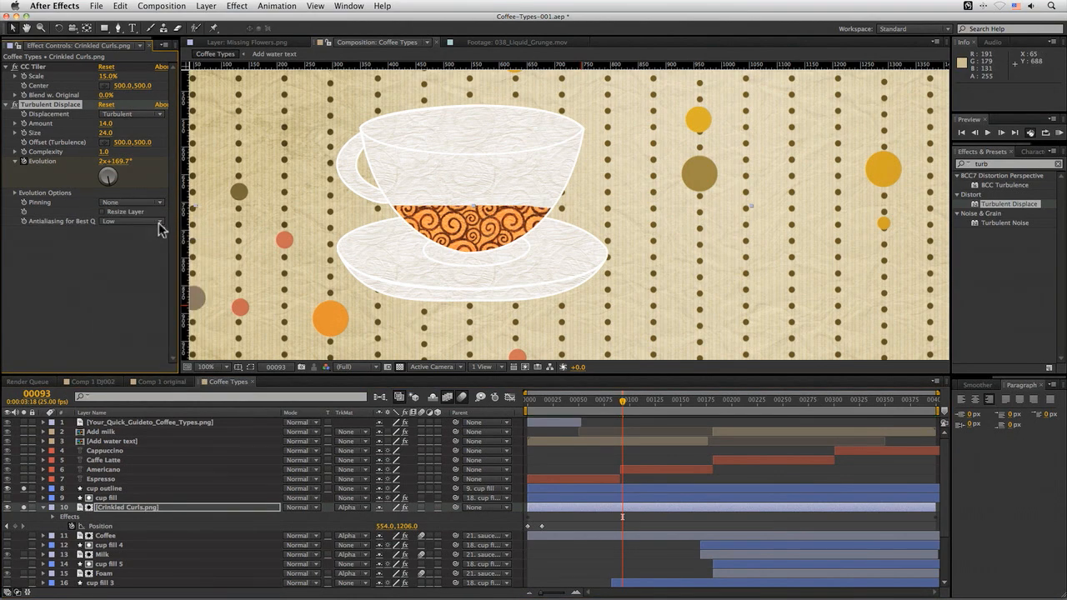
mouse_move(586, 402)
mouse_down()
mouse_move(534, 407)
mouse_move(591, 405)
mouse_up()
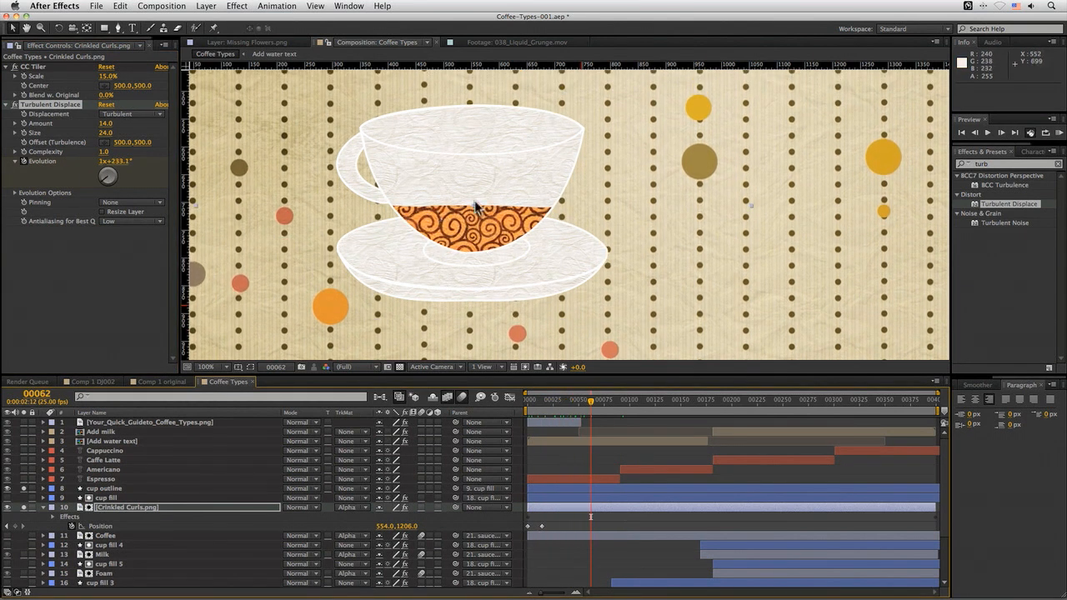
Set the Turbulent Displace Amount to 13 and RAM-preview the coffee animation
key(space)
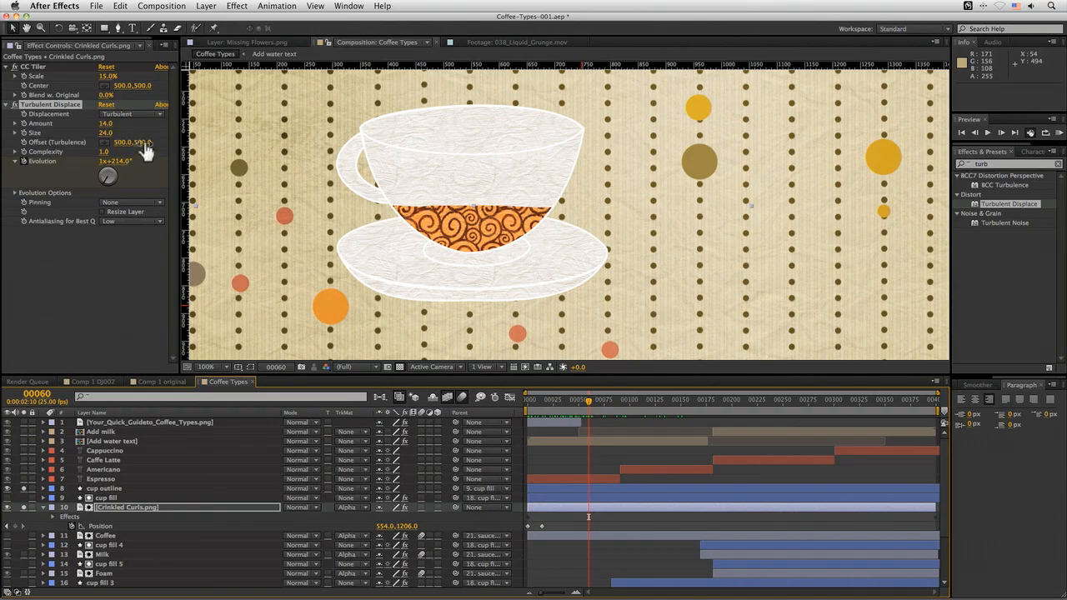
drag(533, 408, 792, 410)
key(KP_0)
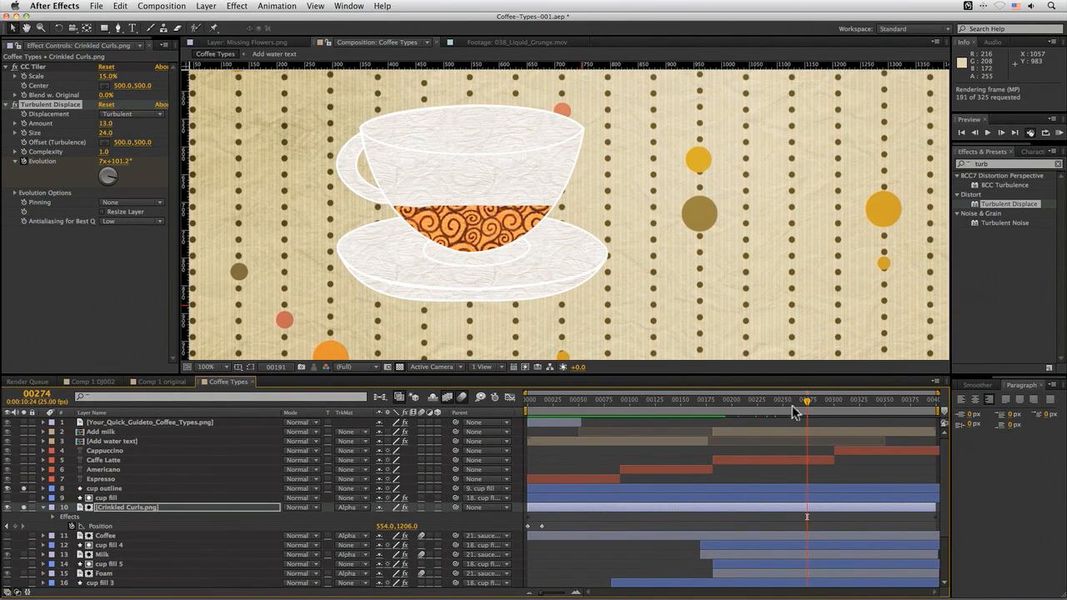
Set the Turbulent Displace Amount to 5 and RAM-preview the calmer coffee motion
click(105, 124)
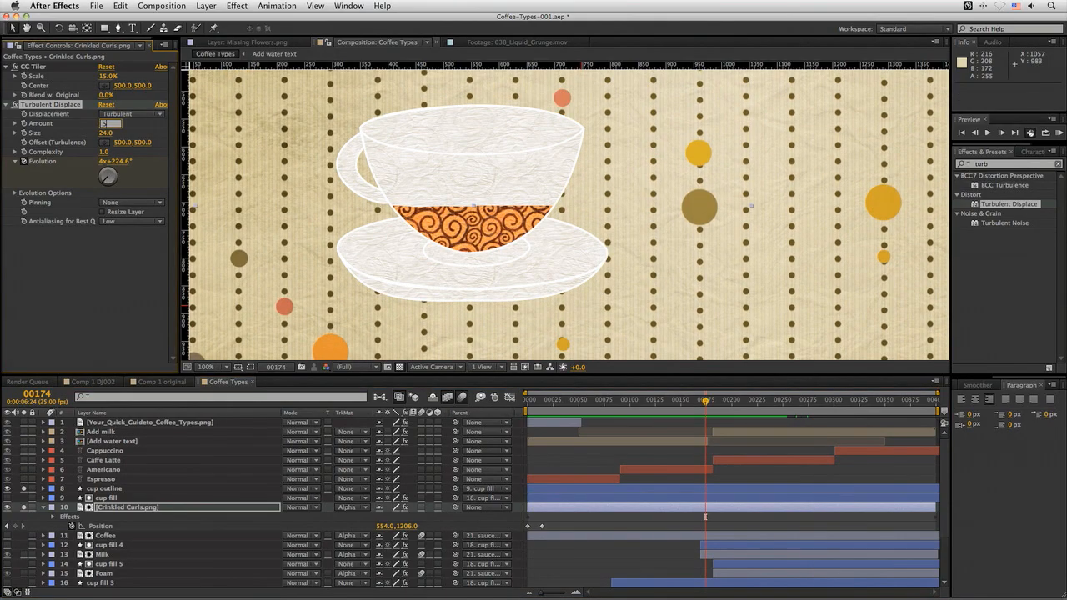
text(5)
key(Return)
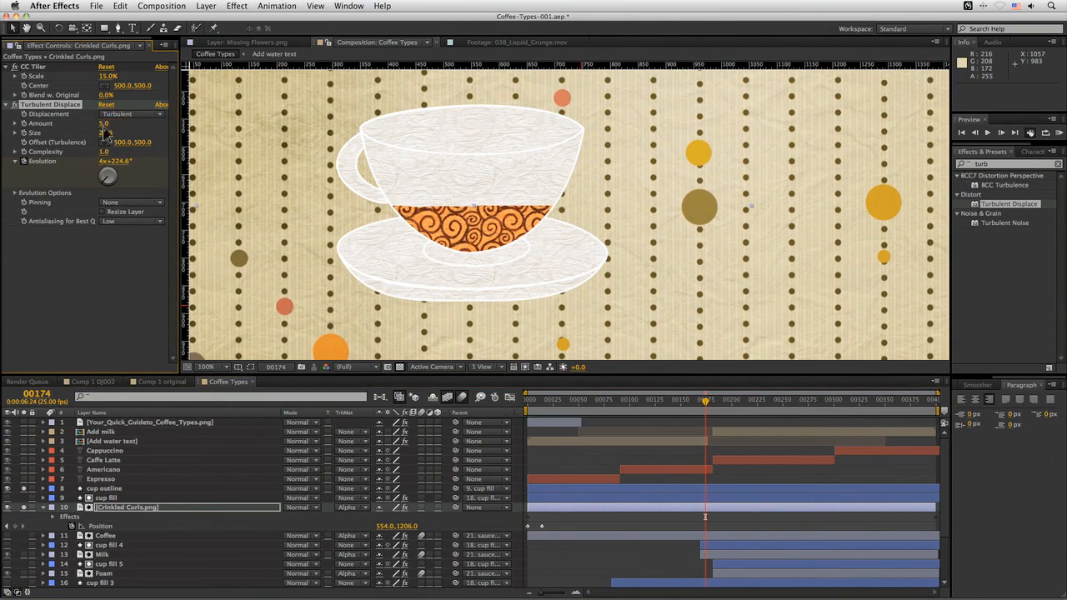
key(KP_0)
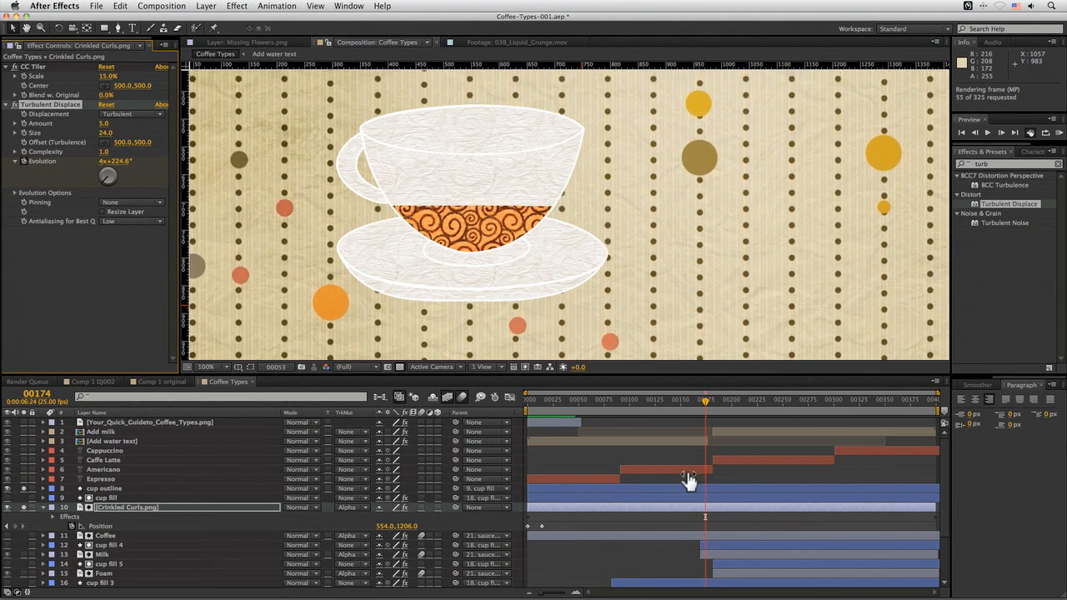
key(space)
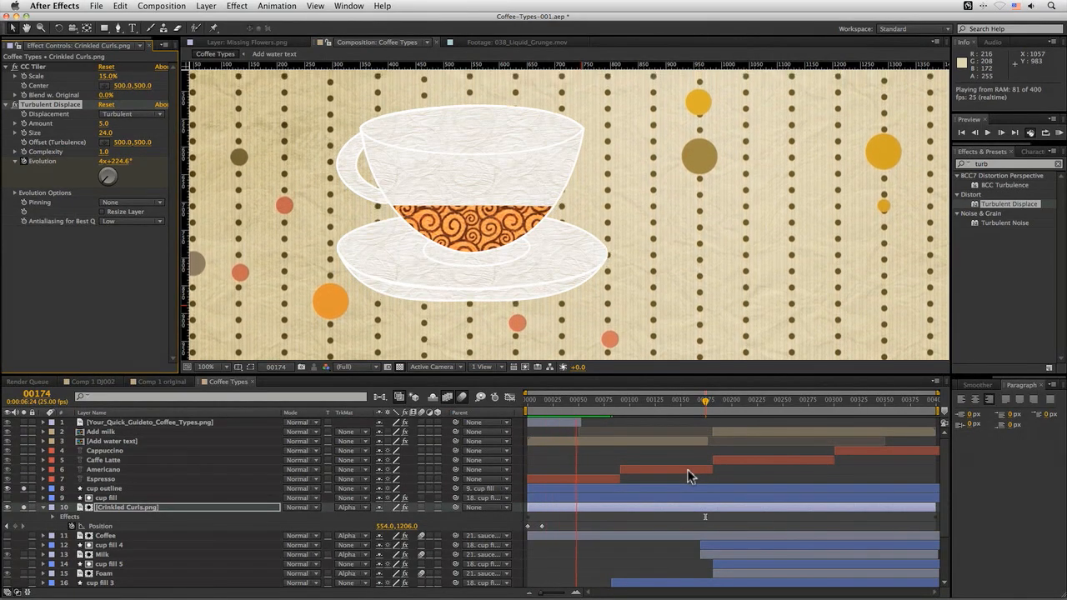
key(space)
Apply a Hue/Saturation effect to the Crinkled Curls layer
scroll(368, 300, down, 1)
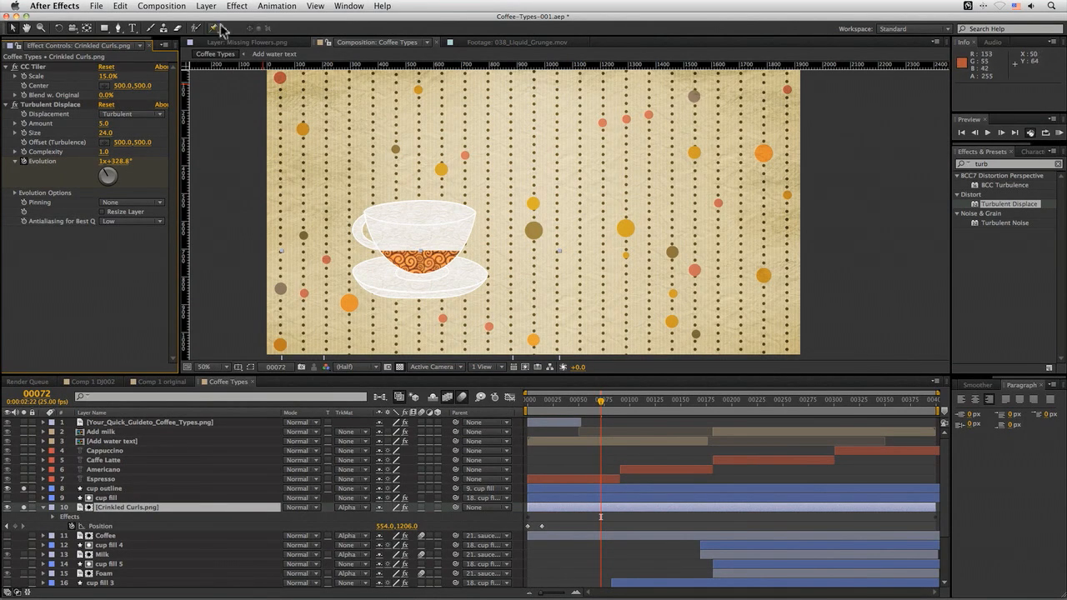
click(275, 6)
mouse_move(206, 6)
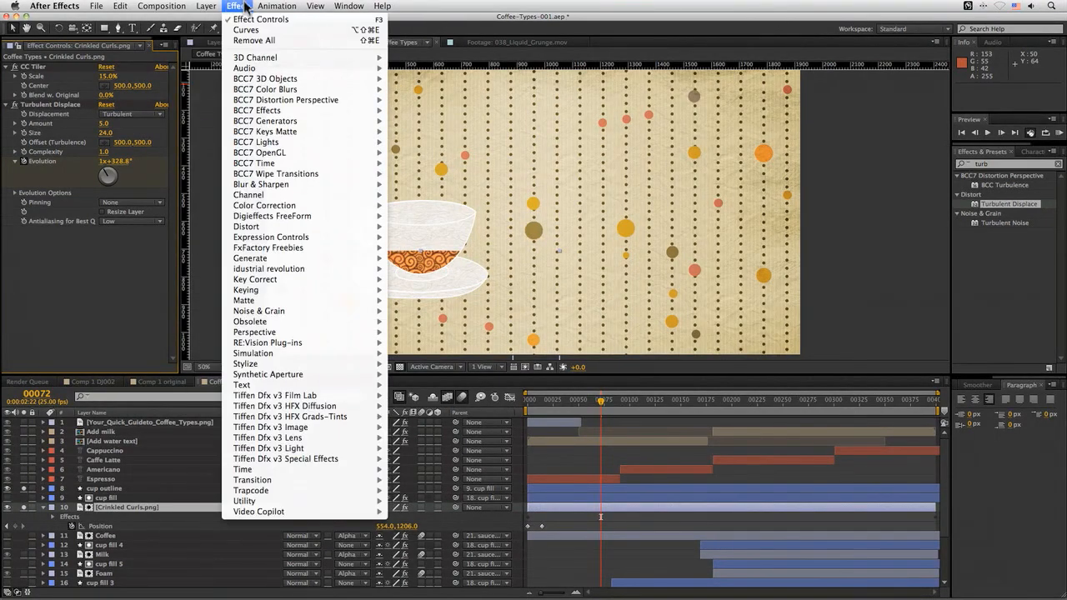
mouse_move(316, 205)
click(458, 420)
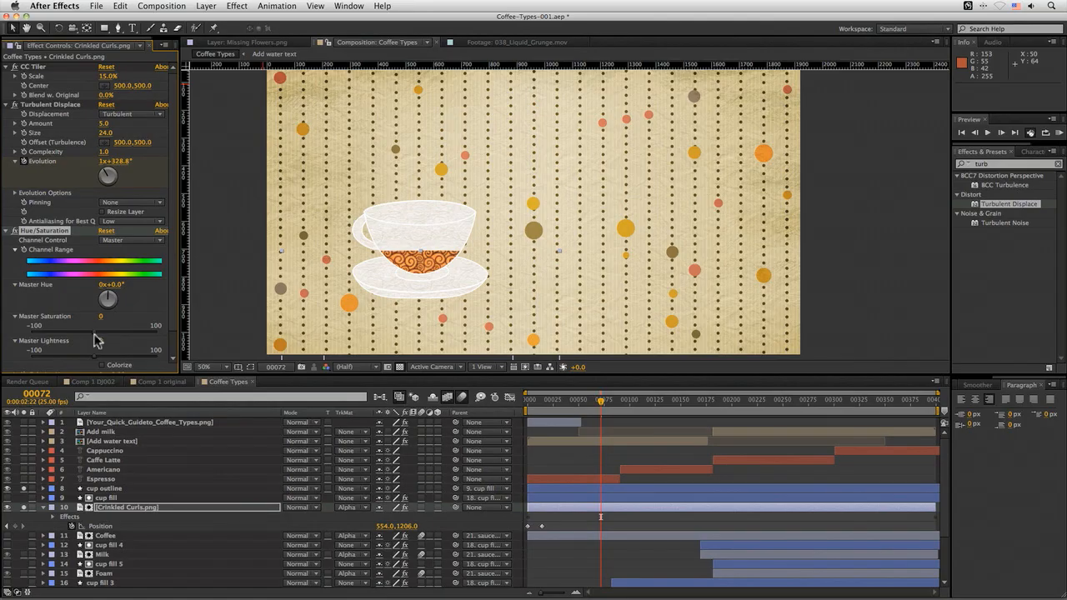
Adjust the coffee's Hue/Saturation to Master Hue -5°, Master Saturation -12 and Master Lightness -2
drag(87, 336, 88, 340)
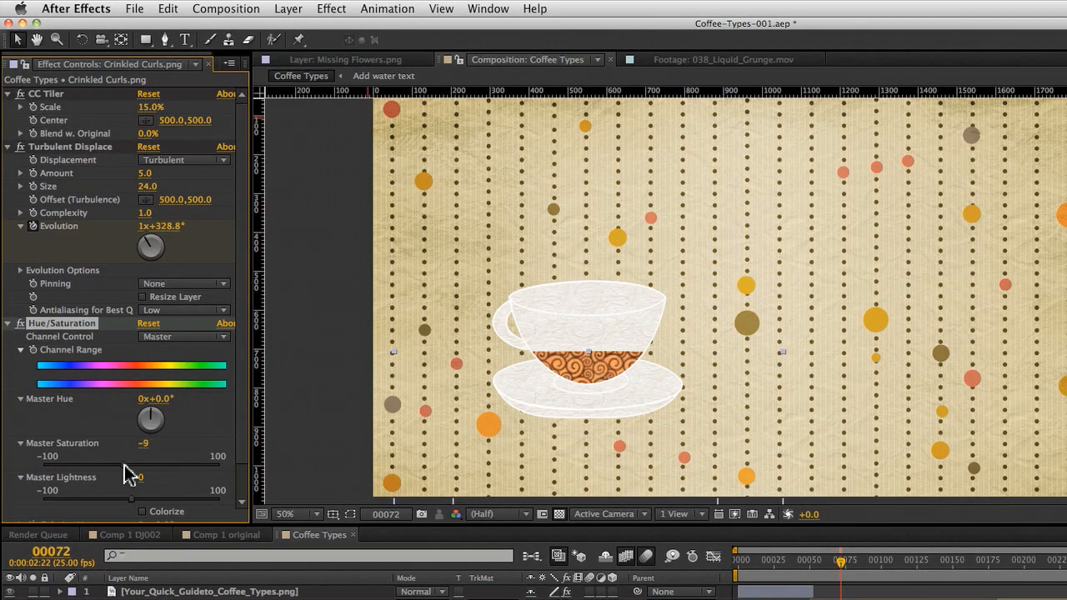
drag(123, 465, 121, 465)
mouse_move(154, 409)
mouse_down()
mouse_move(167, 410)
mouse_move(164, 399)
mouse_up()
drag(142, 502, 124, 498)
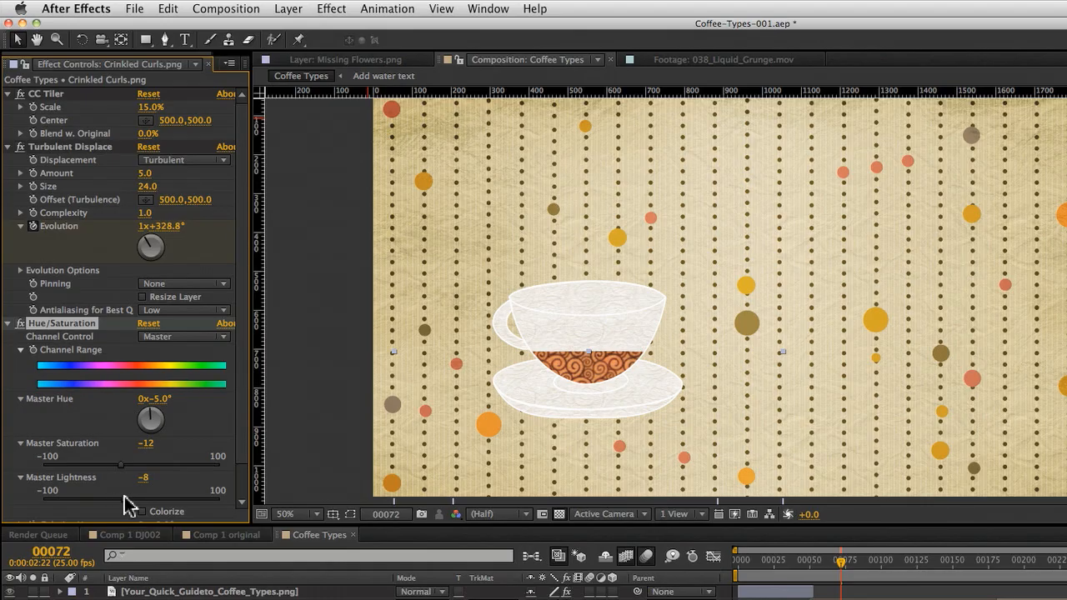
drag(128, 494, 126, 495)
click(135, 501)
drag(134, 500, 129, 506)
Go to frame 57 and compare the coffee with the Hue/Saturation effect off and on
mouse_move(813, 567)
mouse_down()
mouse_move(741, 565)
mouse_move(770, 564)
mouse_move(813, 588)
mouse_move(818, 567)
mouse_up()
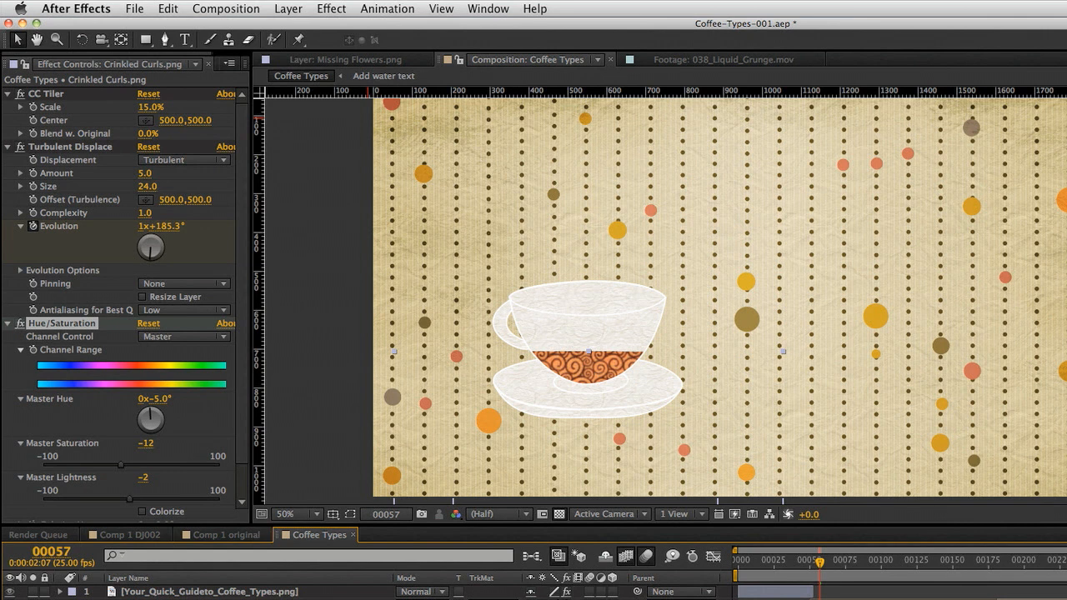
click(20, 324)
click(20, 324)
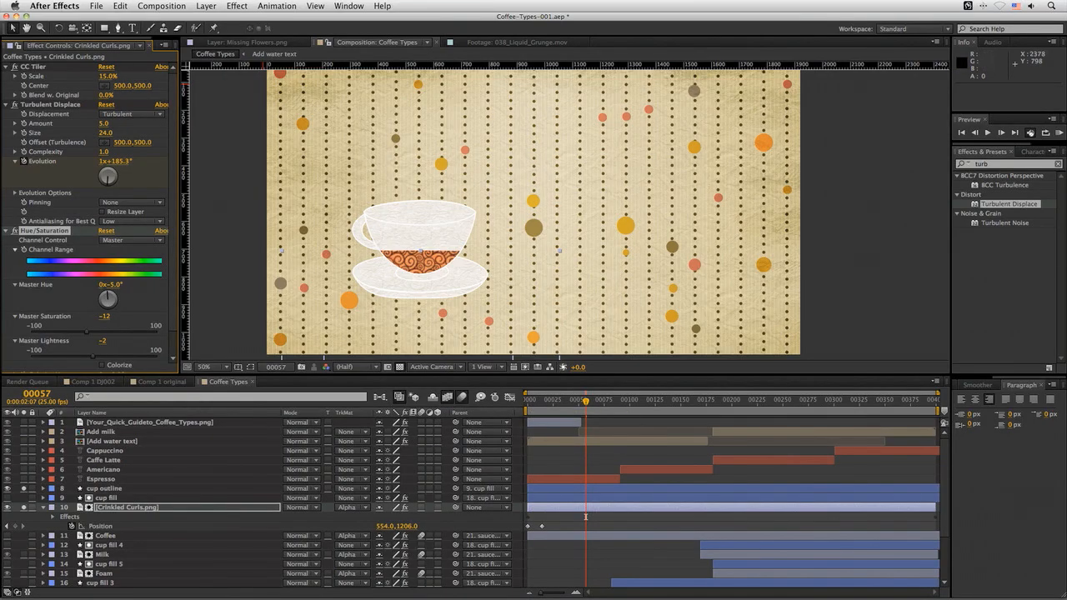
Switch to QuickTime Player and review DJ Wip 001.mov from the start through the water pouring into the Americano
key(super+Tab)
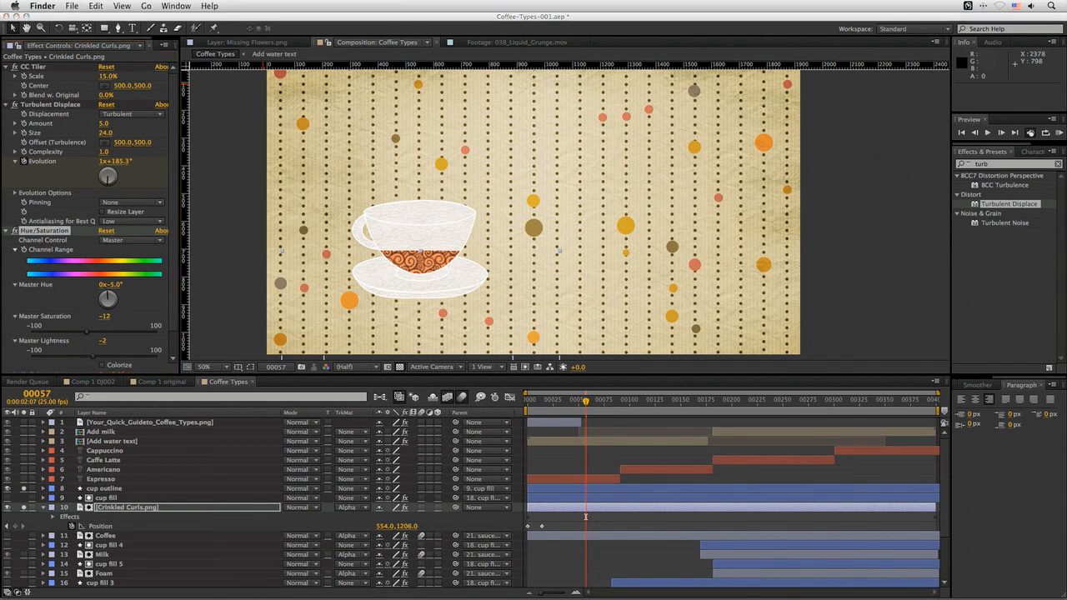
key(super+Tab)
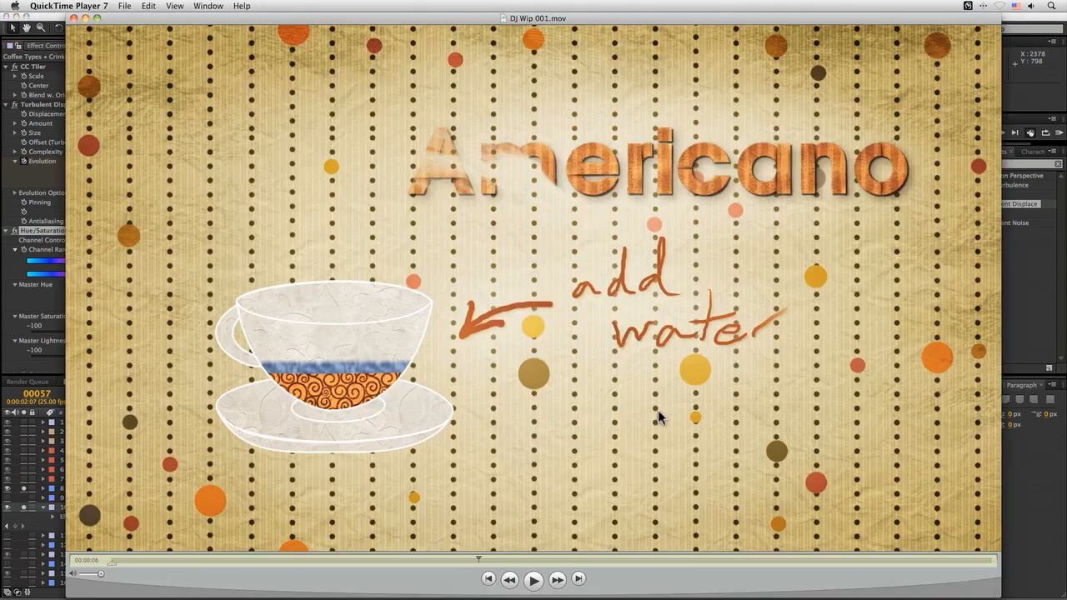
drag(131, 565, 86, 563)
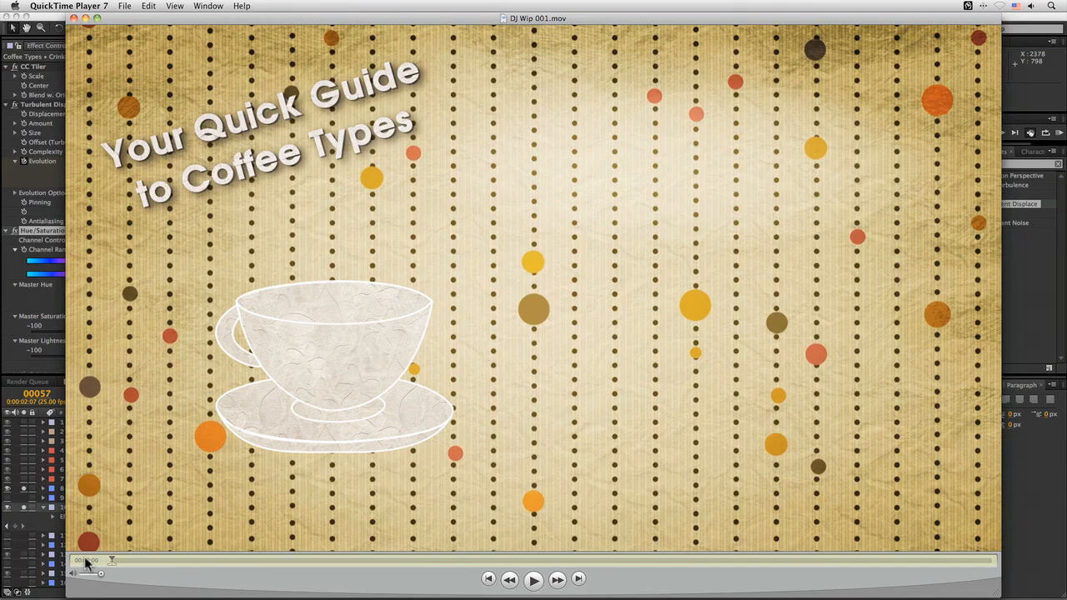
key(space)
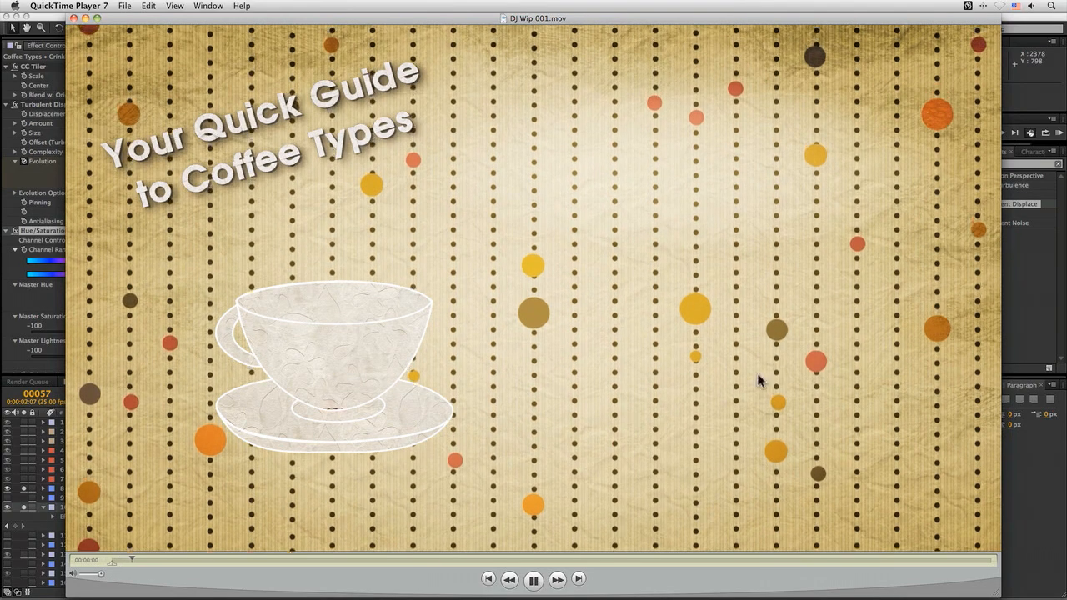
key(space)
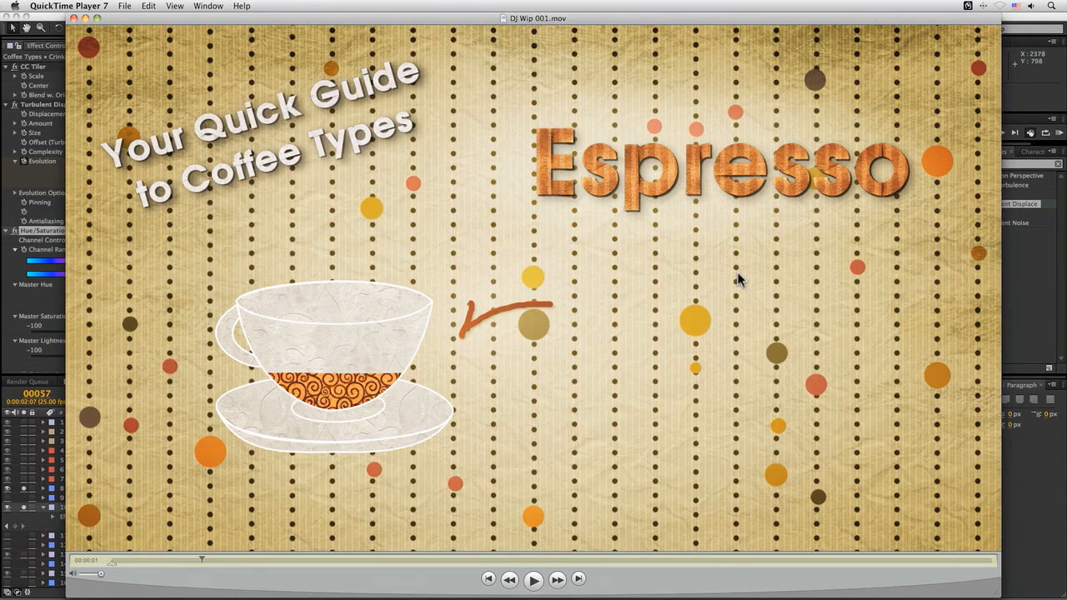
key(space)
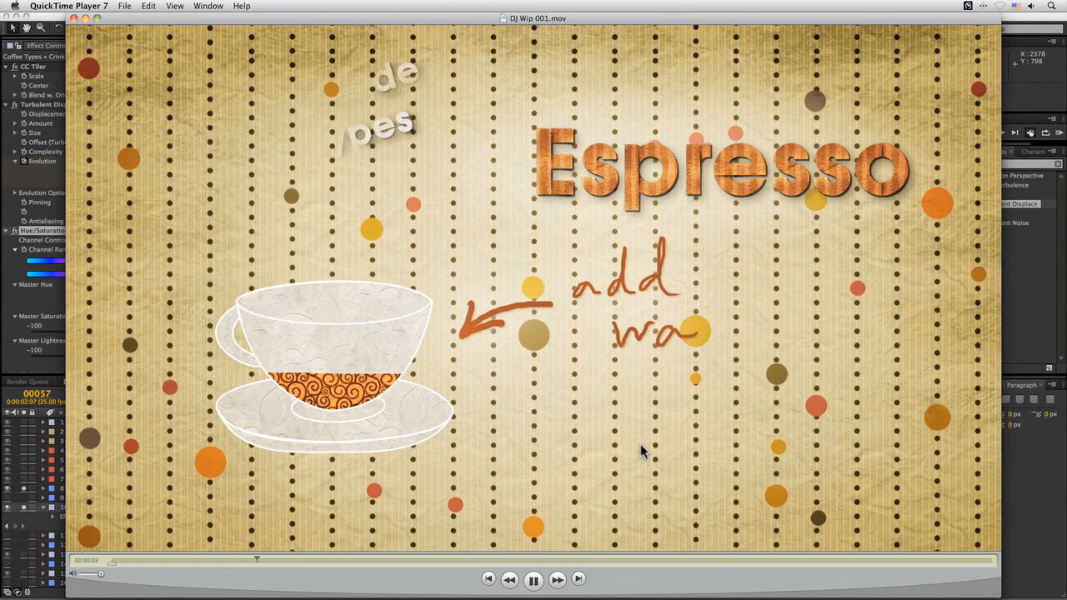
key(space)
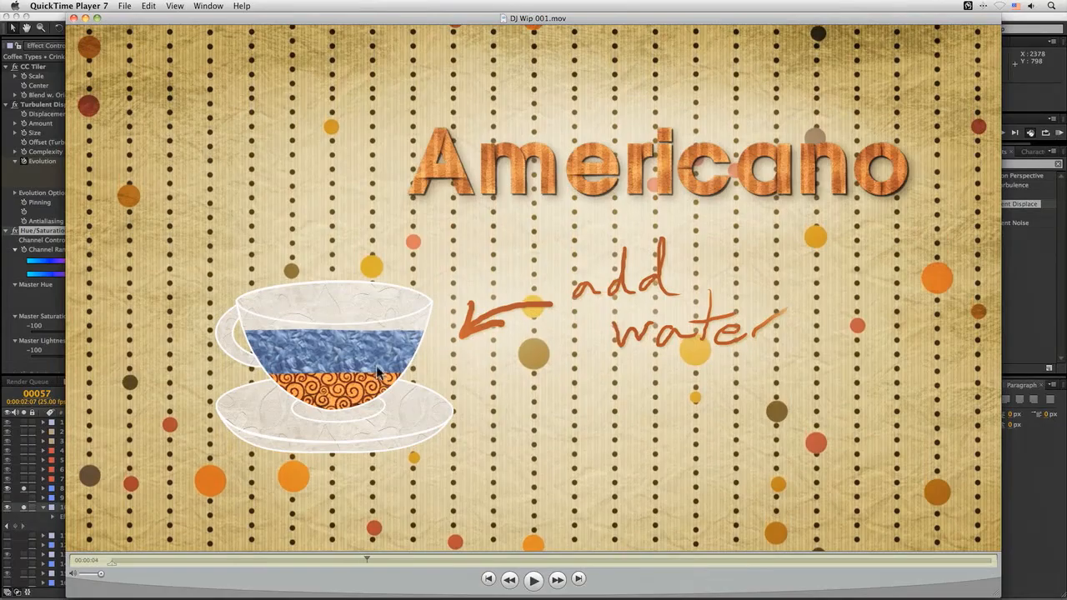
drag(364, 561, 417, 565)
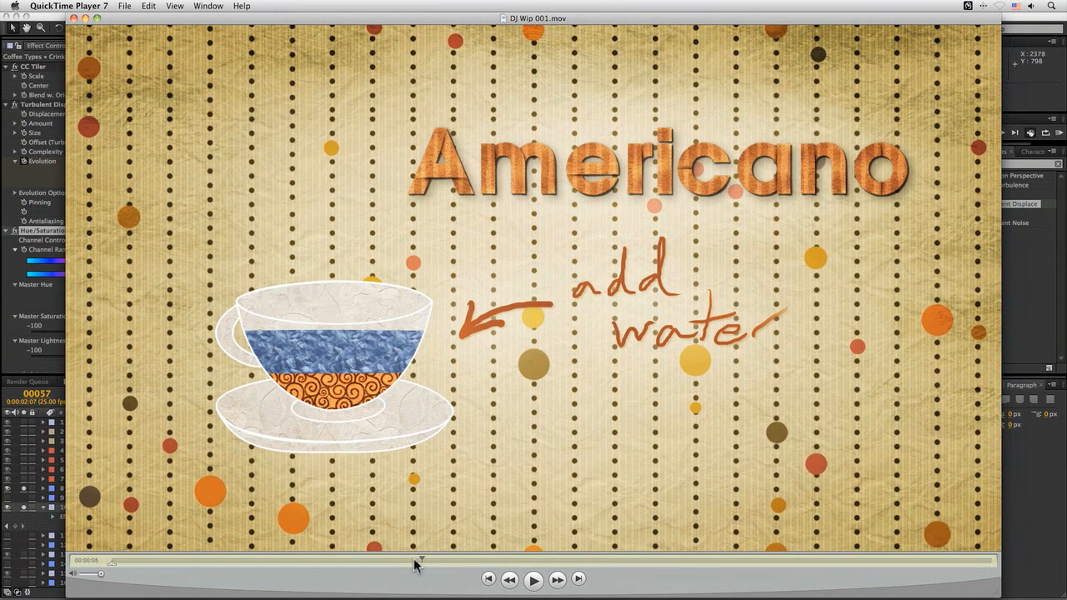
Return to After Effects, solo the Water layer and scrub to frame 97 to check how it rises
key(super+Tab)
key(super+Tab)
key(super+Tab)
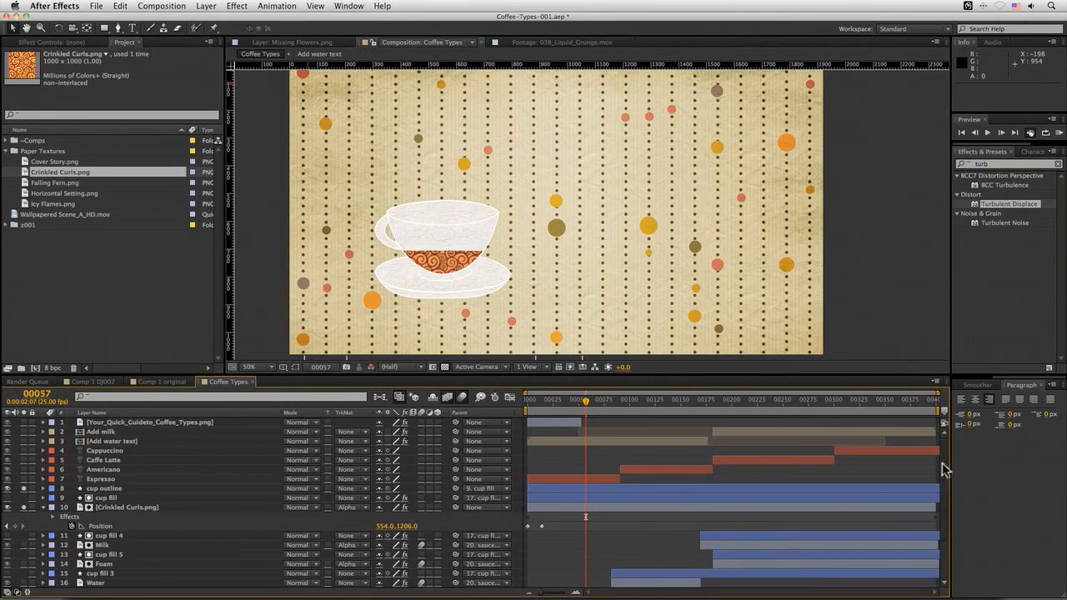
scroll(946, 470, down, 3)
drag(580, 402, 597, 415)
click(118, 525)
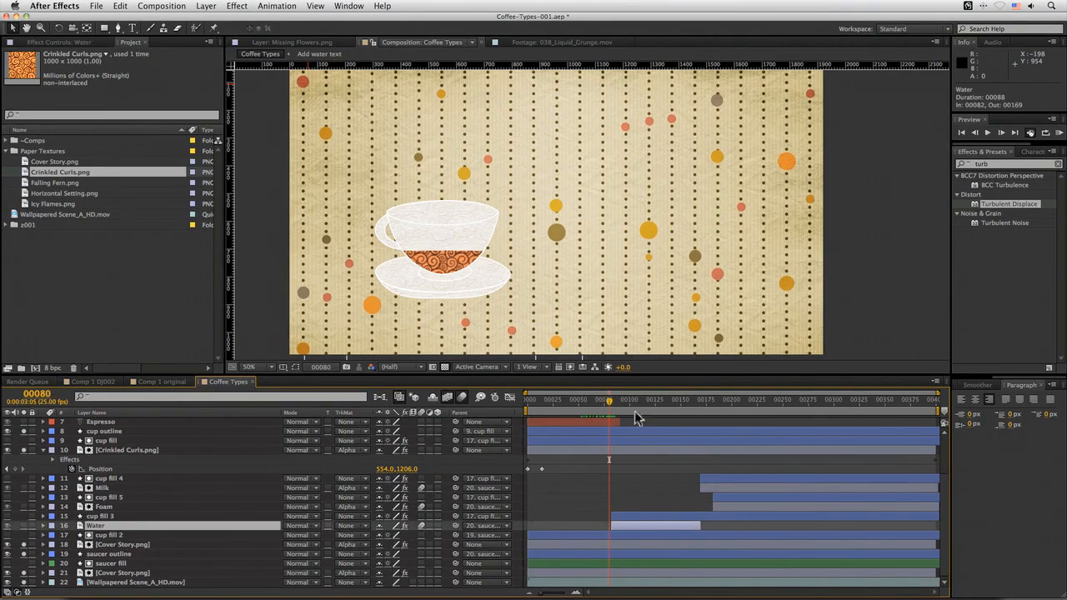
key(Page_Down)
key(Page_Down)
click(22, 526)
mouse_move(613, 406)
mouse_down()
mouse_move(624, 406)
mouse_move(589, 406)
mouse_move(626, 406)
mouse_up()
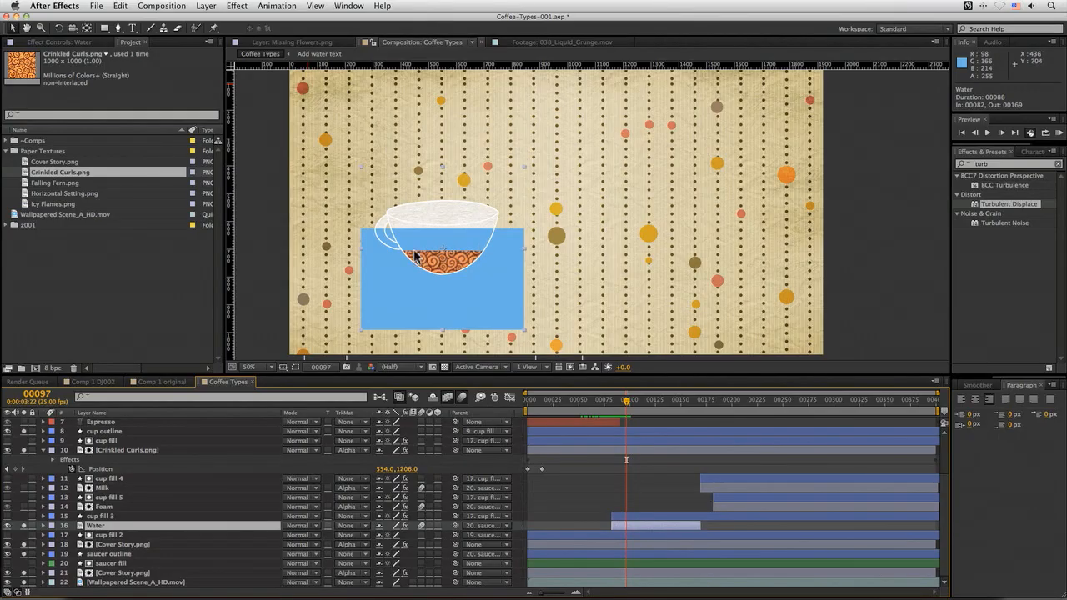
At frame 82, replace the source of the Water layer with the Icy Flames.png paper texture
mouse_move(628, 405)
mouse_down()
mouse_move(642, 405)
mouse_move(610, 405)
mouse_up()
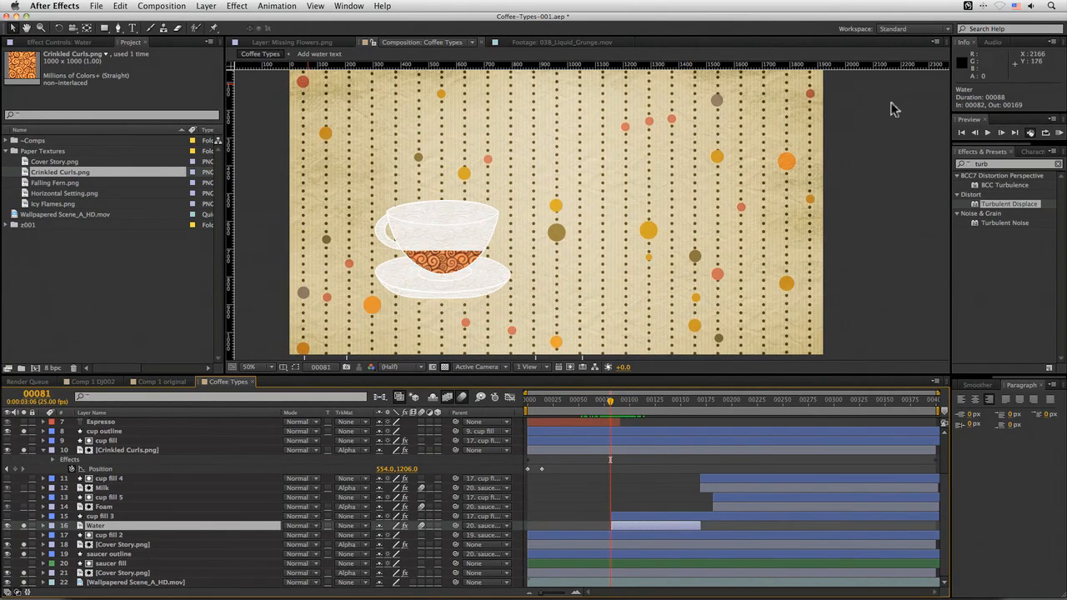
click(609, 400)
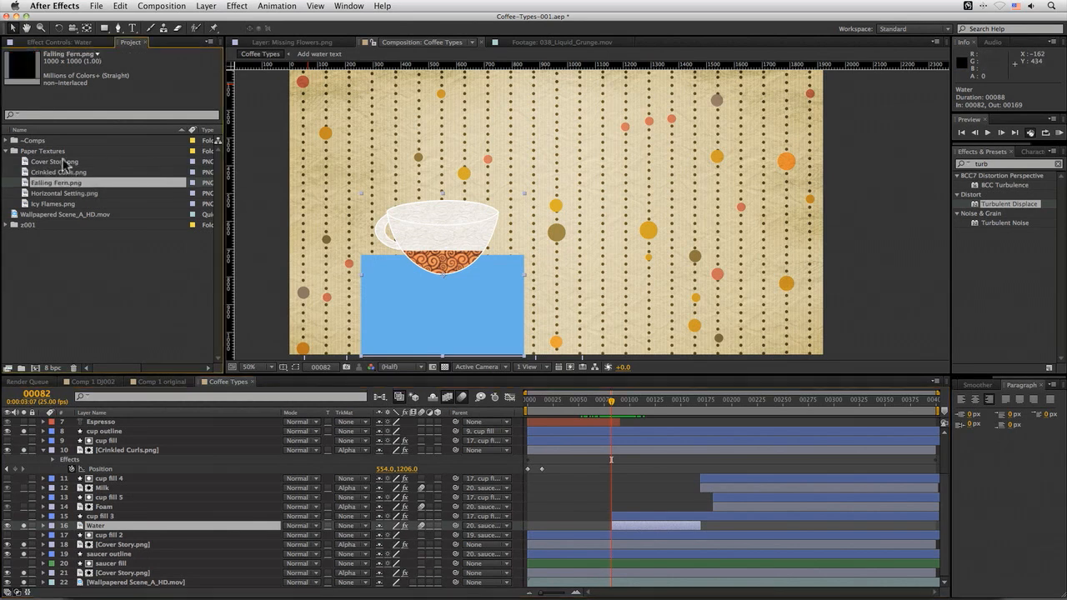
key(Up)
click(67, 204)
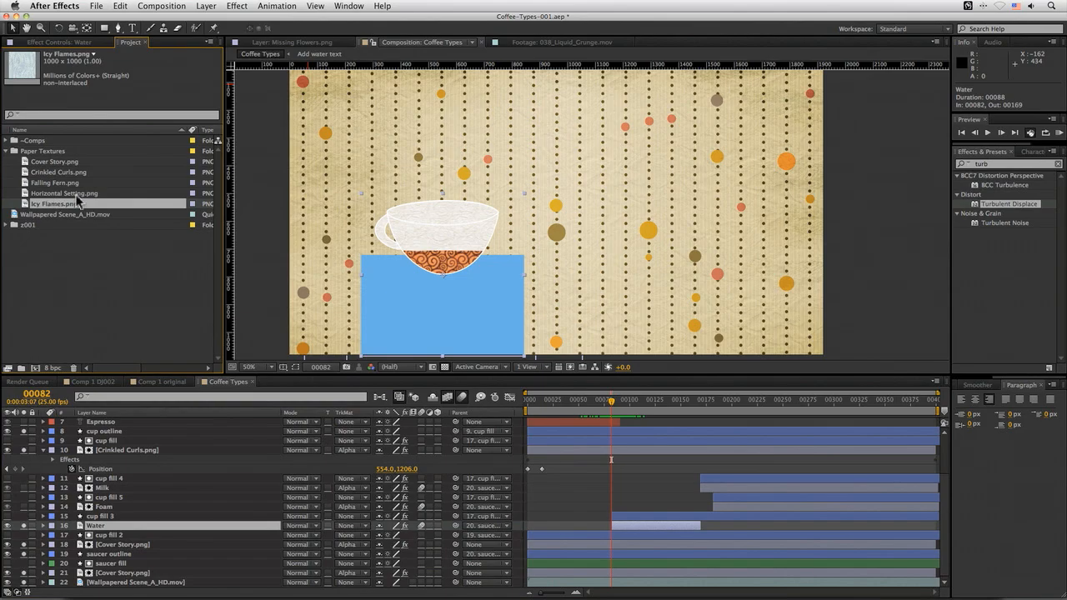
drag(60, 213, 126, 536)
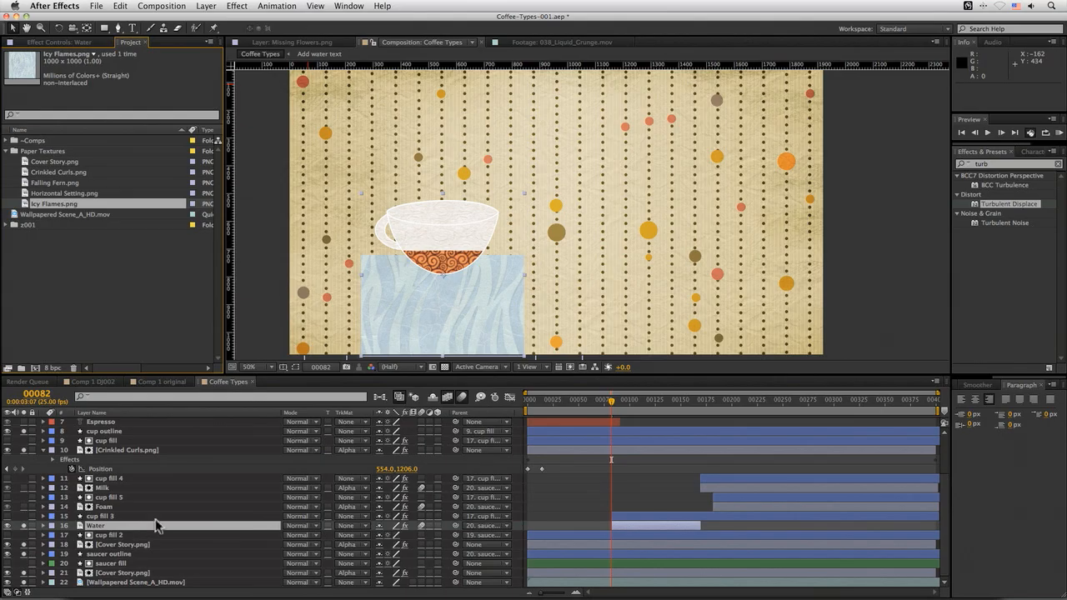
Give the Water layer an Alpha track matte from cup fill 3 and scrub to frame 114 to check it
drag(613, 403, 630, 408)
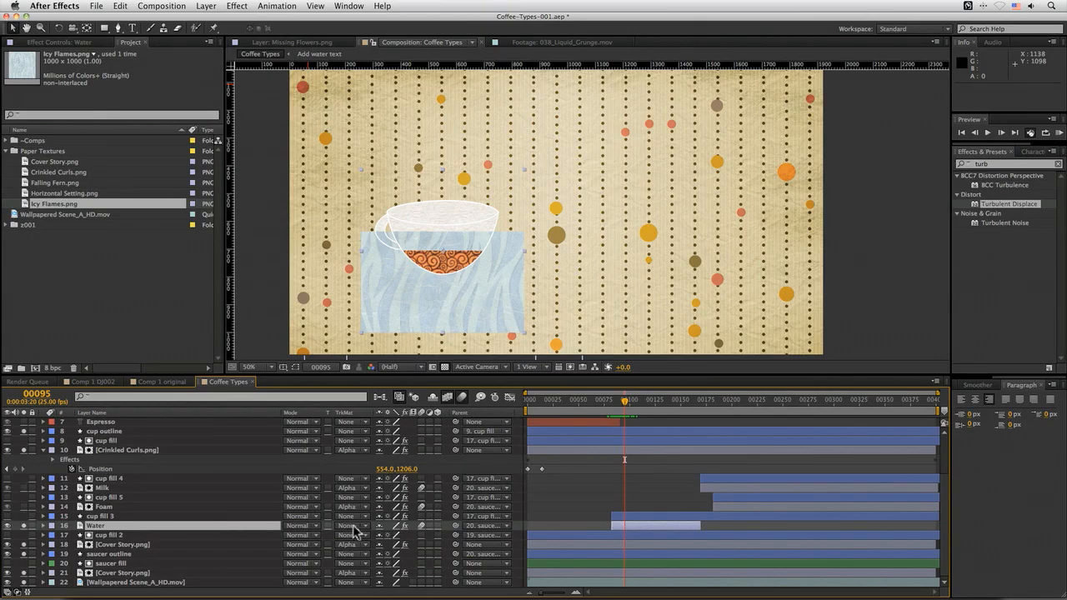
click(179, 516)
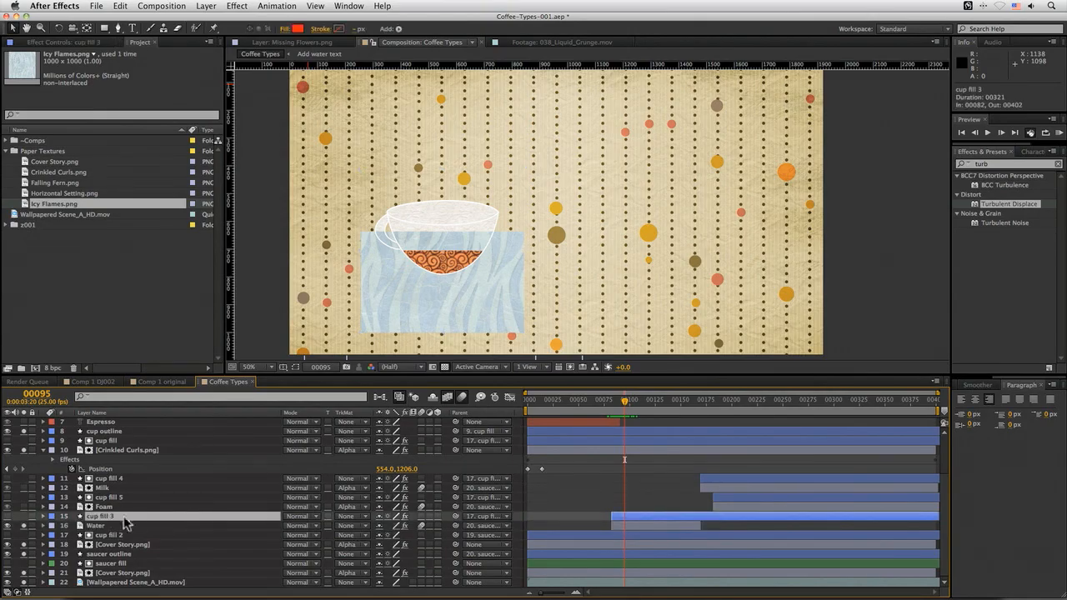
click(362, 534)
click(373, 548)
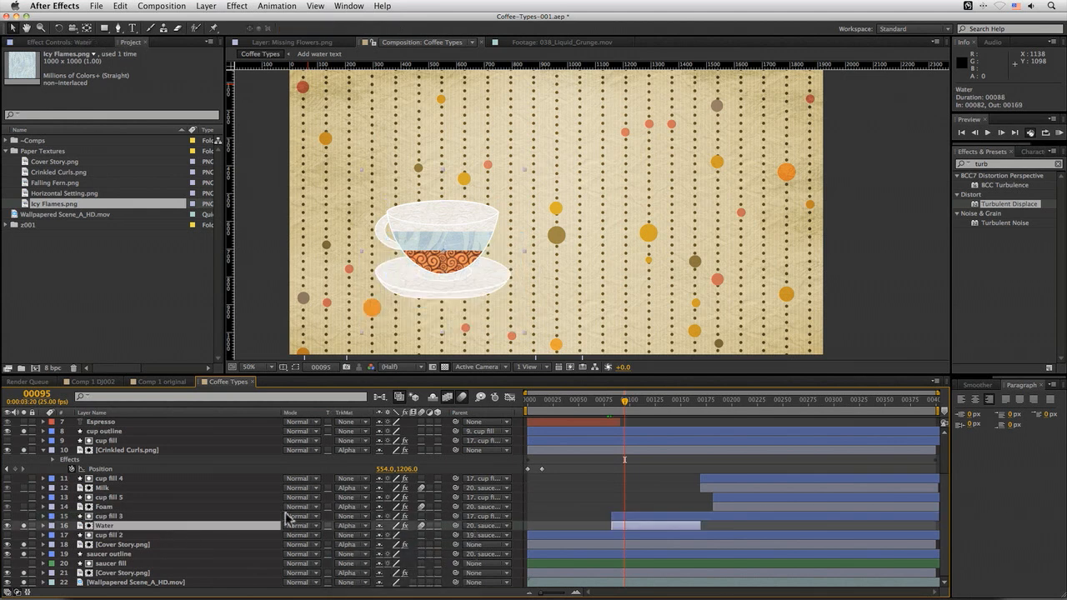
drag(618, 406, 643, 417)
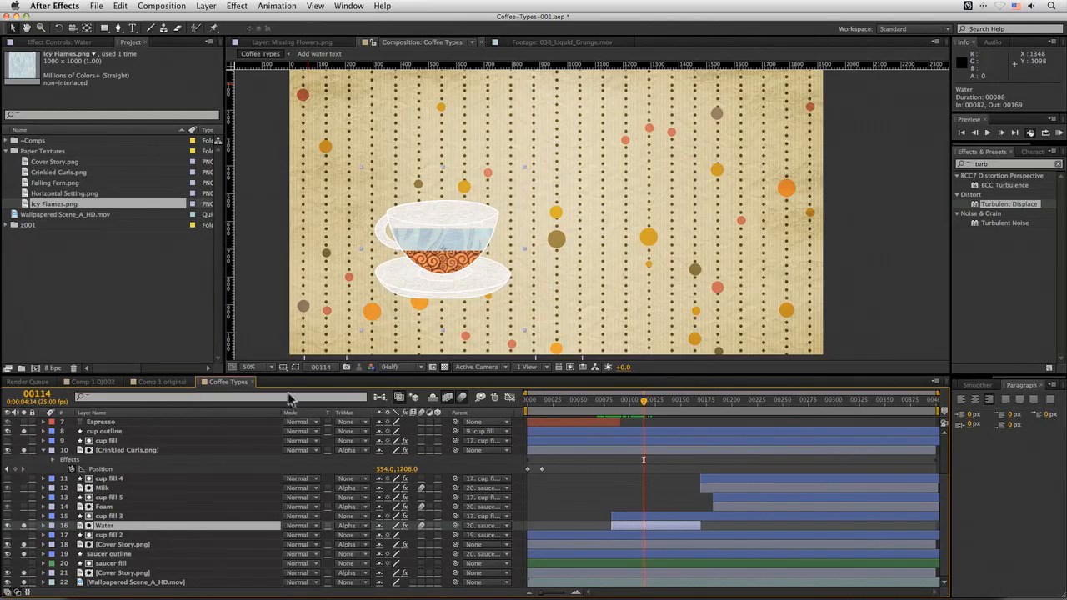
Copy the CC Tiler, Turbulent Displace and Hue/Saturation effects from the Crinkled Curls.png coffee layer
click(136, 441)
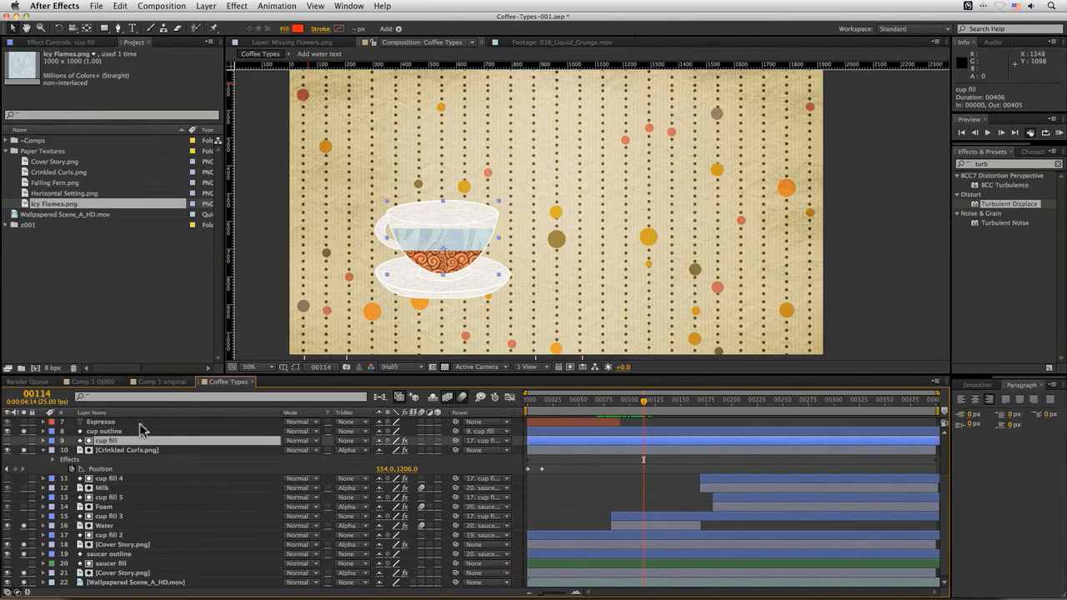
click(60, 42)
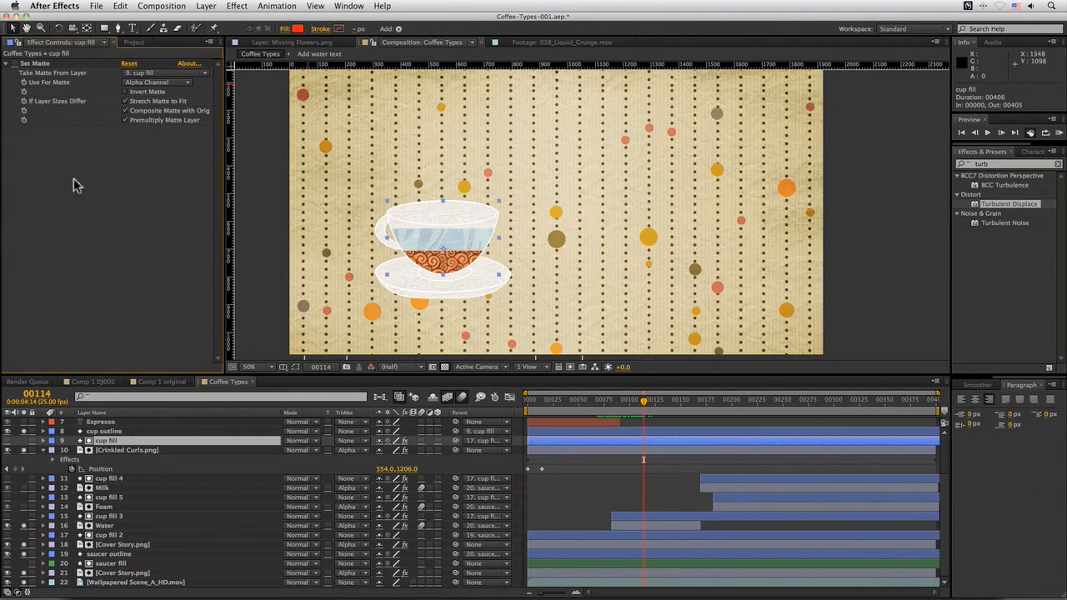
click(127, 450)
click(36, 65)
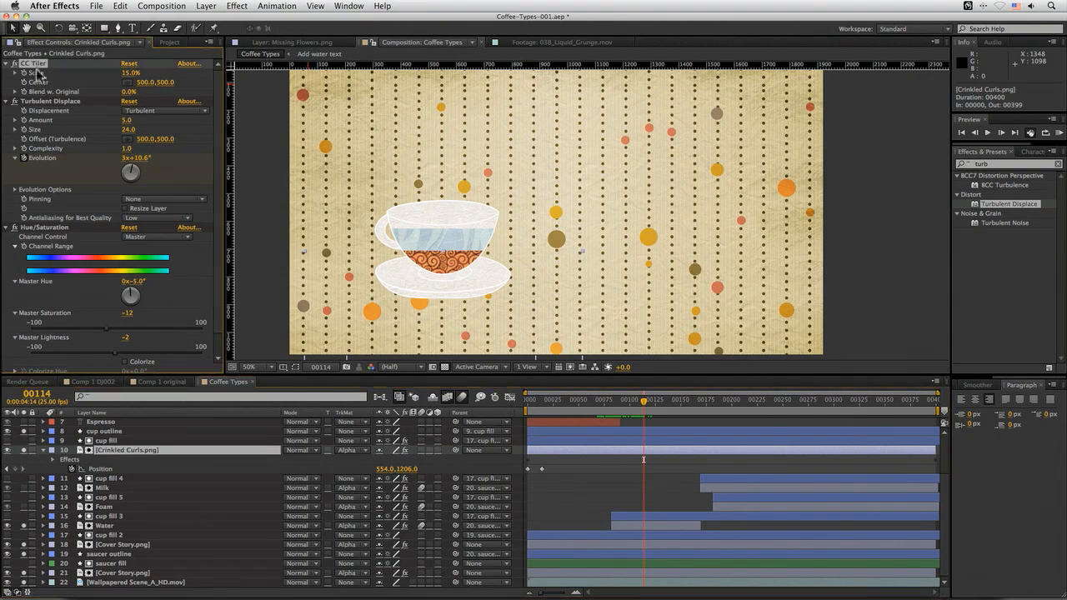
shift+click(50, 102)
shift+click(46, 229)
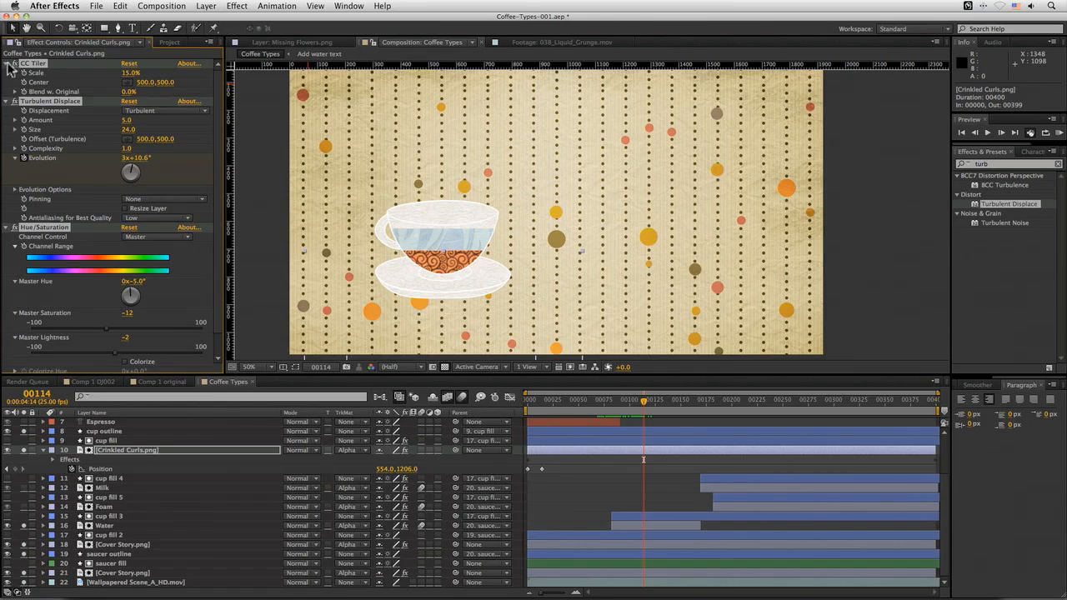
click(54, 195)
click(26, 62)
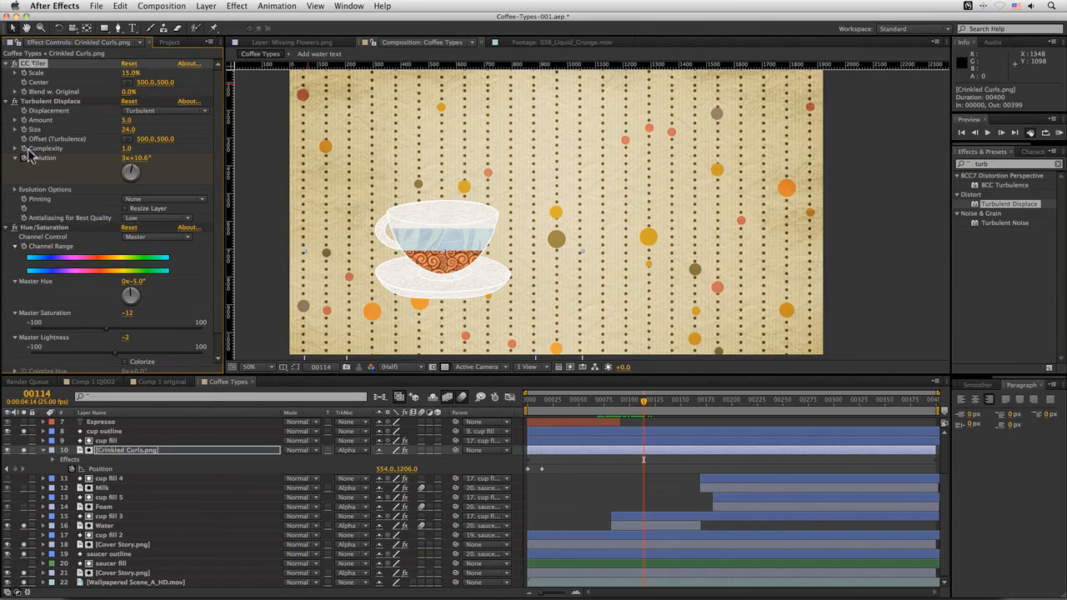
shift+click(39, 231)
click(120, 6)
click(131, 66)
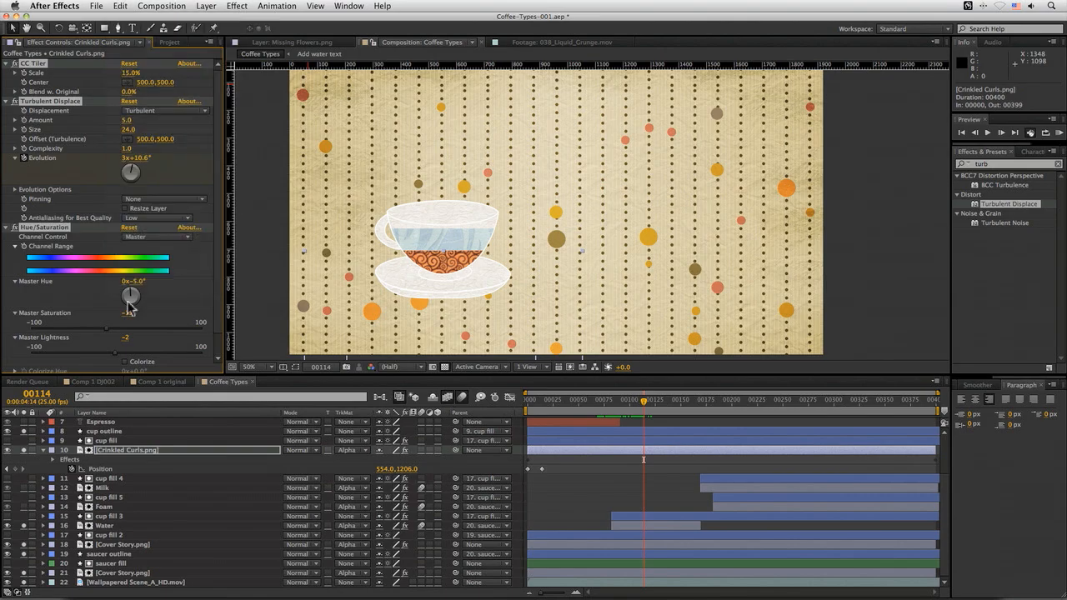
Paste the copied tiling, turbulence and color effects onto the Water layer at frame 113, keeping its Linear Wipe
click(121, 523)
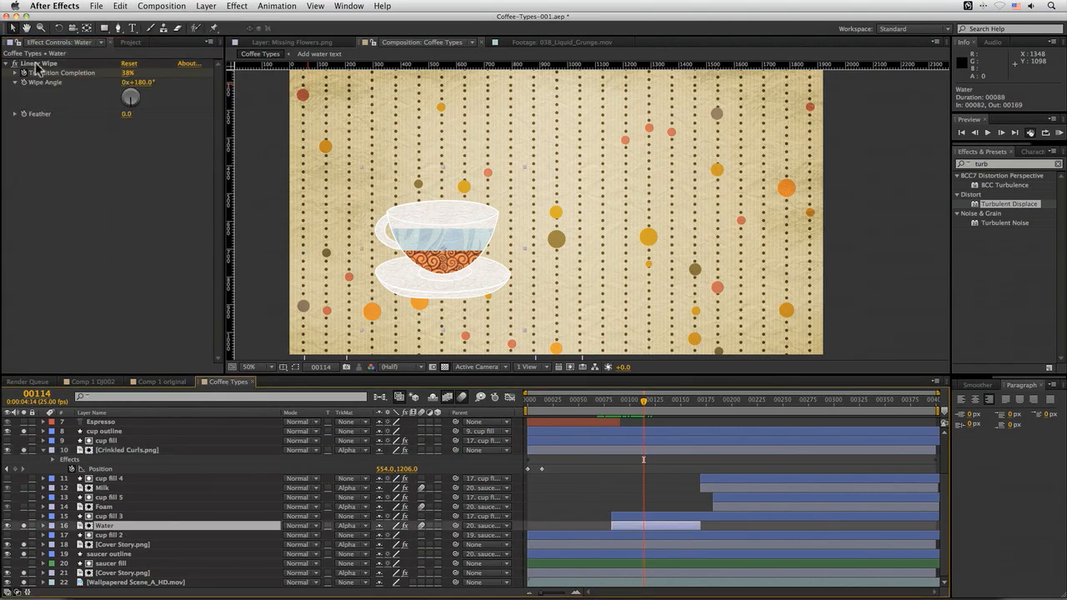
click(35, 65)
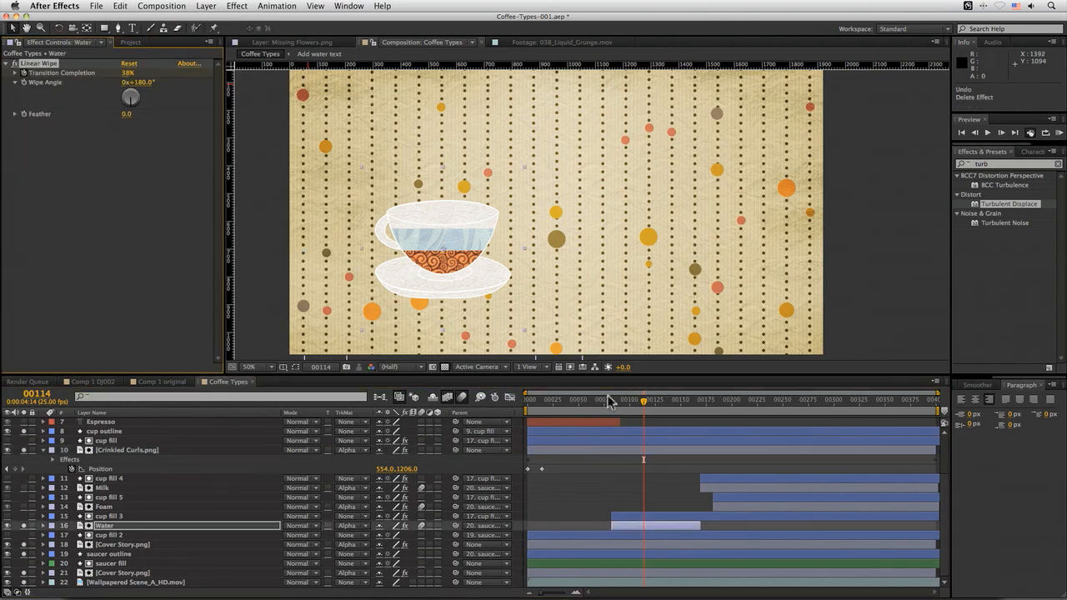
drag(608, 402, 642, 405)
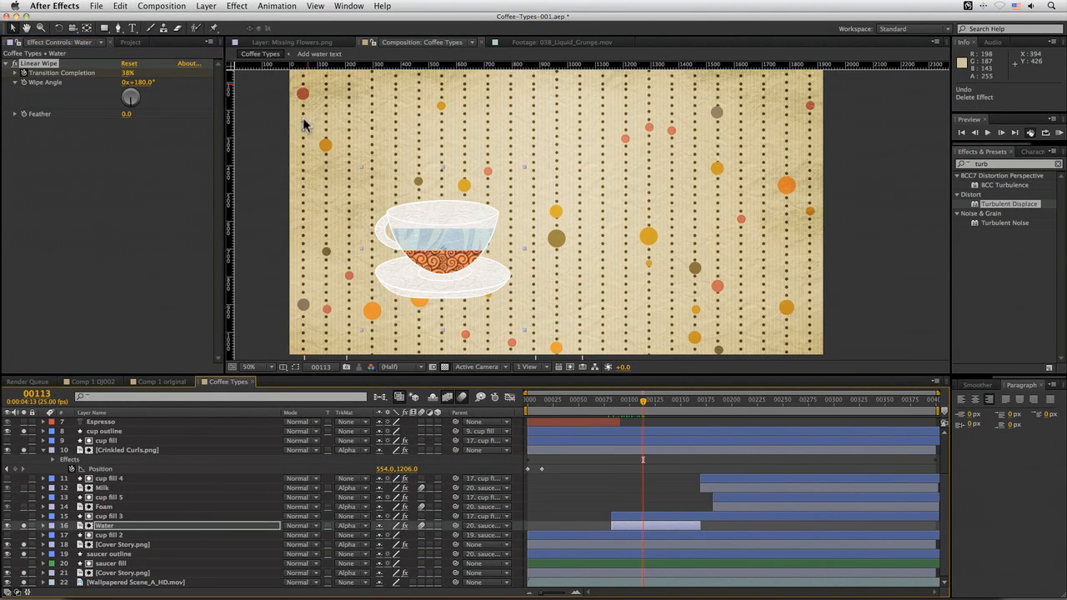
click(146, 6)
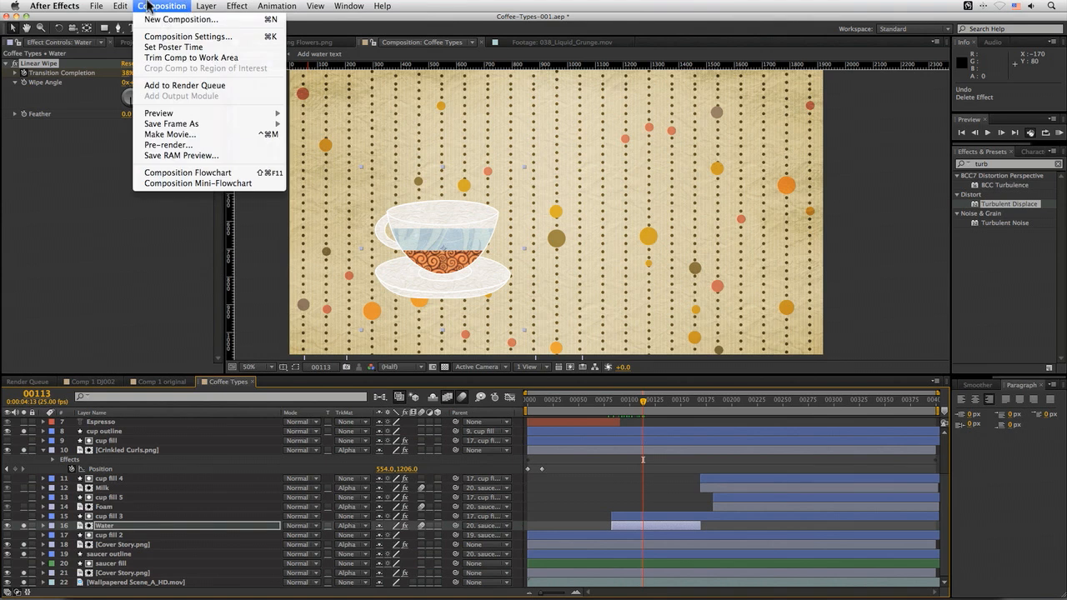
mouse_move(120, 6)
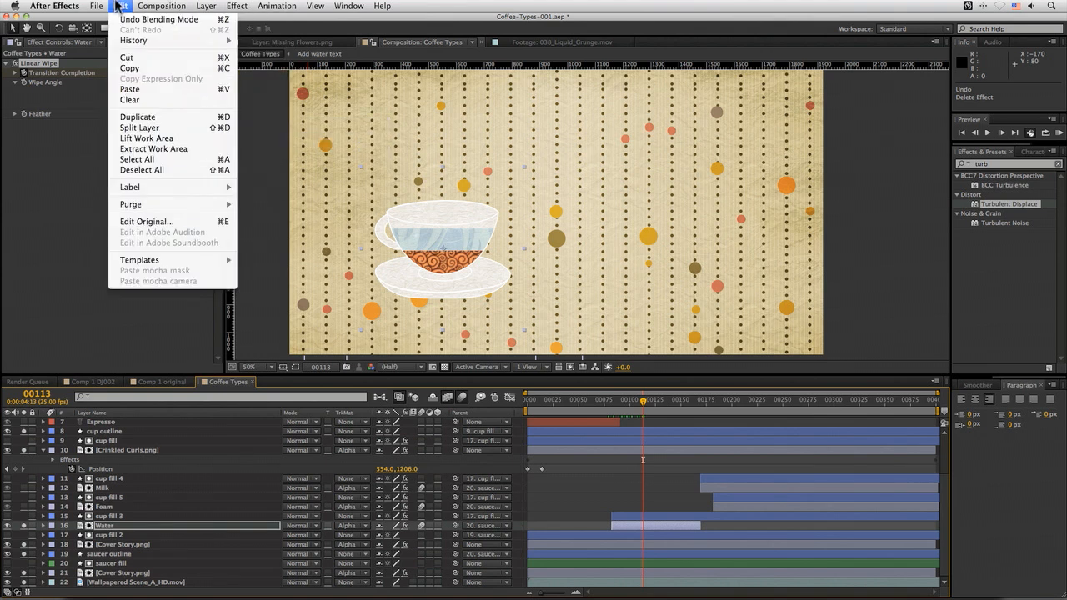
click(152, 90)
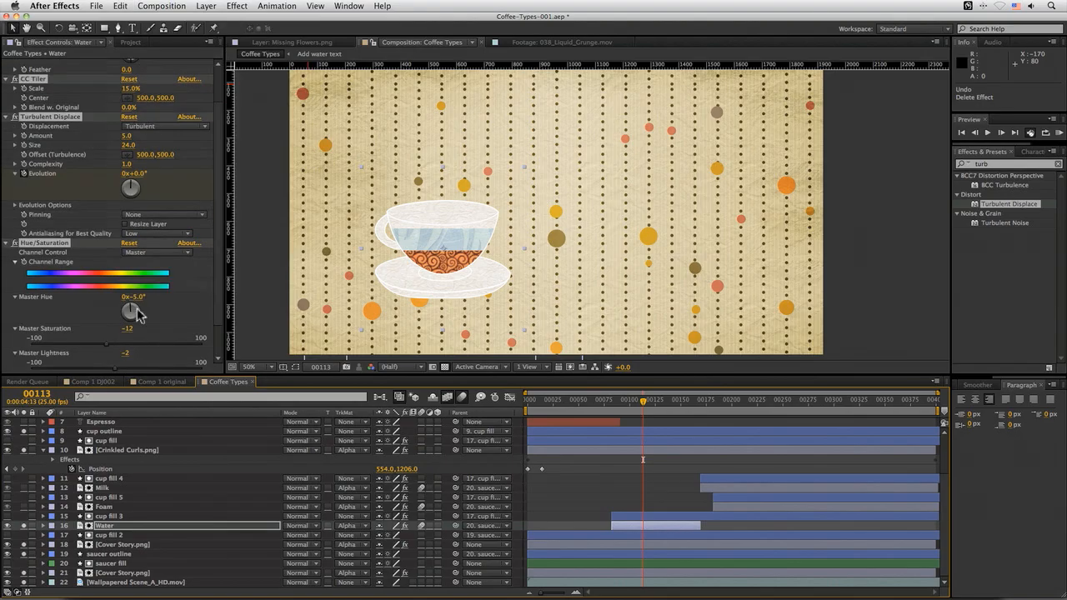
scroll(200, 225, up, 2)
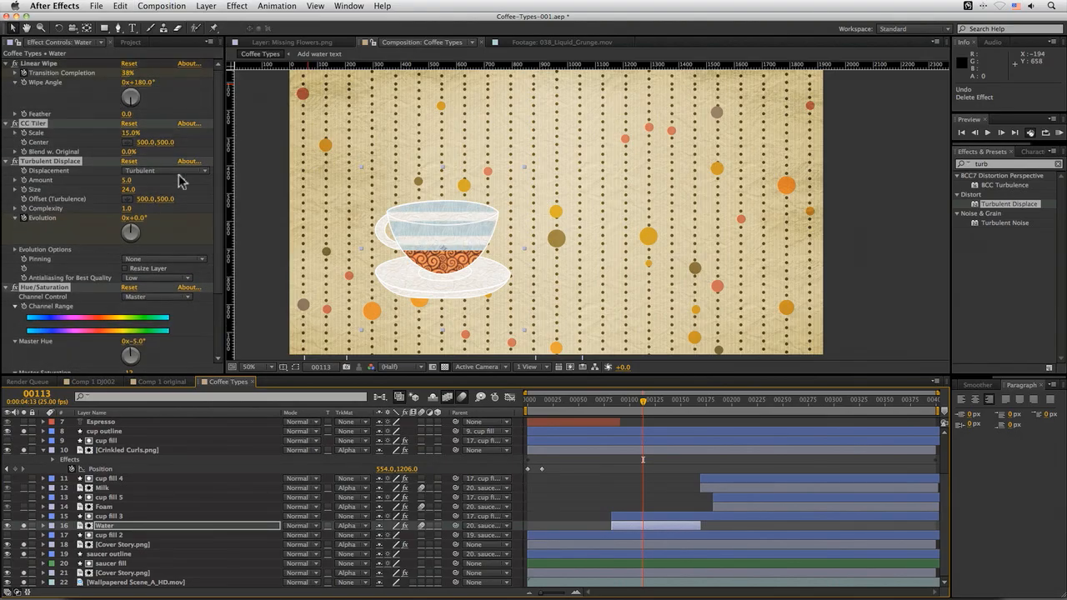
Move CC Tiler above Linear Wipe on the Water layer and set its Scale to 44%
click(5, 124)
click(29, 169)
click(6, 123)
drag(42, 63, 55, 155)
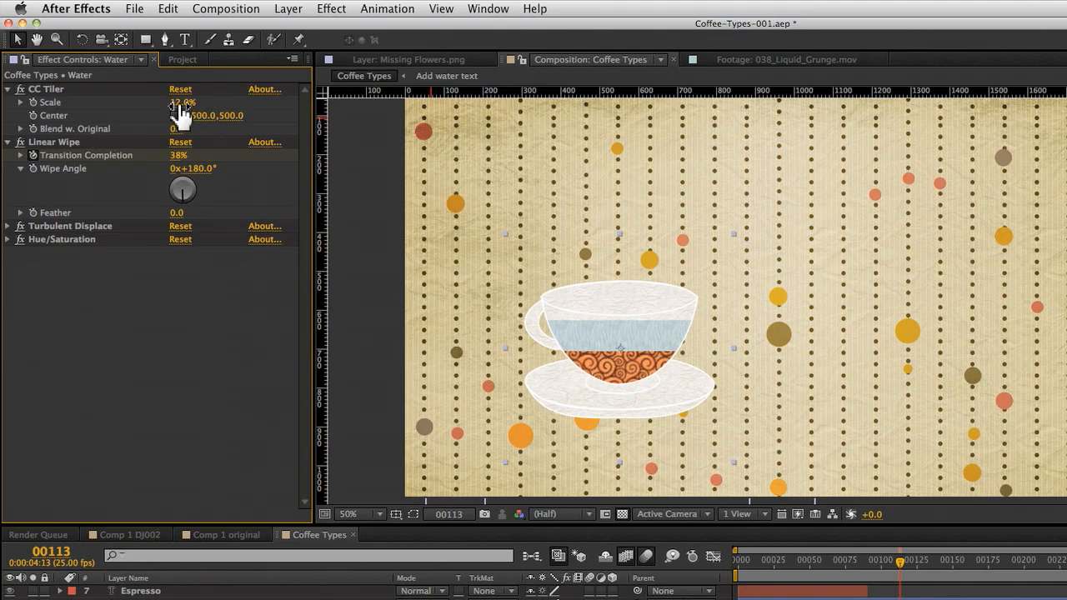
drag(131, 74, 149, 73)
drag(205, 103, 204, 103)
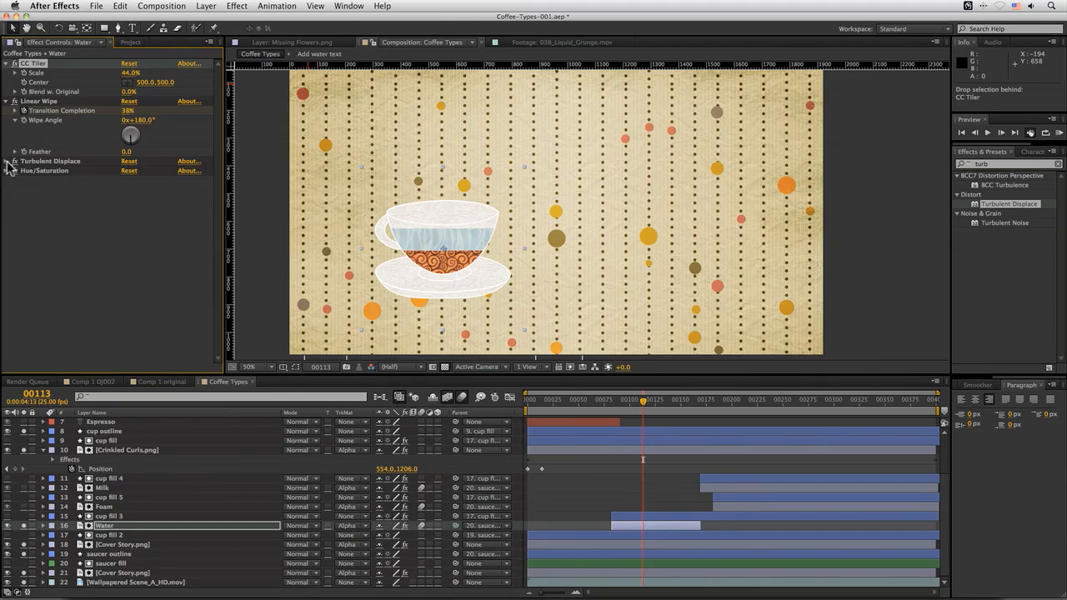
Set the Water layer's Turbulent Displace Amount to 30 and scrub to frame 138 to check the motion
click(7, 226)
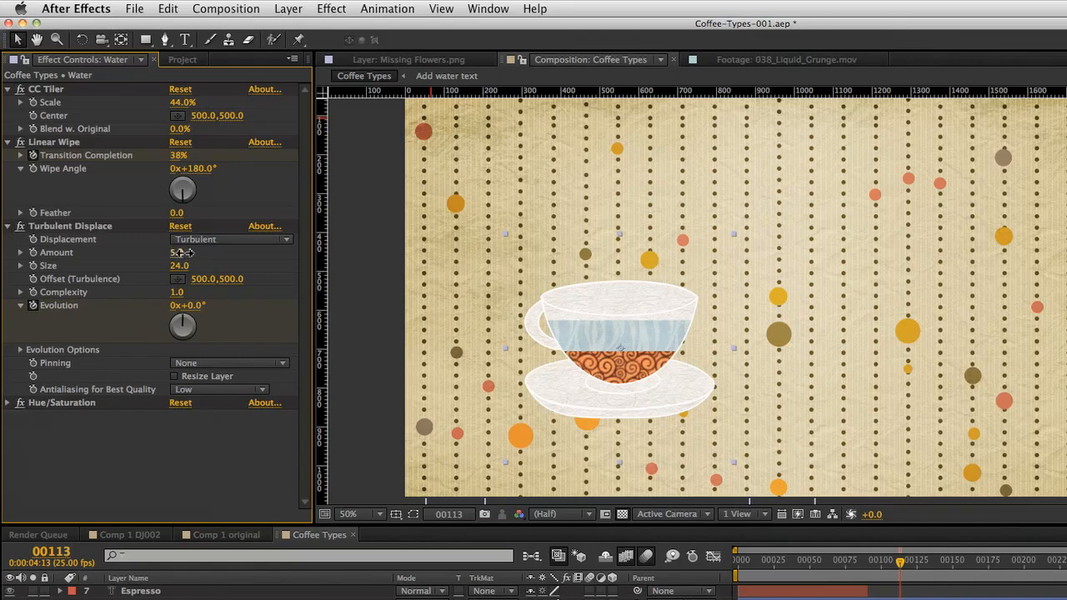
mouse_move(181, 252)
mouse_down()
mouse_move(190, 252)
mouse_move(180, 252)
mouse_up()
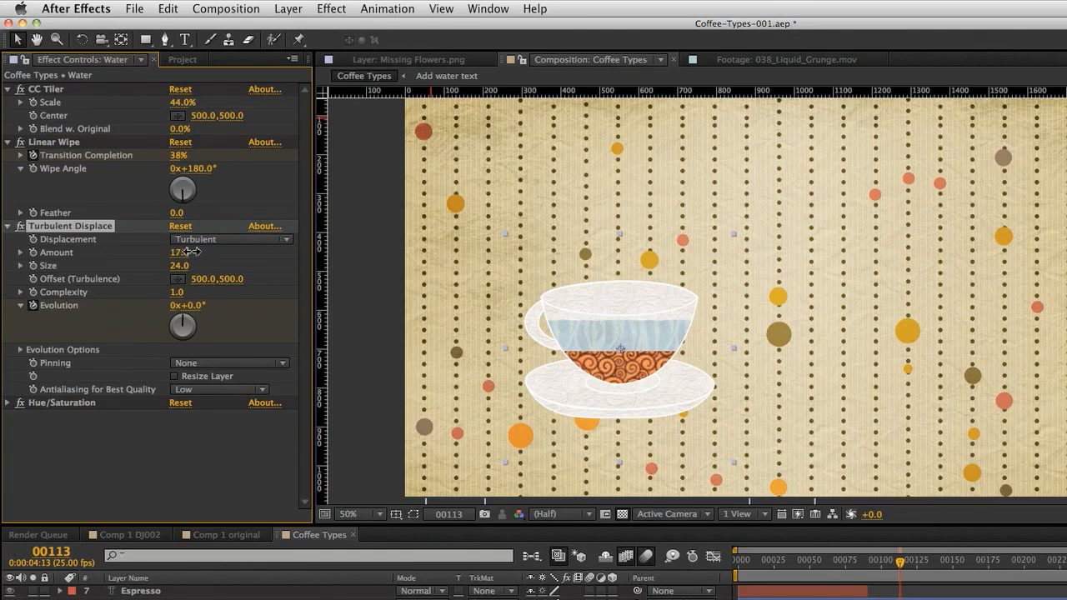
drag(196, 251, 199, 253)
drag(900, 564, 907, 569)
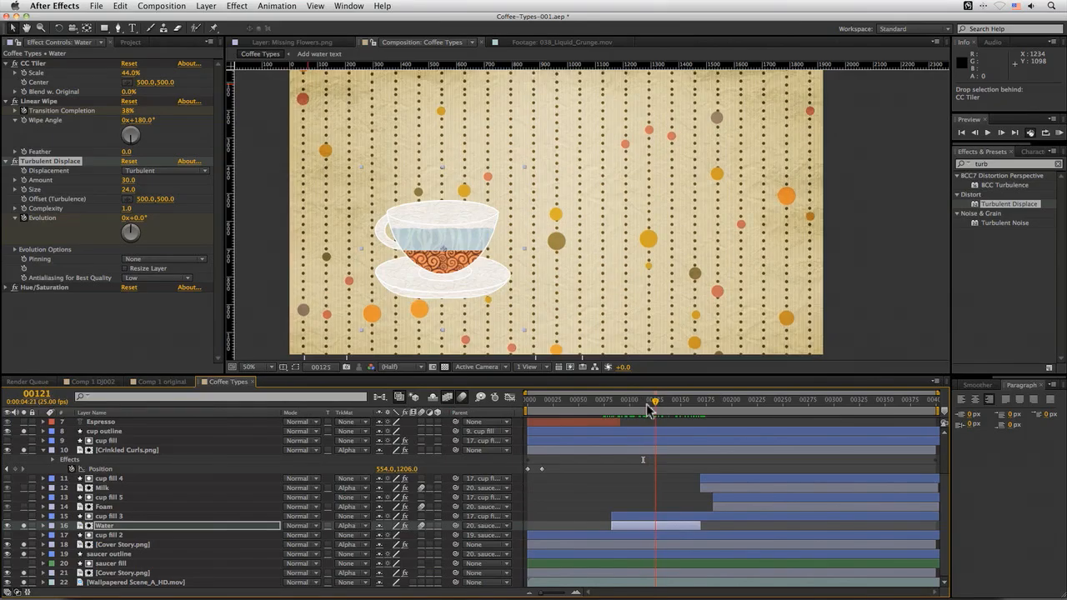
mouse_move(651, 409)
mouse_down()
mouse_move(614, 409)
mouse_move(670, 409)
mouse_up()
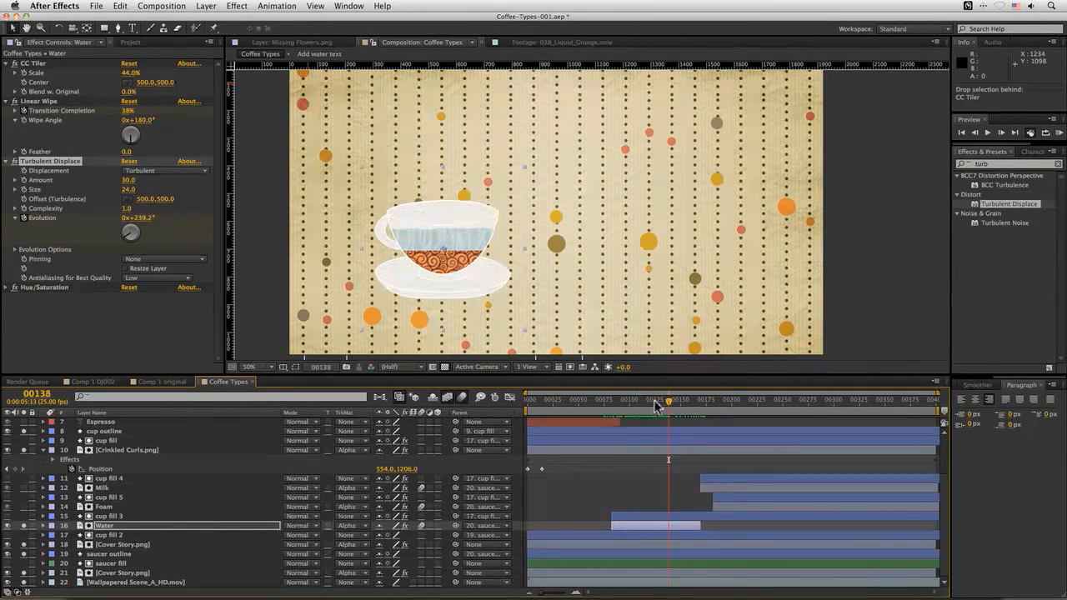
Reset the Water layer's Hue/Saturation, colorize it blue with hue 199° and saturation 38, and scrub back to check it
click(6, 288)
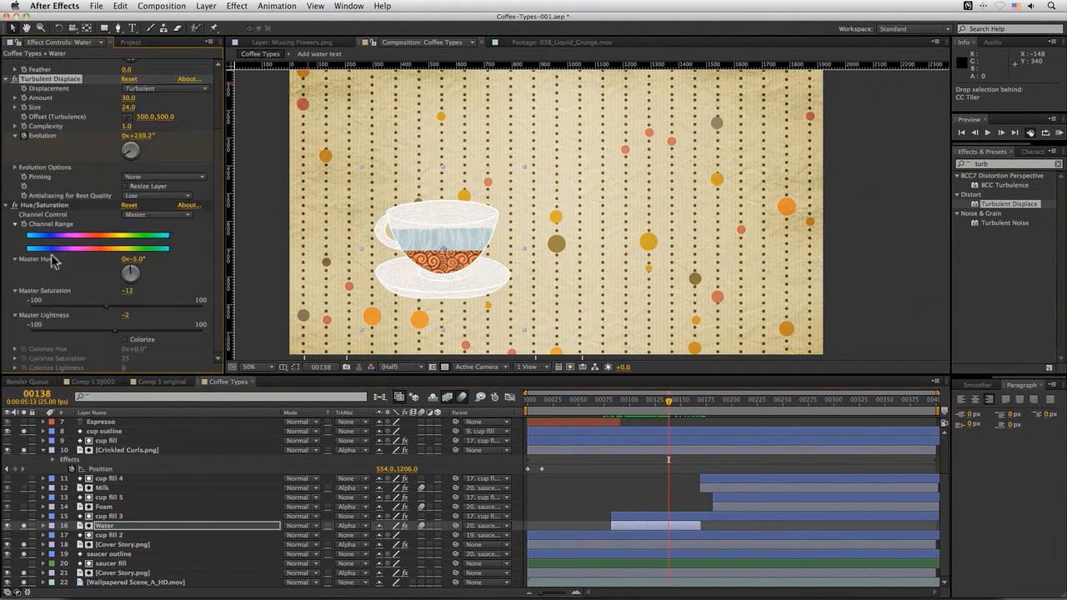
click(128, 206)
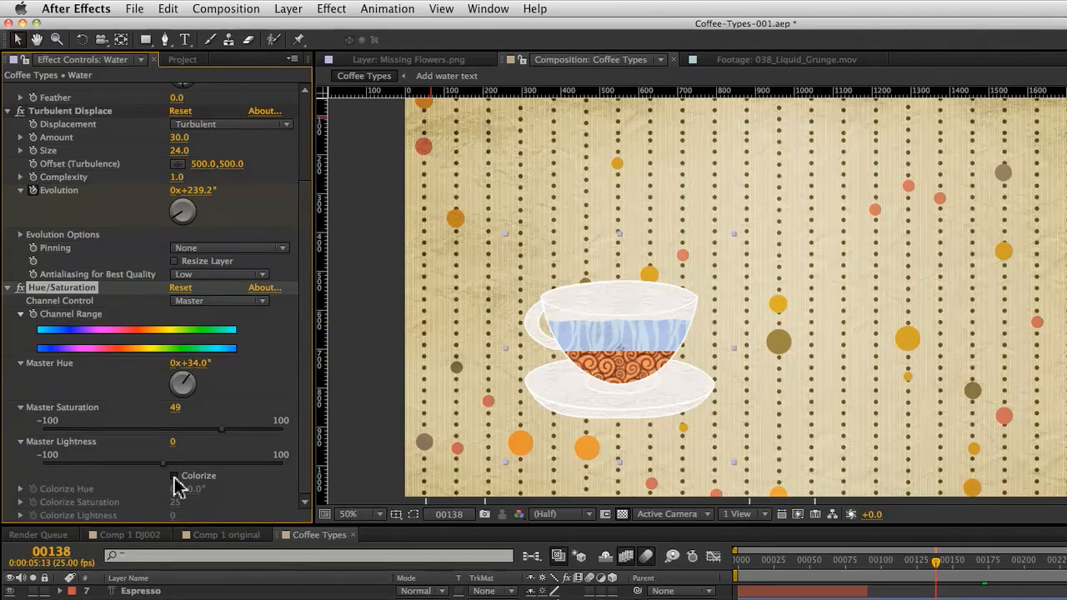
click(124, 339)
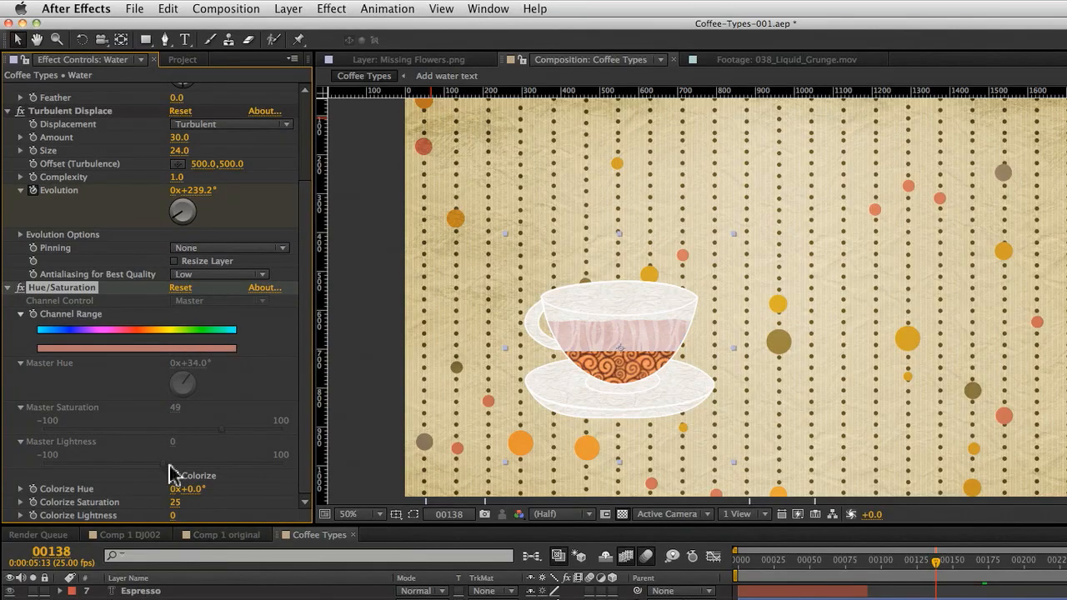
drag(204, 489, 348, 489)
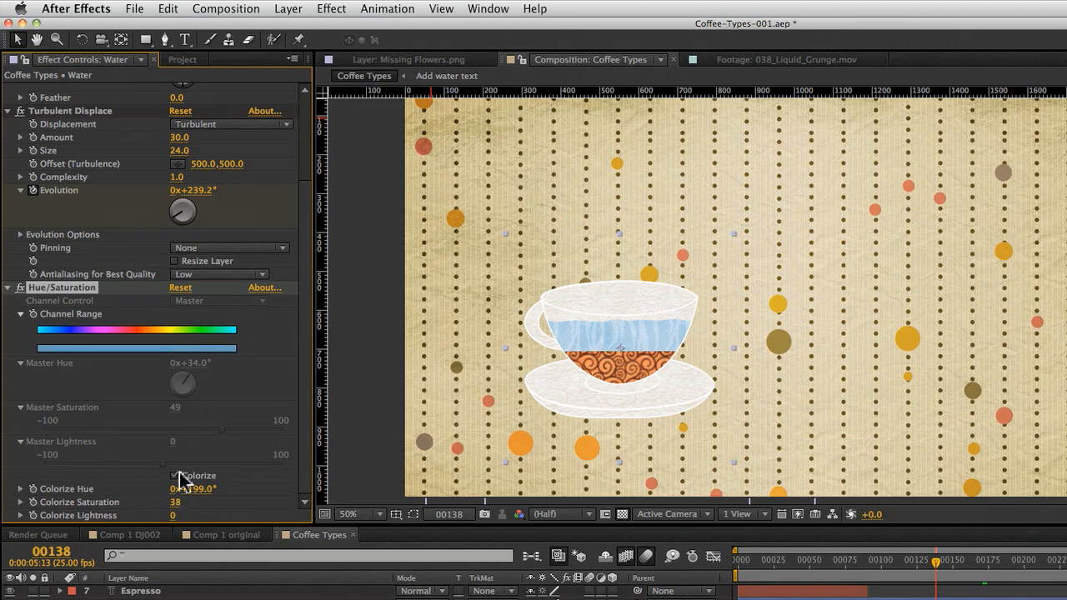
drag(936, 563, 875, 572)
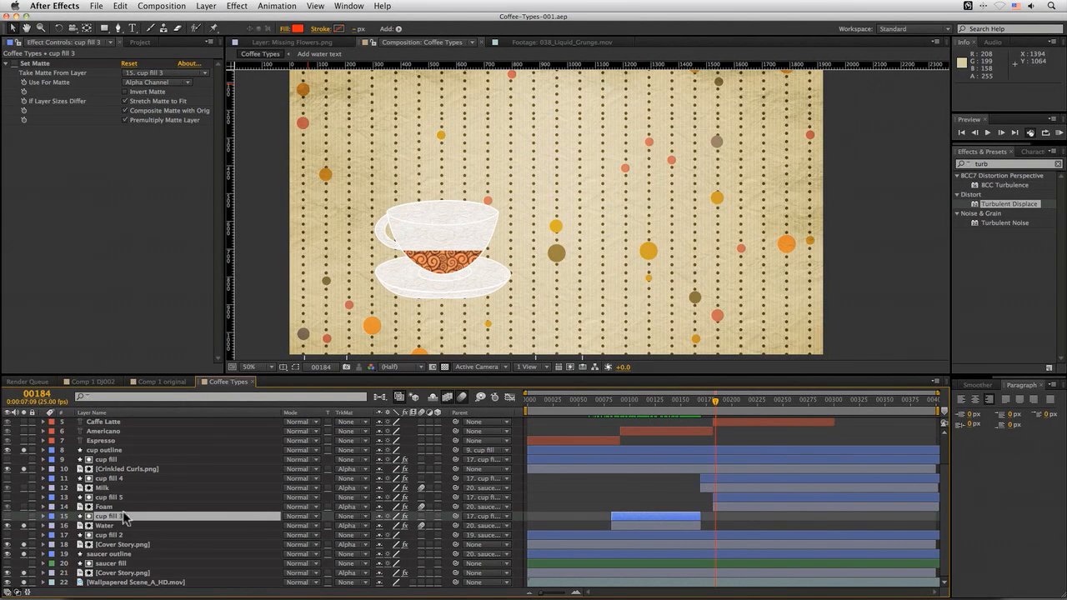
Replace the Foam layer's source with the Horizontal Setting.png texture and remove its Fill effect, viewing it at frame 194
click(121, 507)
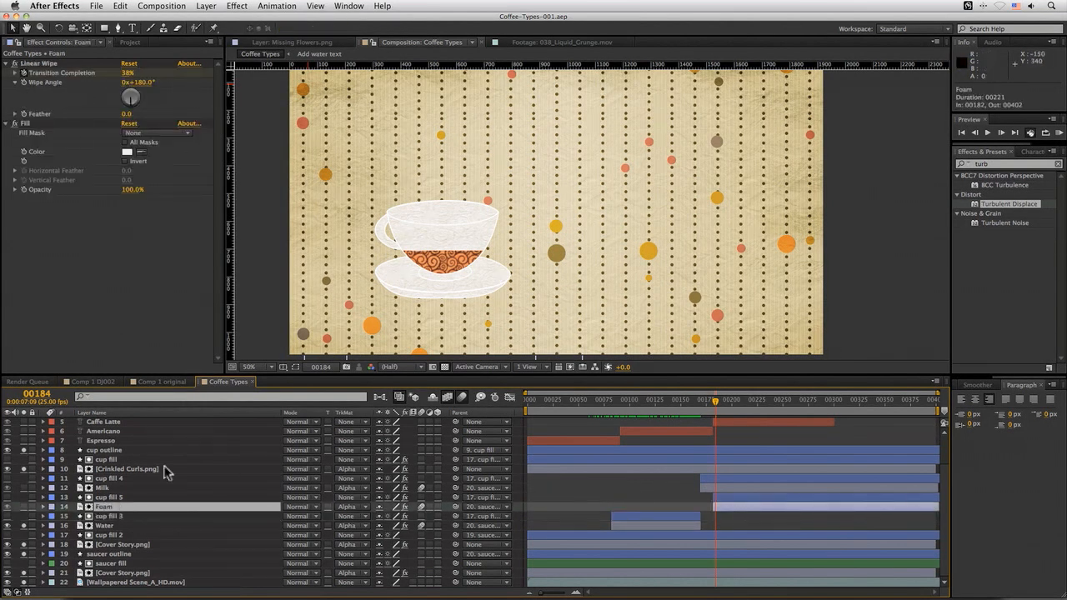
click(165, 516)
key(super+0)
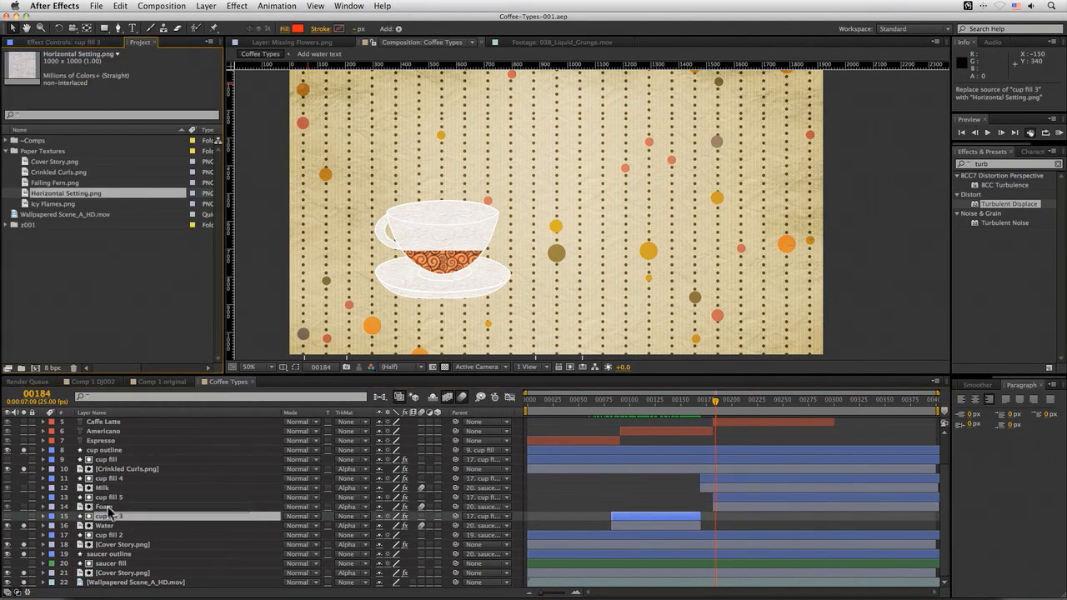
click(109, 506)
drag(59, 194, 725, 421)
key(F3)
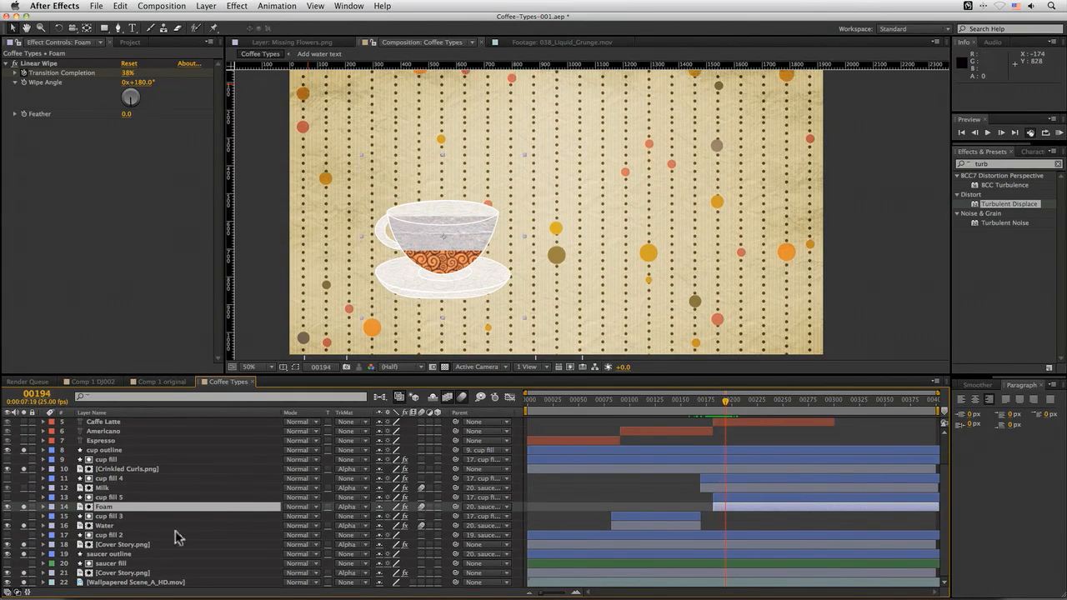
Copy CC Tiler, Turbulent Displace and Hue/Saturation from the Water layer and paste them onto the Foam layer
click(122, 525)
click(35, 64)
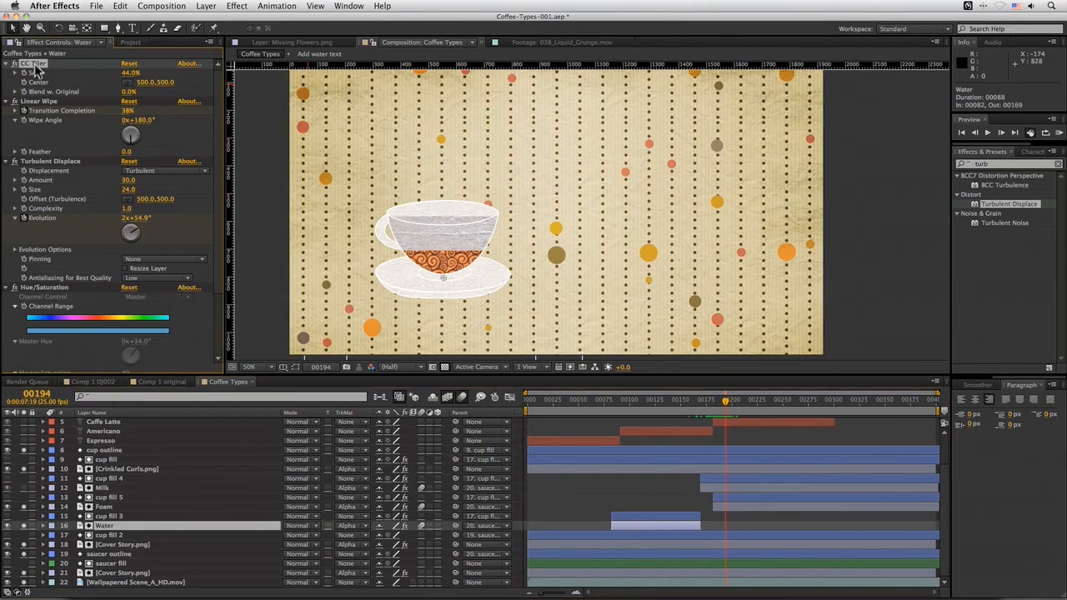
click(50, 161)
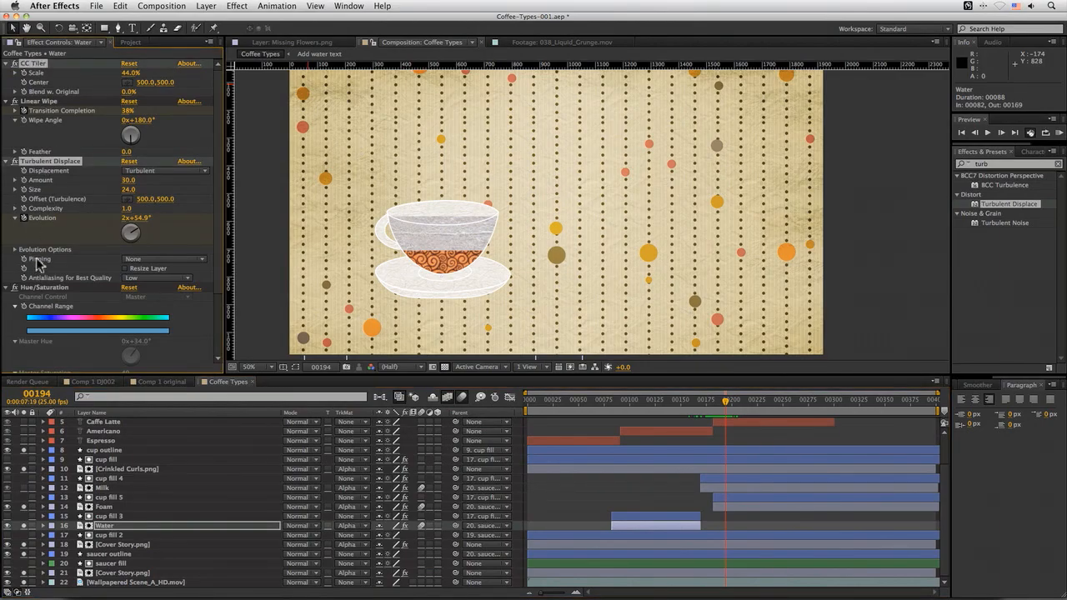
click(45, 288)
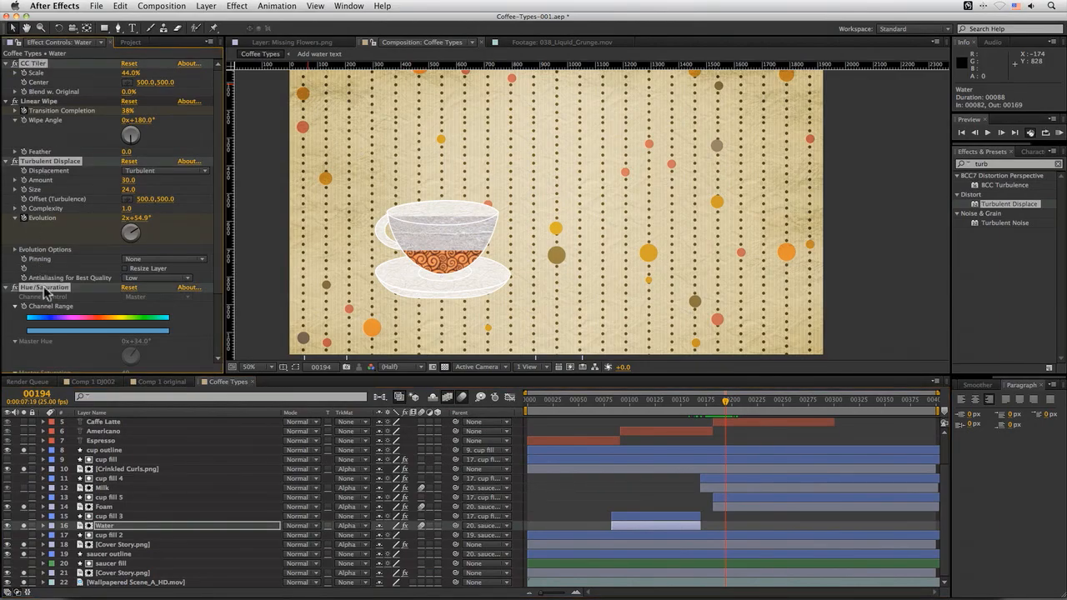
click(103, 507)
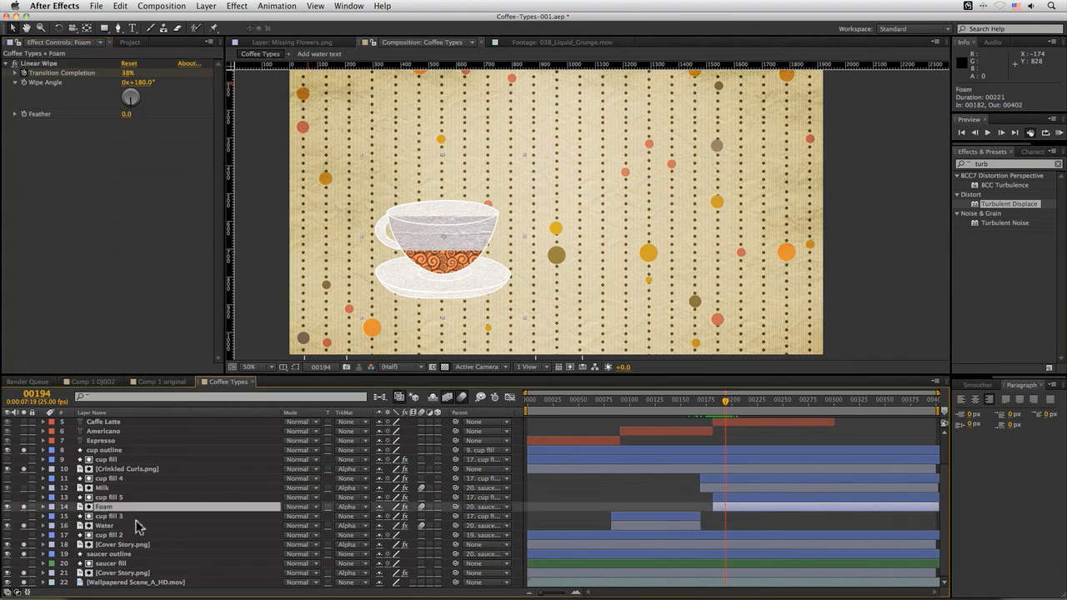
key(super+v)
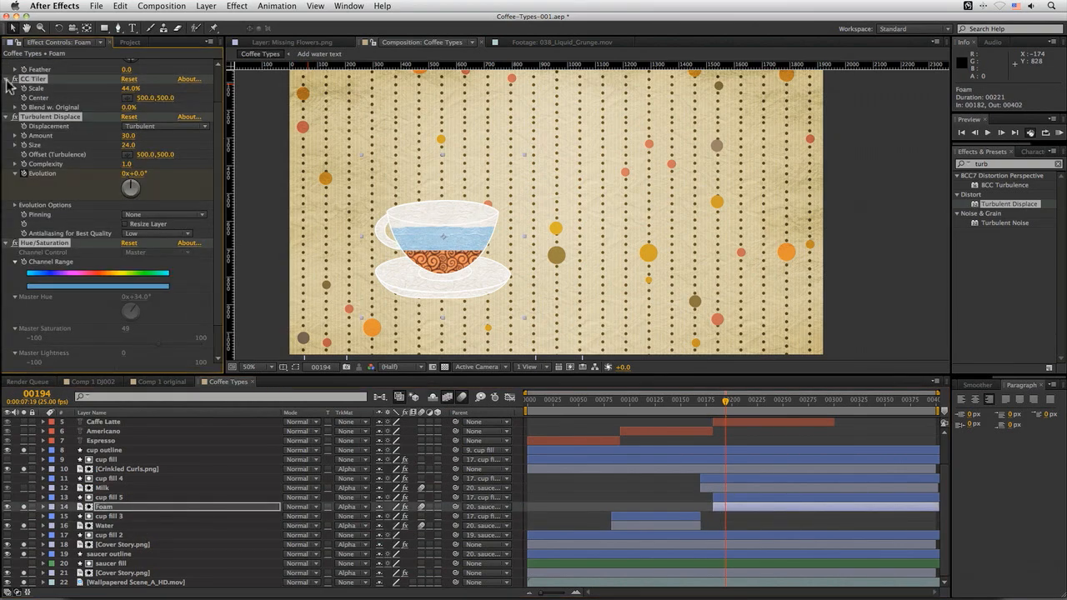
Collapse the pasted effects on the Foam layer and move CC Tiler above Linear Wipe
click(6, 79)
click(85, 192)
drag(36, 128, 59, 67)
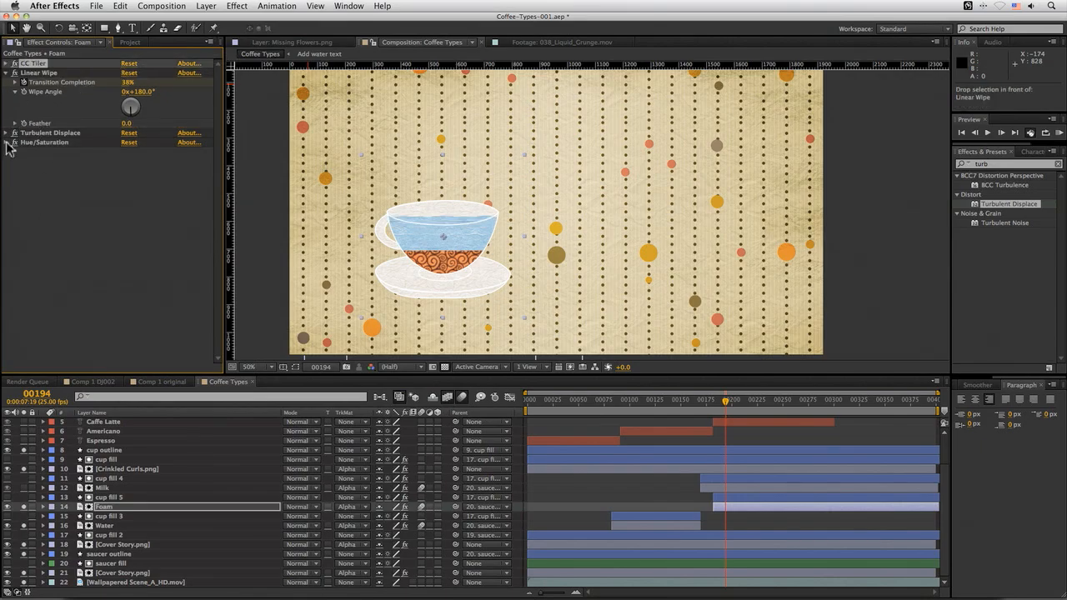
Reset the Hue/Saturation effect on the Foam layer and delete it
click(7, 143)
click(129, 143)
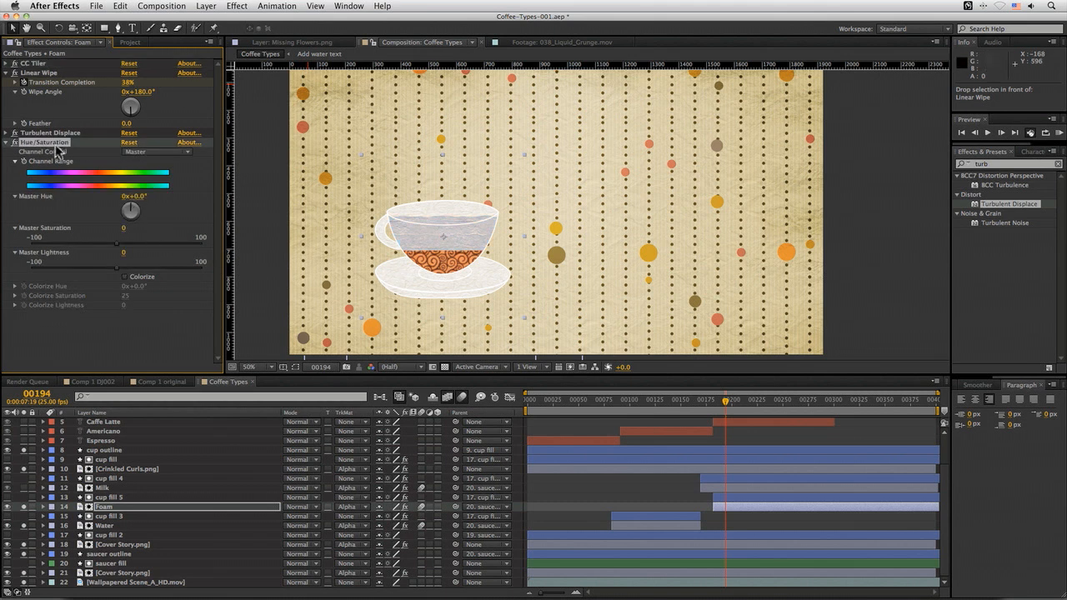
key(Delete)
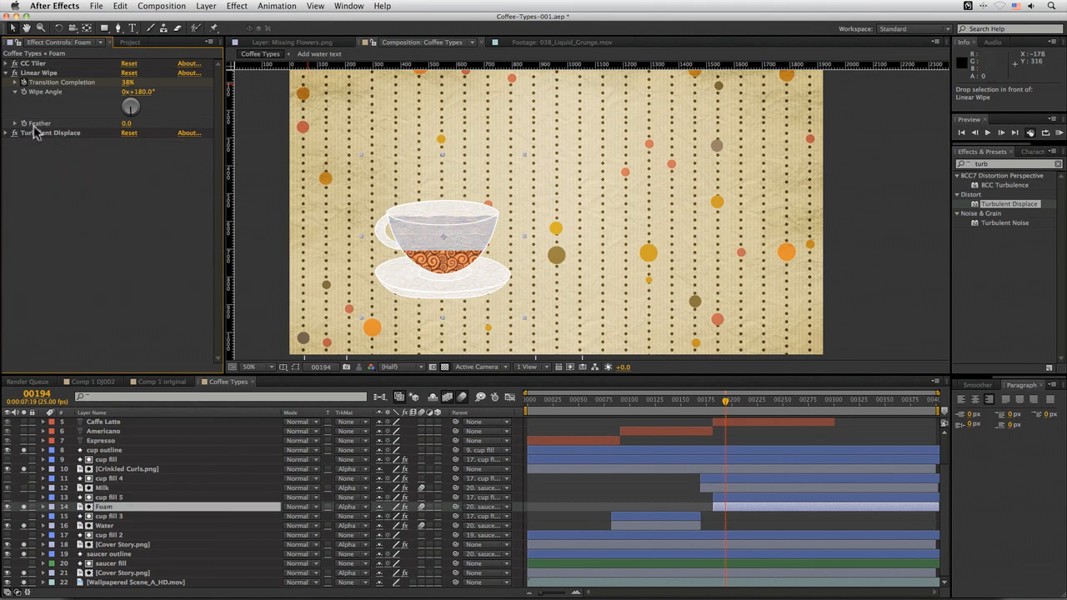
Apply a Curves color correction to the Foam layer and raise the middle of its RGB curve to brighten the texture
click(205, 6)
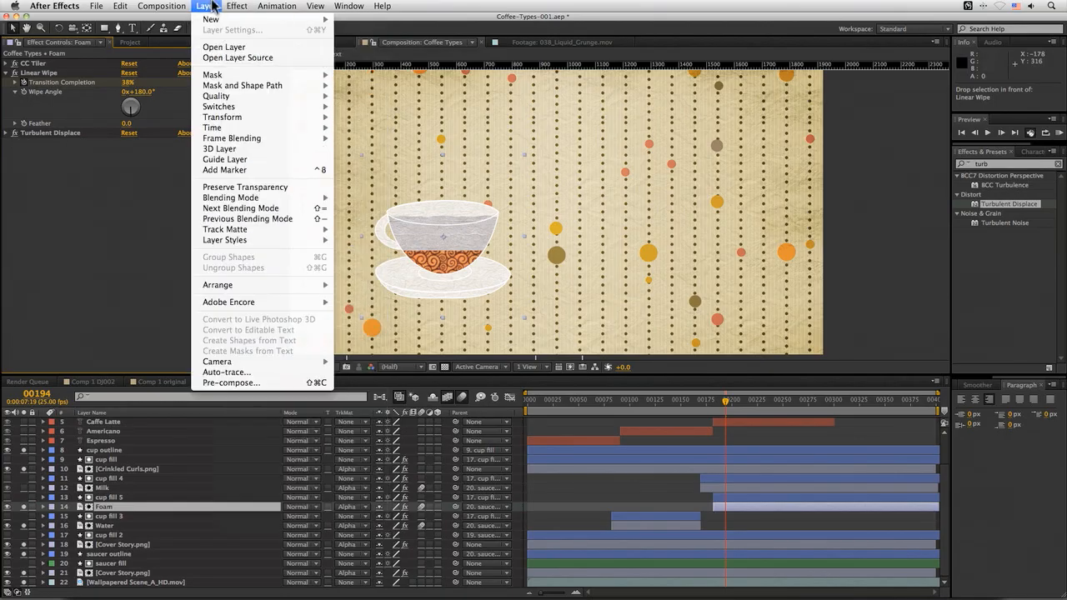
mouse_move(236, 6)
mouse_move(307, 199)
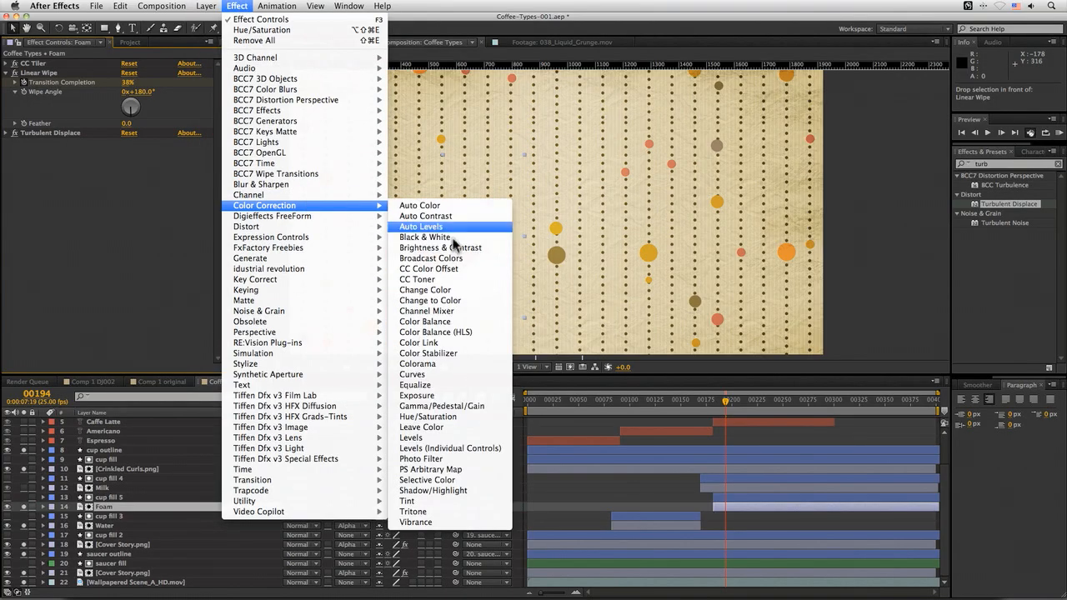
click(457, 375)
drag(75, 216, 72, 208)
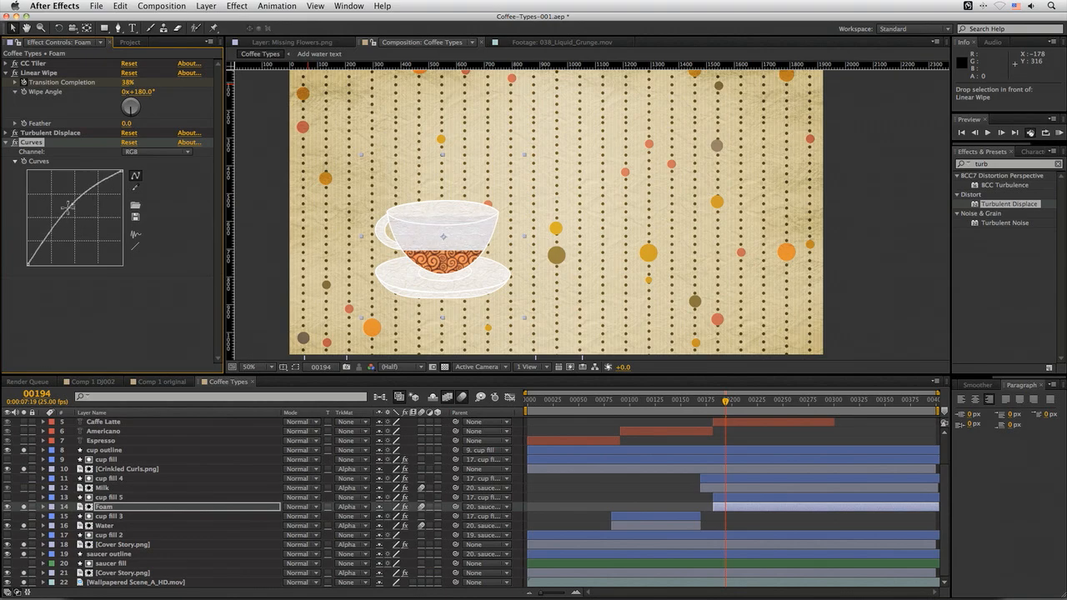
Add contrast to the Foam layer with an S-shaped RGB curve, lowering the shadows and raising the highlights, checking it at frame 232
key(period)
key(space)
drag(393, 307, 580, 244)
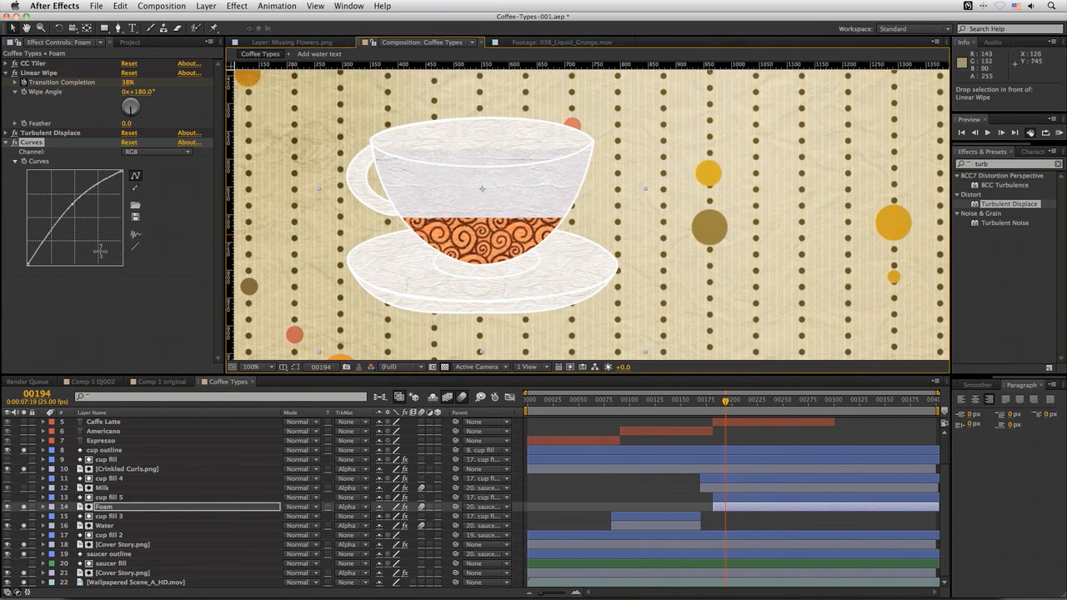
drag(52, 238, 48, 250)
mouse_move(750, 404)
mouse_down()
mouse_move(782, 404)
mouse_move(755, 406)
mouse_up()
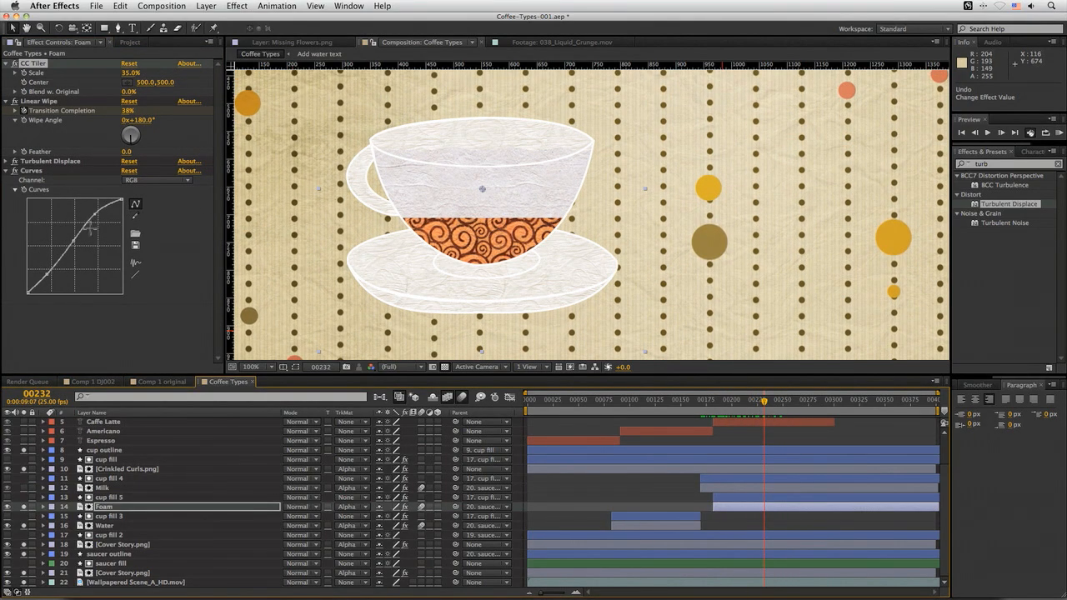
drag(94, 218, 96, 208)
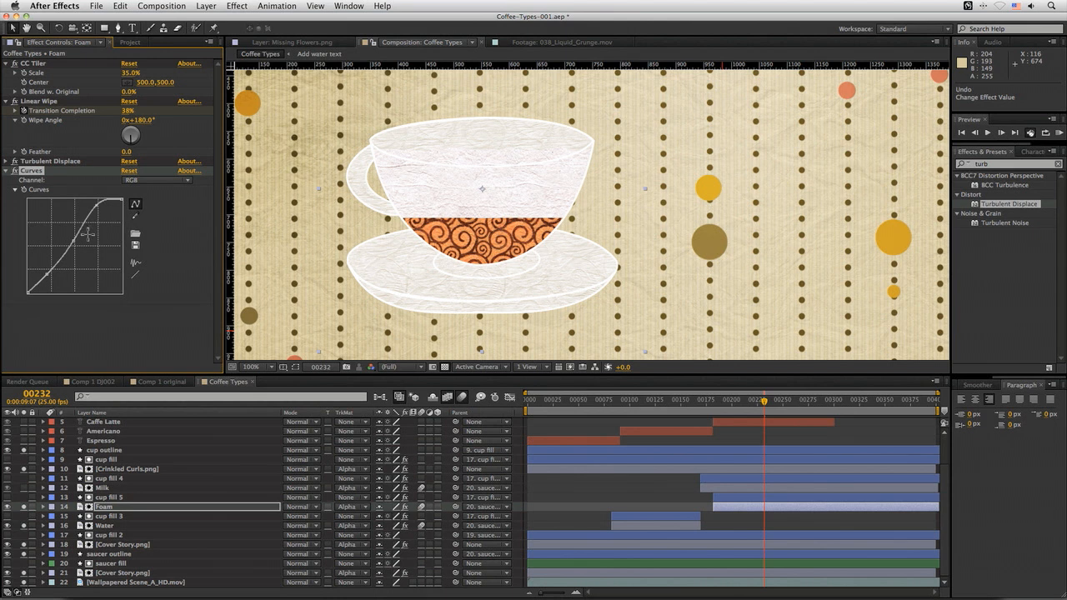
Fine-tune the midtone point of the Foam layer's Curves effect
drag(73, 243, 73, 246)
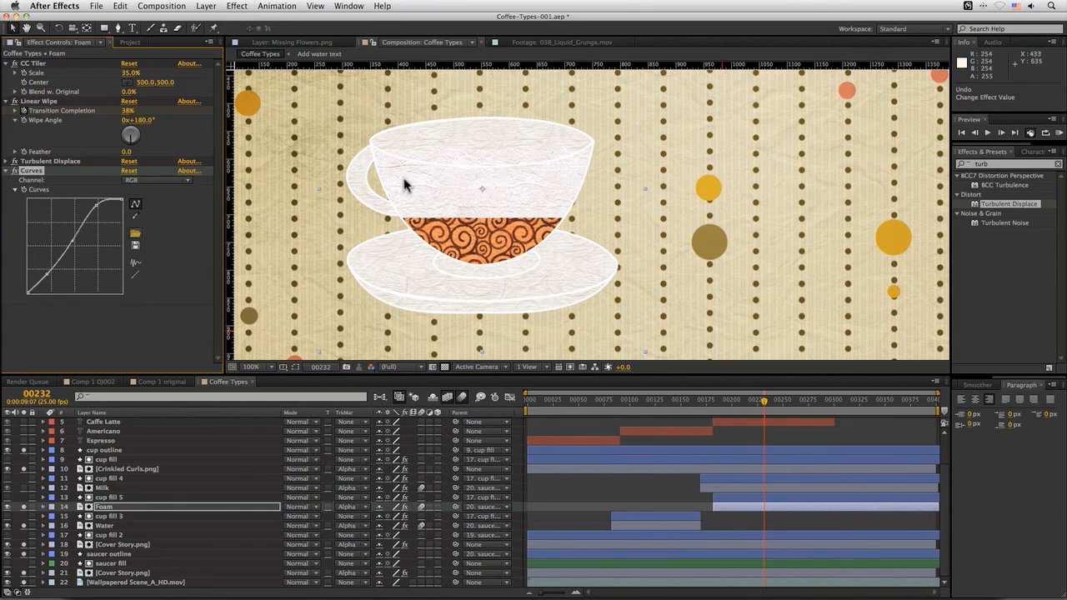
mouse_move(768, 405)
mouse_down()
mouse_move(792, 404)
mouse_move(739, 405)
mouse_move(760, 403)
mouse_up()
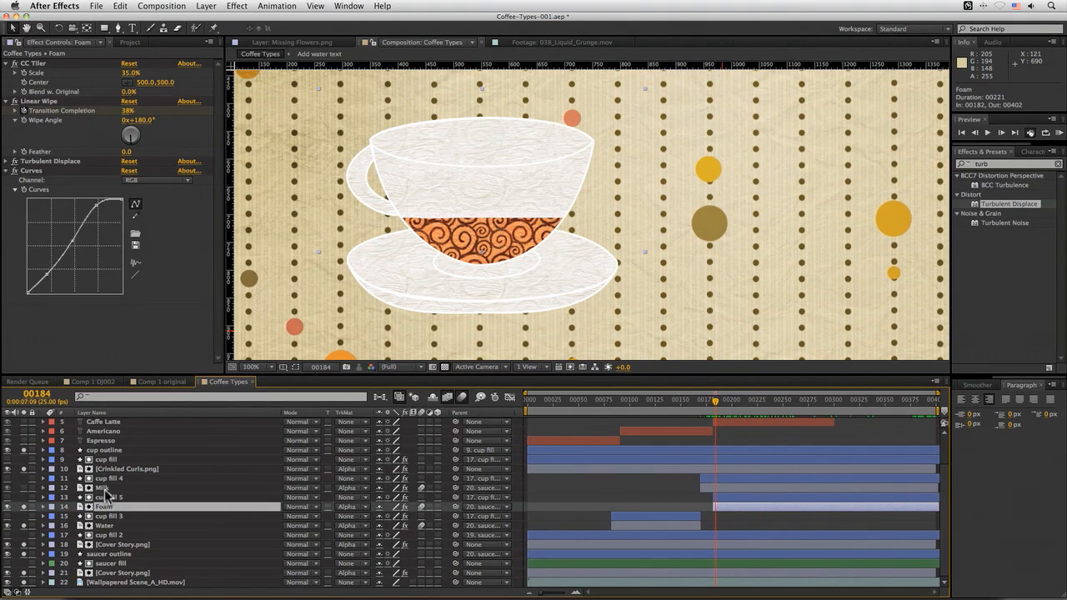
Replace the source of the Milk layer with the Horizontal Setting.png paper texture
click(130, 42)
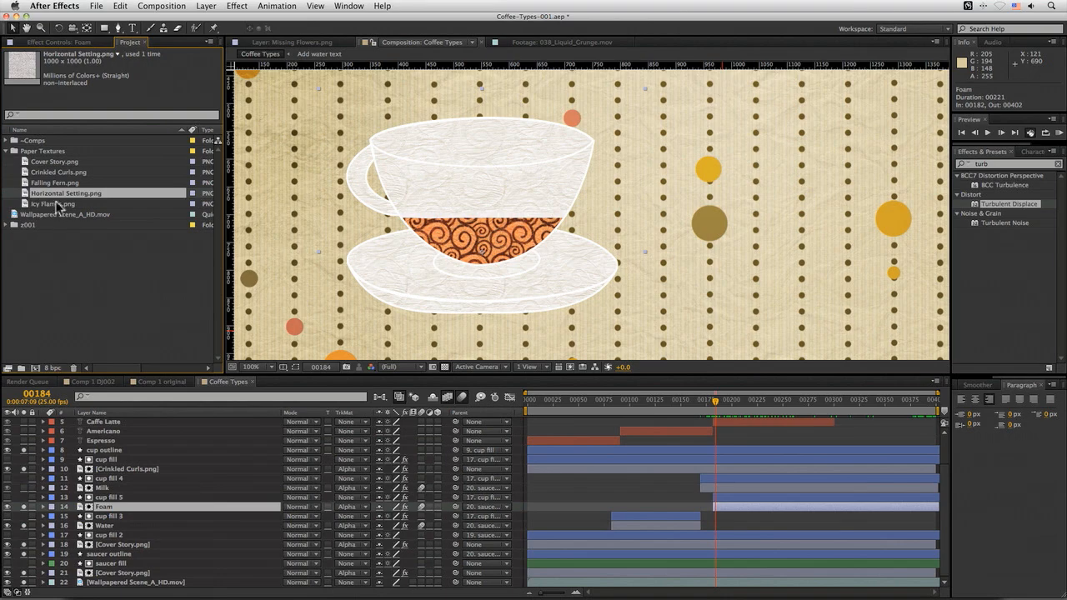
drag(62, 199, 129, 487)
click(114, 489)
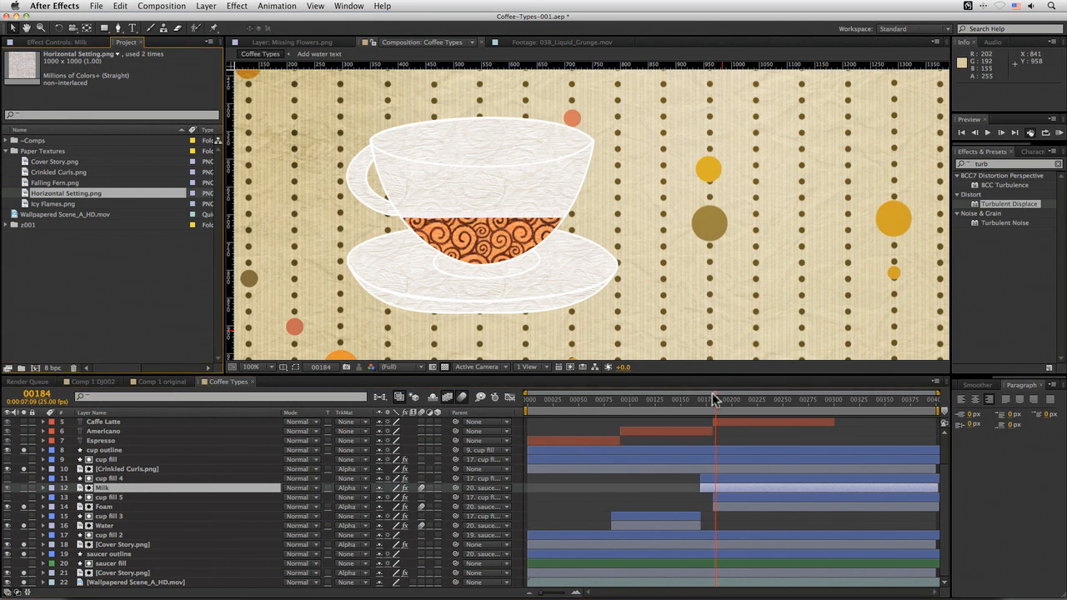
Solo the Milk layer and review its texture around frame 204
drag(706, 400, 742, 401)
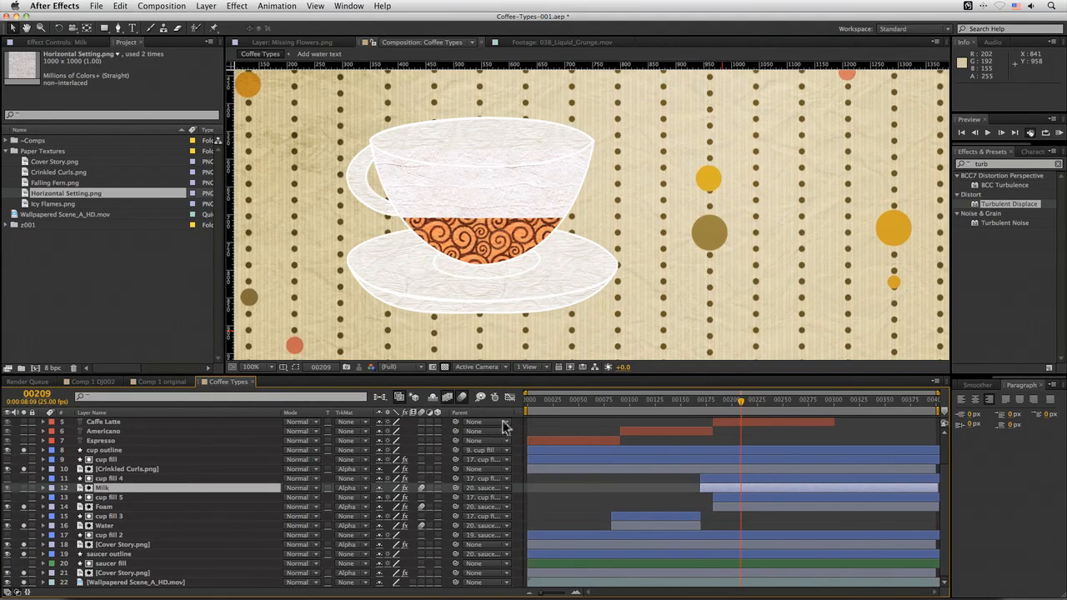
drag(720, 404, 732, 405)
click(25, 490)
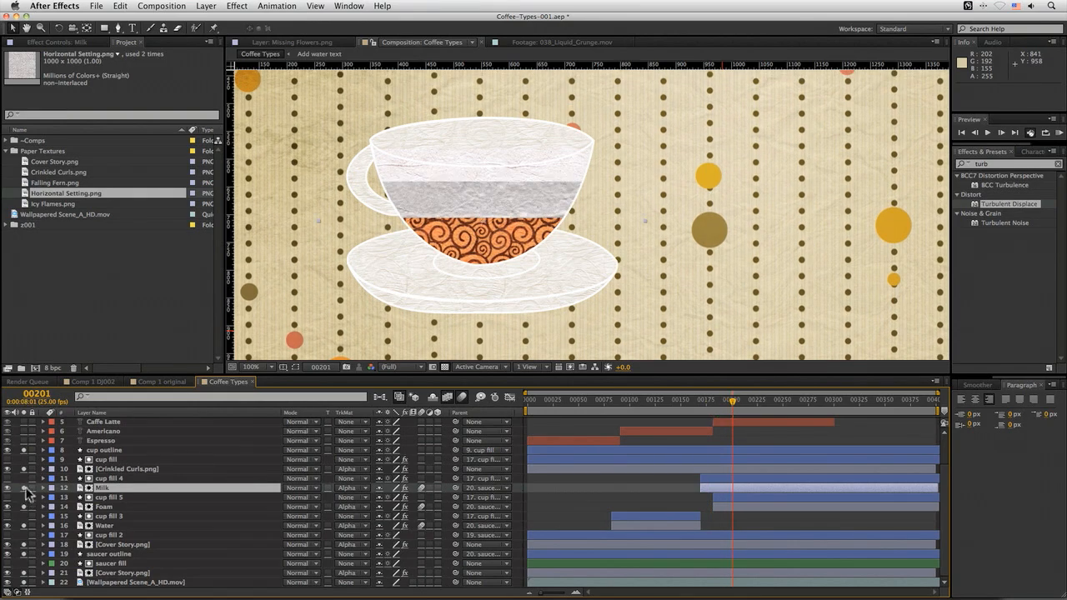
drag(698, 404, 736, 405)
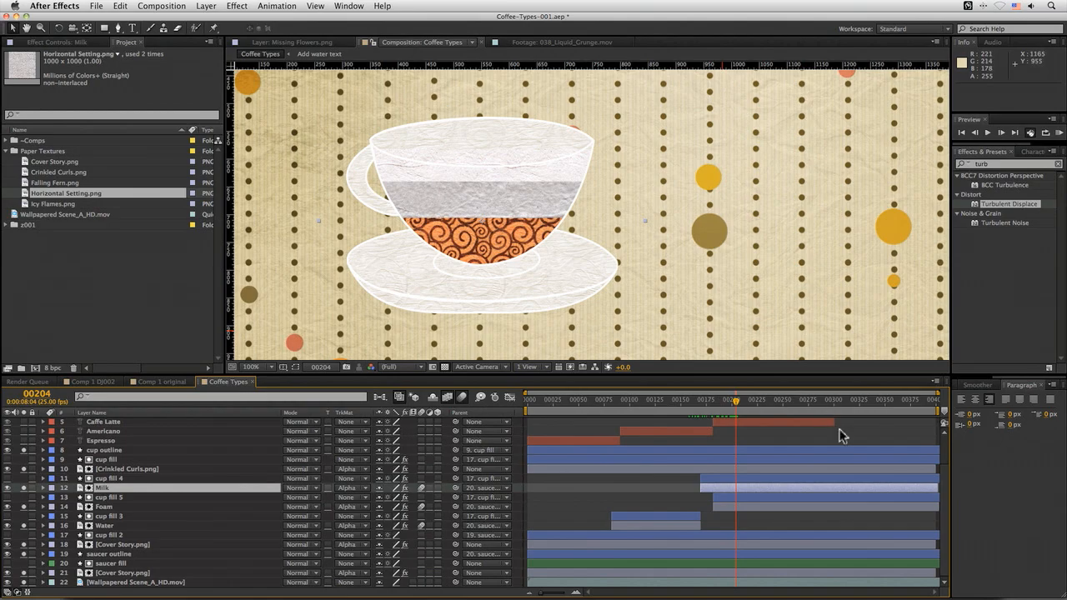
Copy CC Tiler, Turbulent Displace and Curves from the Foam layer to the Milk layer, placing CC Tiler above Linear Wipe
click(114, 507)
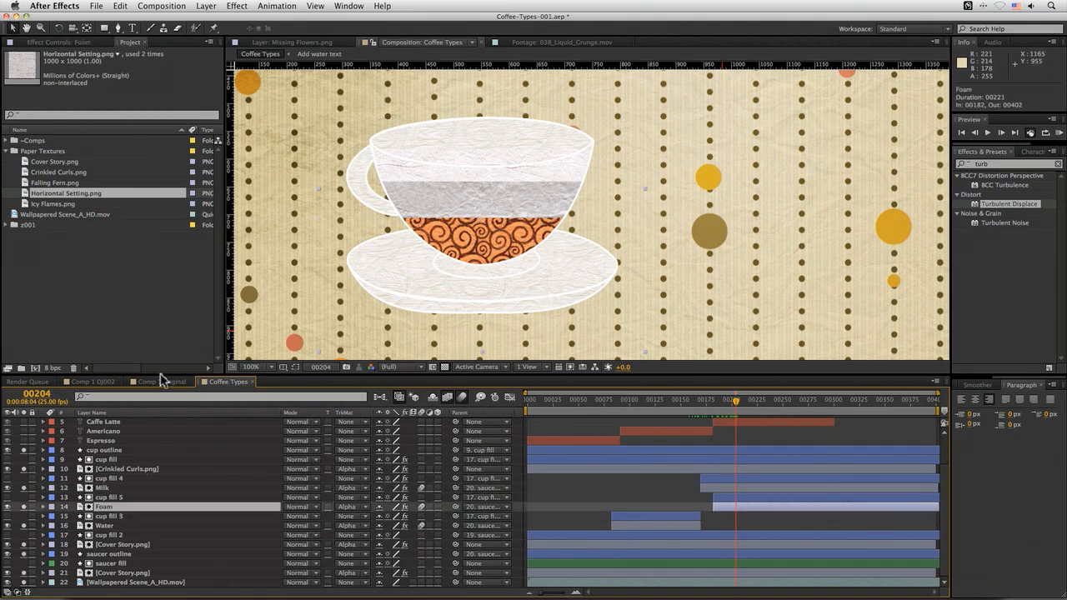
click(86, 43)
click(44, 64)
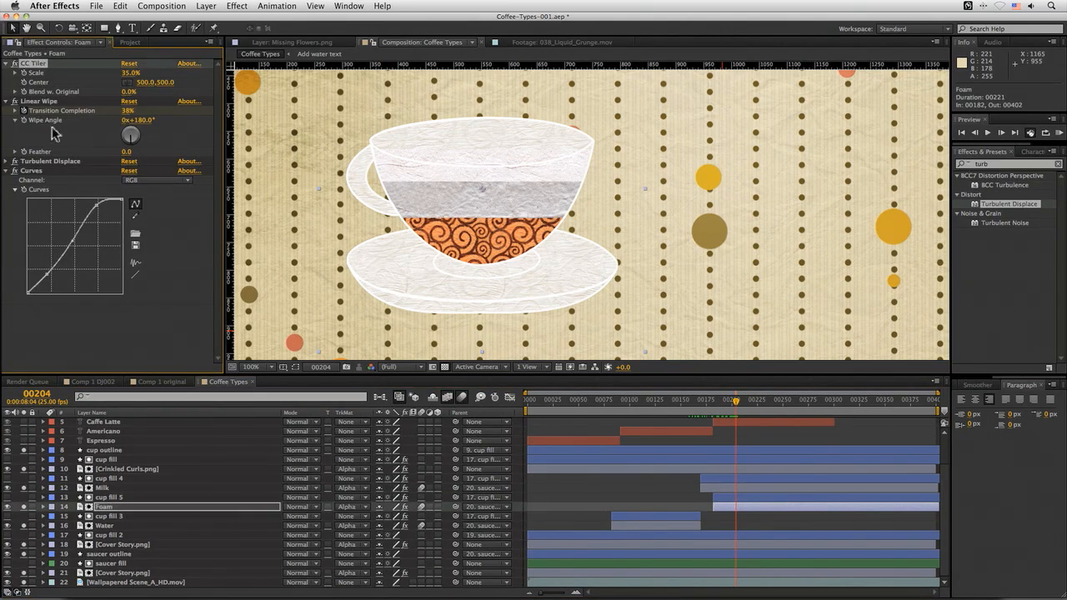
super+click(44, 171)
super+click(50, 161)
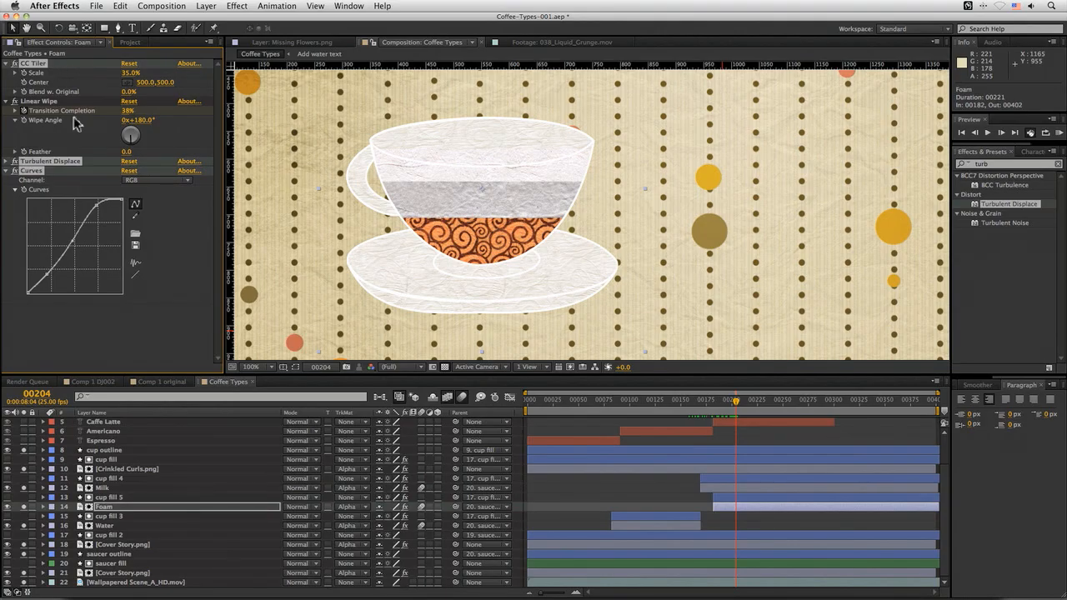
click(113, 489)
key(super+v)
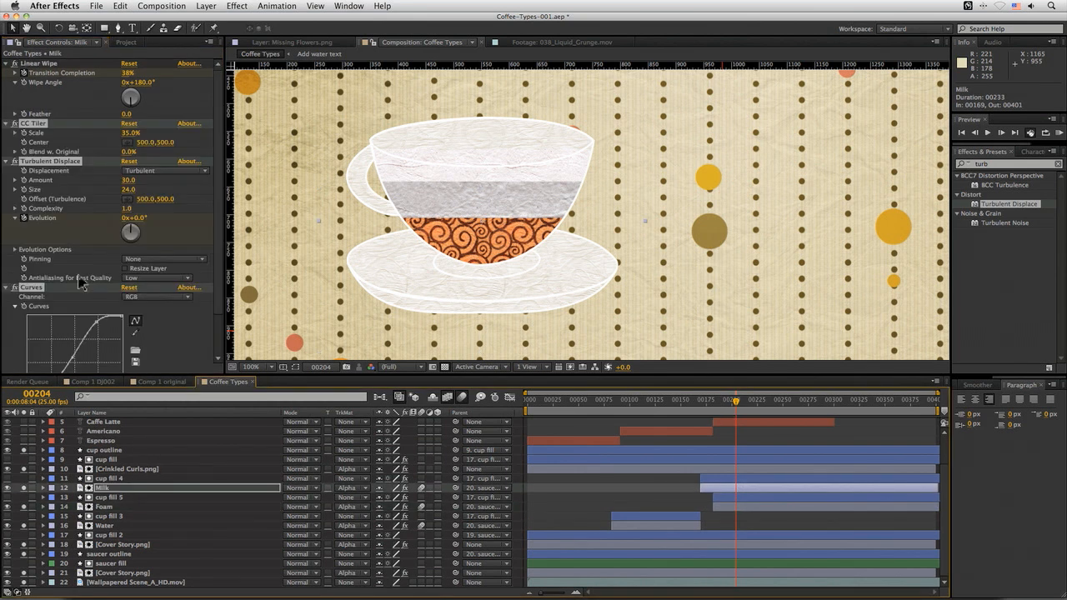
drag(20, 127, 47, 62)
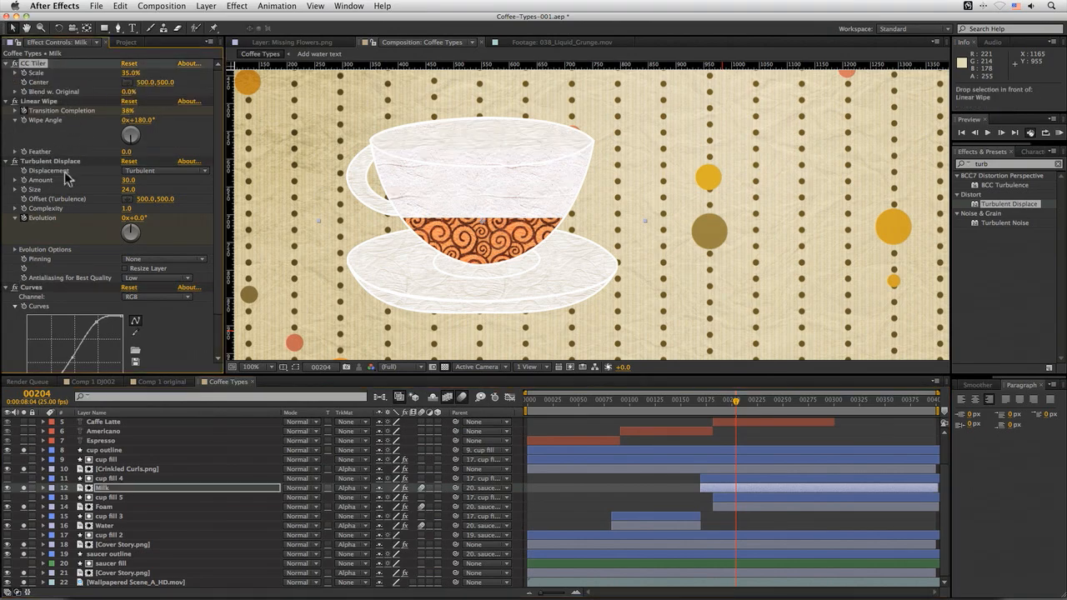
Reset the Curves effect on the Milk layer and raise its midtones and shadows to lighten the texture
click(70, 291)
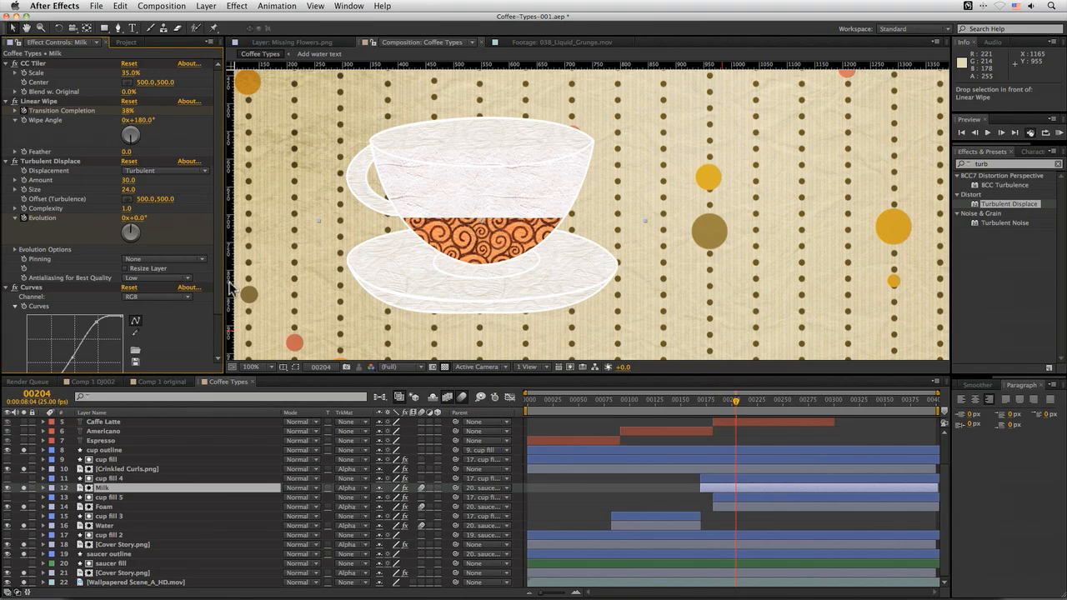
click(130, 287)
drag(219, 223, 212, 321)
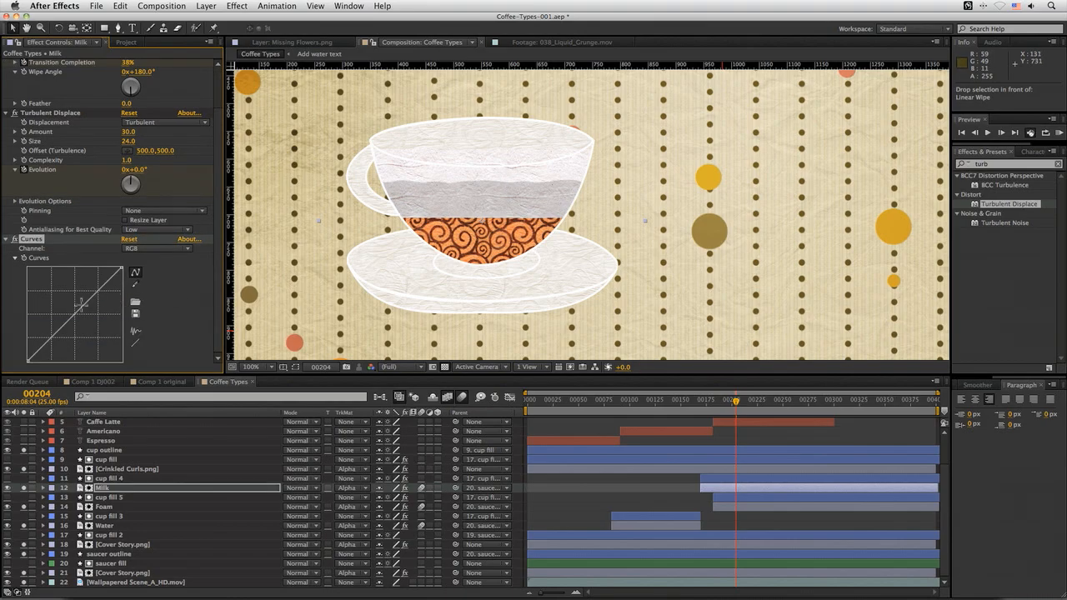
drag(73, 314, 43, 343)
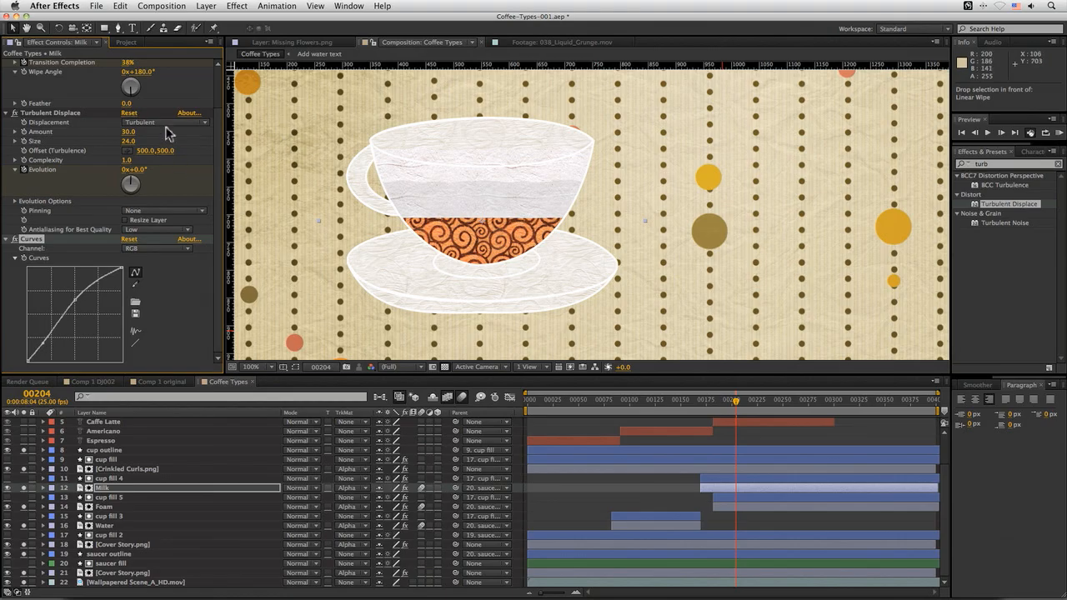
Set the Milk layer's Turbulent Displace Amount to 5 and its CC Tiler Scale to 22%
drag(128, 132, 113, 133)
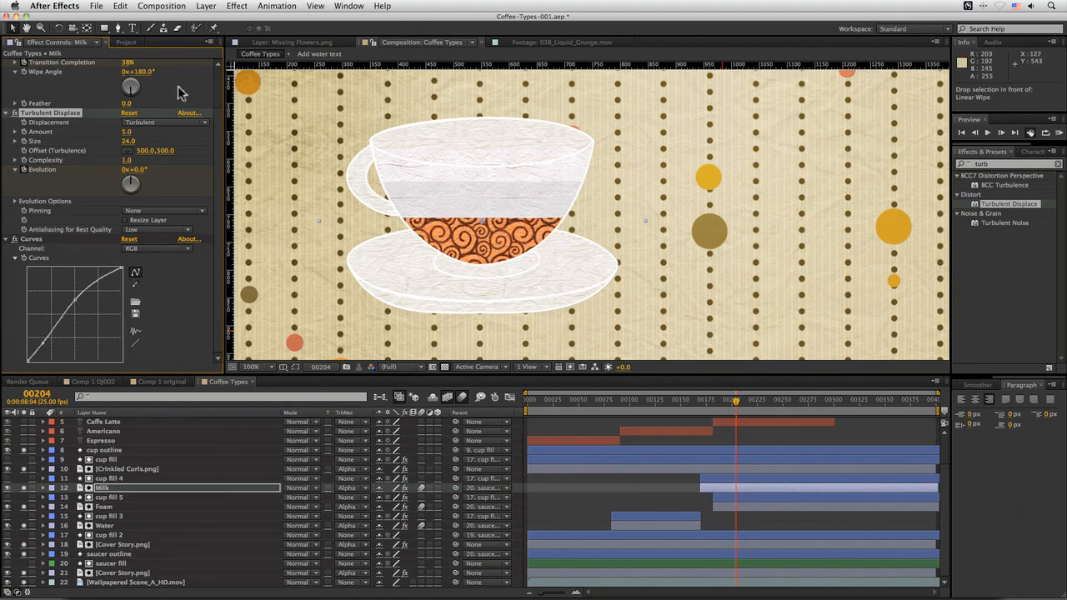
scroll(167, 108, up, 3)
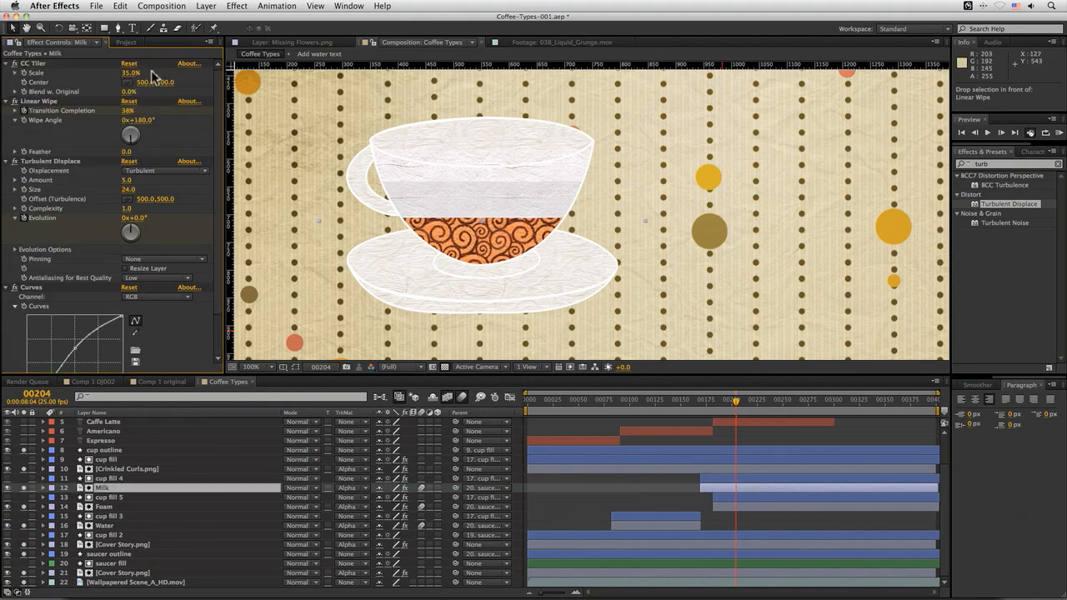
drag(121, 73, 111, 75)
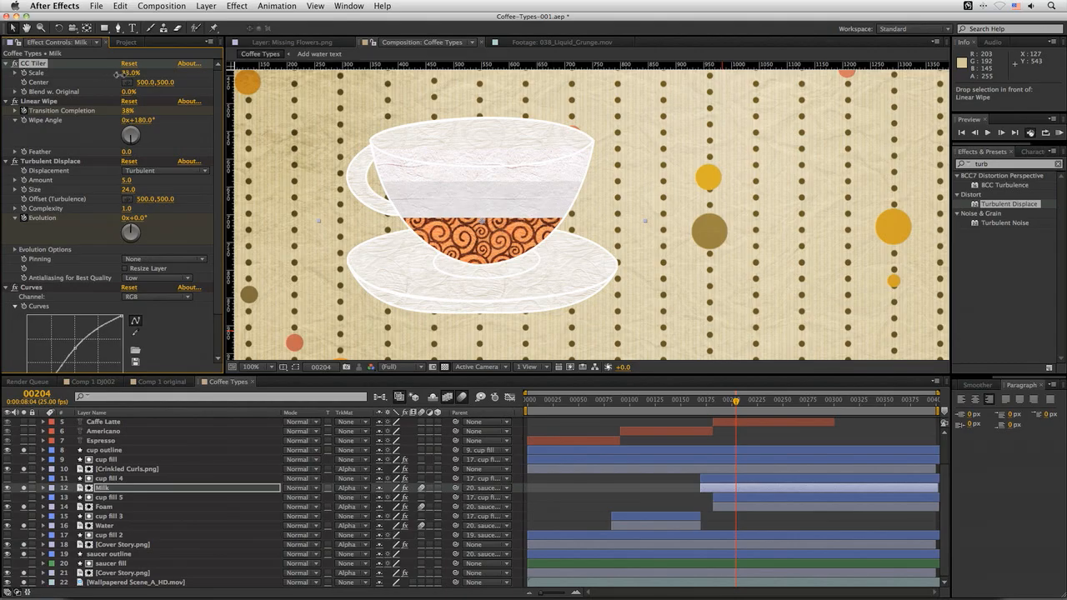
drag(116, 73, 128, 74)
key(comma)
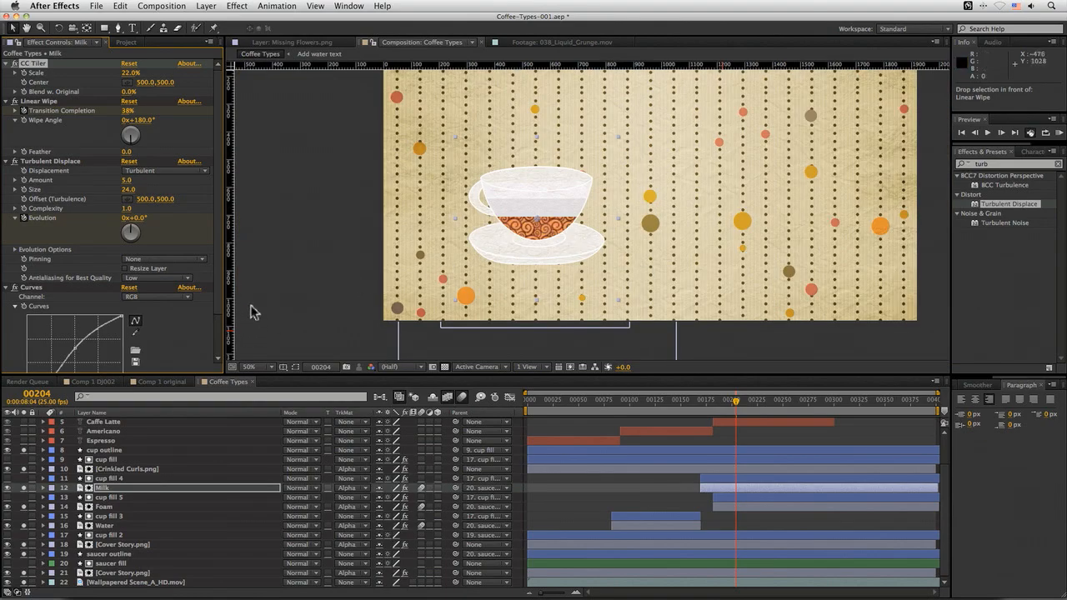
Shift the midtone point of the Foam layer's Curves to brighten the foam strongly
click(250, 334)
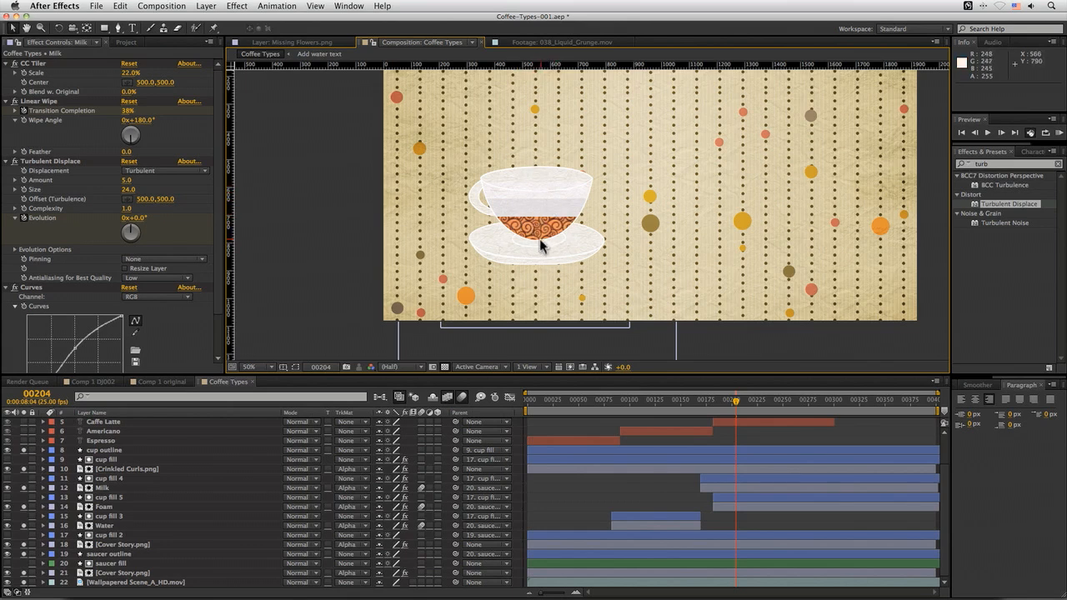
click(109, 508)
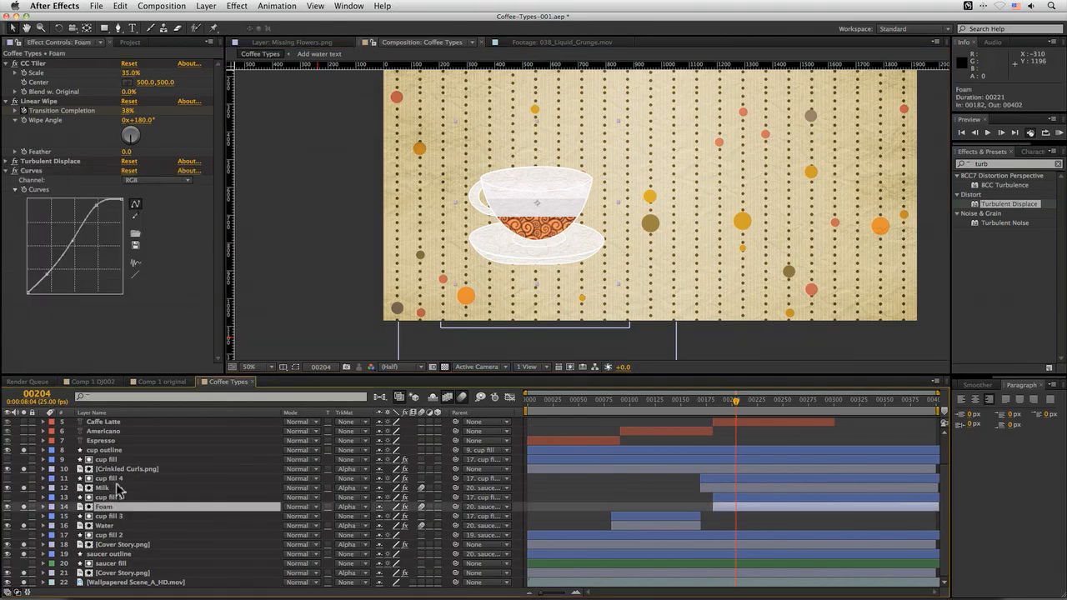
mouse_move(73, 242)
mouse_down()
mouse_move(61, 217)
mouse_move(60, 232)
mouse_move(95, 203)
mouse_move(63, 225)
mouse_move(63, 241)
mouse_up()
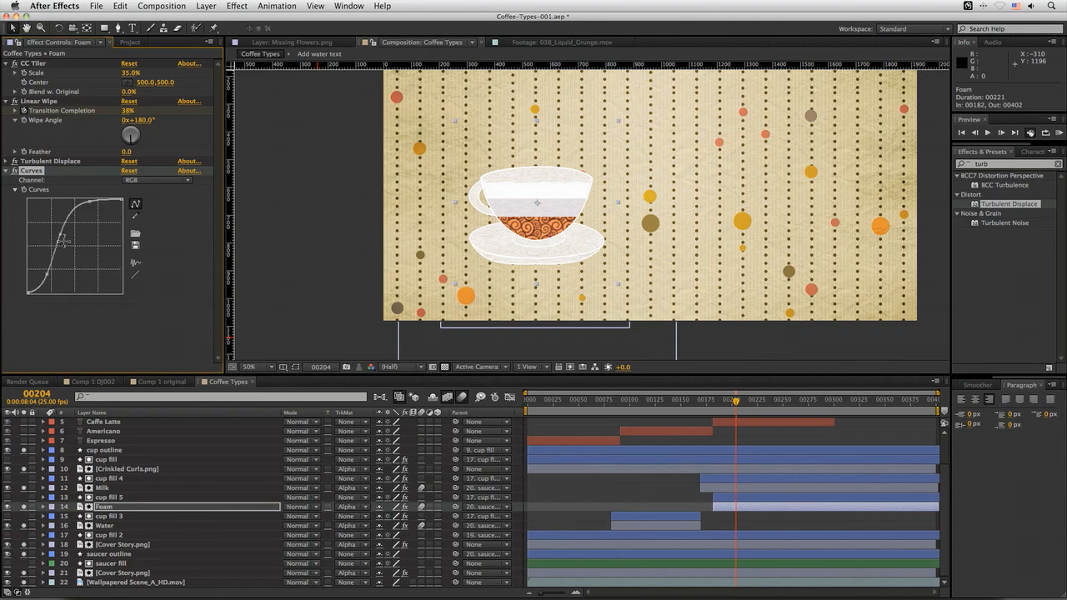
Raise the midtones and slightly lower the shadows in the Milk layer's Curves, and review the pour through frame 288
click(117, 488)
scroll(117, 275, down, 3)
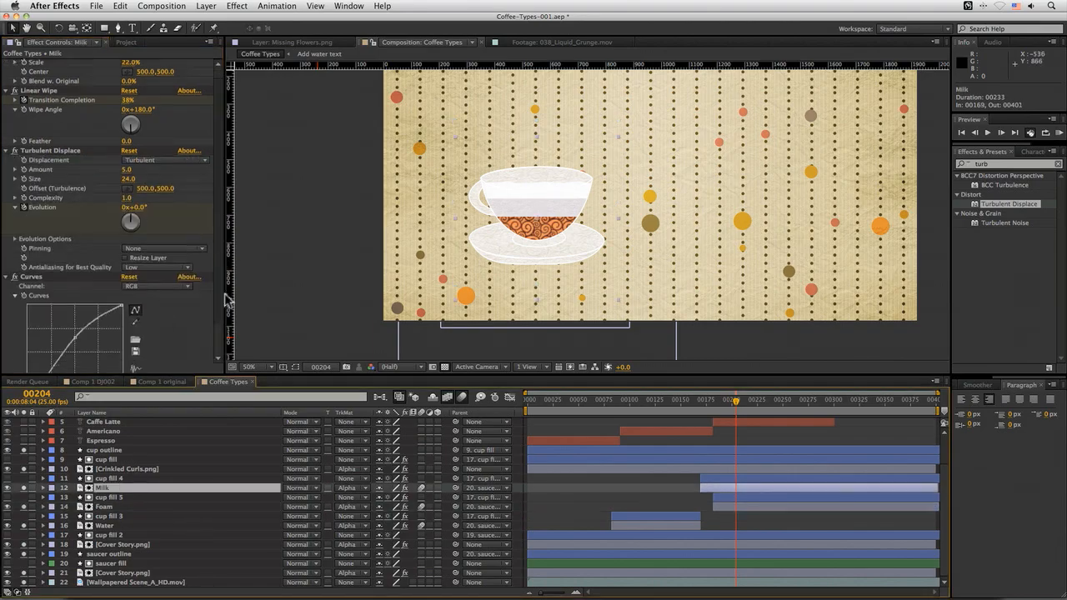
mouse_move(74, 298)
mouse_down()
mouse_move(83, 317)
mouse_move(71, 297)
mouse_up()
drag(42, 343, 45, 345)
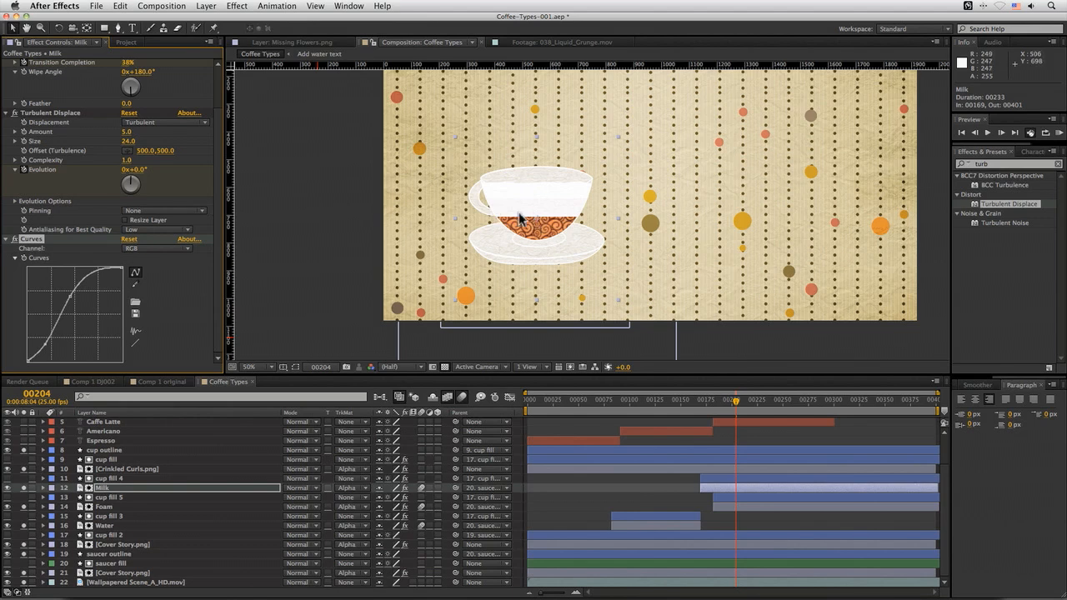
drag(700, 408, 821, 422)
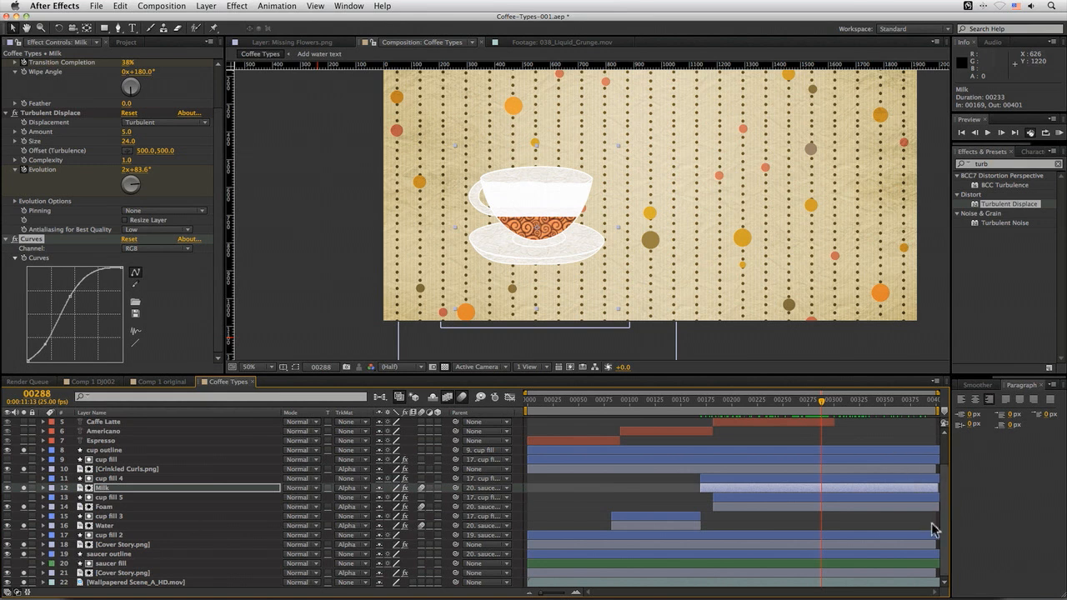
Rename the Crinkled Curls.png layer as Coffee
click(129, 469)
key(Return)
text(Coffee)
key(Return)
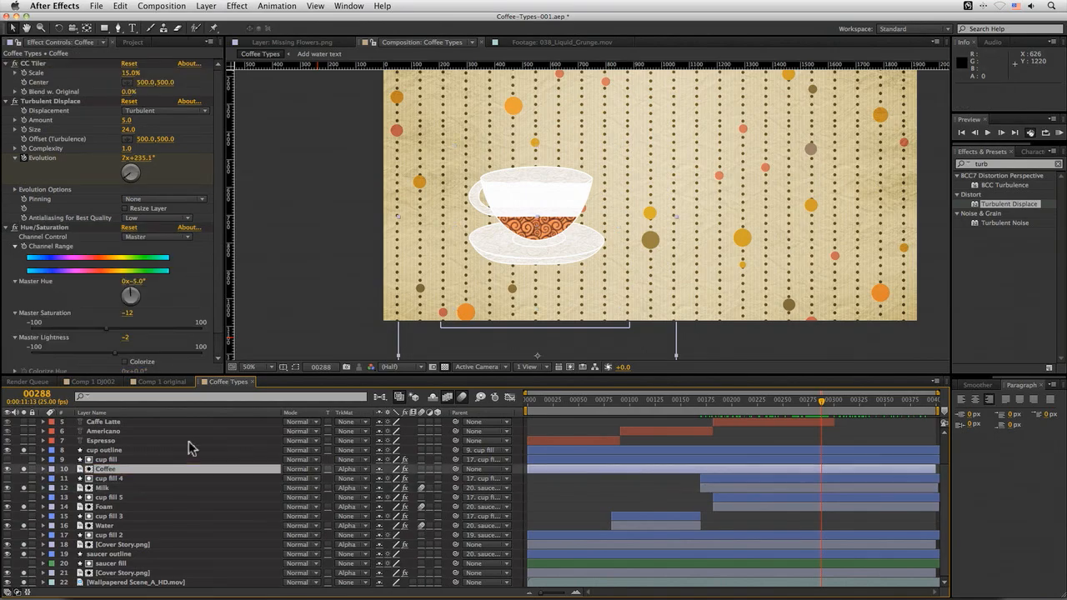
Set the Coffee layer's Position keyframe at frame 14 to 554, 1223 to lower the coffee level
key(u)
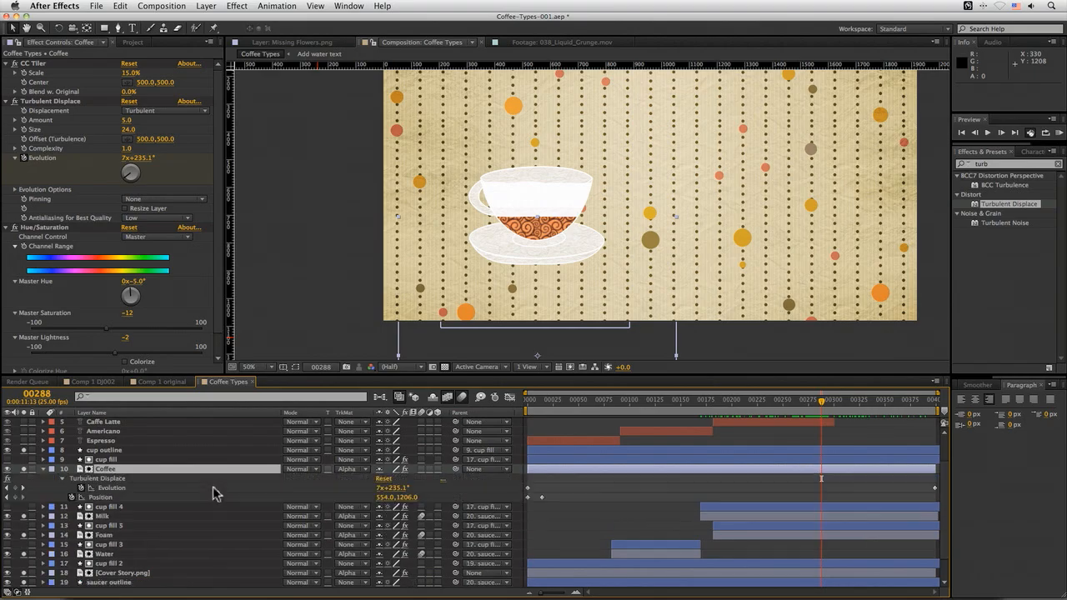
key(j)
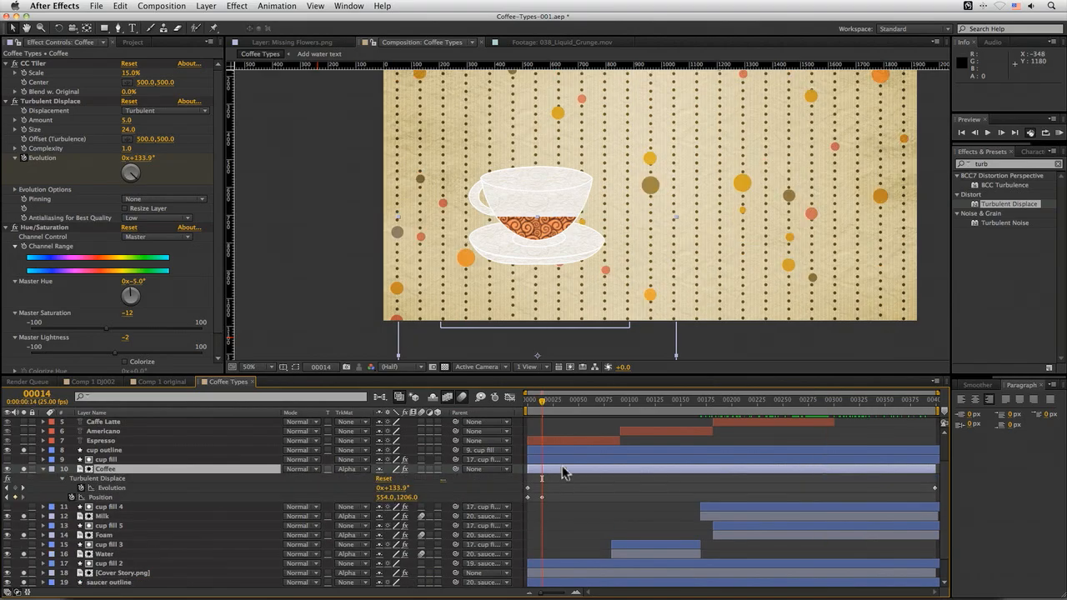
drag(407, 498, 416, 498)
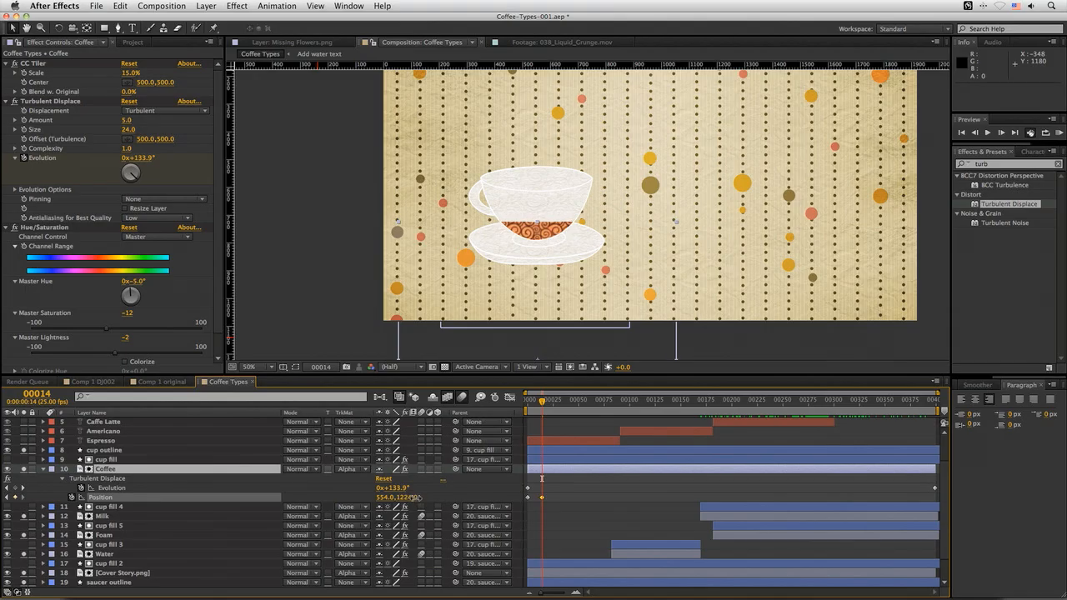
Add a holding Position keyframe to the Coffee layer at frame 388 and set Position to 554, 1306 at frame 399
drag(545, 401, 926, 425)
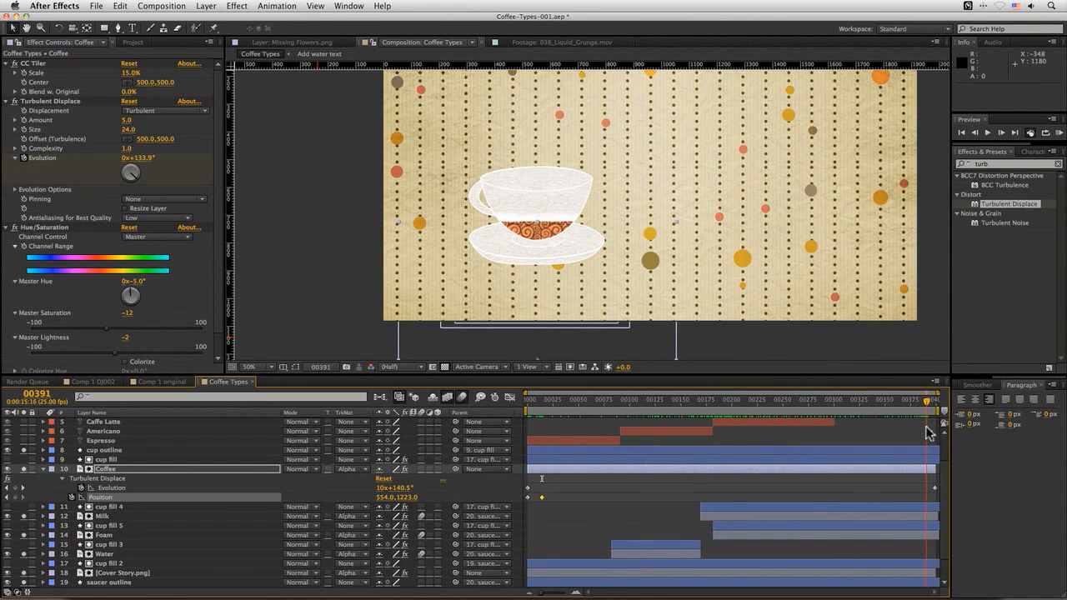
key(Page_Up)
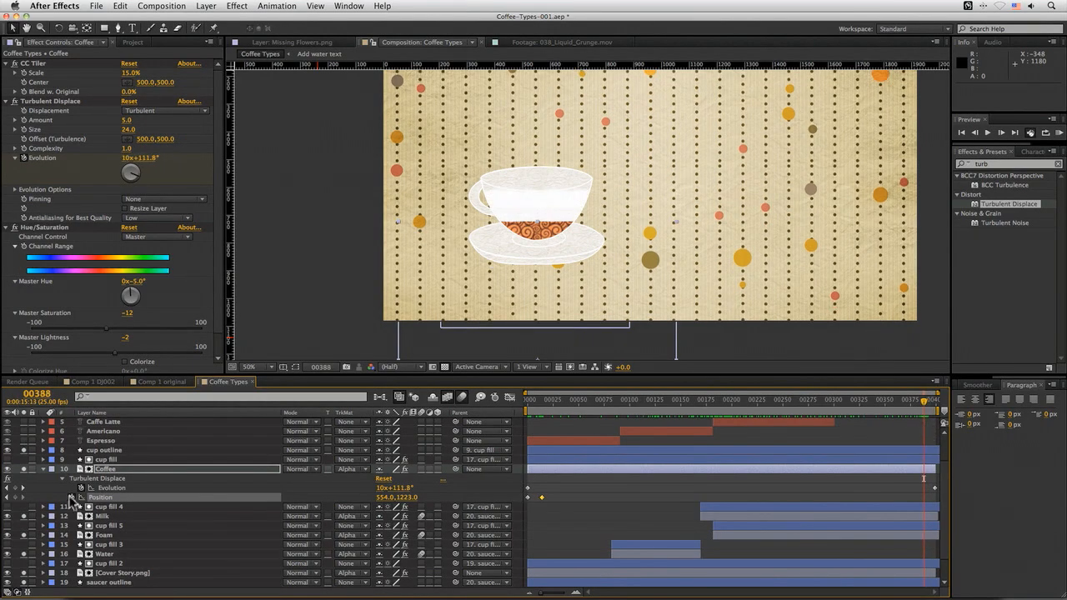
click(15, 498)
drag(929, 417, 939, 417)
drag(408, 498, 451, 495)
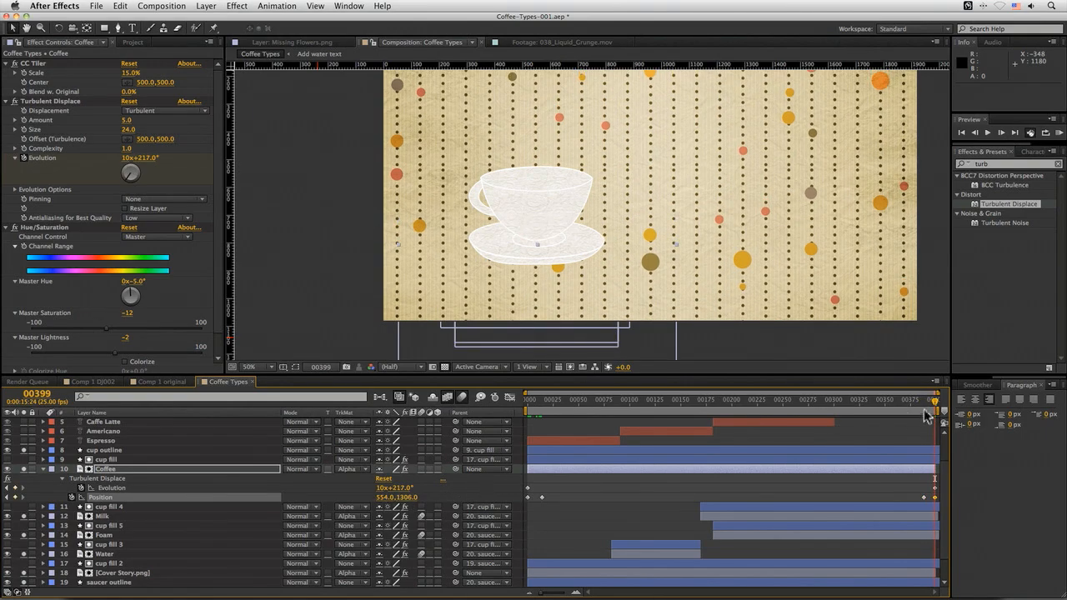
Preview the whole Coffee Types animation with the full cup scene in view
drag(935, 404, 654, 442)
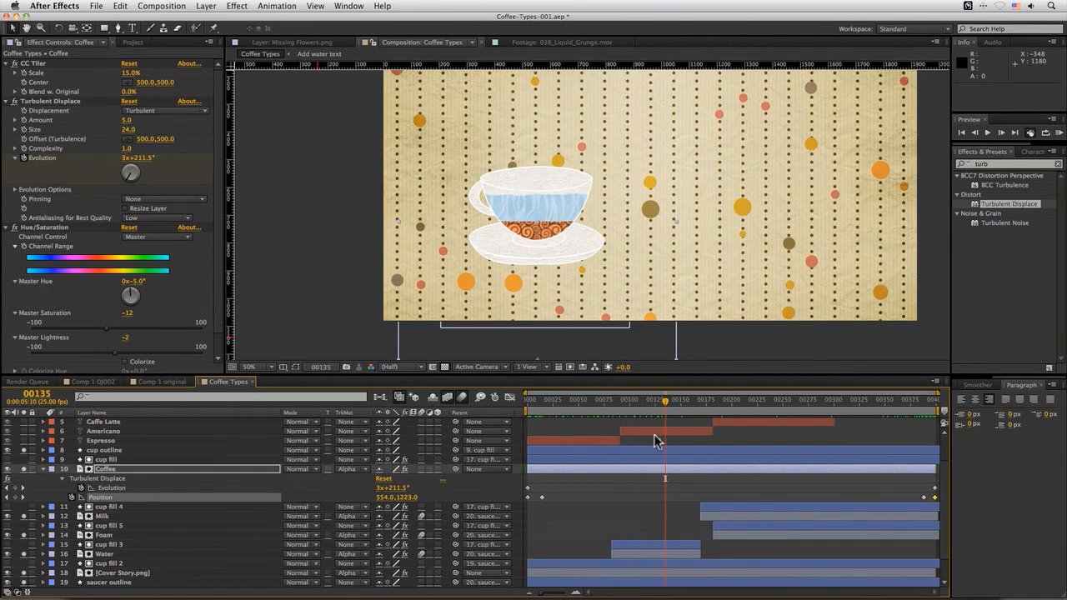
key(space)
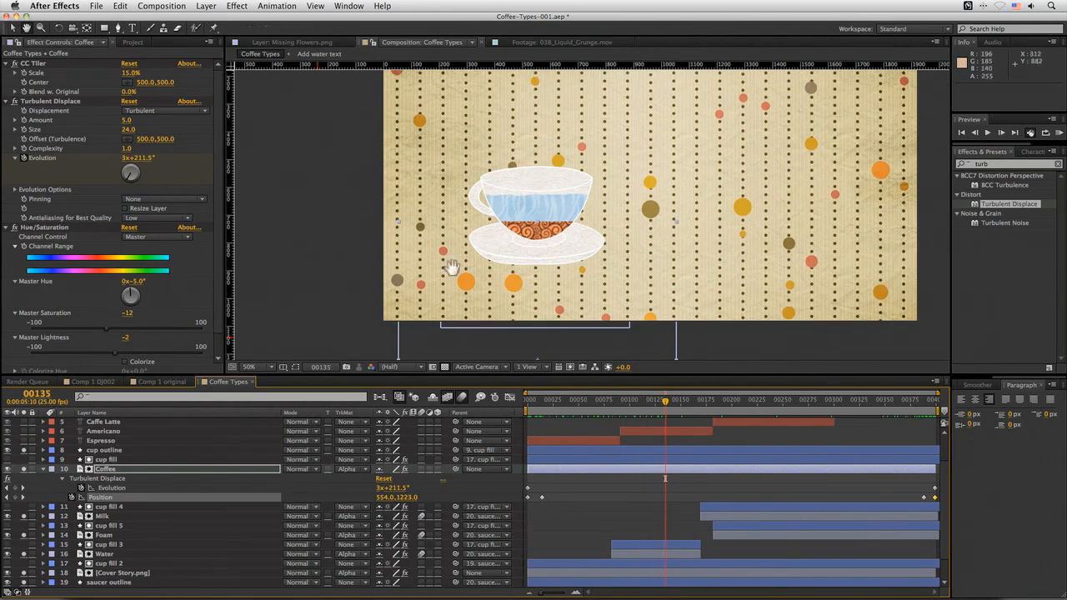
drag(453, 267, 406, 305)
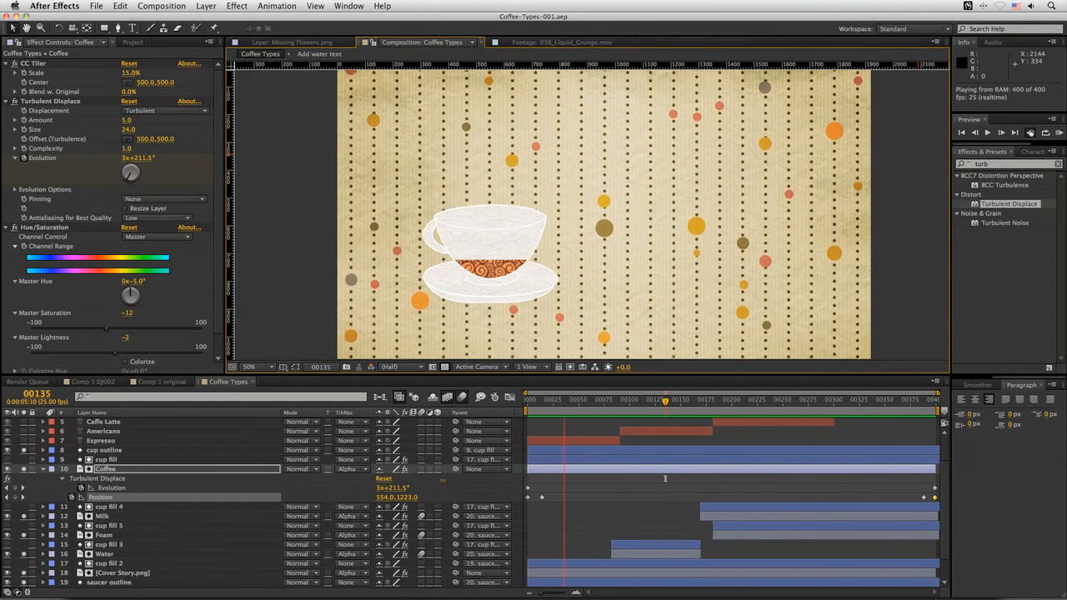
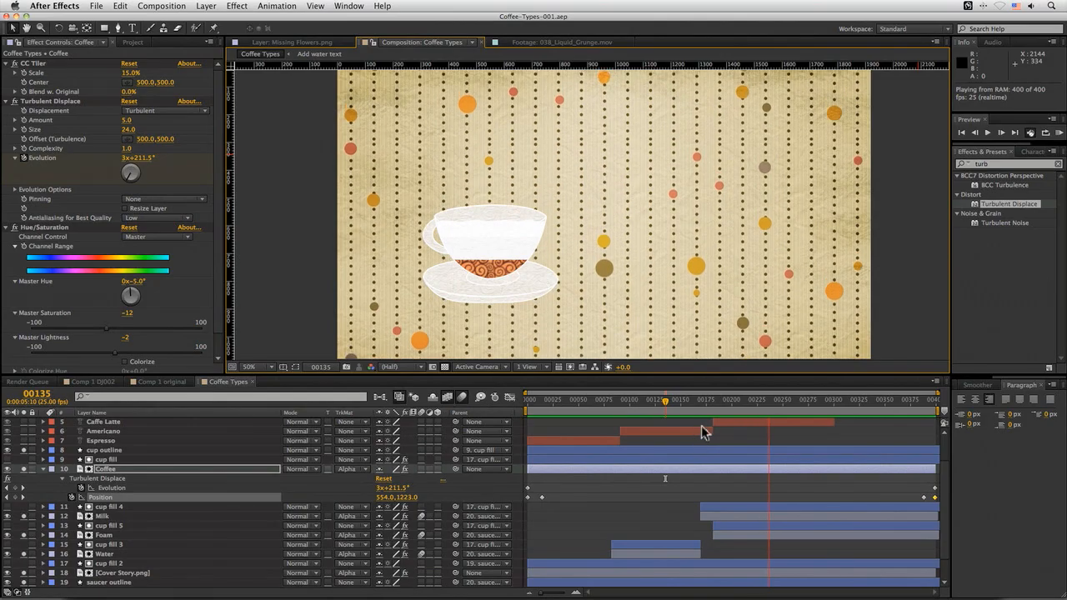
Start keyframing the Milk layer's Turbulent Displace Amount at frame 259 and reveal all of the layer's keyframed properties
key(space)
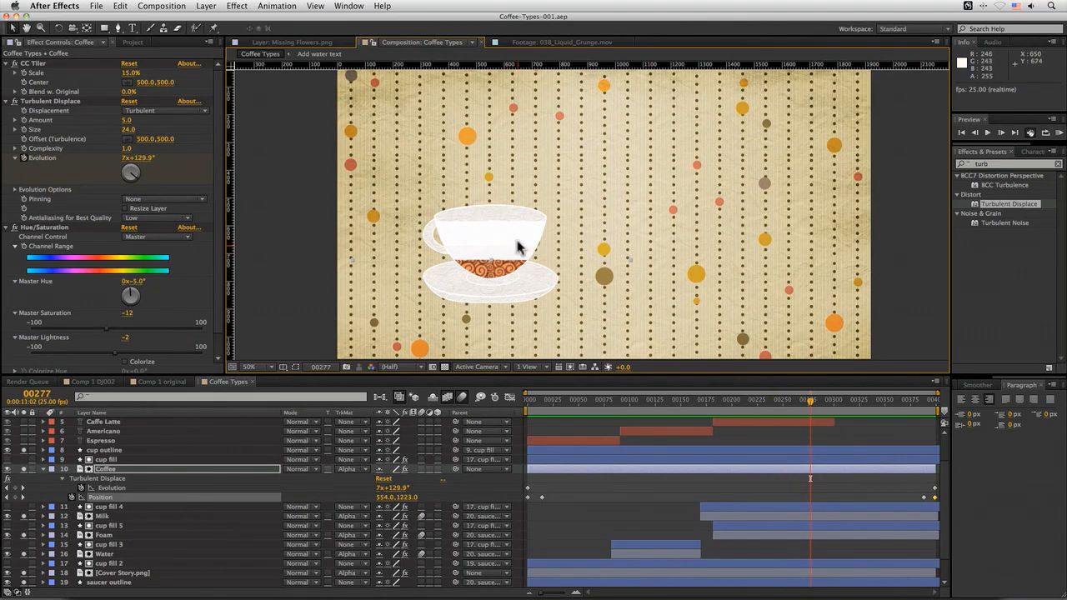
mouse_move(812, 405)
mouse_down()
mouse_move(786, 404)
mouse_move(817, 412)
mouse_move(786, 406)
mouse_move(788, 417)
mouse_move(822, 417)
mouse_move(794, 415)
mouse_up()
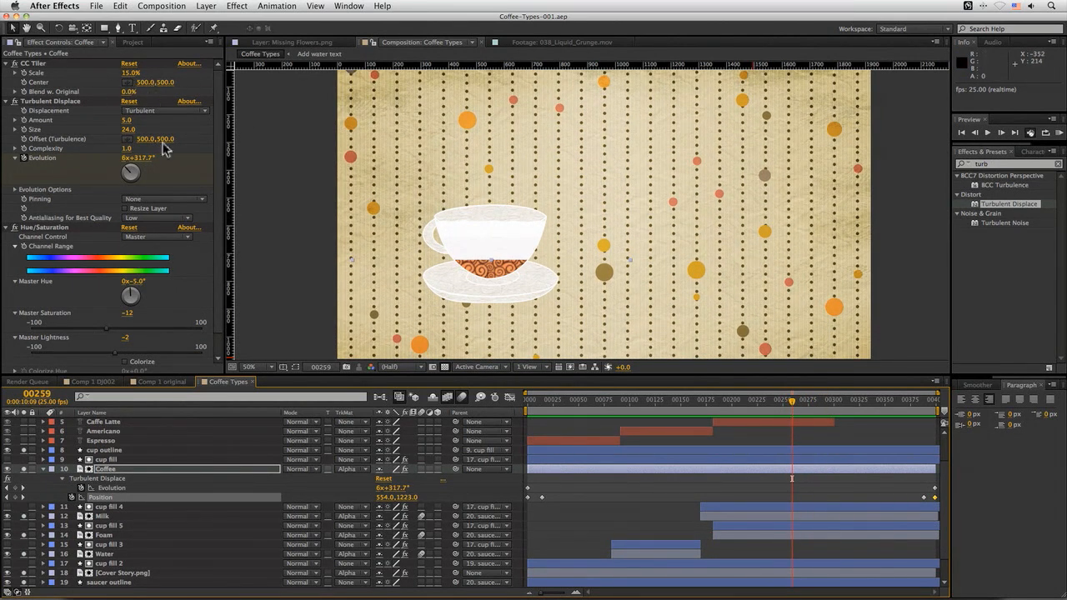
click(43, 470)
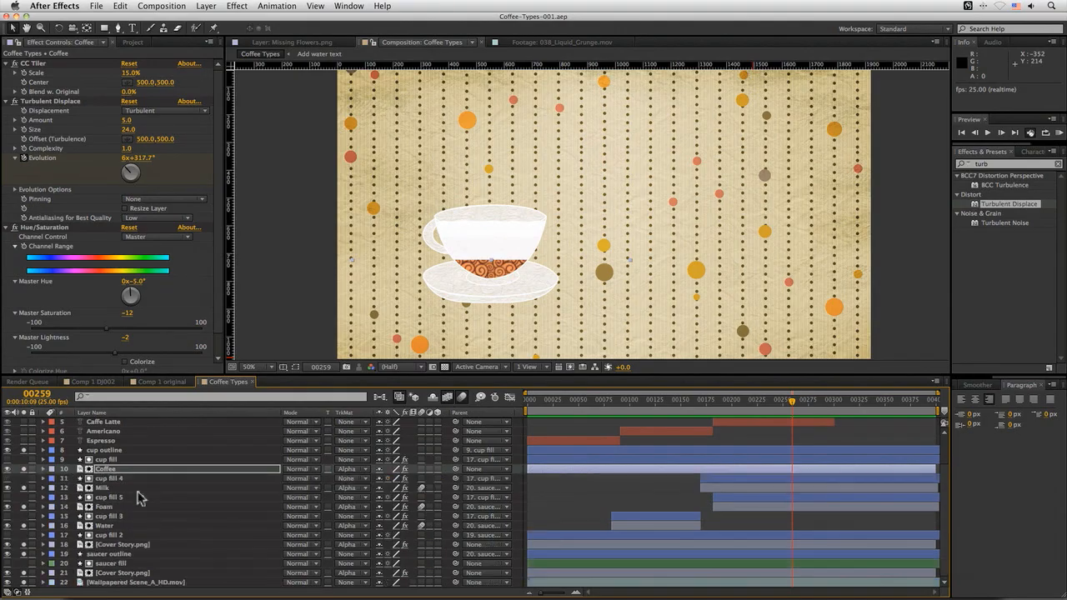
click(102, 487)
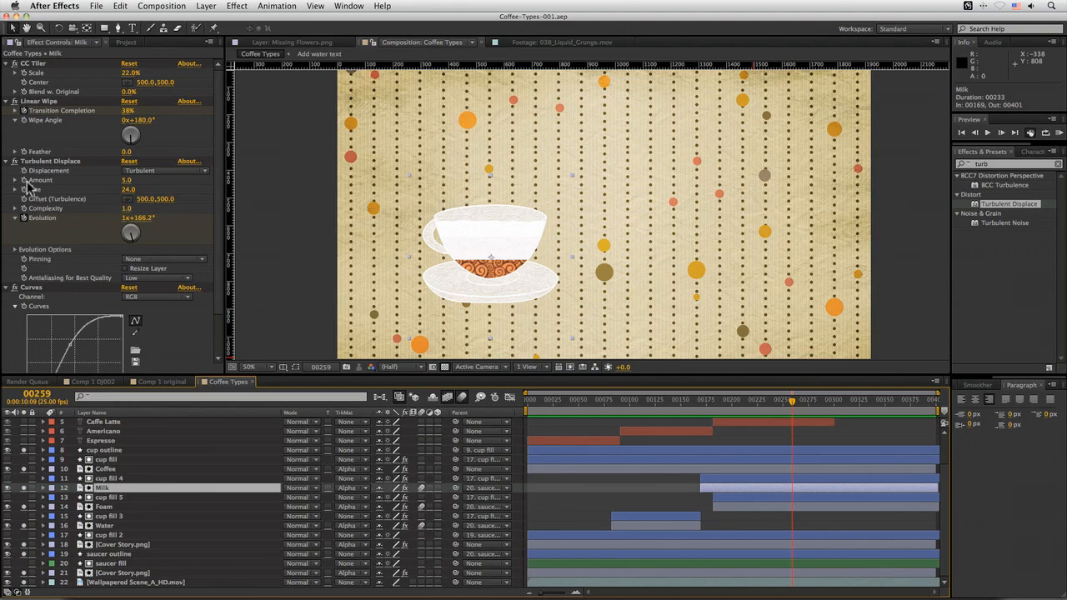
click(50, 161)
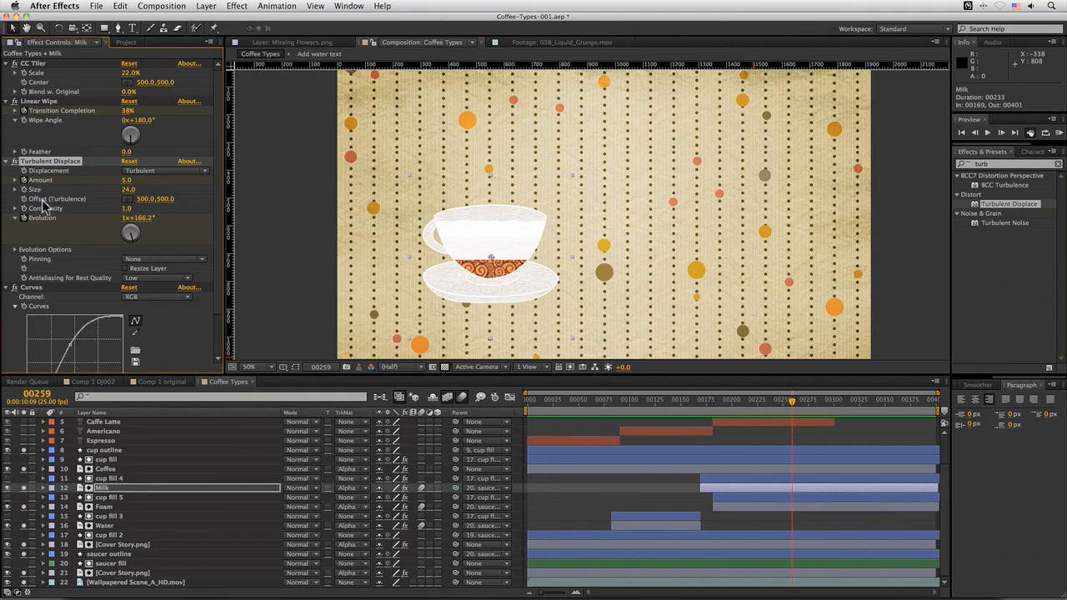
key(u)
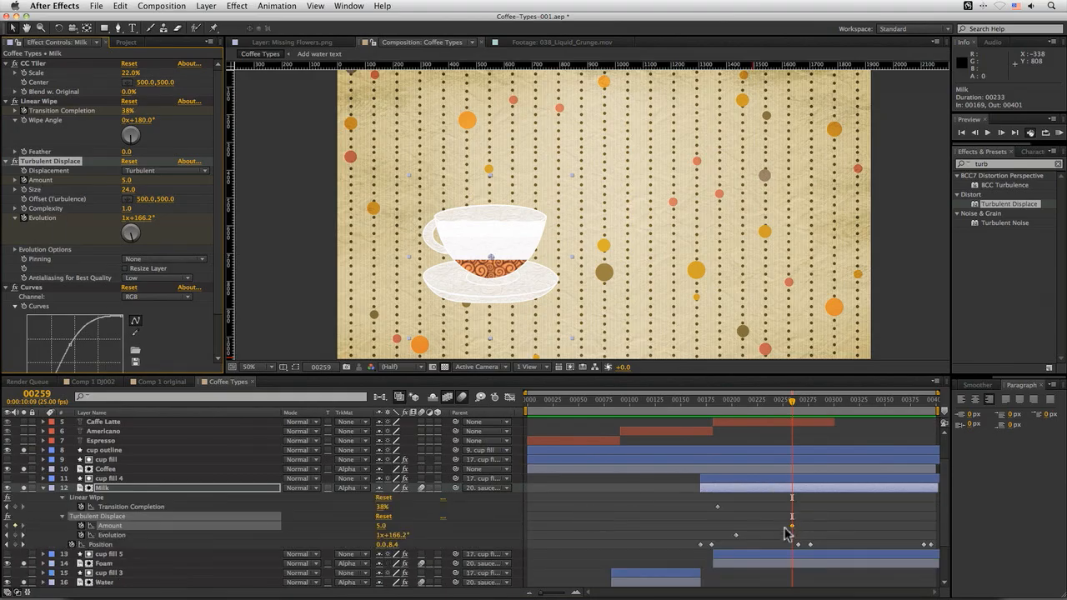
Add a Turbulent Displace Amount keyframe to Milk at frame 287, raise the Amount at frame 271, and shift the last keyframe to frame 302
drag(796, 400, 819, 400)
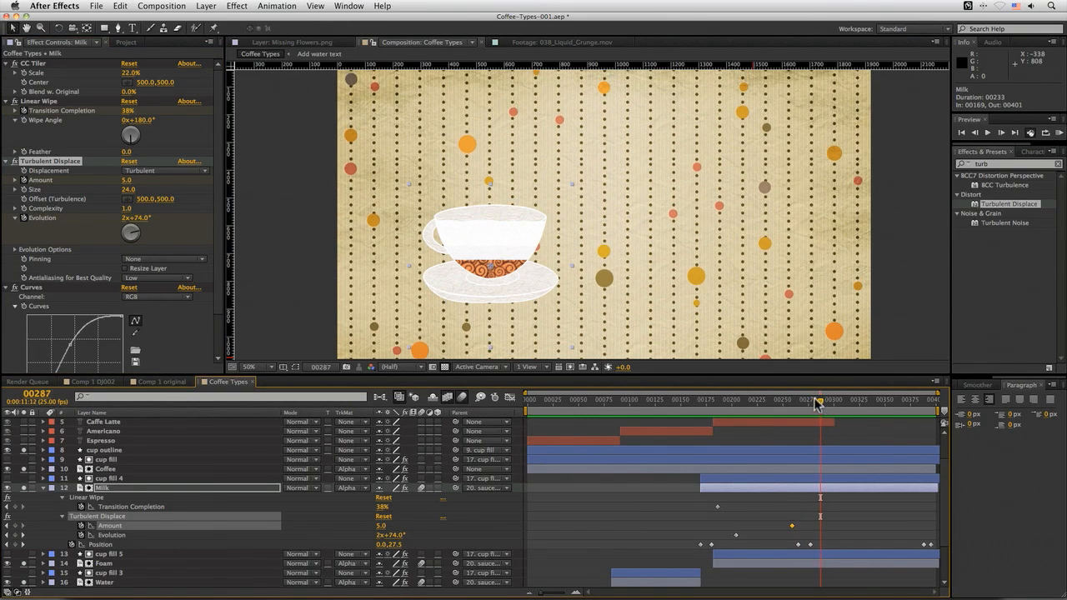
click(16, 526)
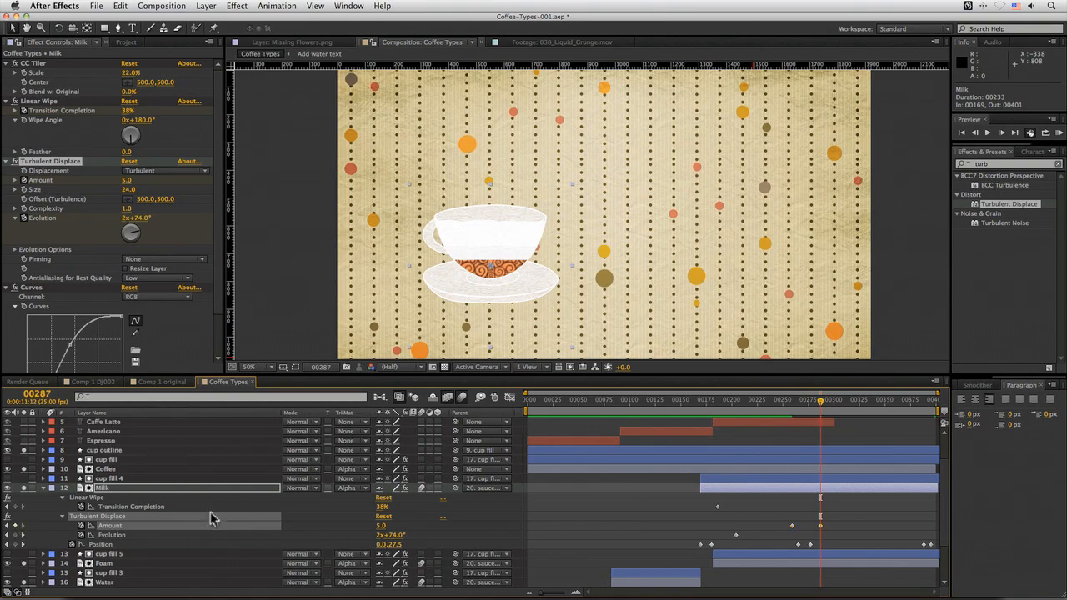
drag(809, 410, 805, 408)
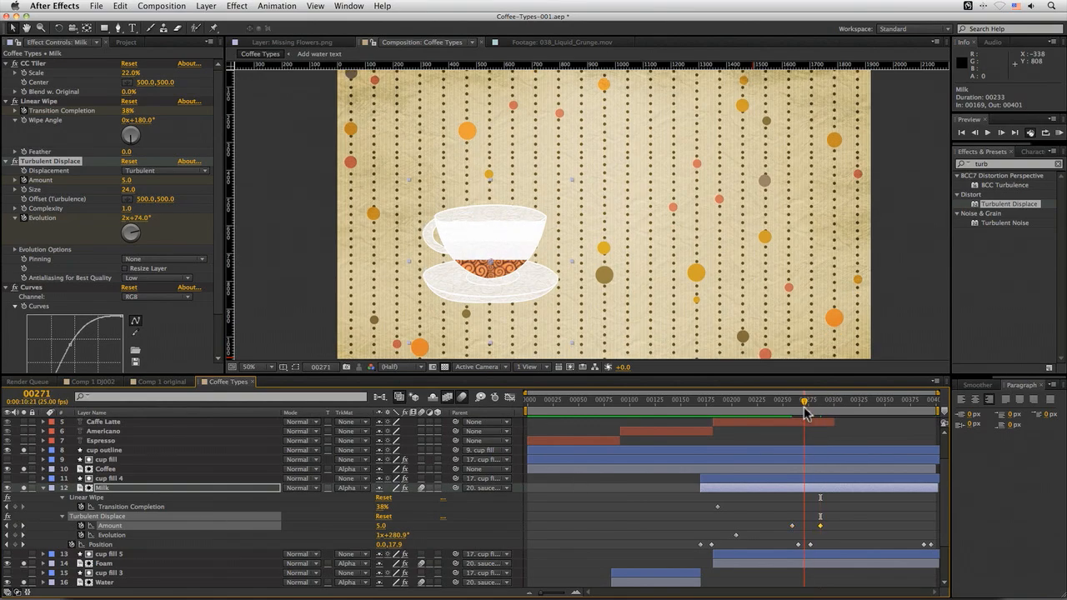
drag(381, 526, 399, 527)
drag(788, 409, 831, 419)
click(826, 527)
drag(836, 526, 837, 526)
Start keyframing the Foam layer's Turbulent Displace Amount at frame 188 and reveal the layer's keyframed properties
drag(789, 404, 718, 419)
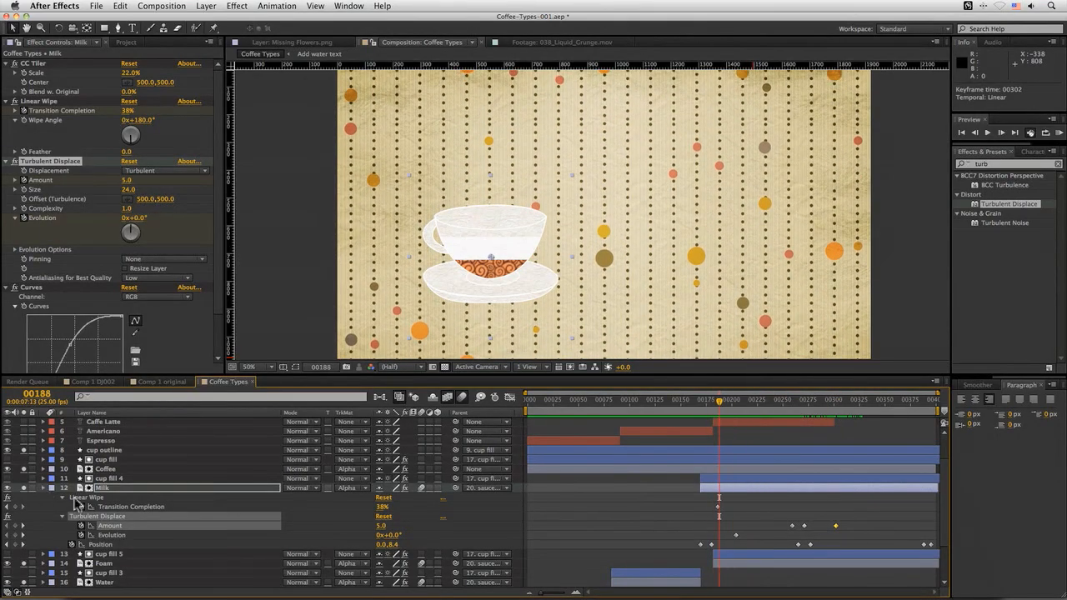
click(43, 488)
click(104, 506)
click(43, 507)
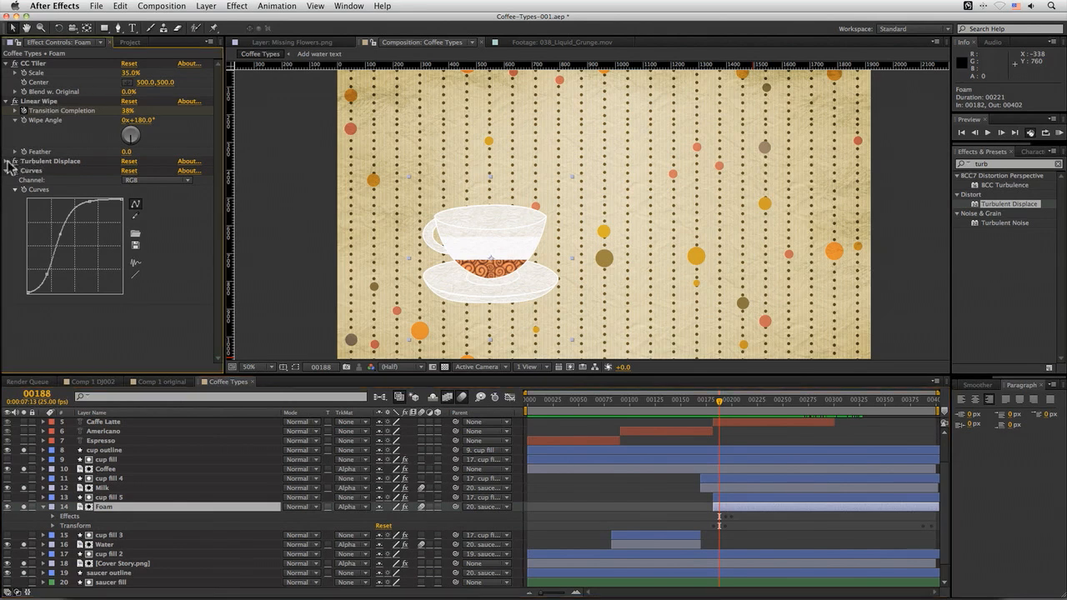
click(14, 161)
click(37, 161)
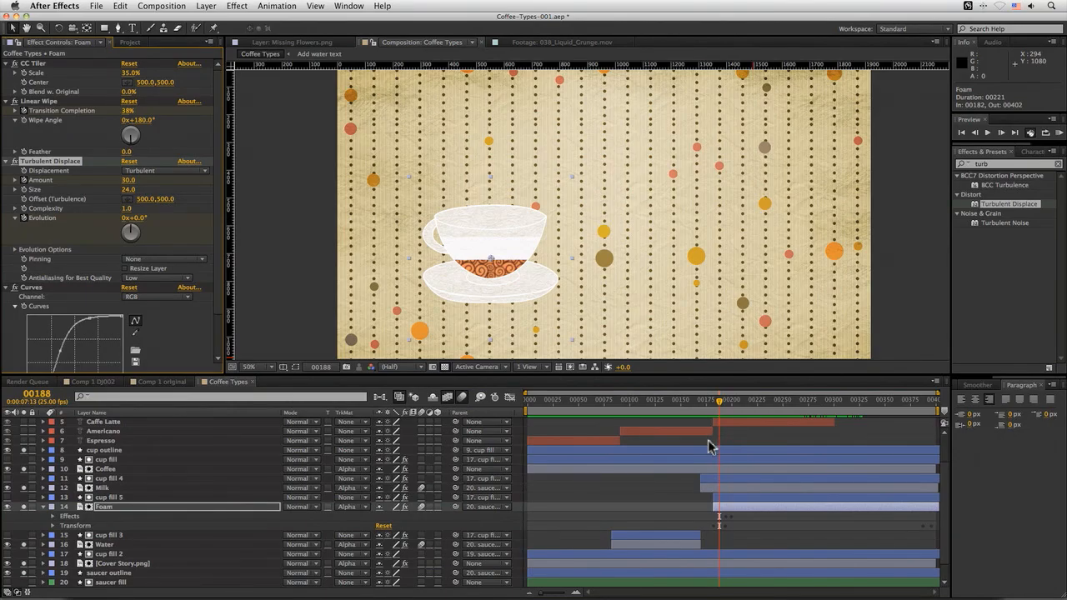
key(u)
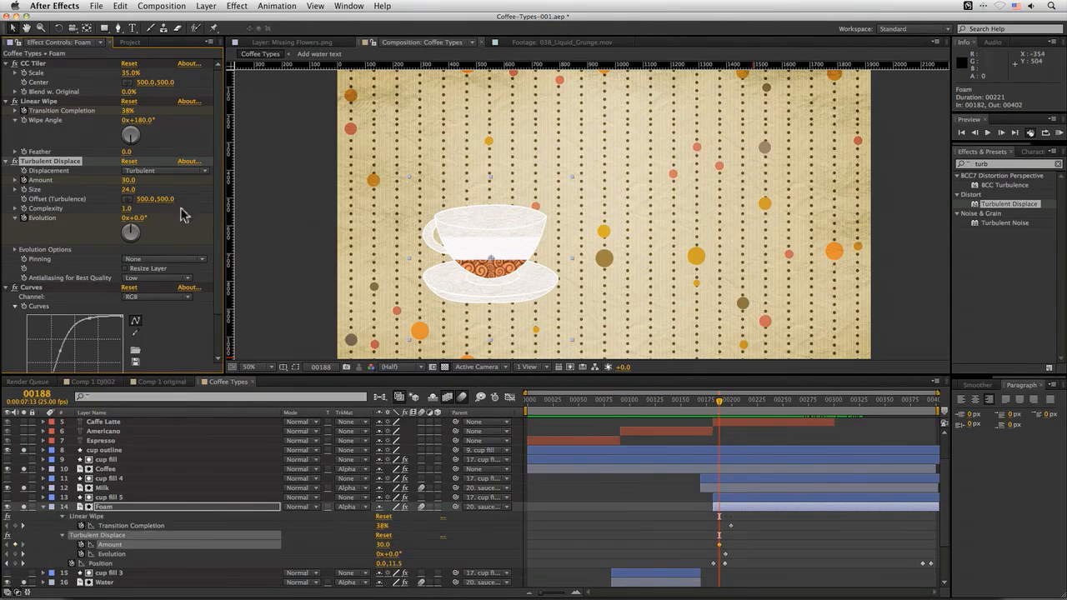
At frame 269, add an Evolution keyframe to the Foam layer's Turbulent Displace and set its Amount to 18, then scrub through the result
drag(734, 405, 803, 413)
click(384, 554)
click(382, 544)
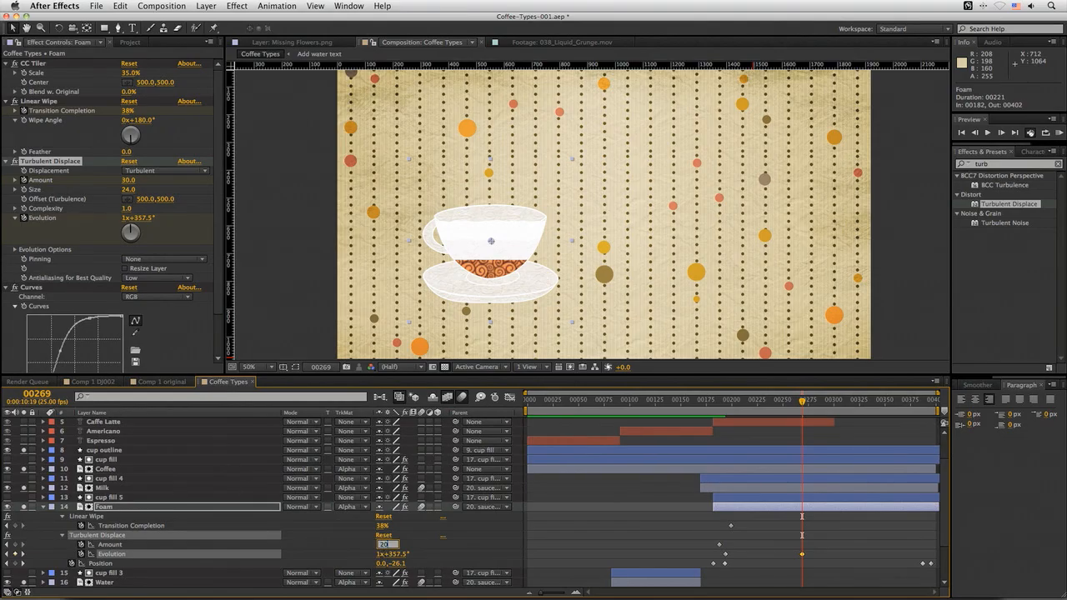
key(Return)
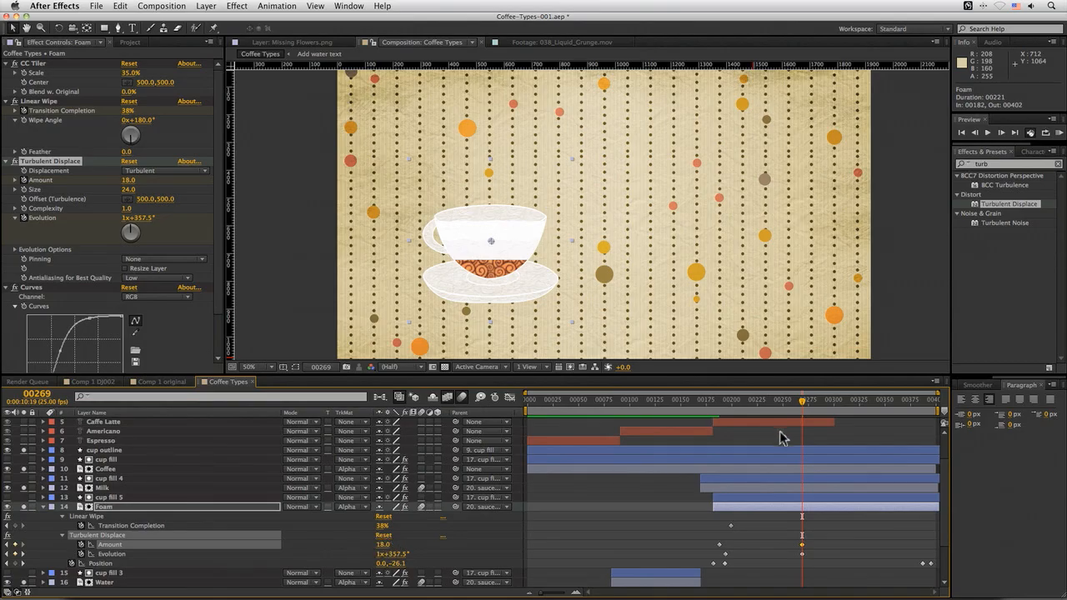
drag(805, 400, 558, 433)
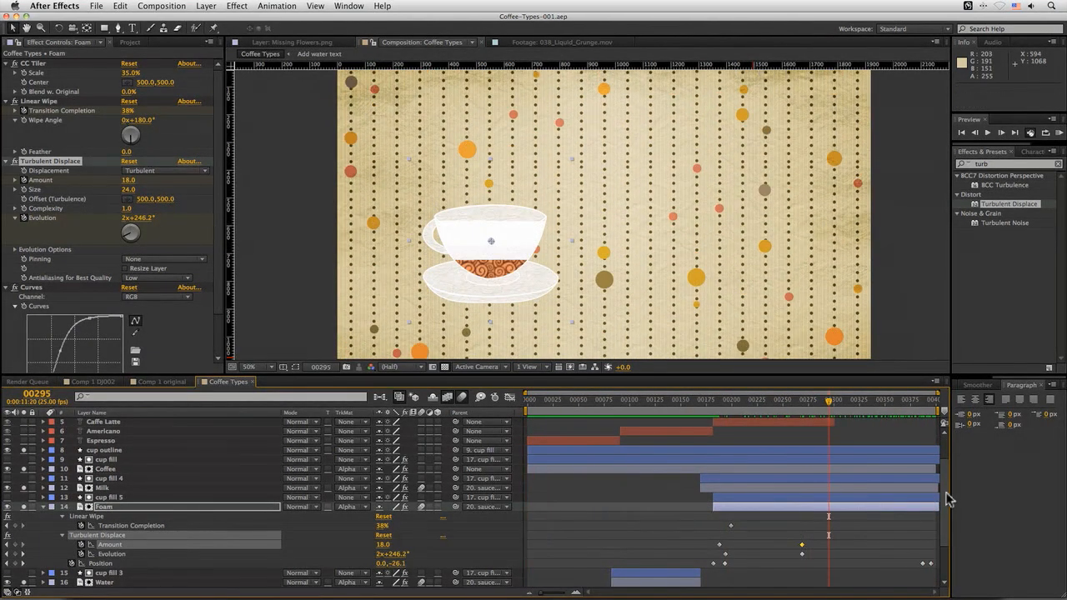
Turn off solo for all layers and hide the Add milk, Add water text and Your_Quick_Guideto_Coffee_Types.png layers, leaving the coffee name titles showing
drag(945, 495, 939, 468)
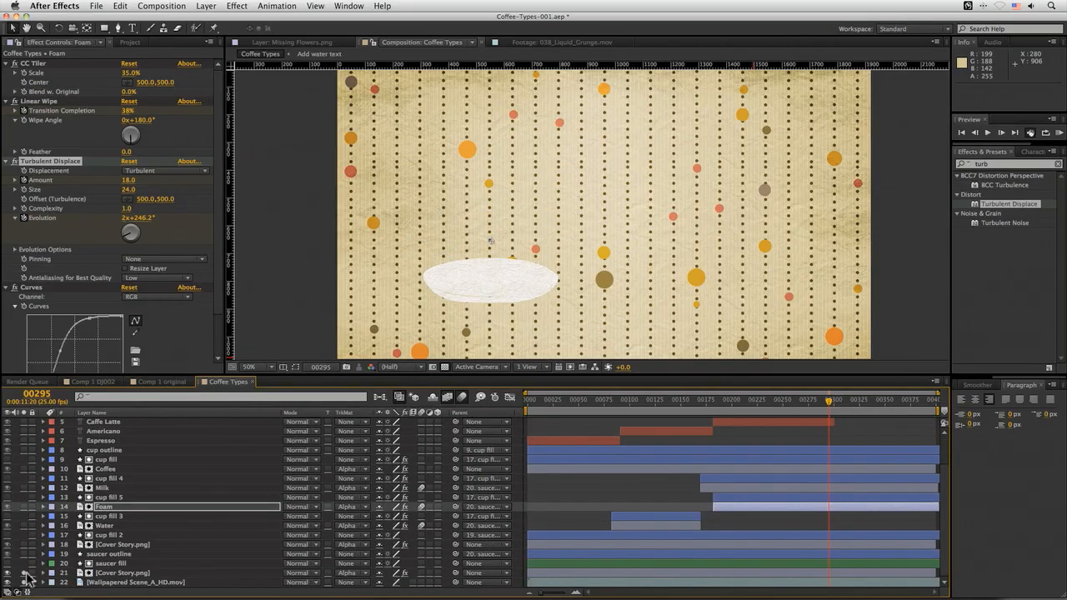
scroll(941, 486, up, 2)
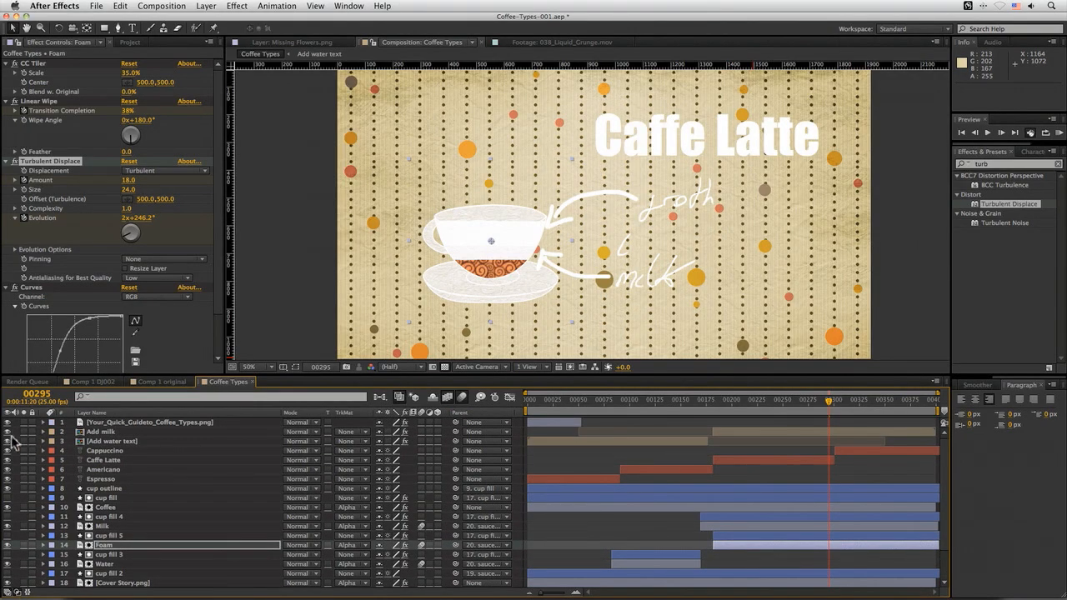
click(141, 442)
shift+click(158, 431)
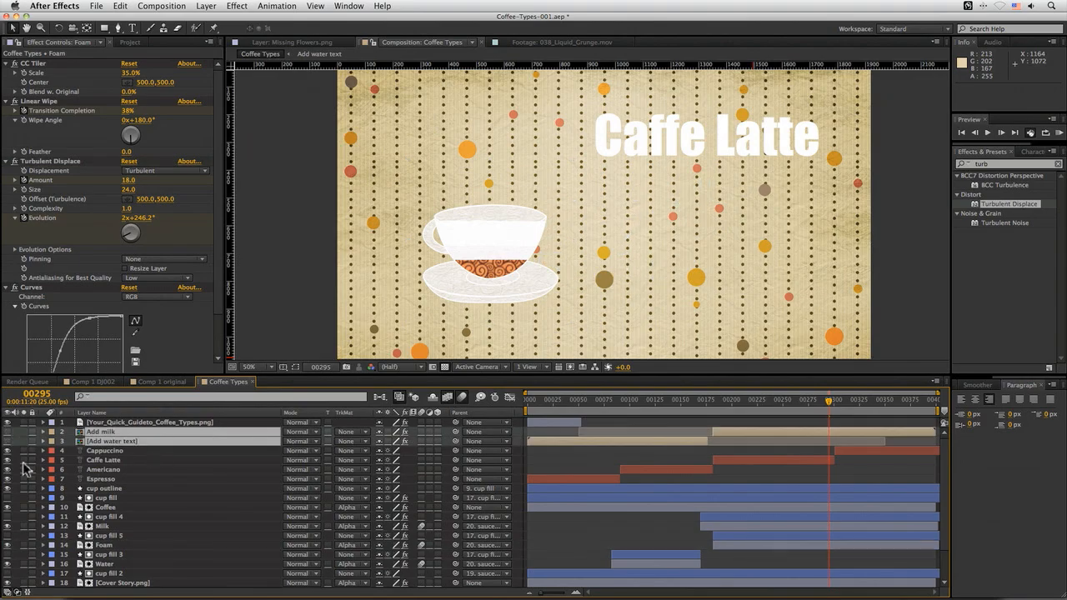
key(F2)
drag(551, 405, 867, 421)
click(7, 422)
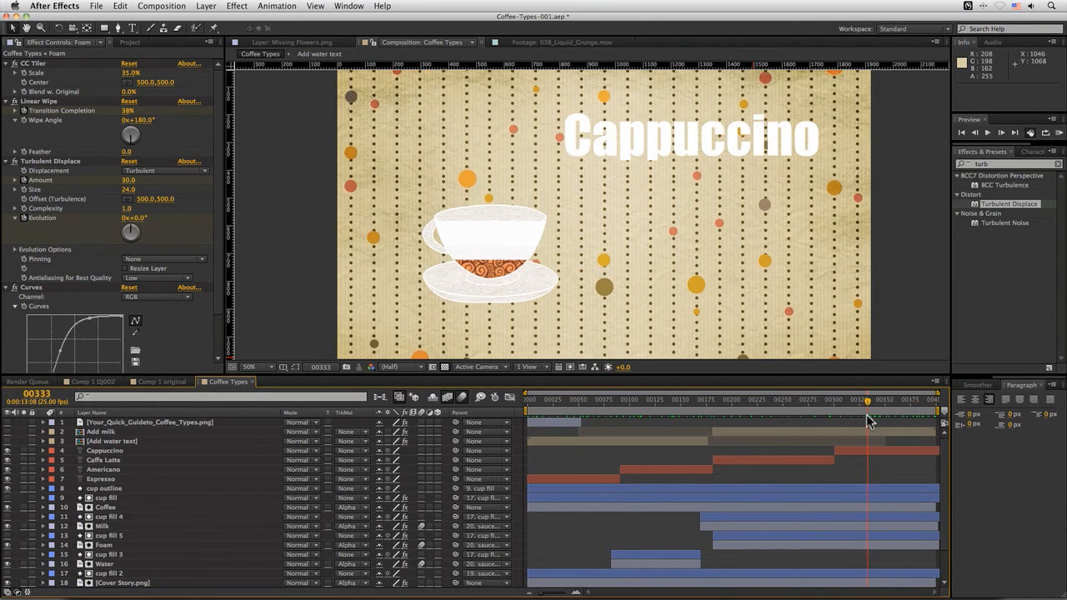
drag(867, 421, 837, 421)
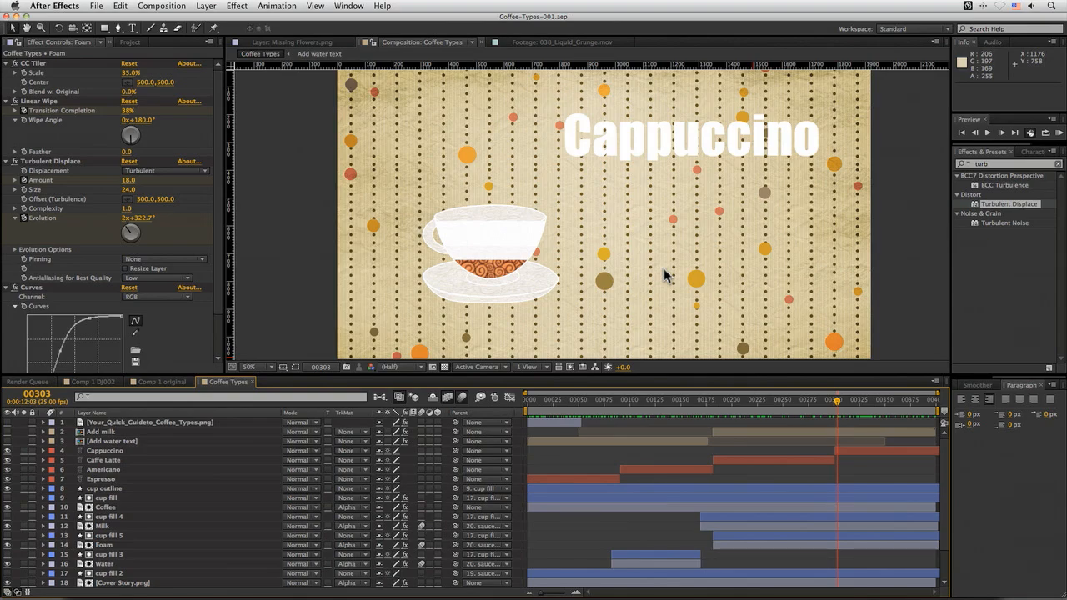
Switch to Juicer 3 and expand the Digital Juice Fonts library in the Fonts category
key(super+Tab)
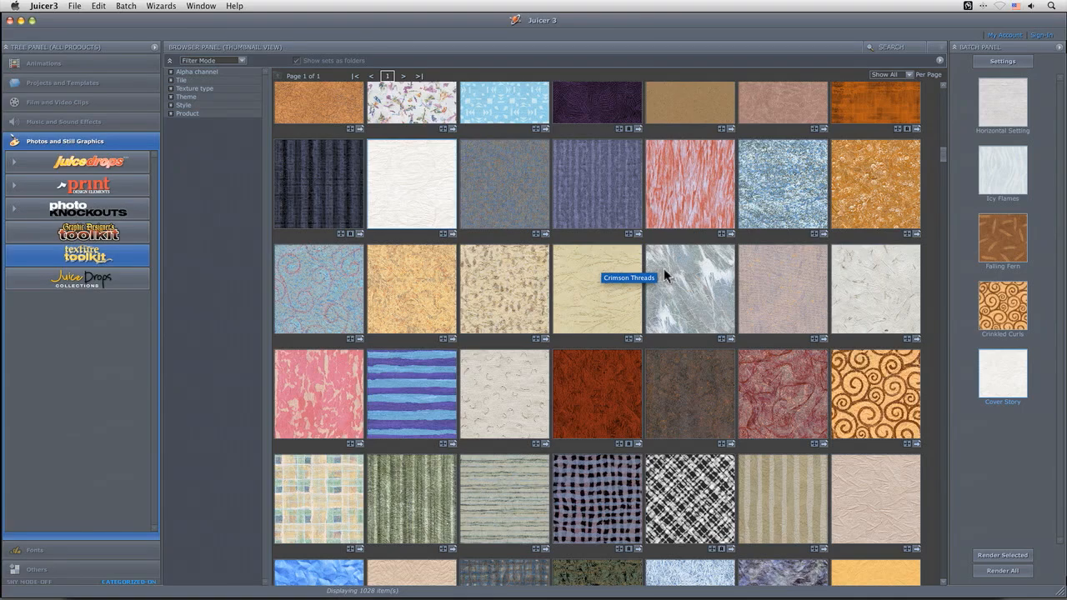
click(56, 142)
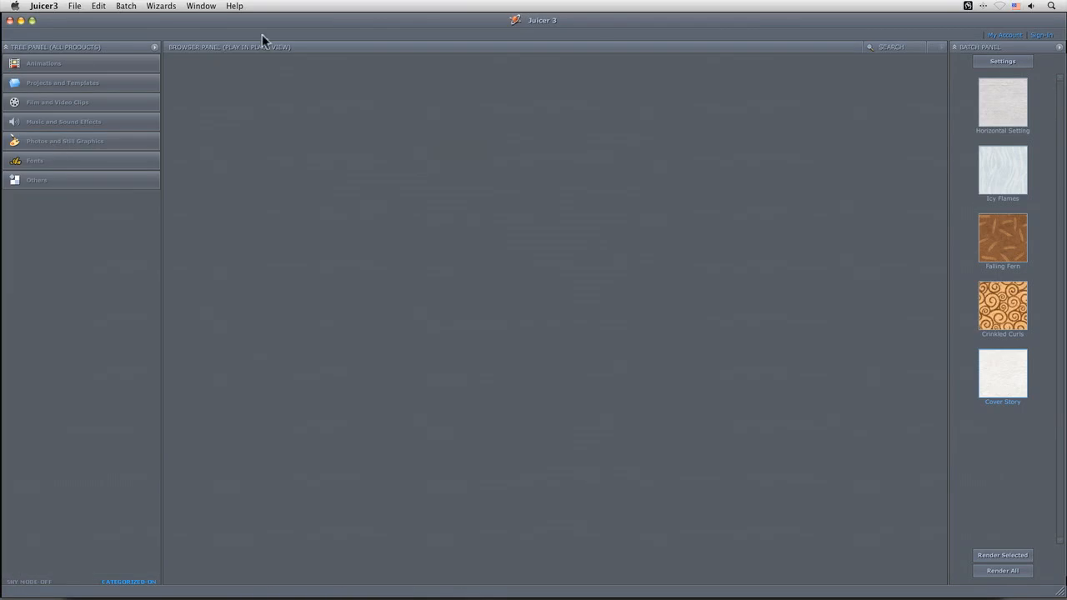
click(37, 162)
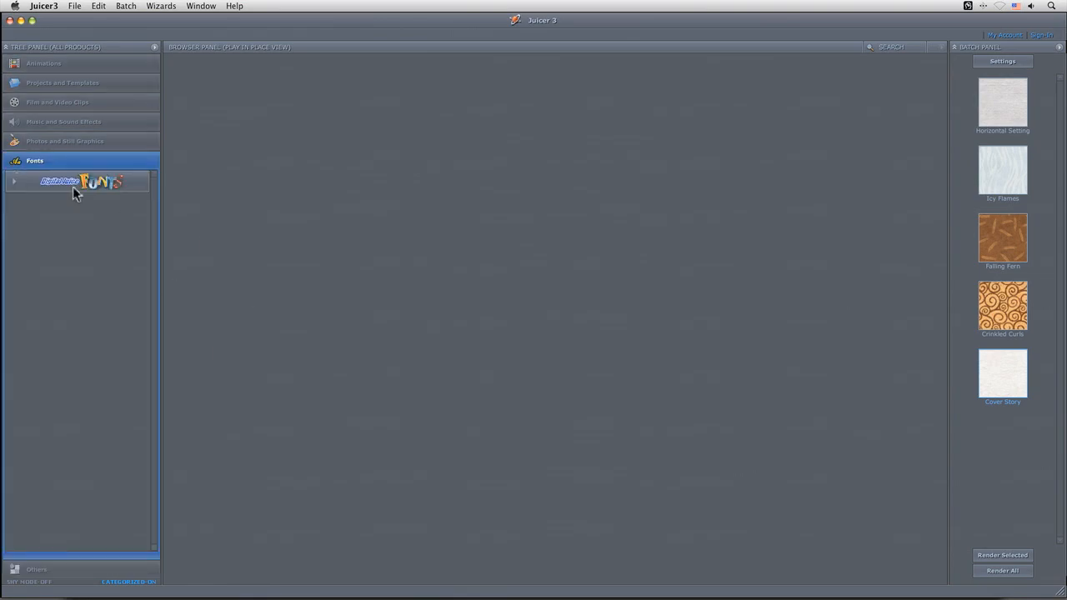
click(72, 184)
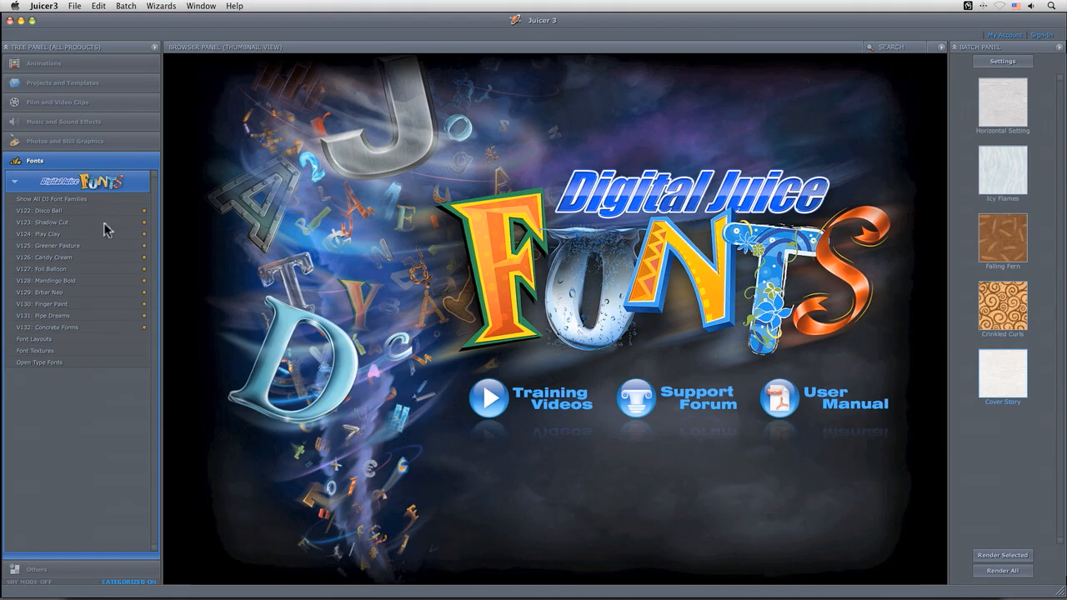
Enlarge the poster preview and examine the font families from Disco Ball to Concrete Forms, returning to V123: Shadow Cut
click(63, 213)
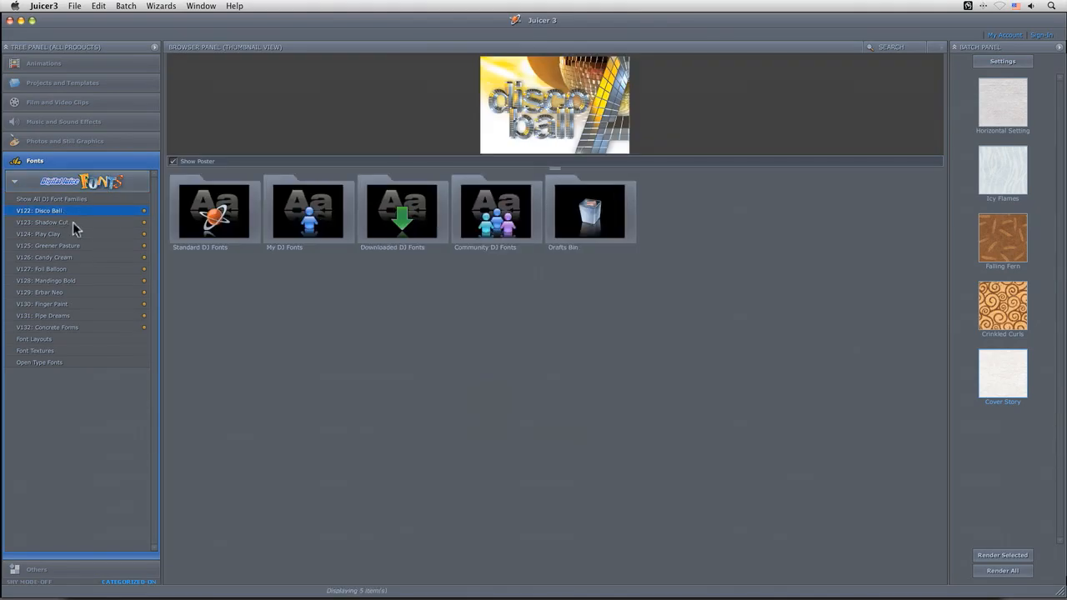
drag(554, 167, 554, 286)
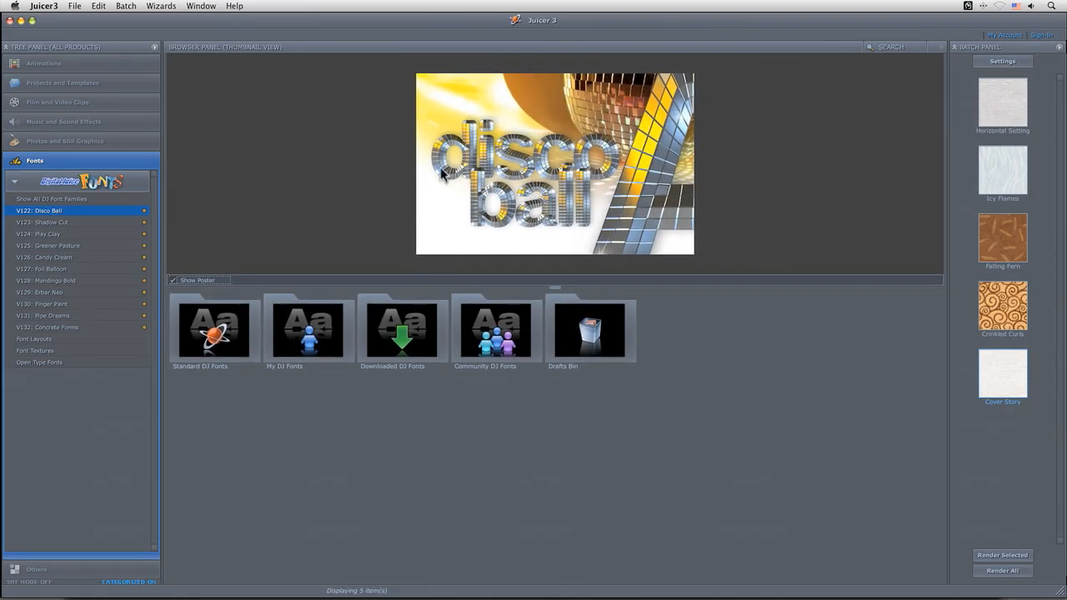
click(57, 223)
click(70, 236)
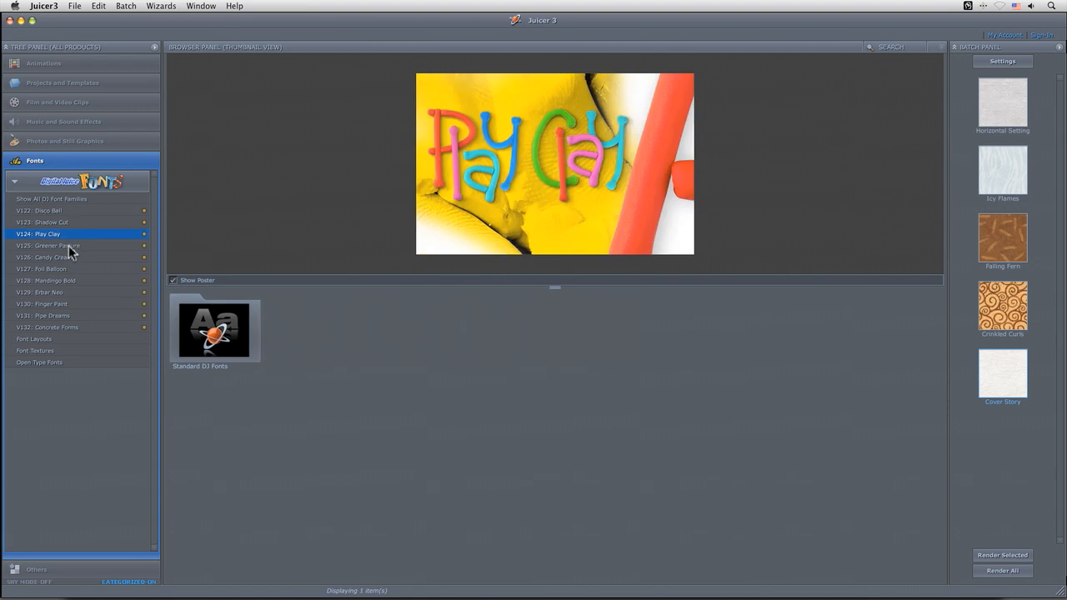
key(Down)
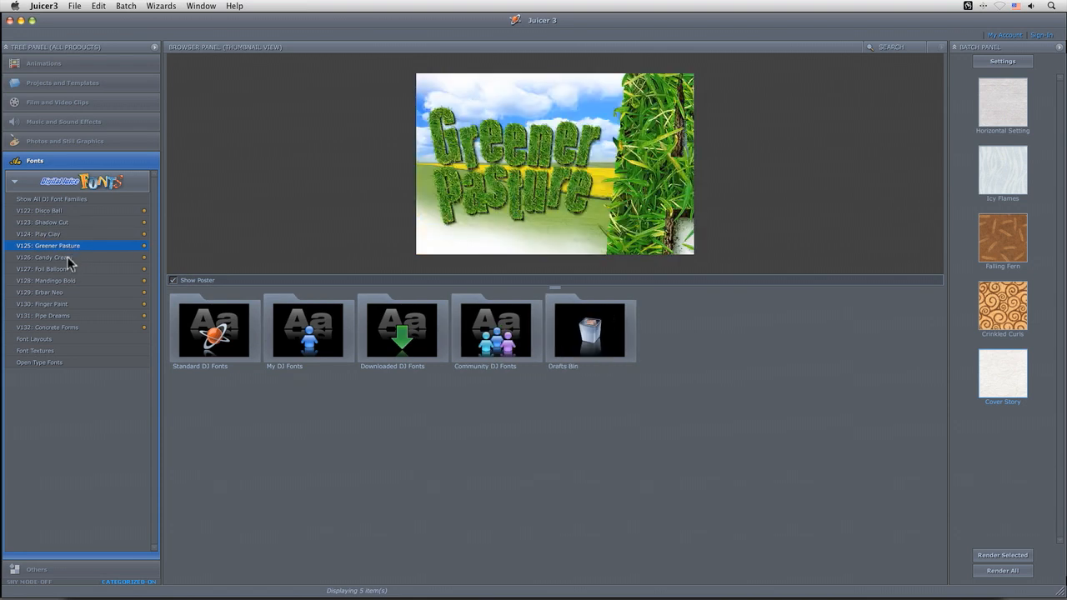
key(Down)
key(Down)
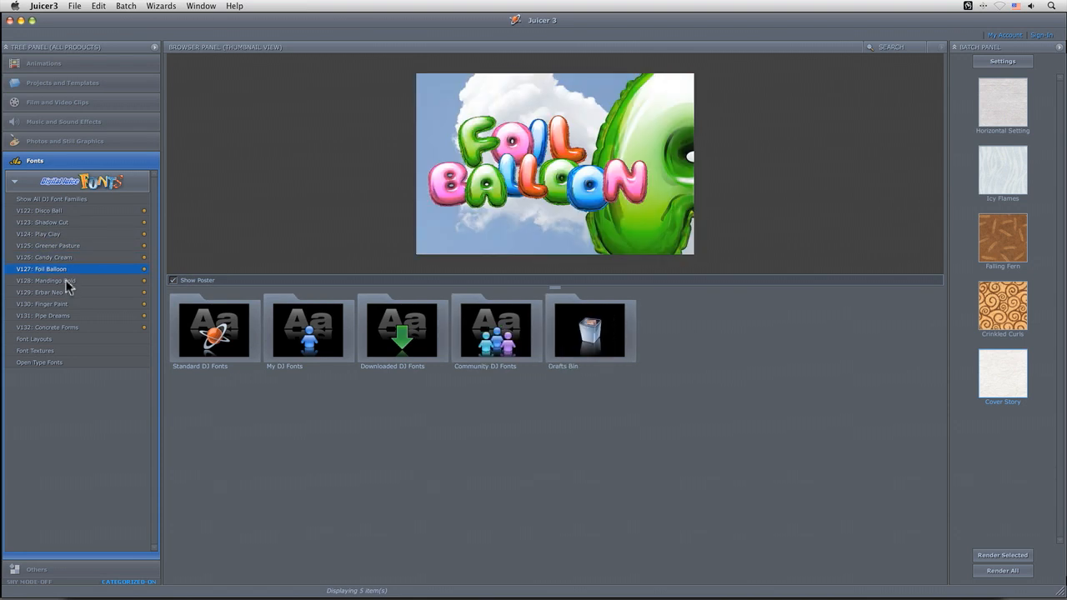
click(70, 293)
key(Down)
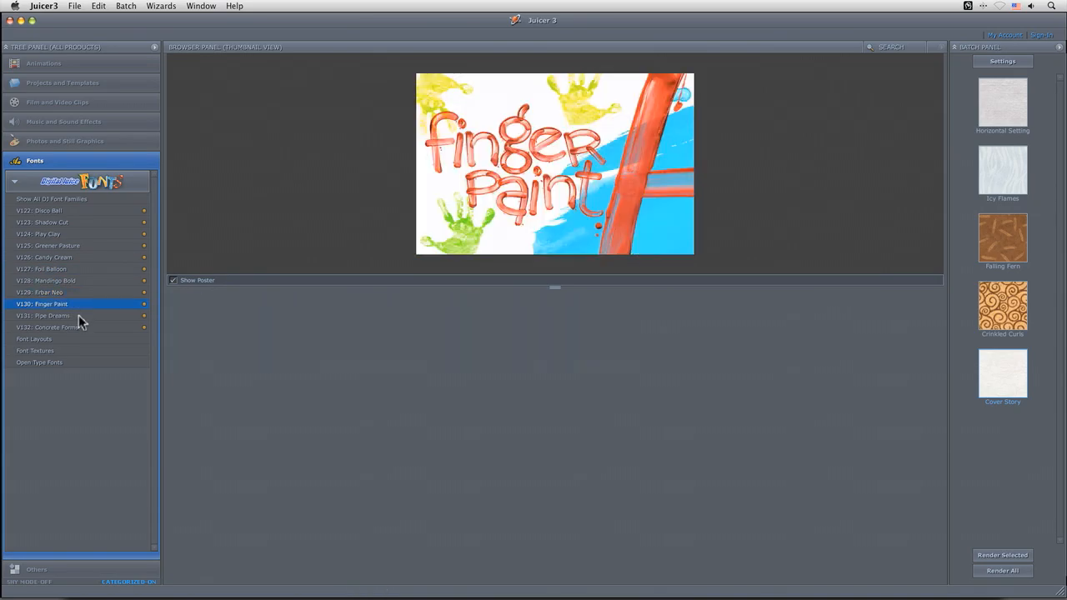
key(Down)
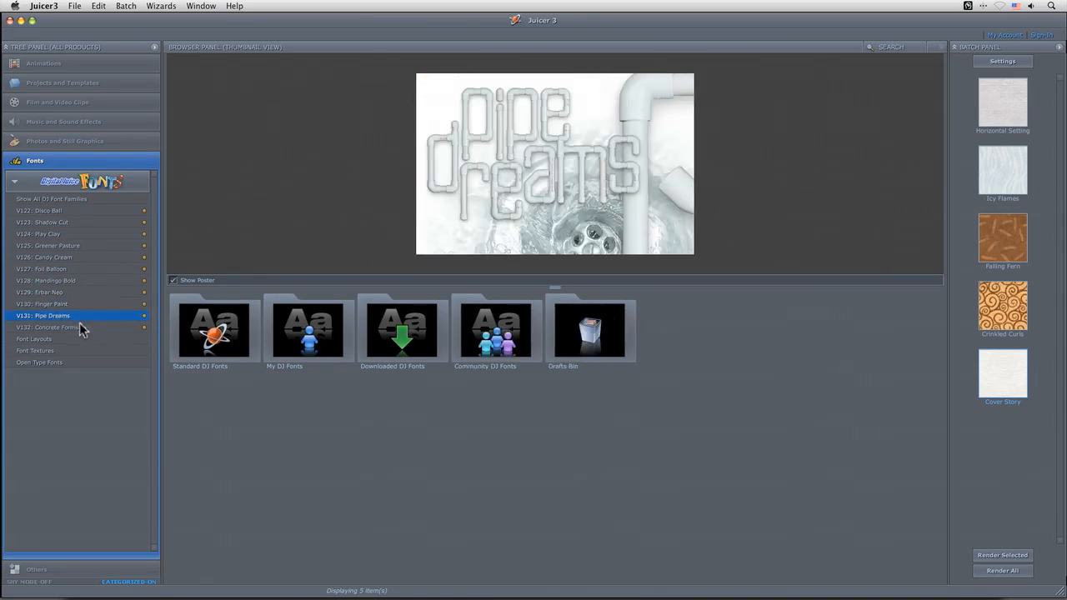
key(Down)
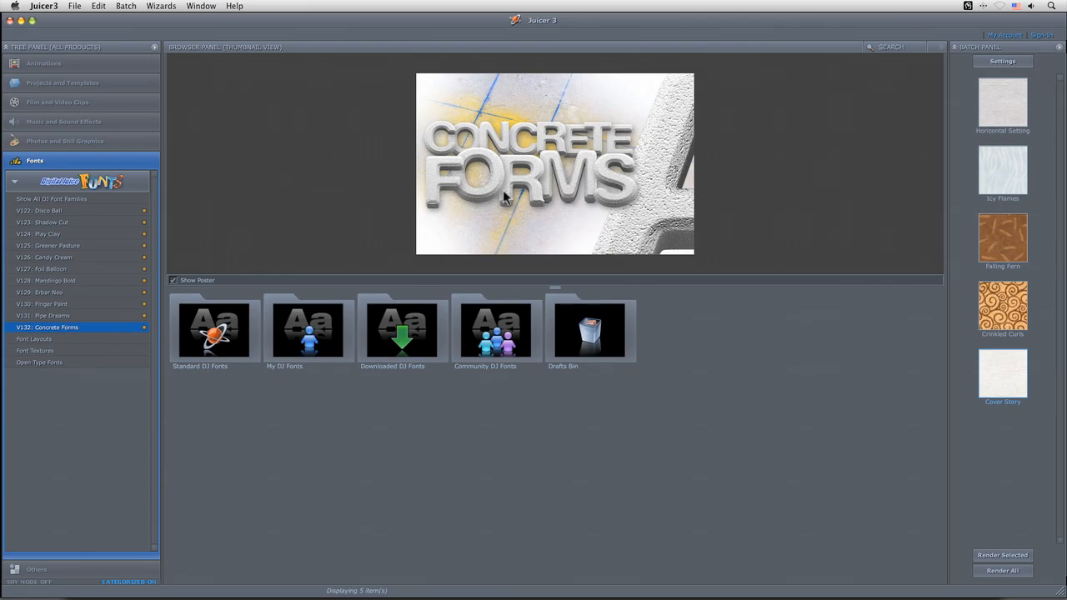
click(80, 221)
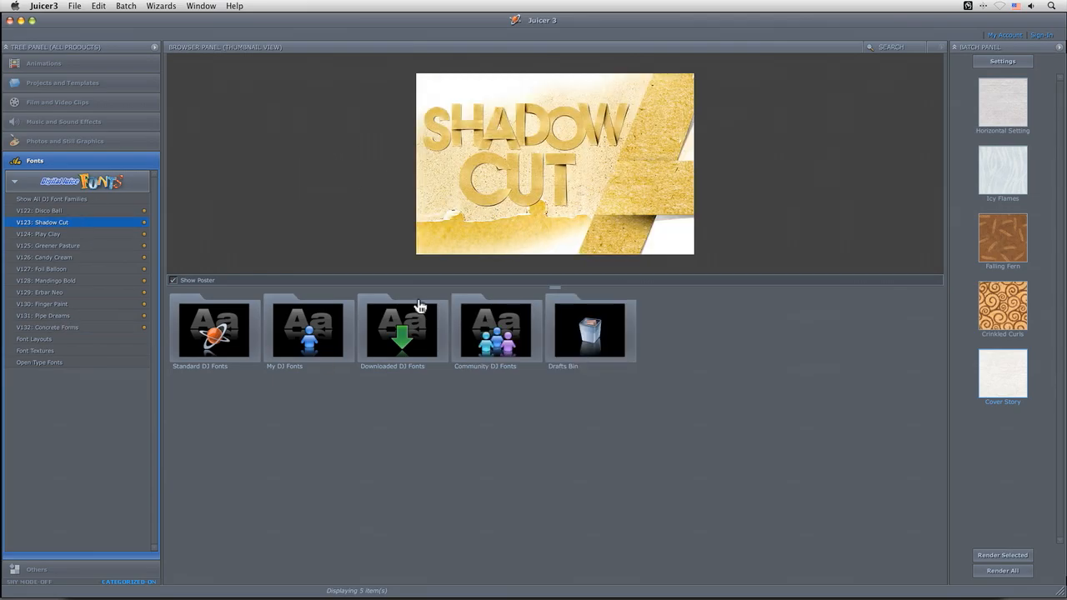
Open the Standard DJ Fonts folder of Shadow Cut and examine textured variations from Accent Cut to Gold Rimmed
click(245, 332)
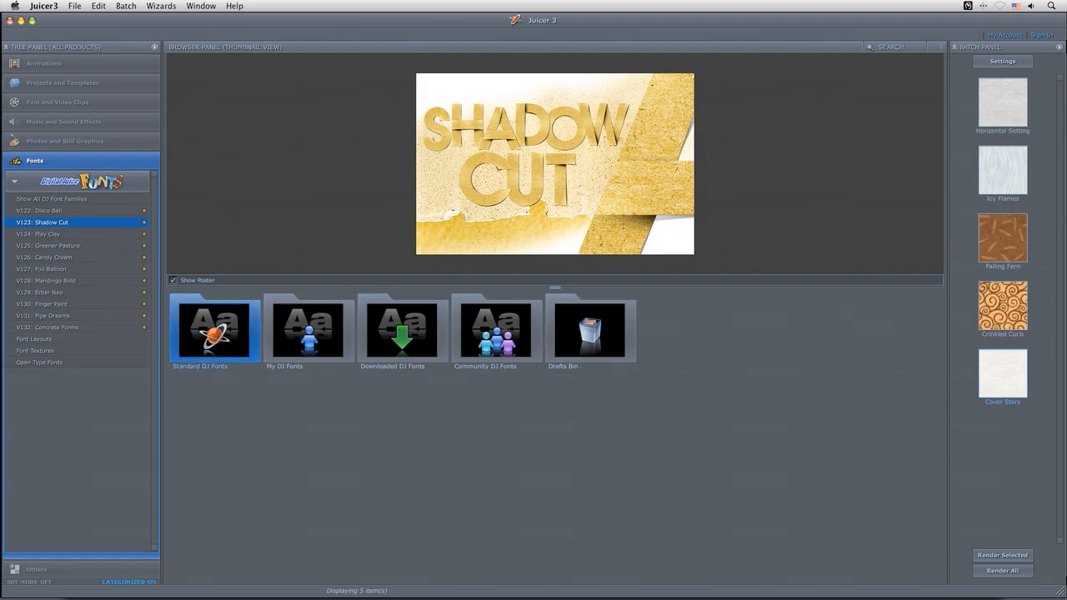
double_click(232, 342)
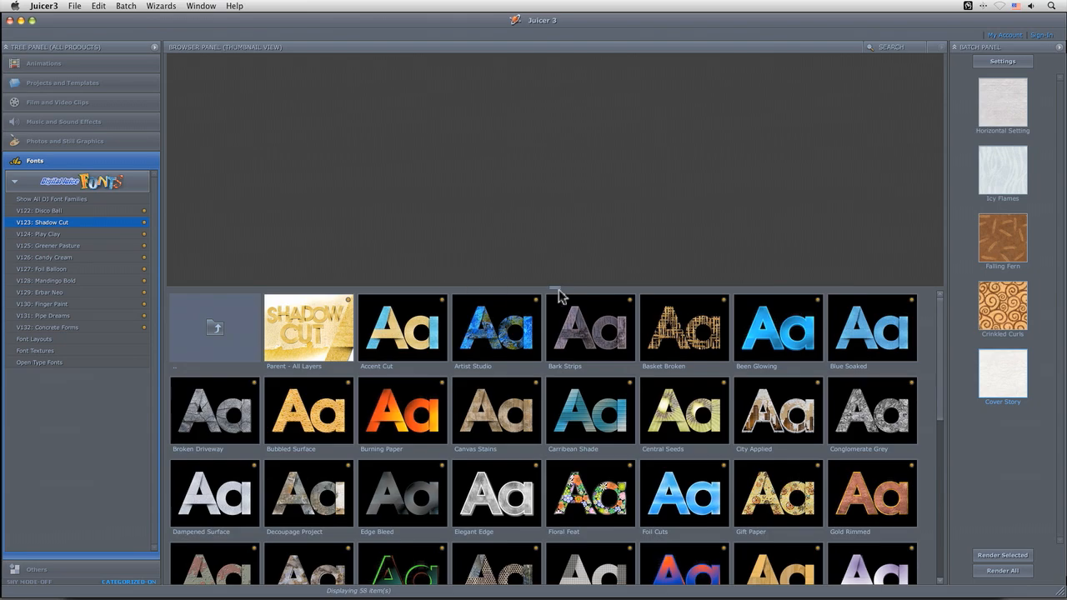
click(409, 340)
click(501, 333)
click(600, 334)
click(708, 336)
click(775, 333)
click(850, 343)
click(845, 414)
click(800, 417)
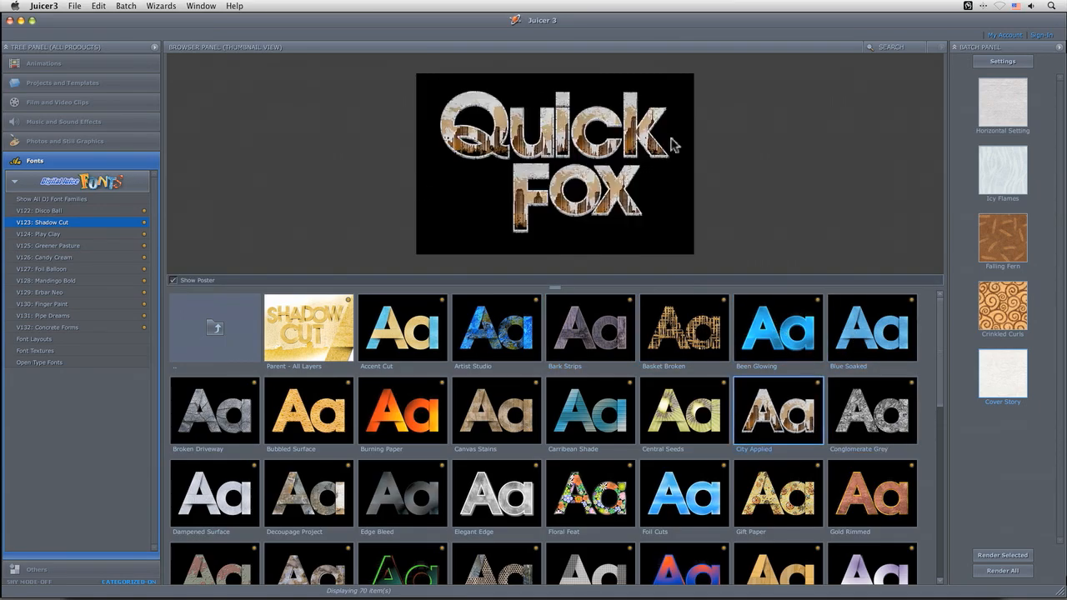
click(664, 425)
click(608, 425)
click(487, 411)
click(403, 418)
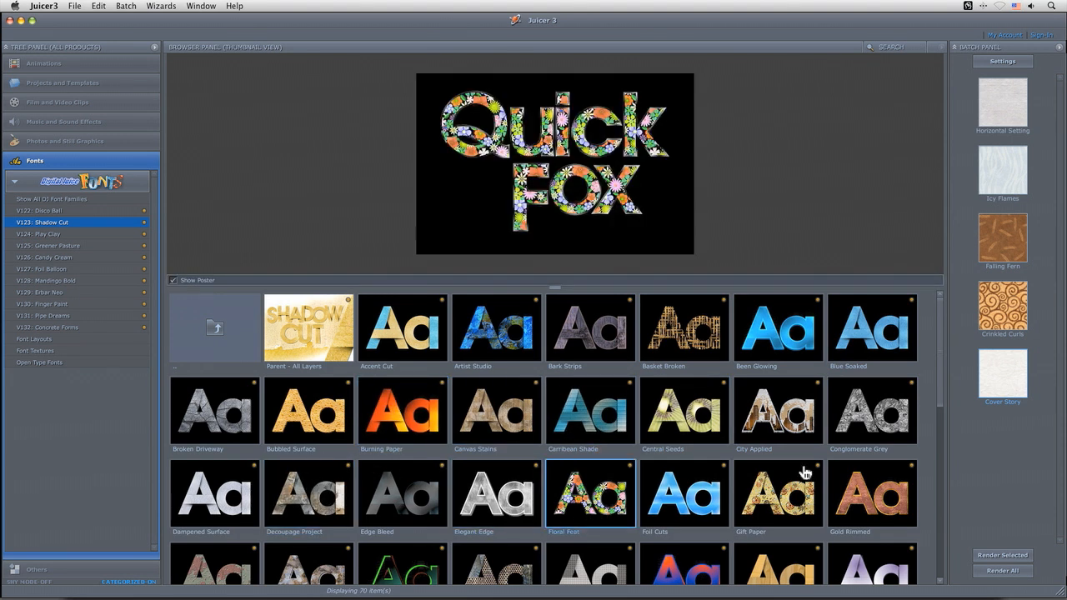
click(857, 482)
Check a few more Shadow Cut variations, including Lily Paint and Old Veneer, and add Porous Paper to the batch for editing
drag(938, 374, 937, 483)
click(287, 377)
click(231, 385)
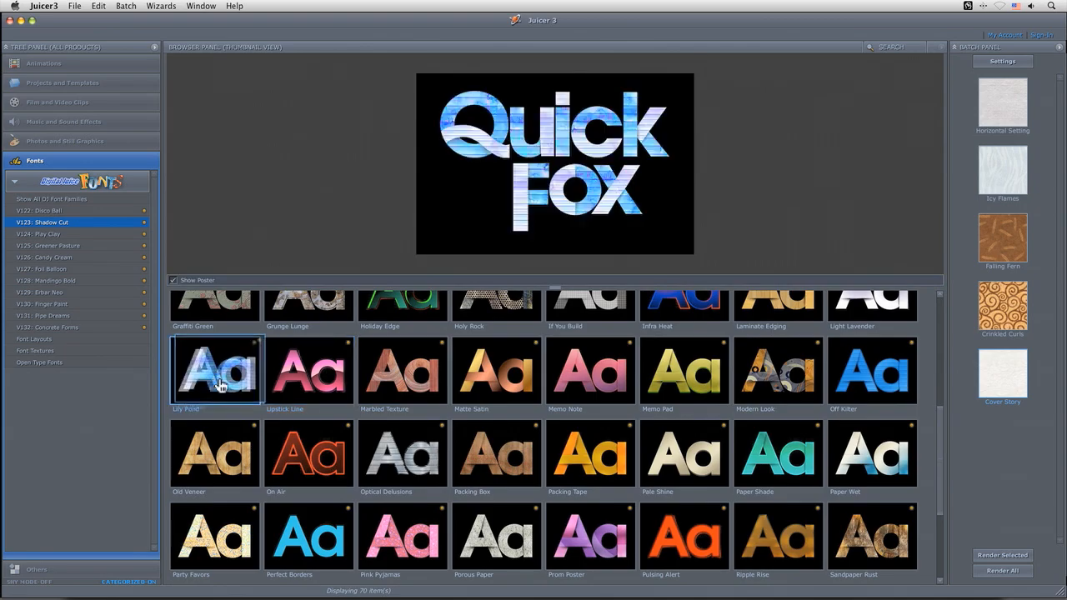
click(233, 461)
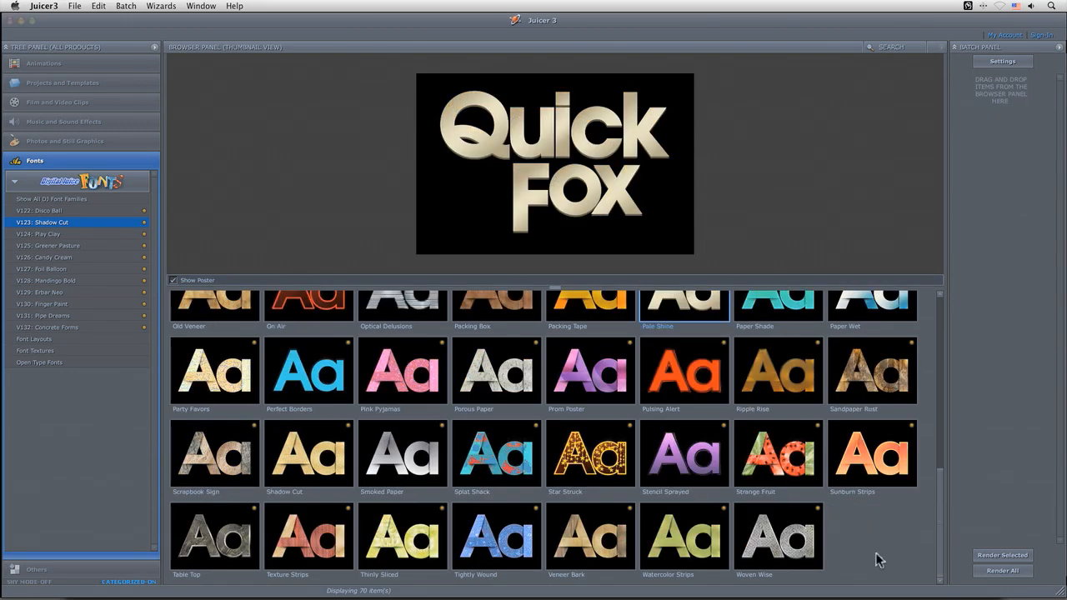
click(512, 379)
drag(492, 386, 1007, 215)
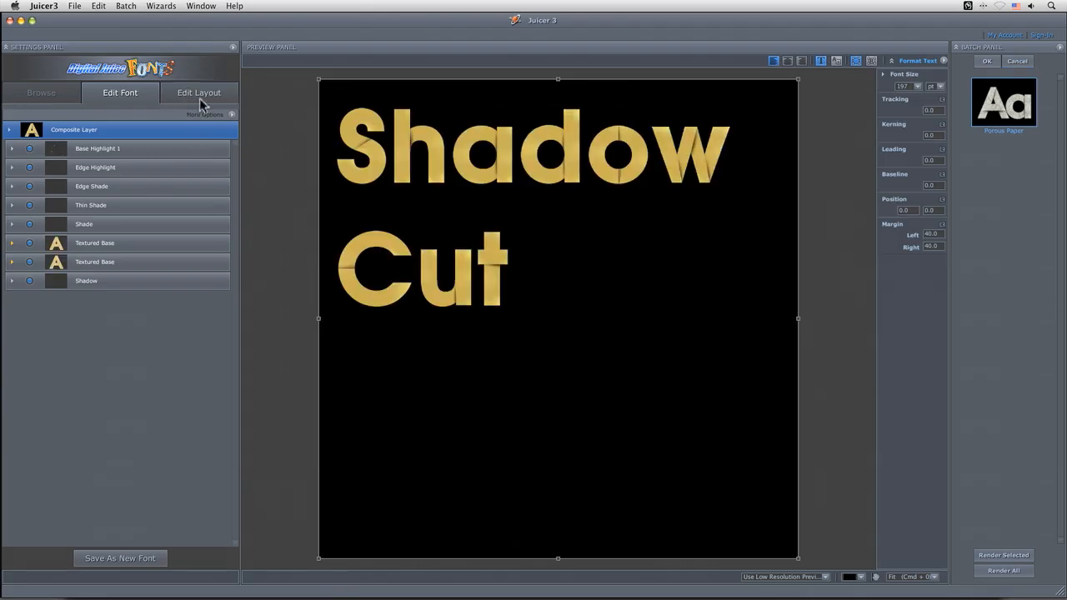
In the layout settings, set the canvas width to 1200 pixels and the height to 300 pixels
click(188, 96)
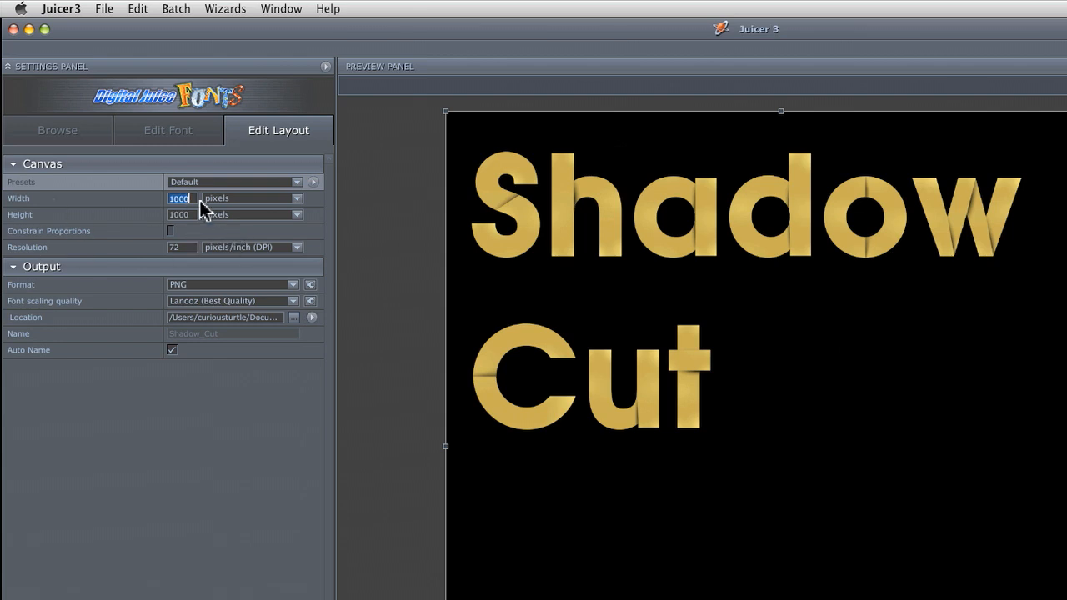
key(Return)
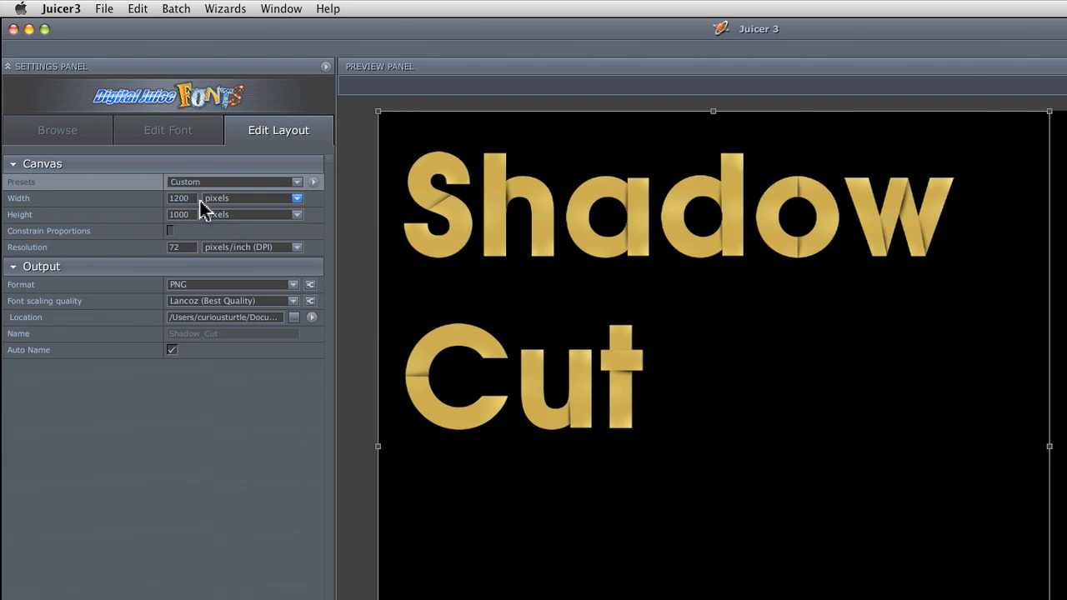
key(Tab)
text(300)
key(Return)
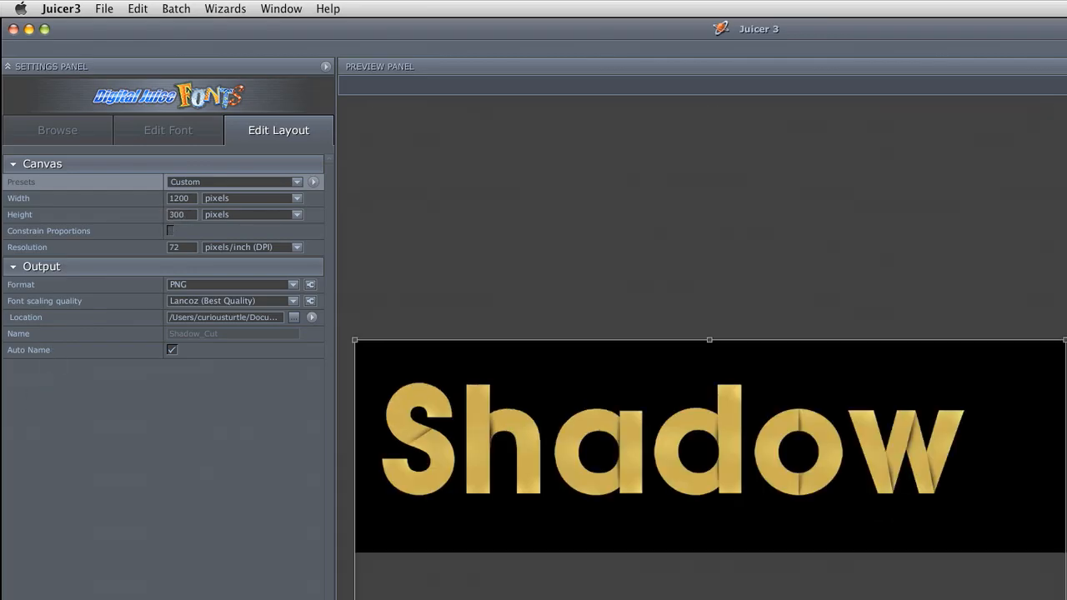
Replace the sample text with "Espresso" and reset the text position to 0.0, 0.0
triple_click(819, 477)
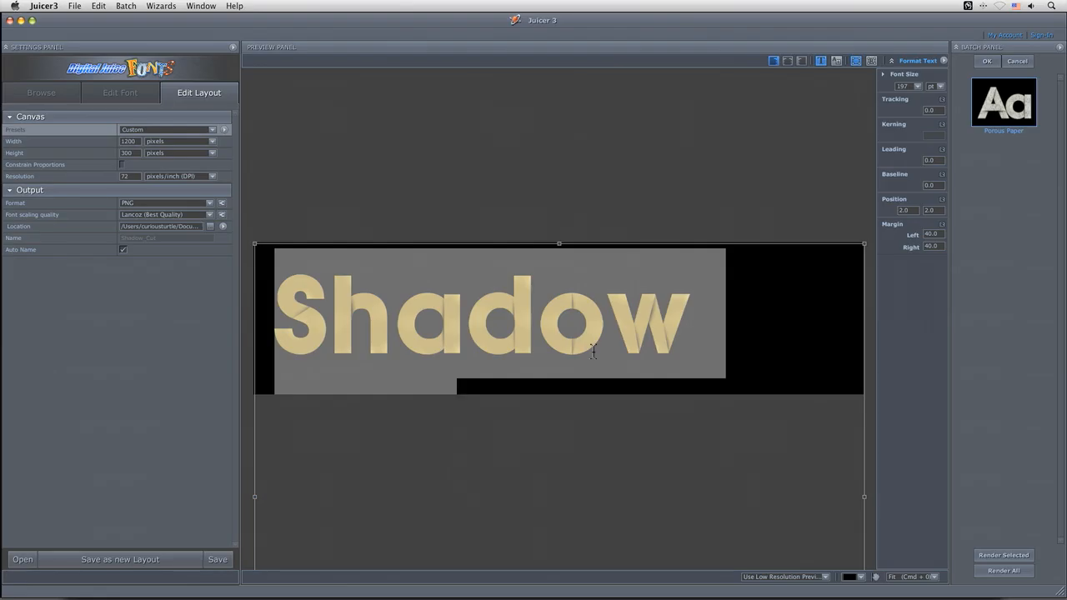
key(BackSpace)
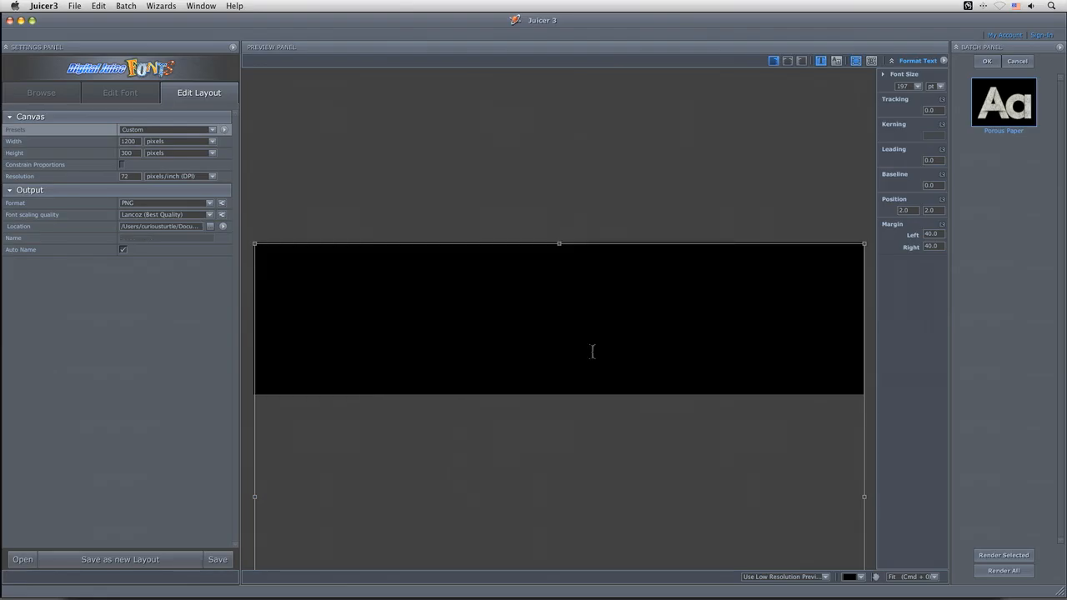
text(Esp)
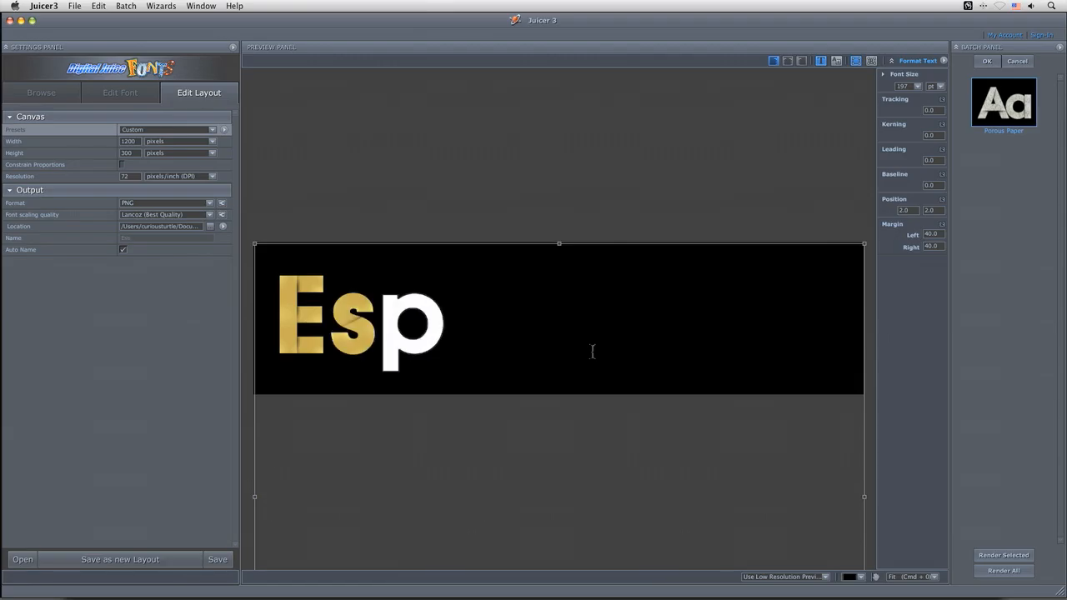
text(resso)
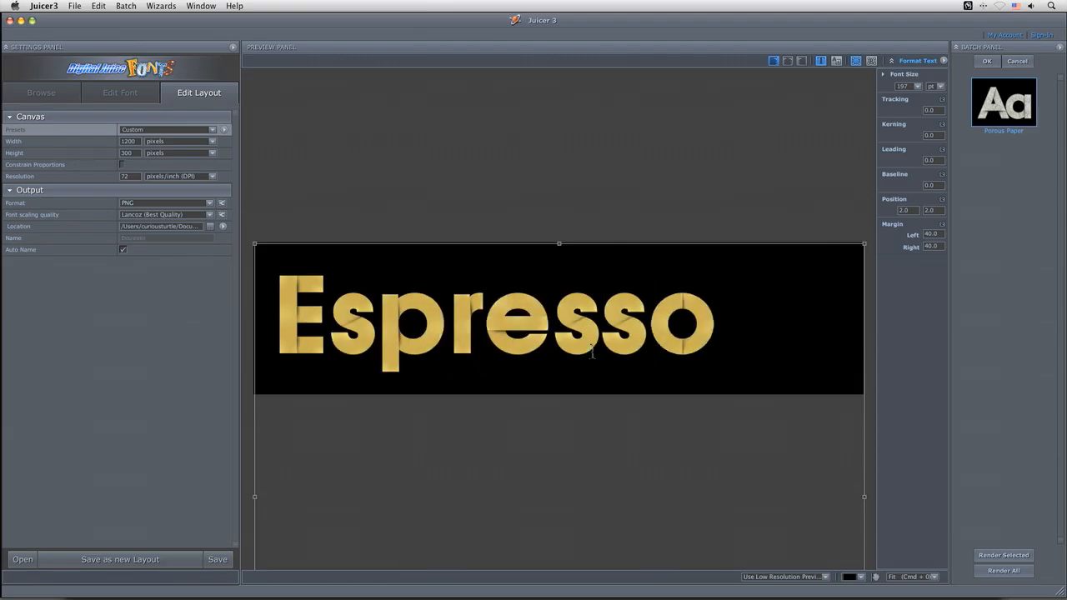
click(943, 201)
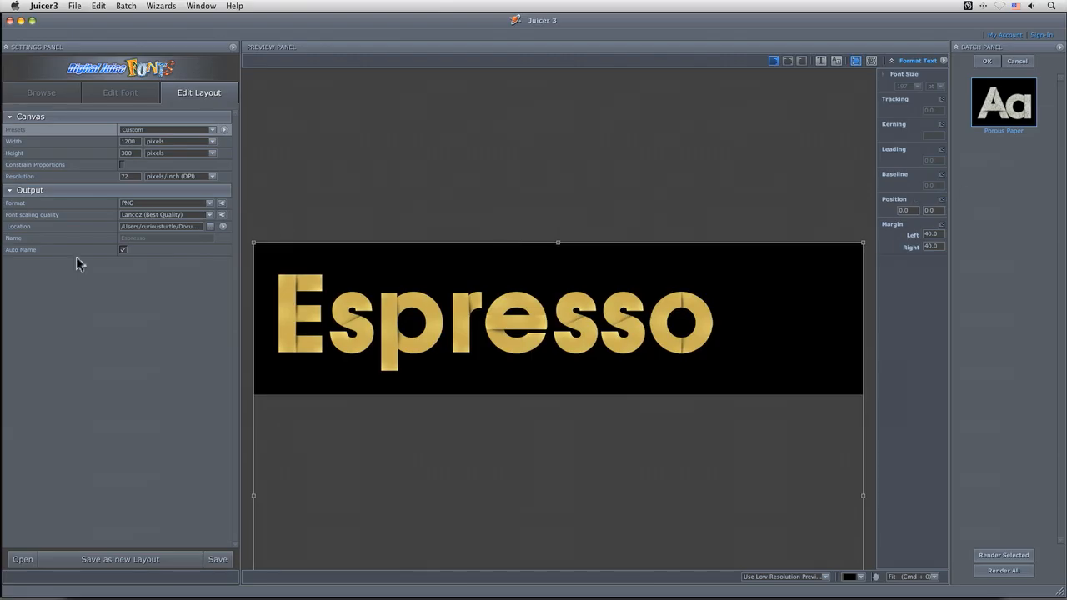
In the font's layer settings, hide the upper Textured Base layer, keep Edge Shade on, and delete that Textured Base layer
click(117, 95)
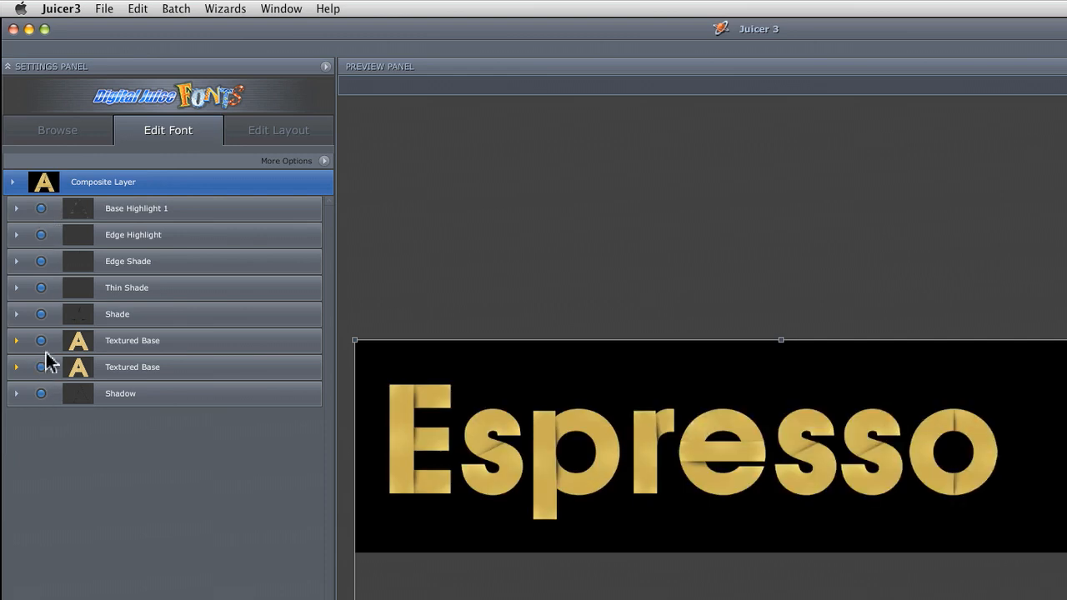
click(41, 340)
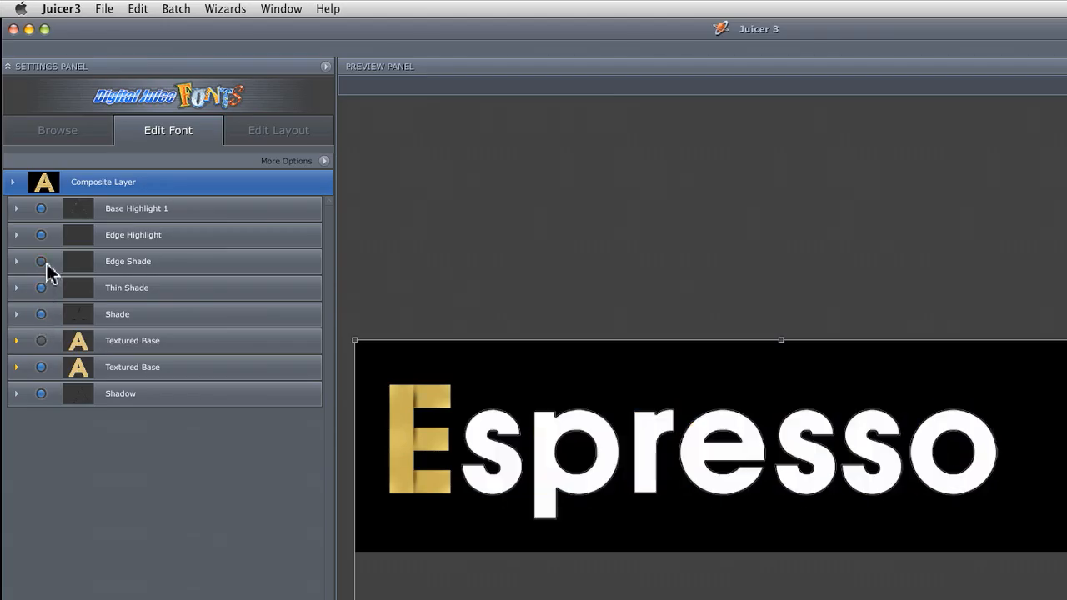
click(41, 262)
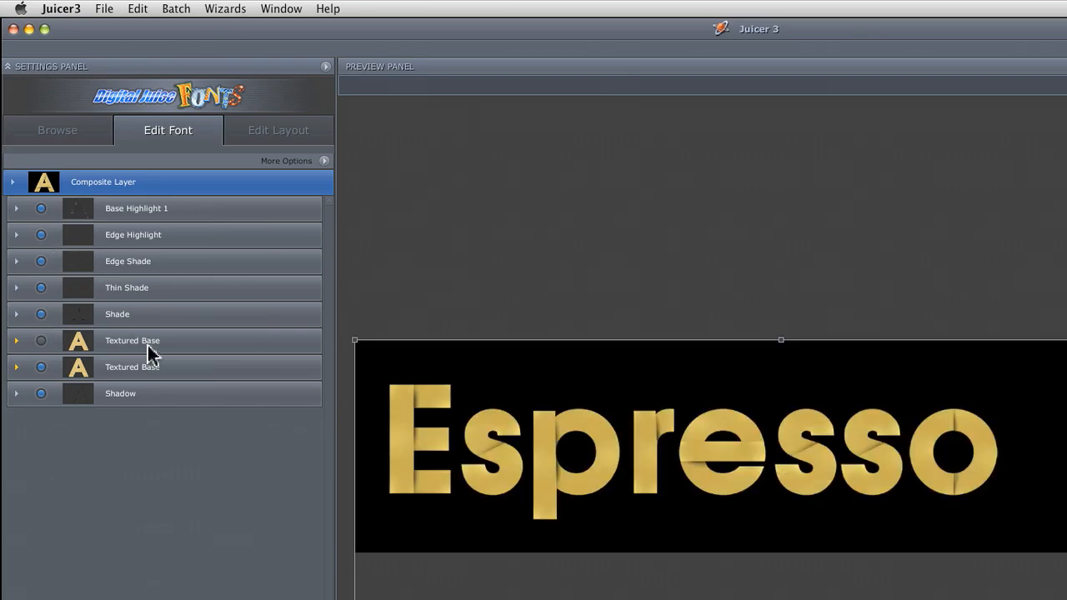
click(264, 343)
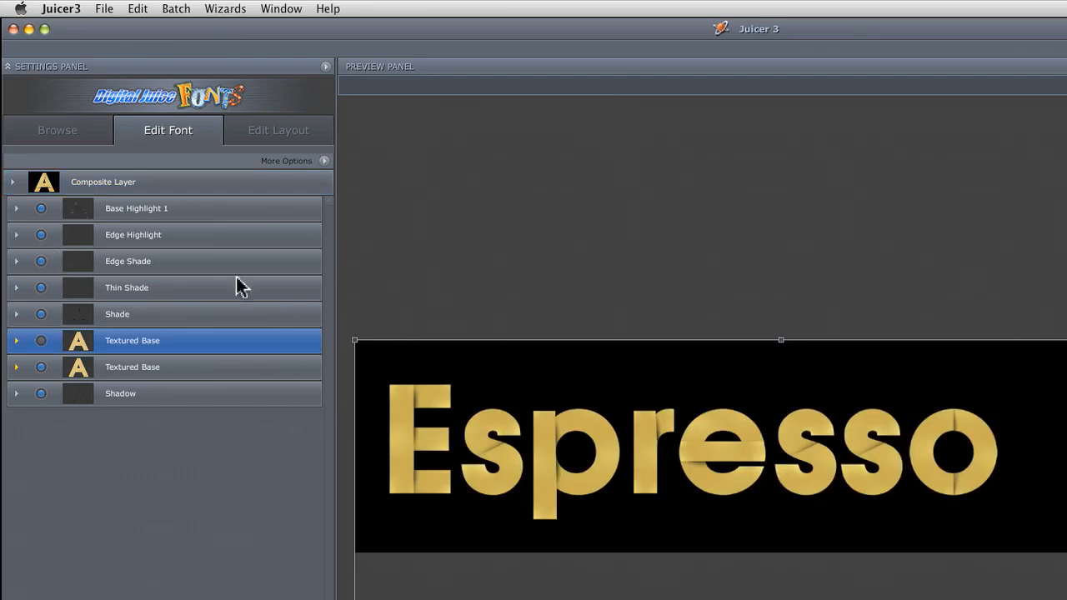
right_click(259, 342)
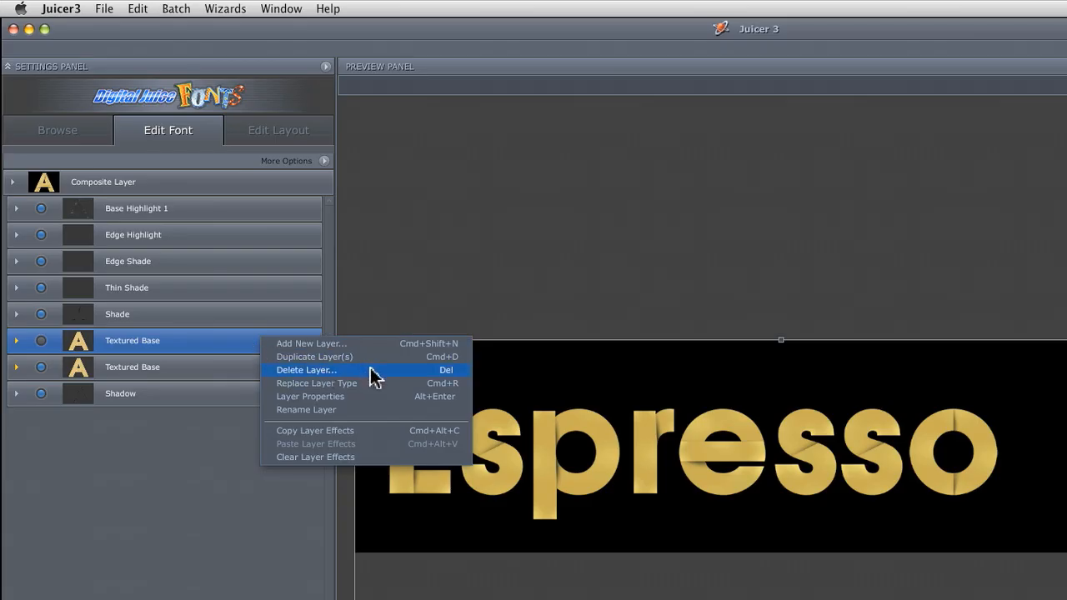
click(373, 377)
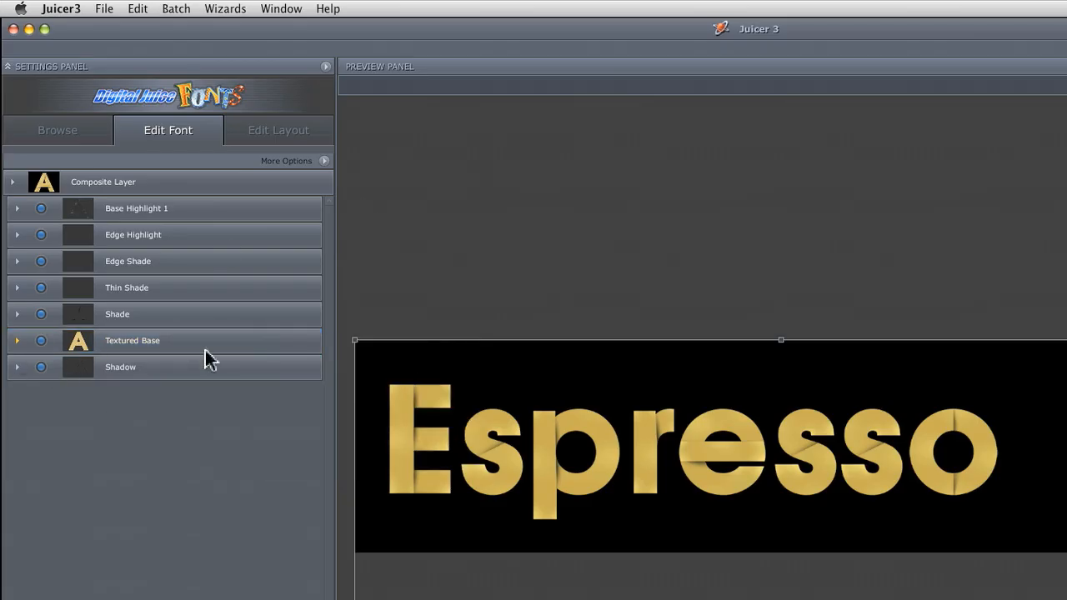
Open the texture library for the remaining Textured Base layer's Texture Fill and preview the pink Cherry and wavy Chocolate textures
click(19, 346)
click(16, 342)
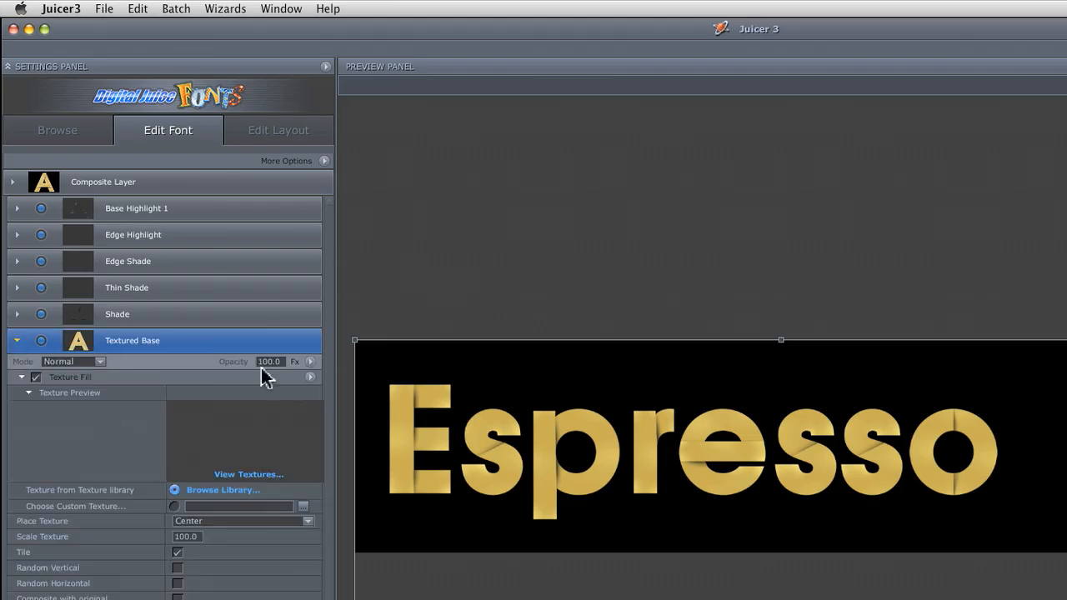
click(237, 492)
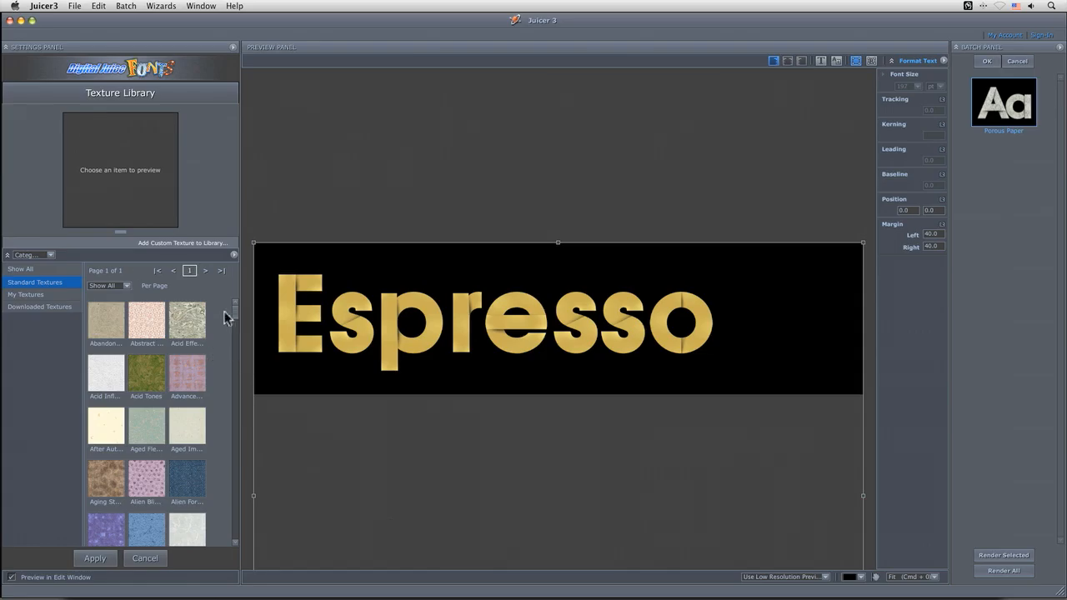
drag(235, 315, 237, 326)
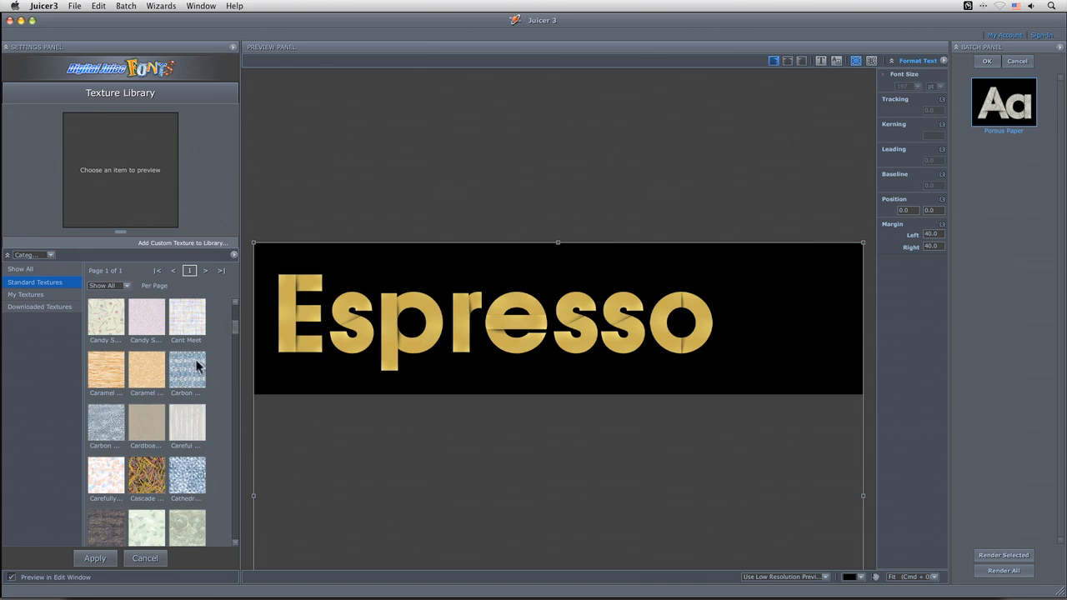
click(234, 334)
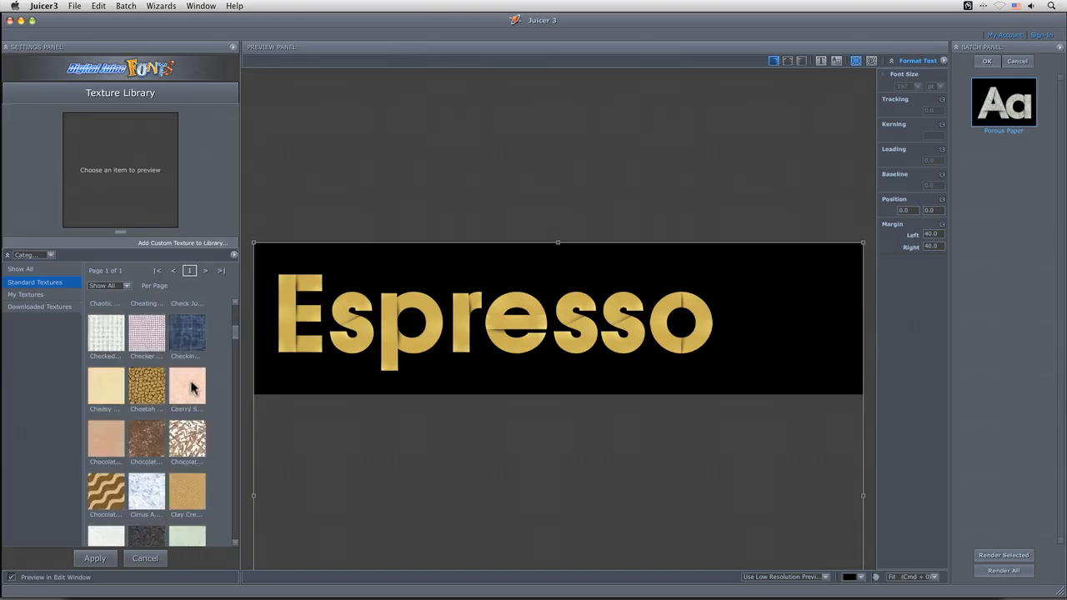
click(192, 388)
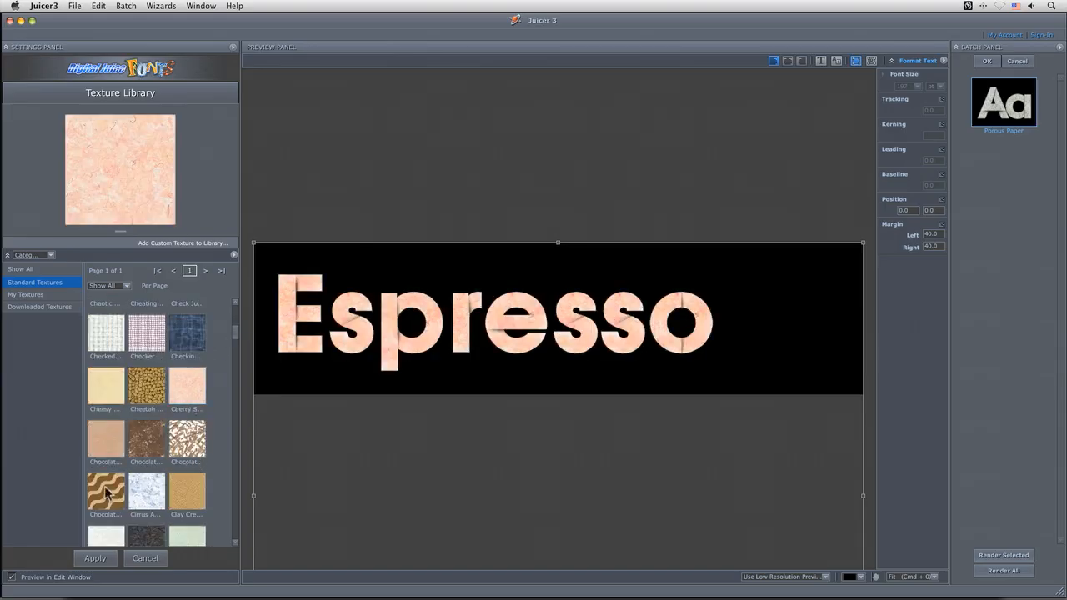
click(107, 492)
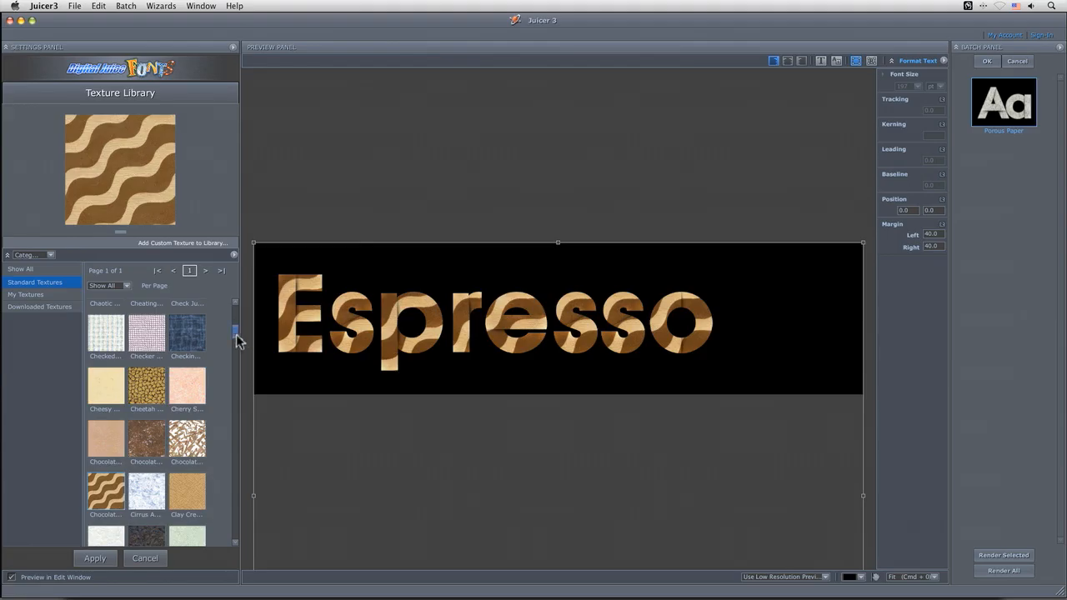
Preview several Crumple textures on the Espresso text, including the blue, beige, woven and speckled tan ones
drag(236, 336, 236, 350)
click(187, 363)
click(148, 358)
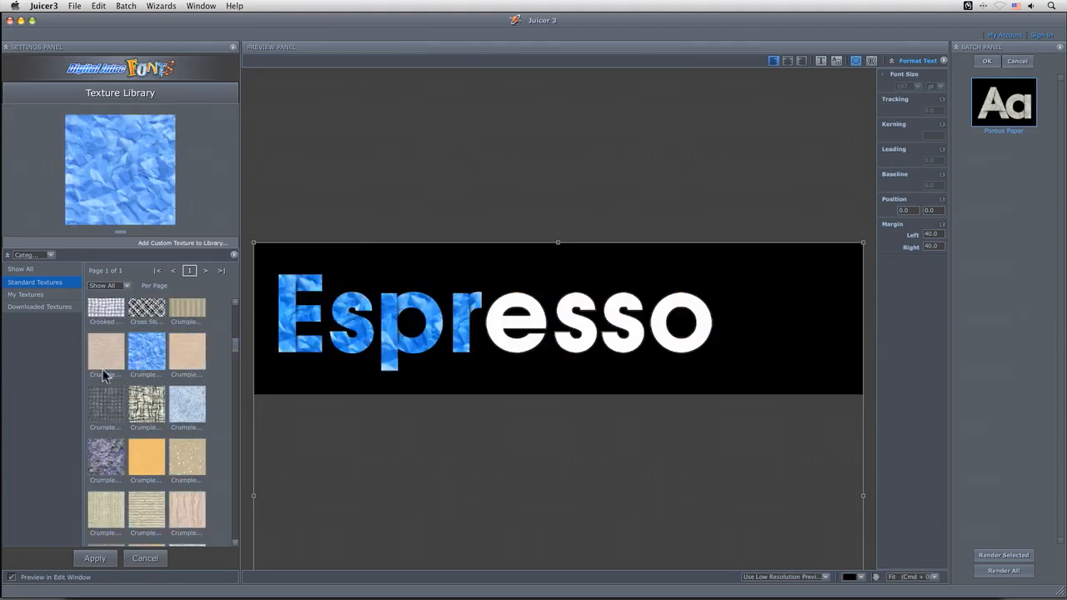
click(104, 360)
click(146, 404)
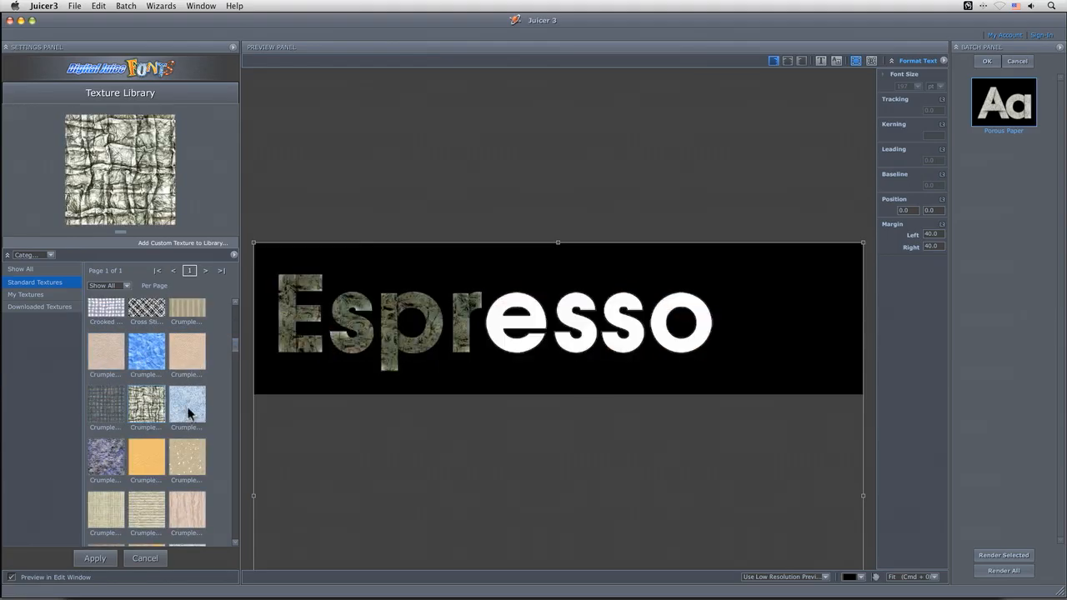
click(188, 411)
click(106, 404)
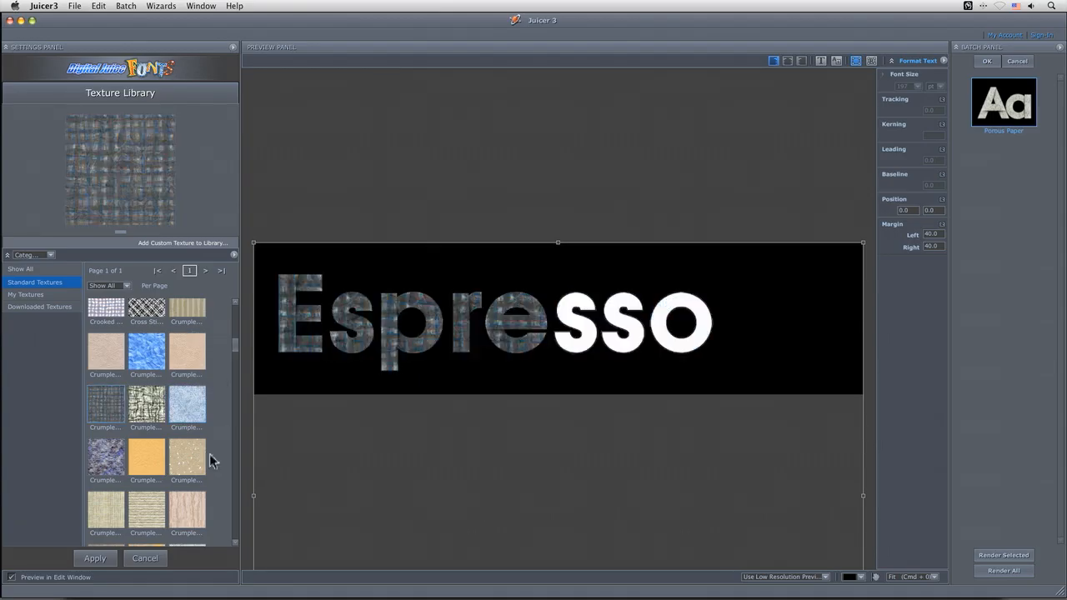
click(190, 455)
Apply the mottled pink Digital texture to the Textured Base layer's Texture Fill
drag(235, 344, 237, 358)
click(153, 406)
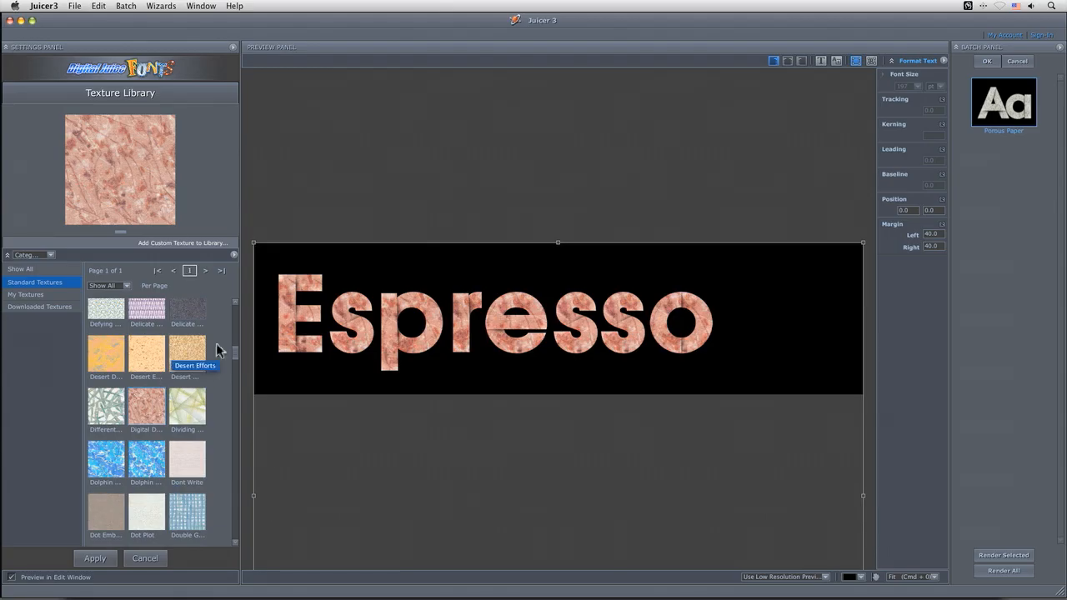
click(95, 558)
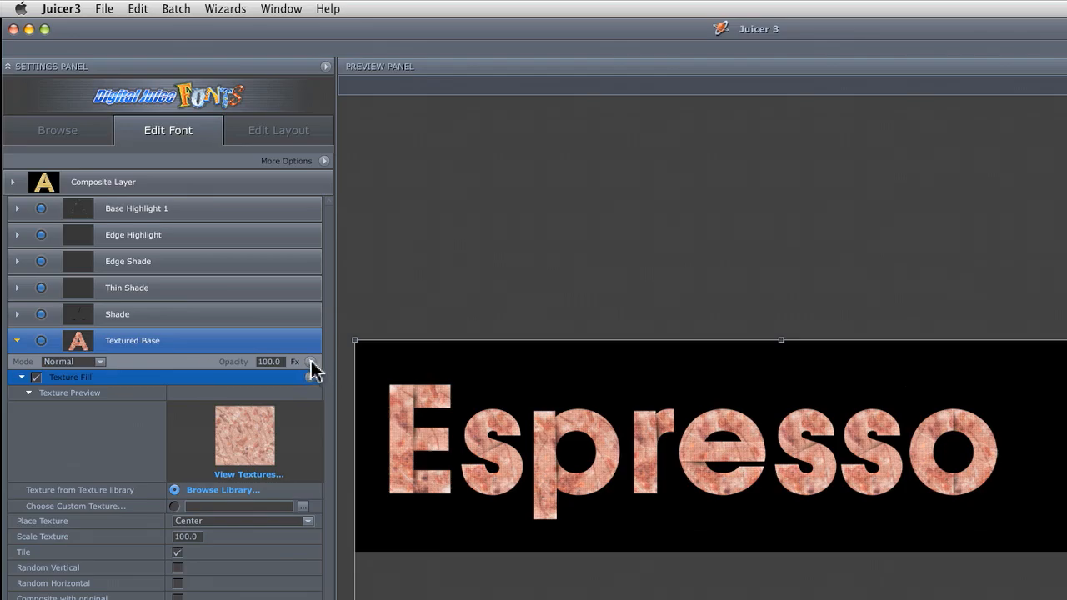
Add a Simple Colorize effect to the Textured Base layer and set its colour to a bright orange
click(311, 362)
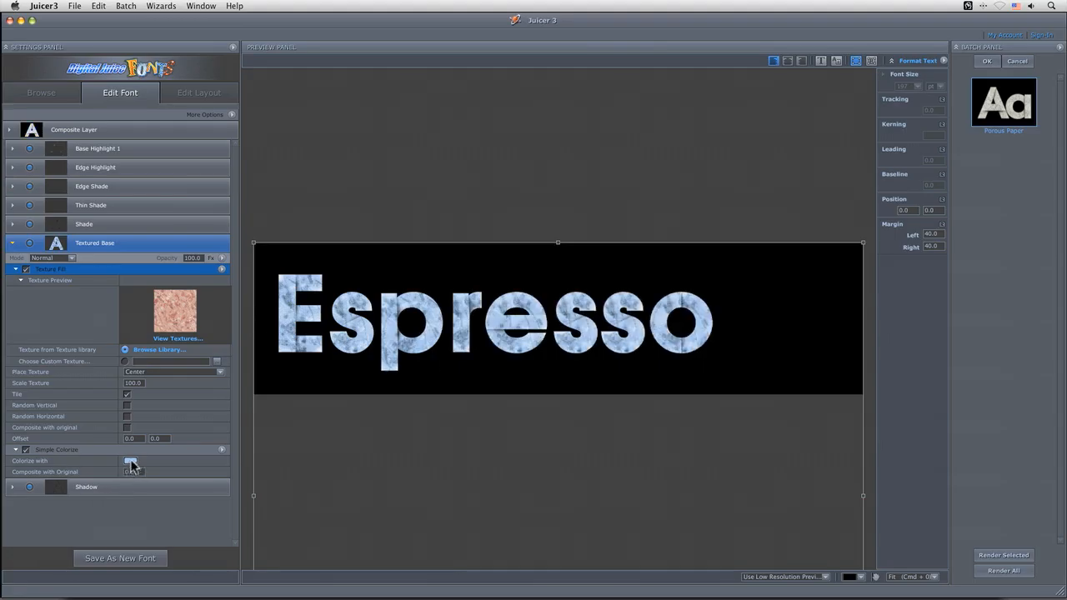
click(130, 462)
drag(591, 260, 560, 249)
click(588, 246)
click(589, 253)
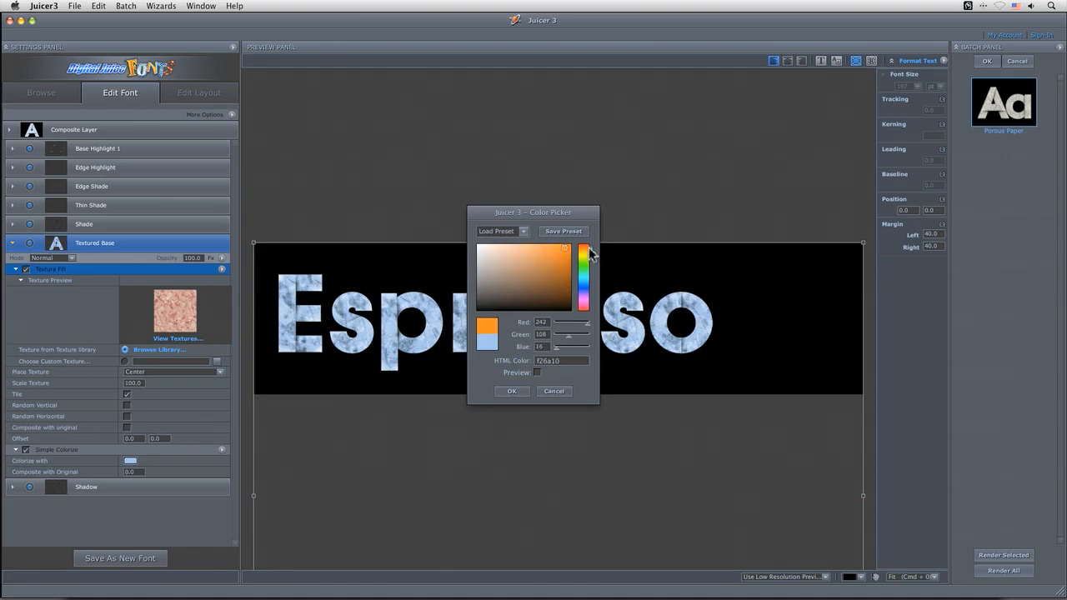
click(517, 391)
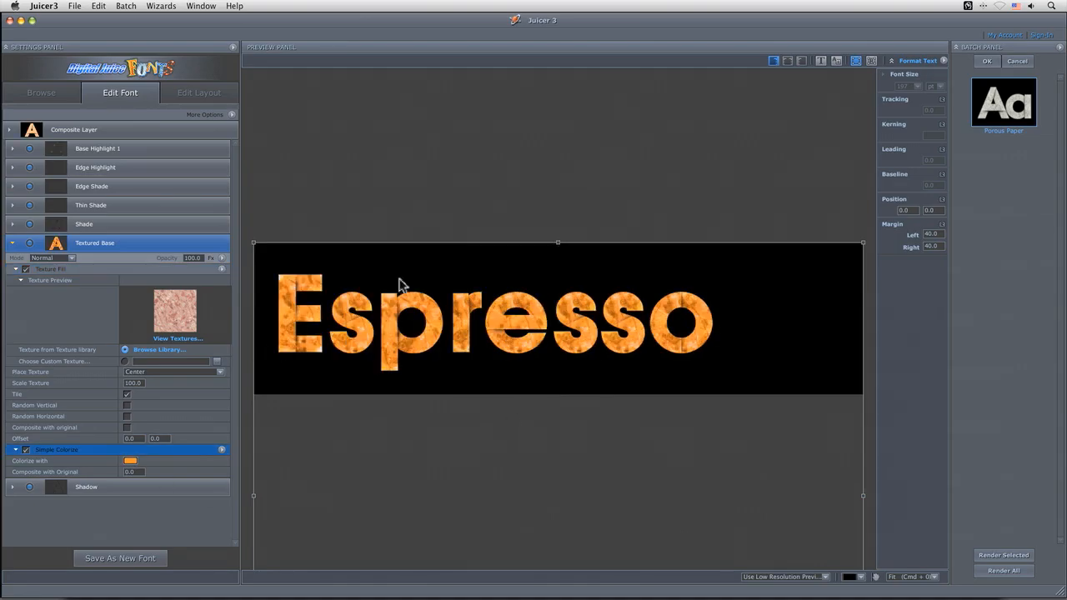
Shift the Simple Colorize colour of the Textured Base layer to a slightly softer orange
click(129, 462)
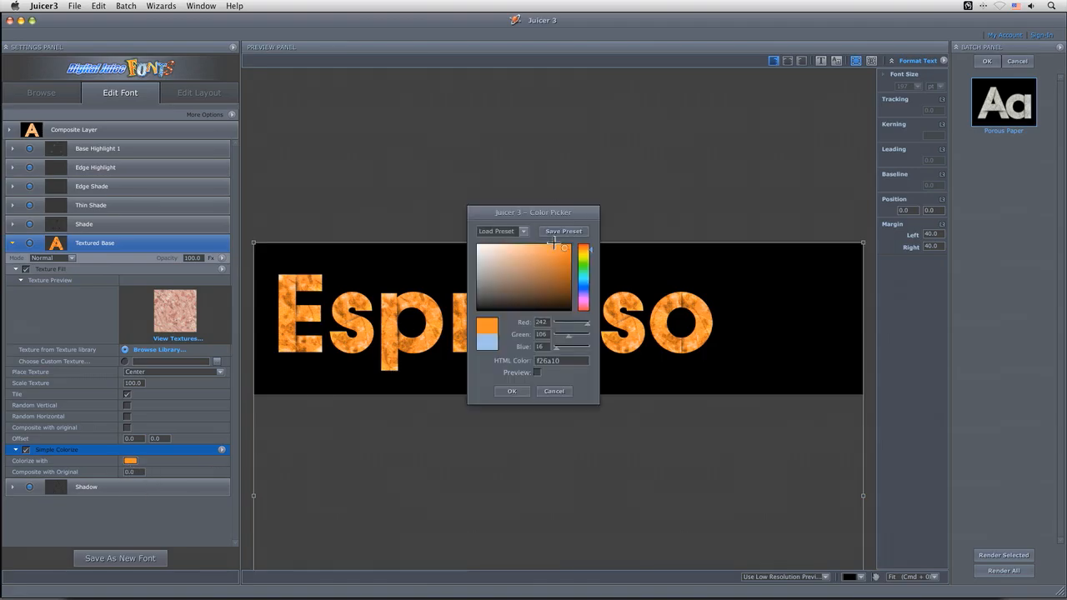
click(547, 245)
click(526, 390)
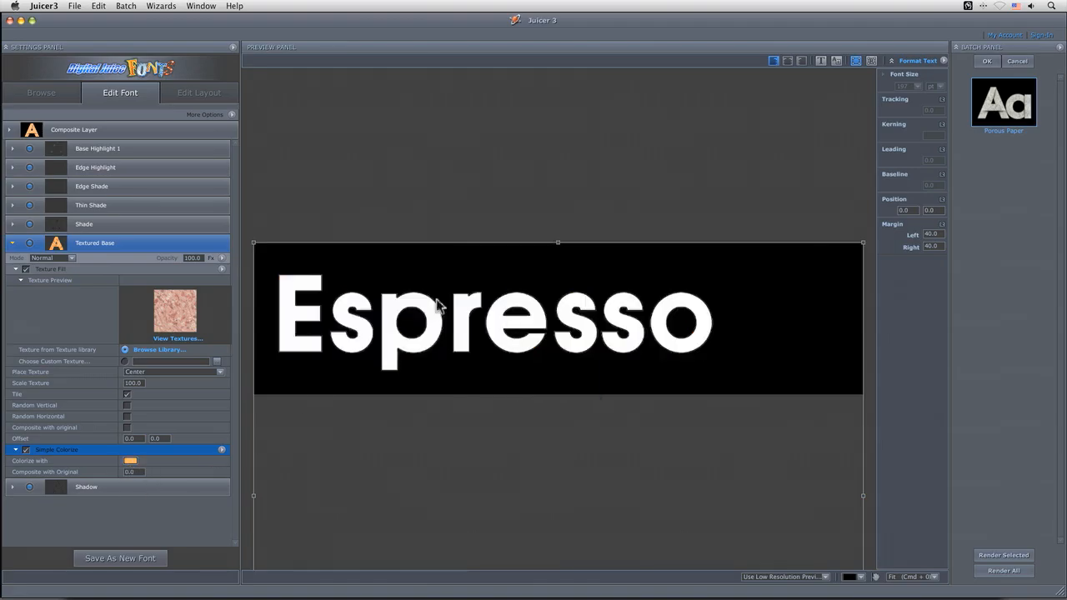
click(130, 461)
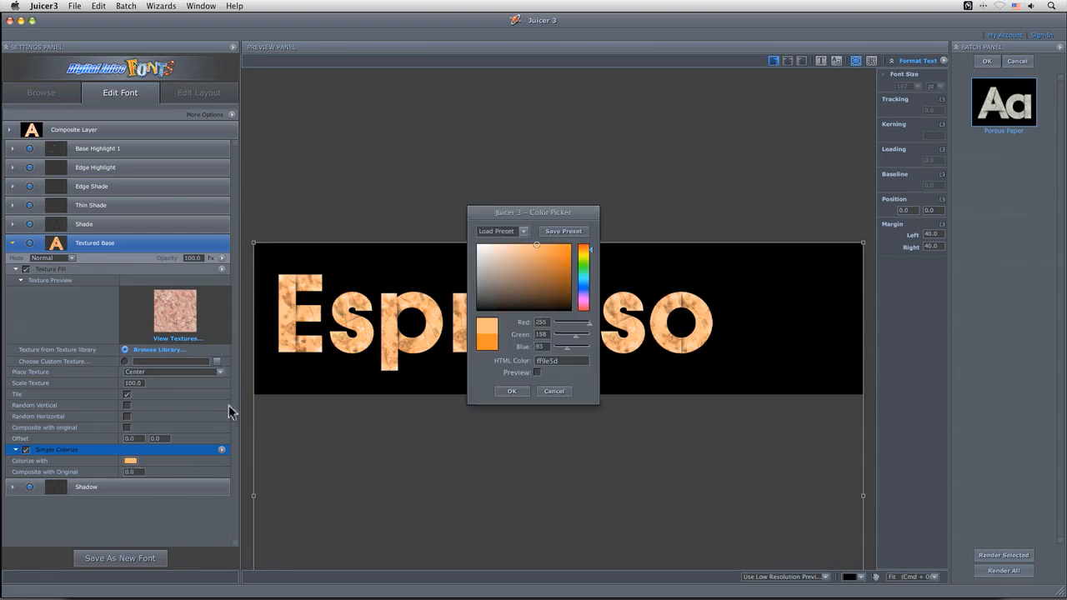
click(554, 247)
click(521, 392)
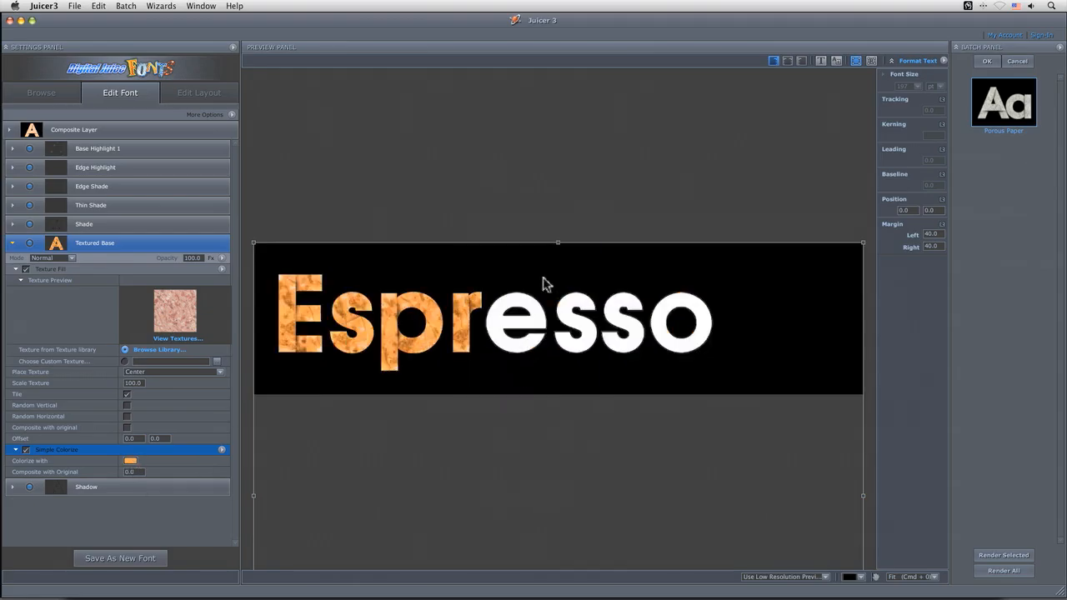
Adjust Simple Colorize's Composite with Original to blend part of the pink texture into the orange, and collapse the Textured Base layer
drag(127, 472, 190, 471)
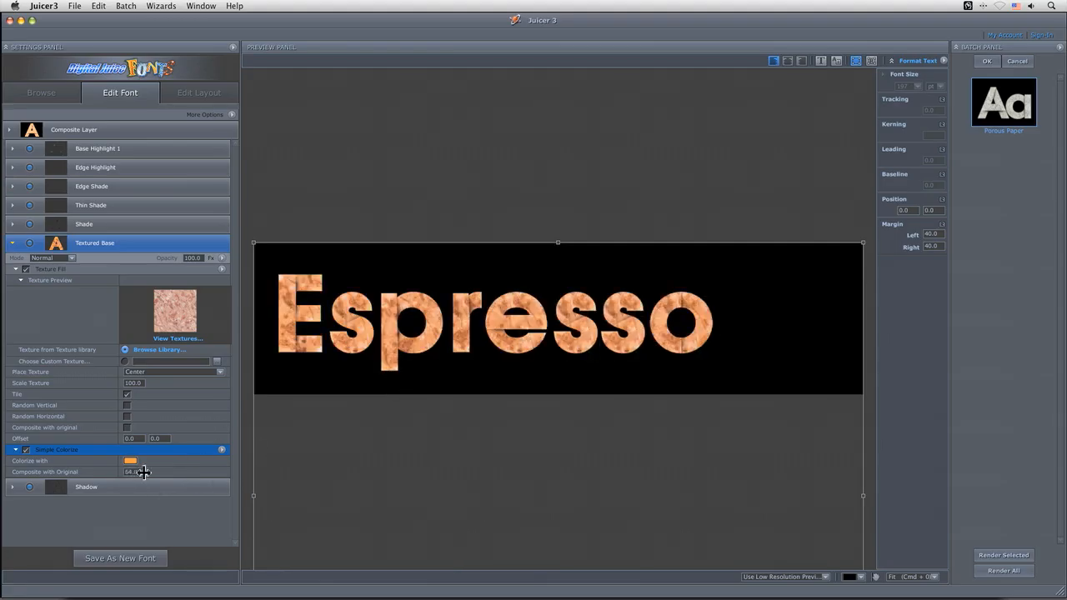
drag(131, 471, 126, 472)
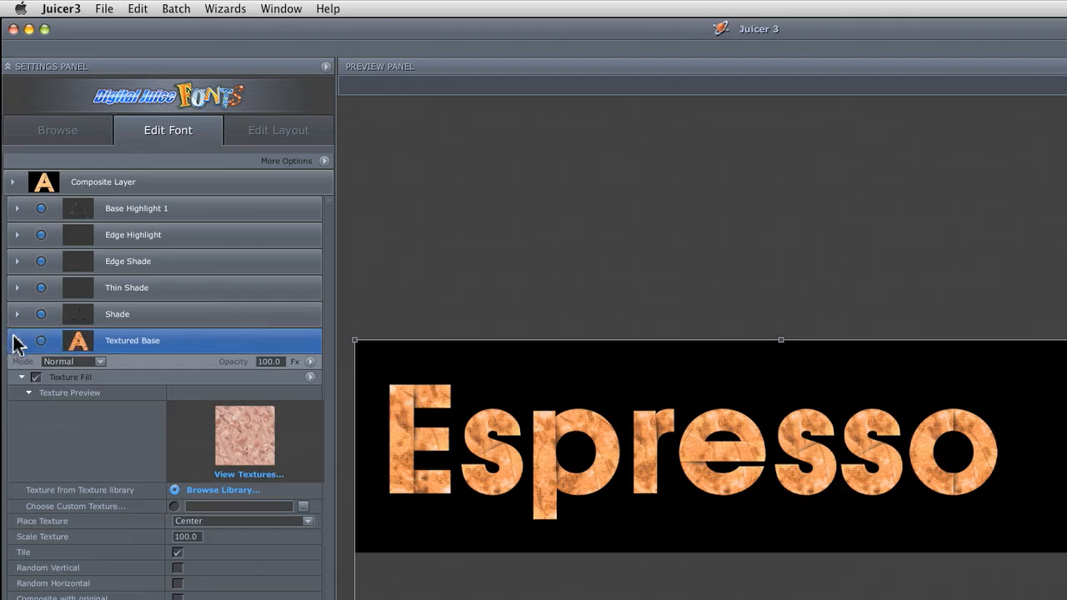
click(13, 243)
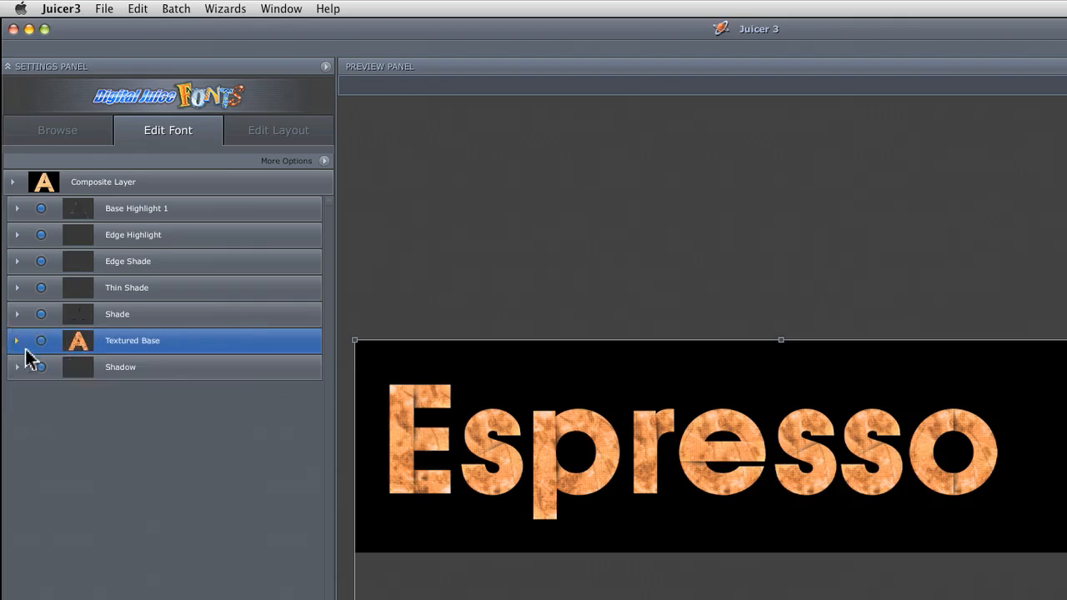
Add a new layer of type Textured Base above the existing Textured Base layer
click(324, 162)
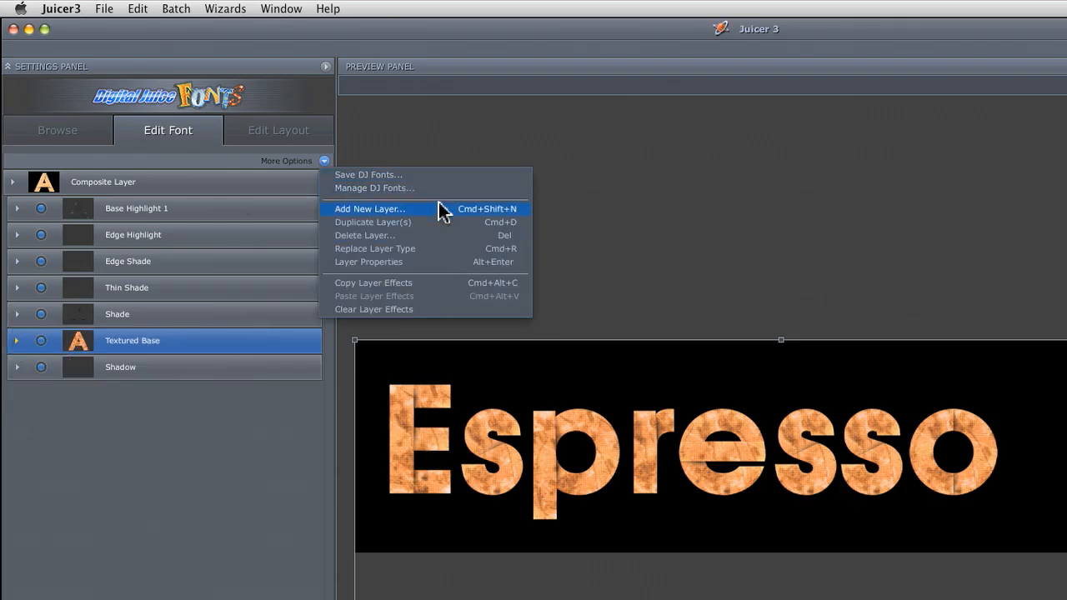
click(442, 217)
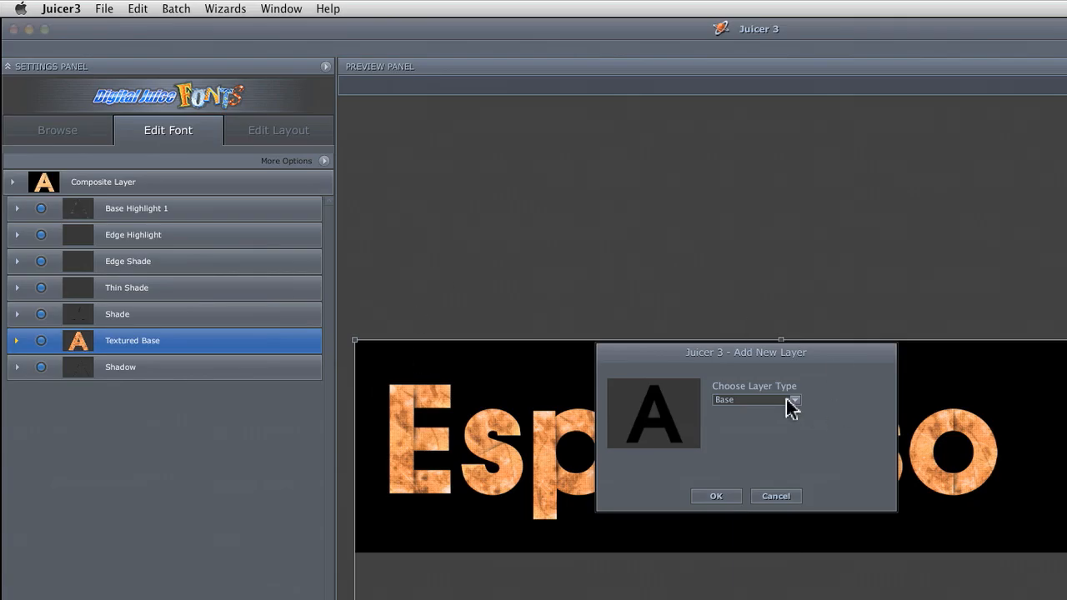
click(794, 401)
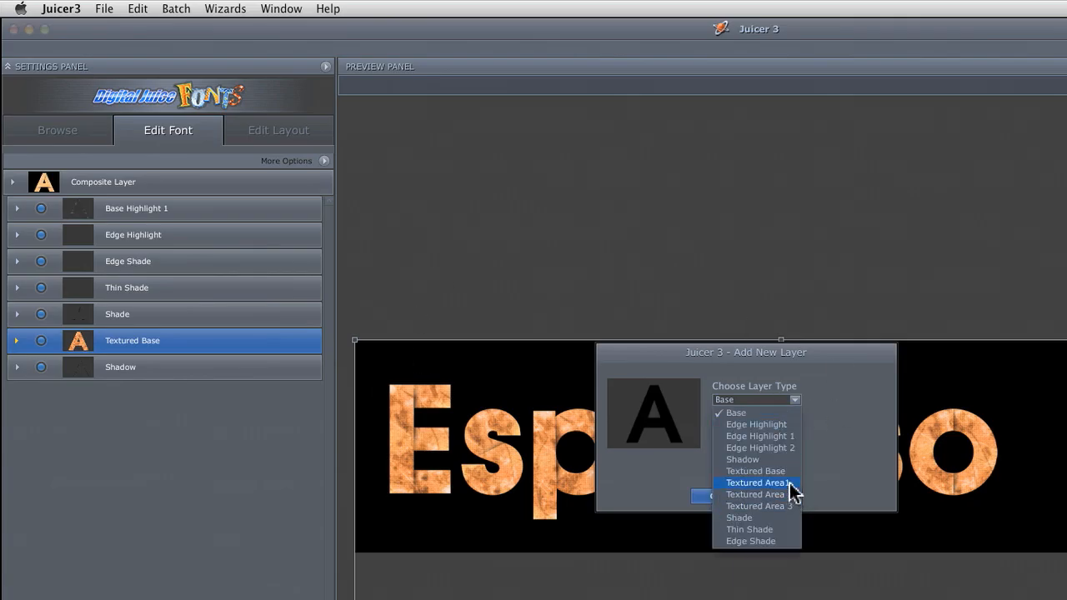
click(784, 472)
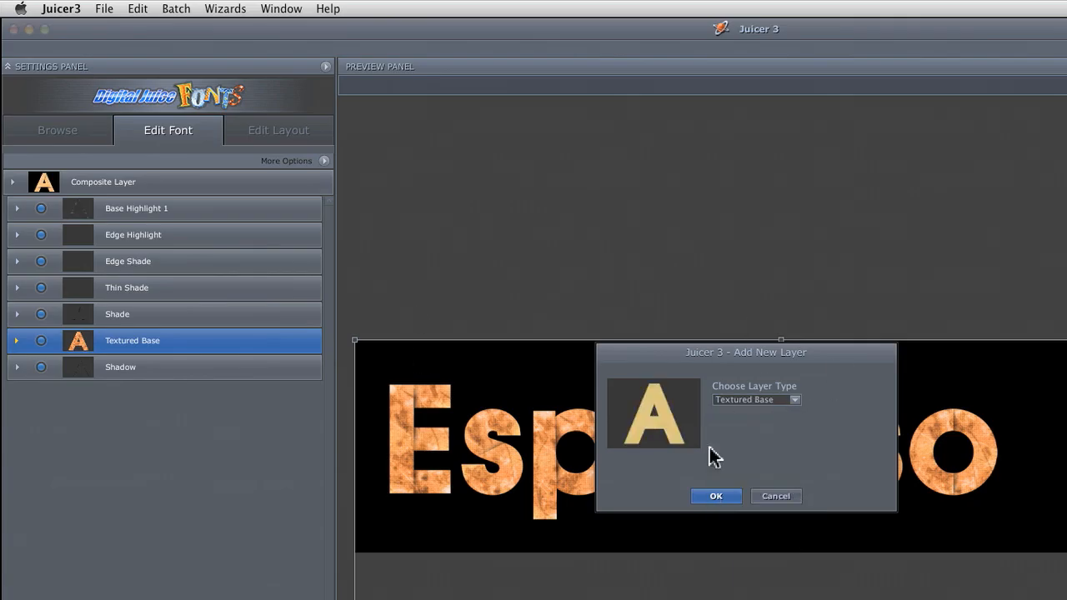
click(731, 491)
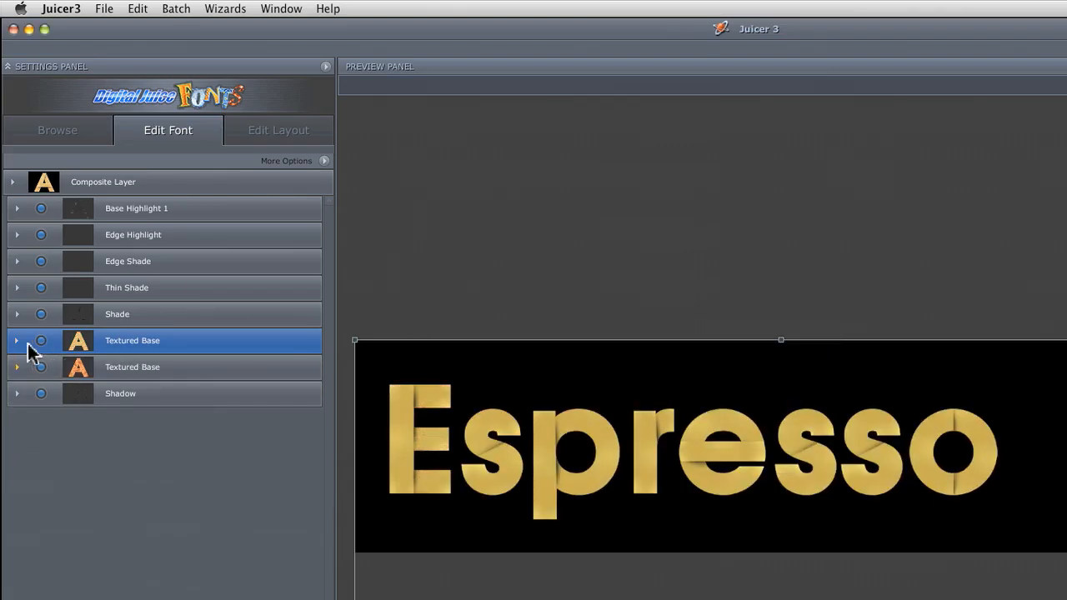
Add a Texture Fill effect to the new Textured Base layer and apply the rough white Acid Infl... texture from the Standard Textures
click(17, 340)
click(310, 362)
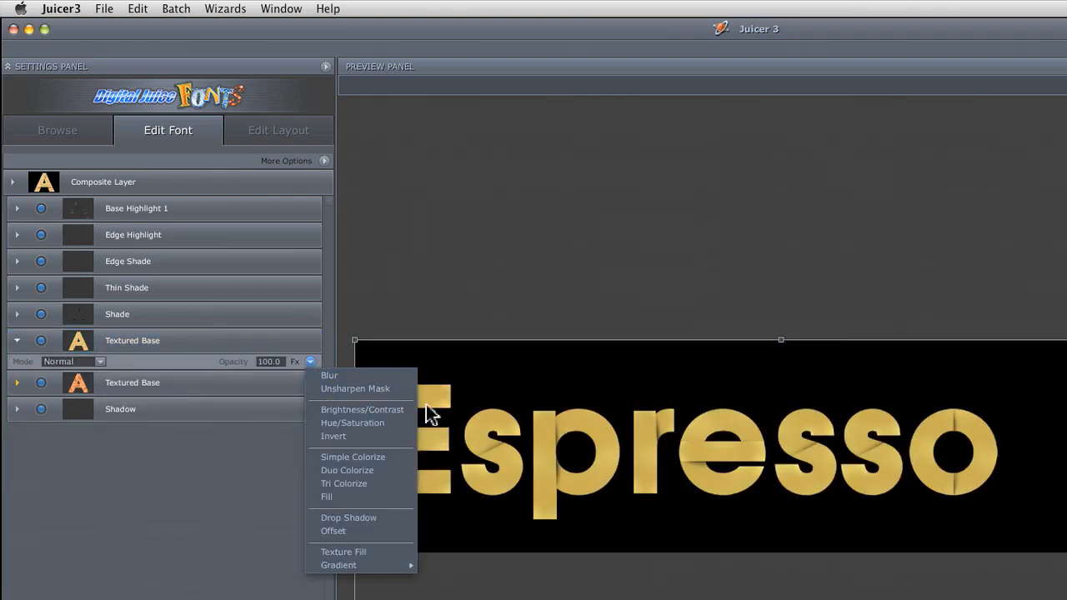
click(390, 555)
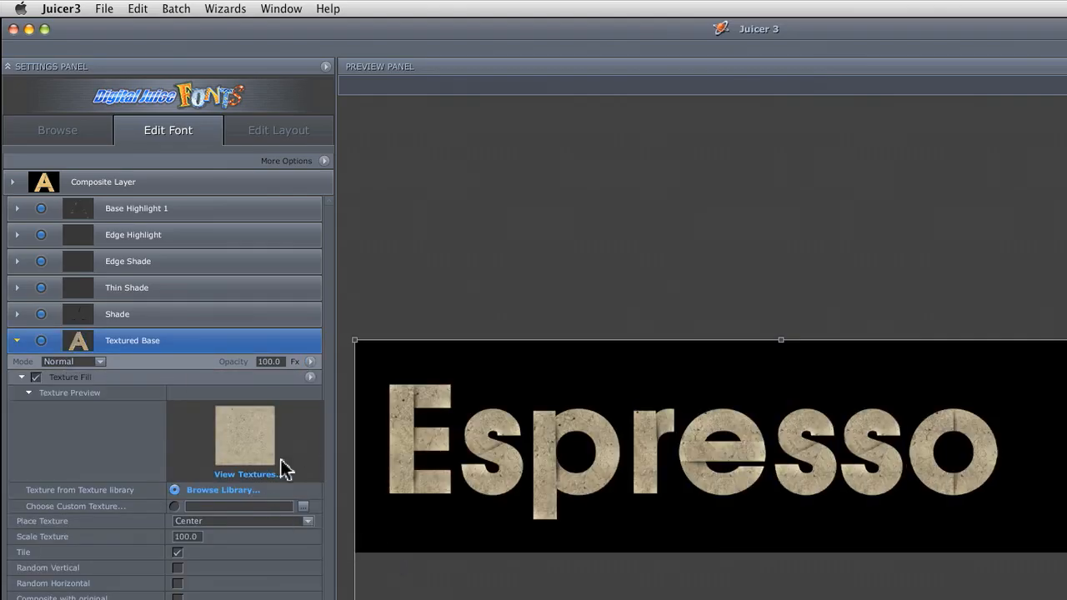
click(227, 491)
drag(328, 493, 333, 431)
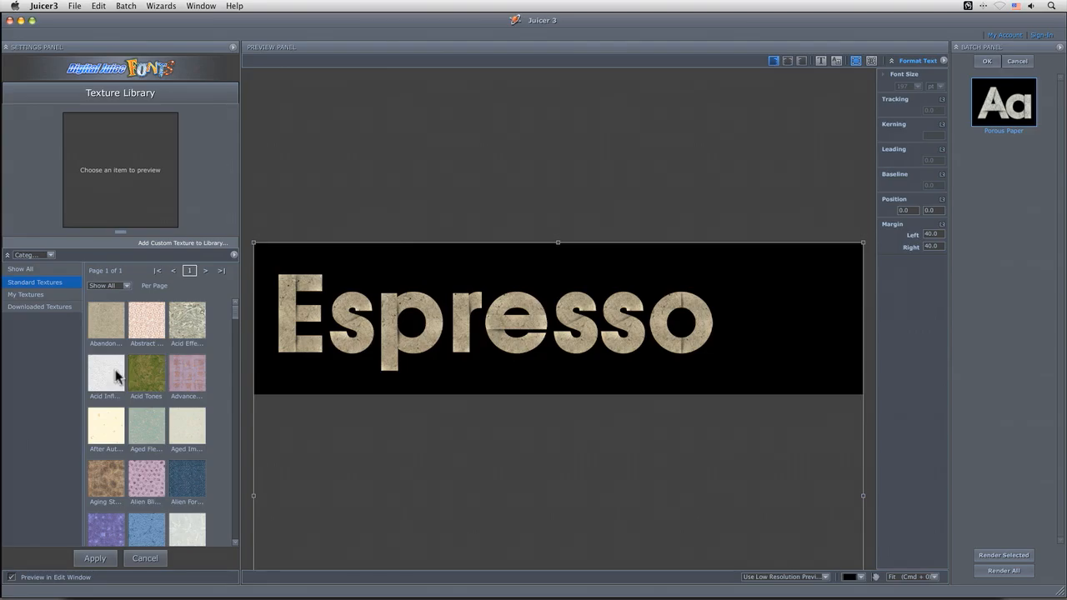
click(117, 377)
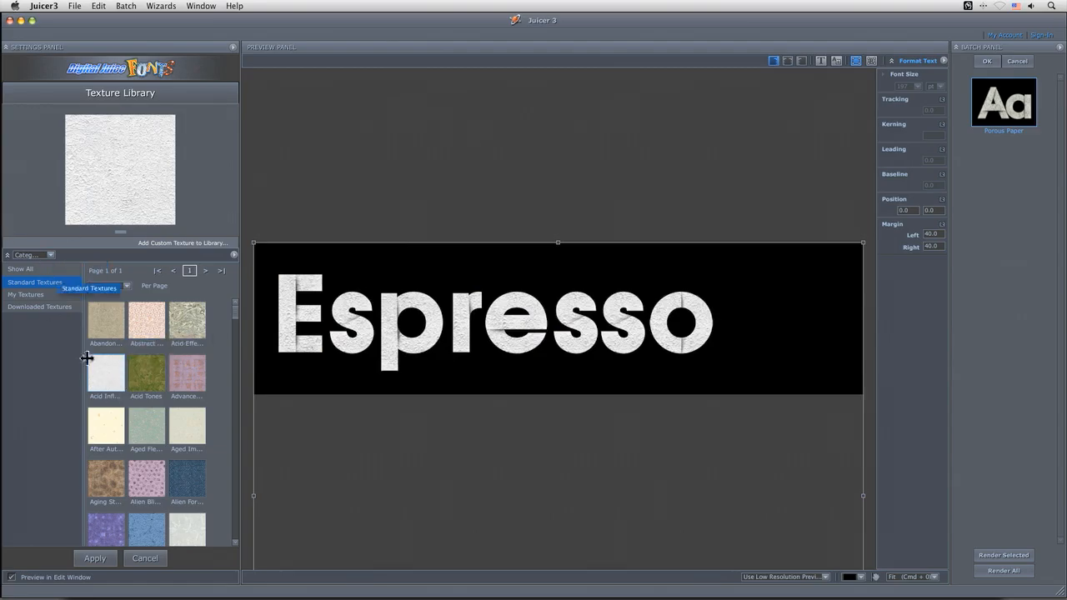
click(96, 558)
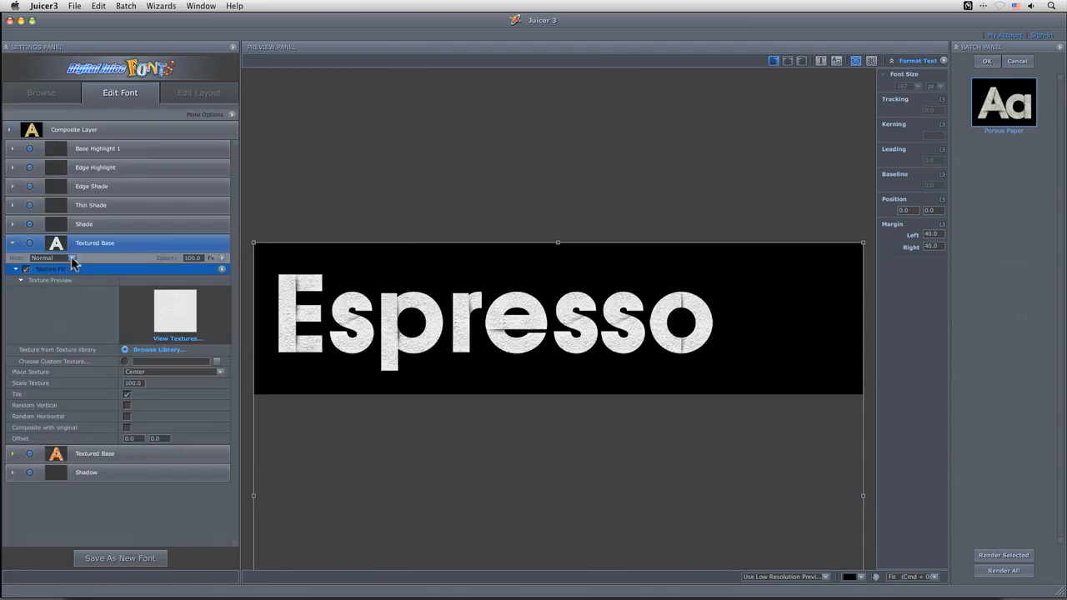
Try the Multiply, Soft Light and Hard Light blend modes on the white Textured Base layer, lowering the Hard Light opacity to 54
click(72, 259)
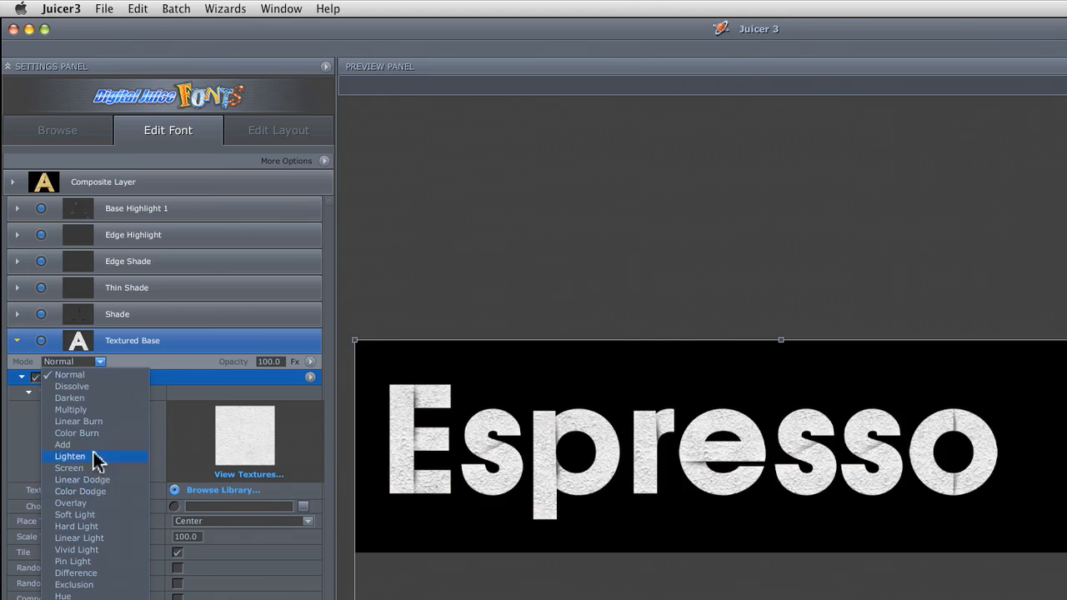
click(95, 409)
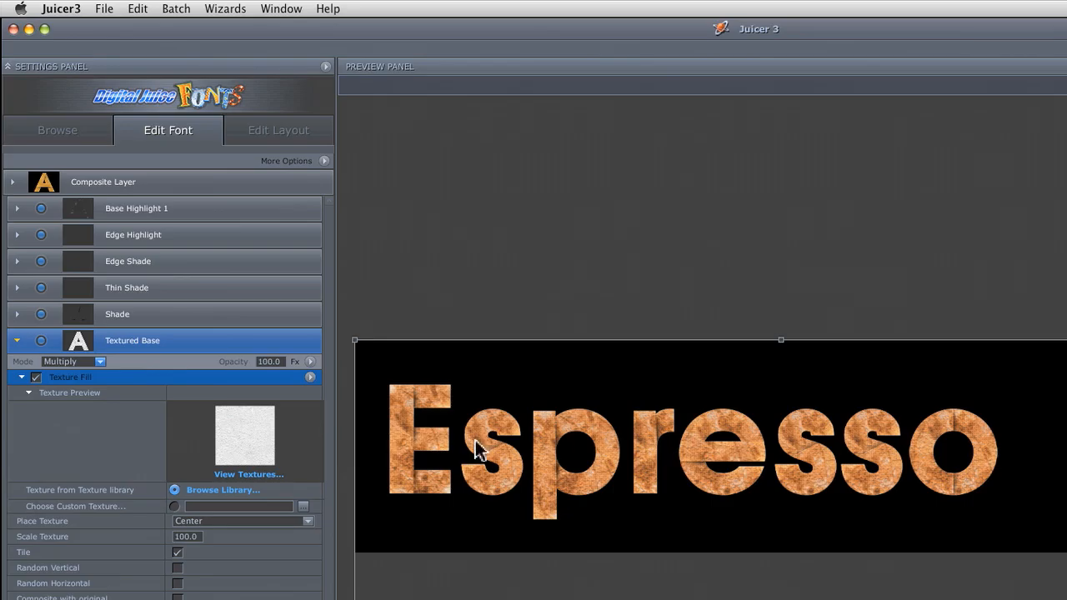
click(83, 362)
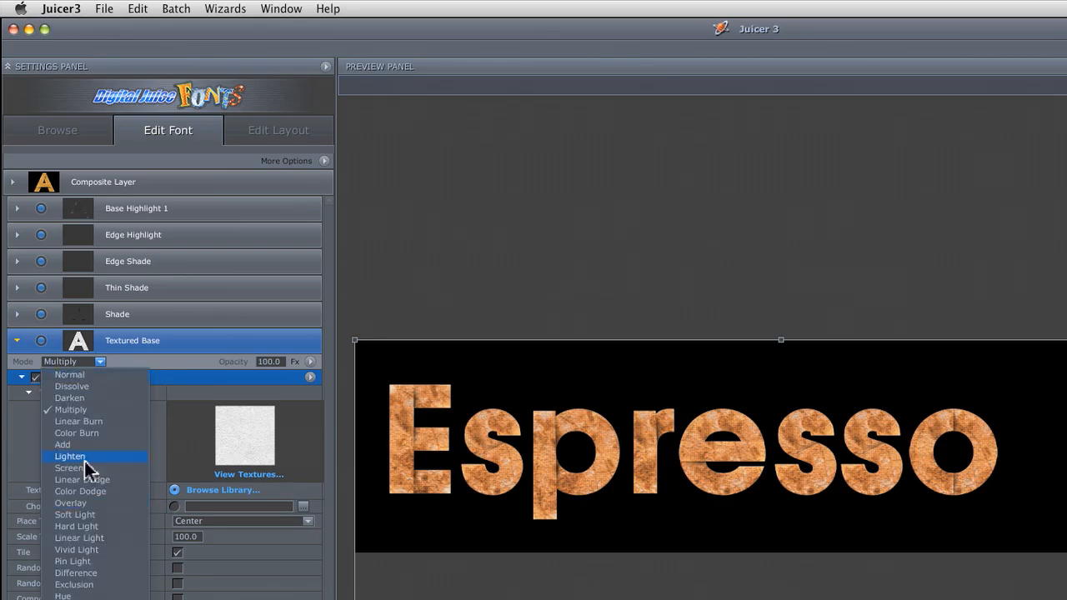
click(98, 515)
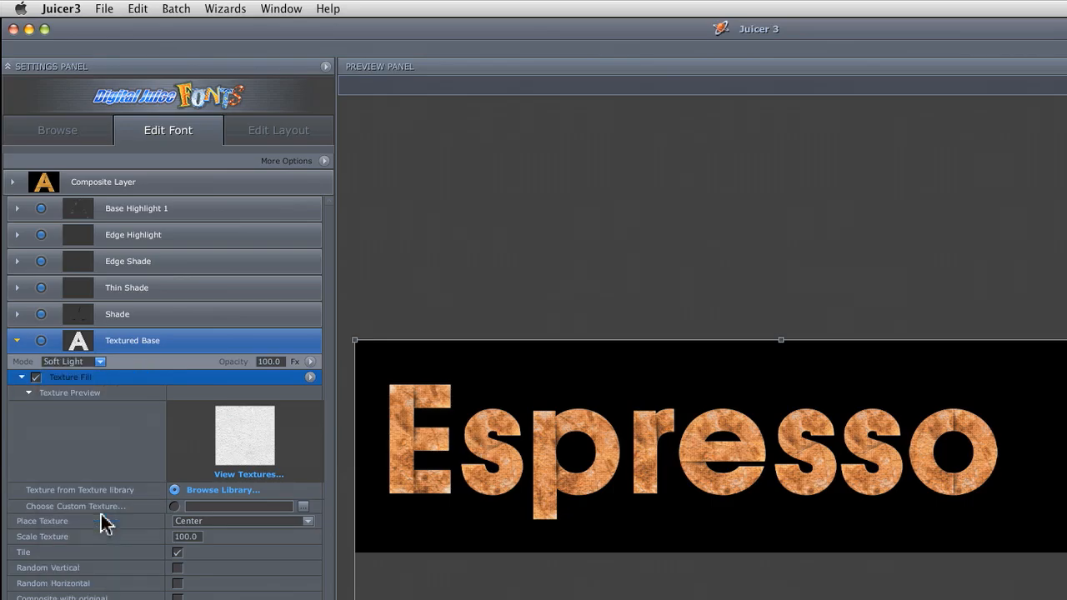
click(74, 364)
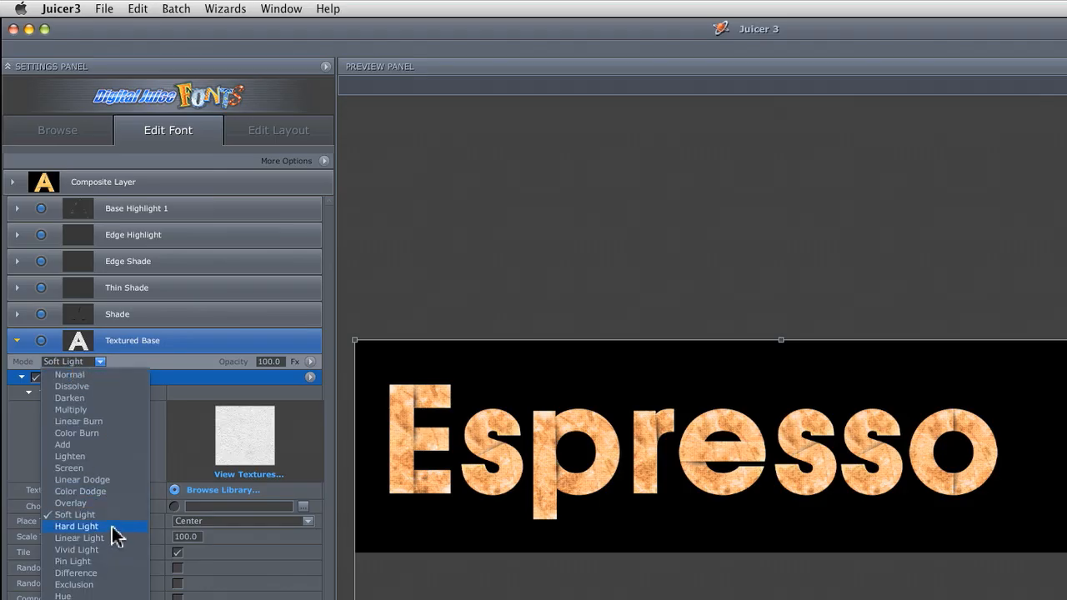
click(83, 526)
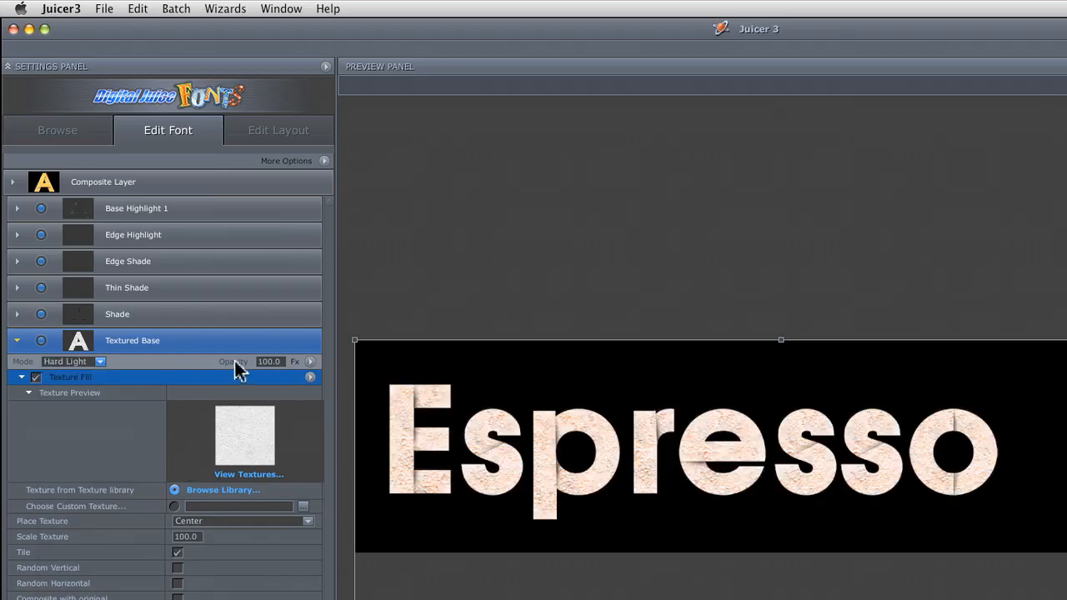
mouse_move(269, 362)
mouse_down()
mouse_move(226, 362)
mouse_move(278, 363)
mouse_up()
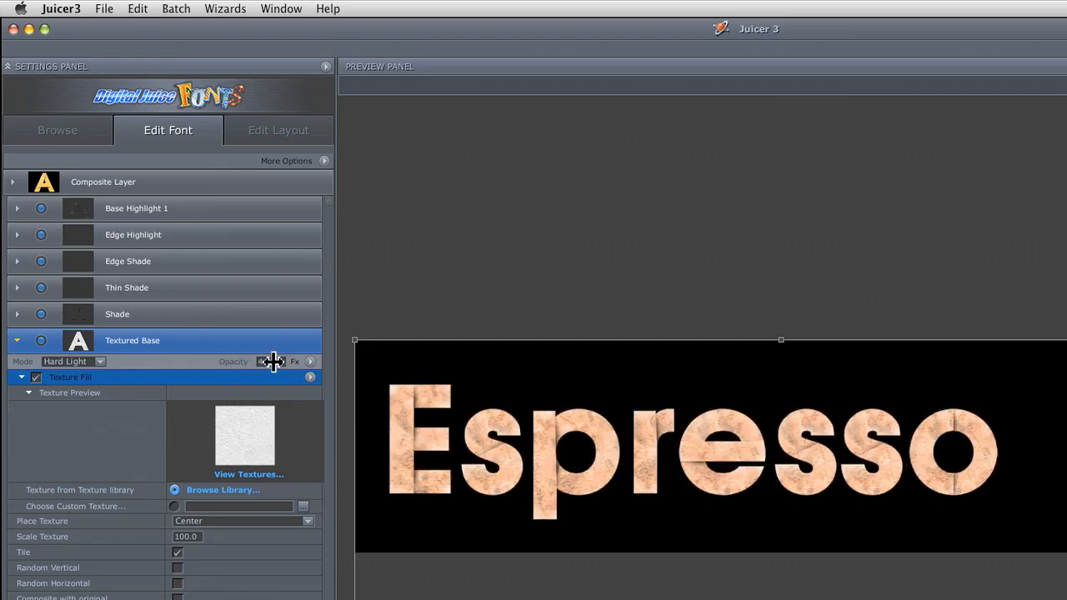
Set the white Textured Base layer's blend mode to Multiply and its opacity to 100
click(84, 362)
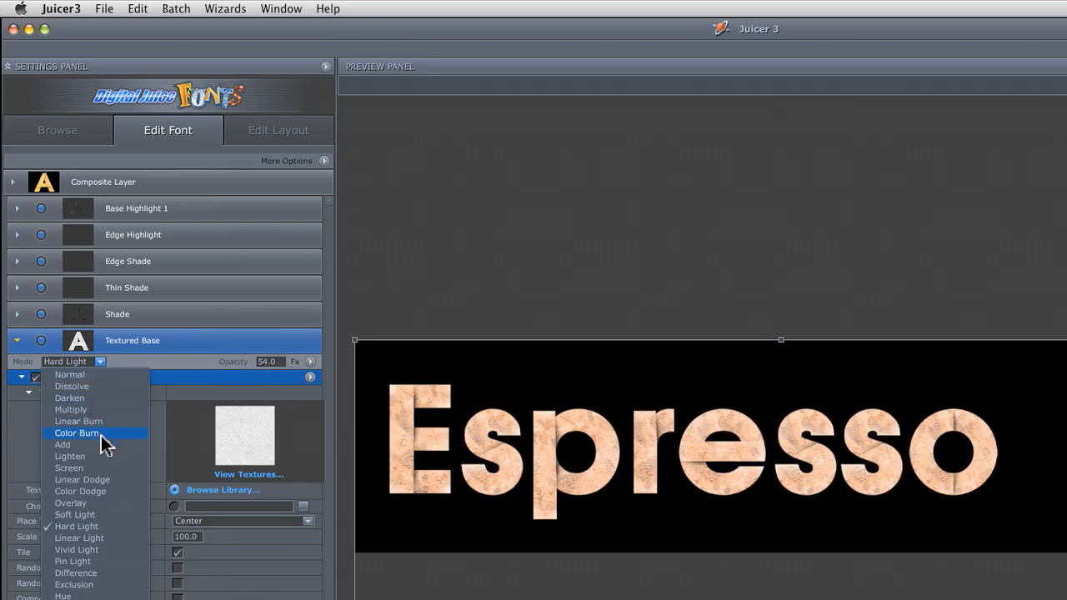
click(105, 409)
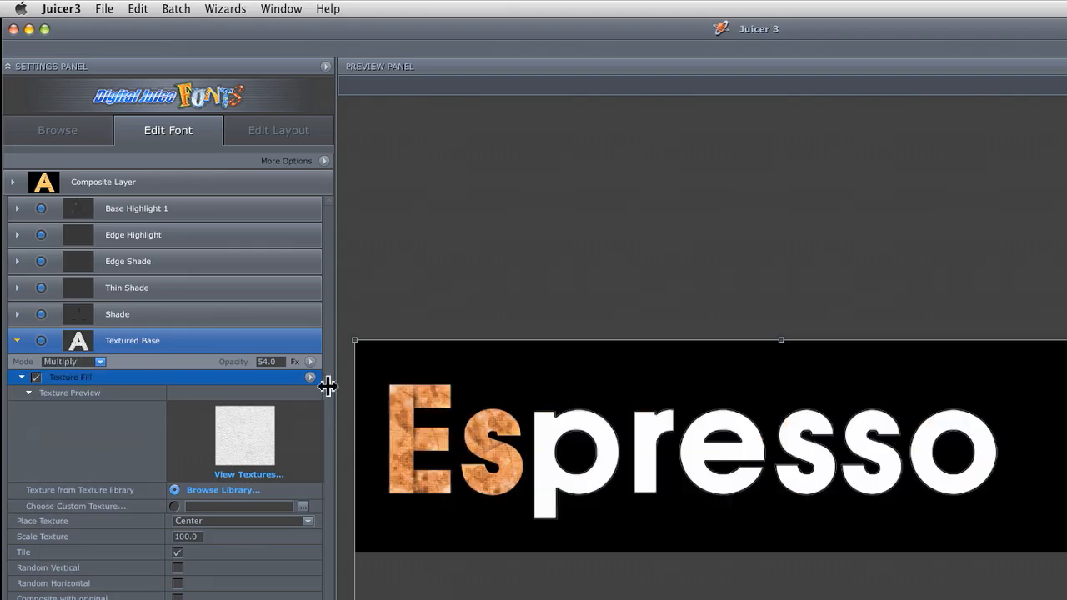
drag(269, 362, 291, 374)
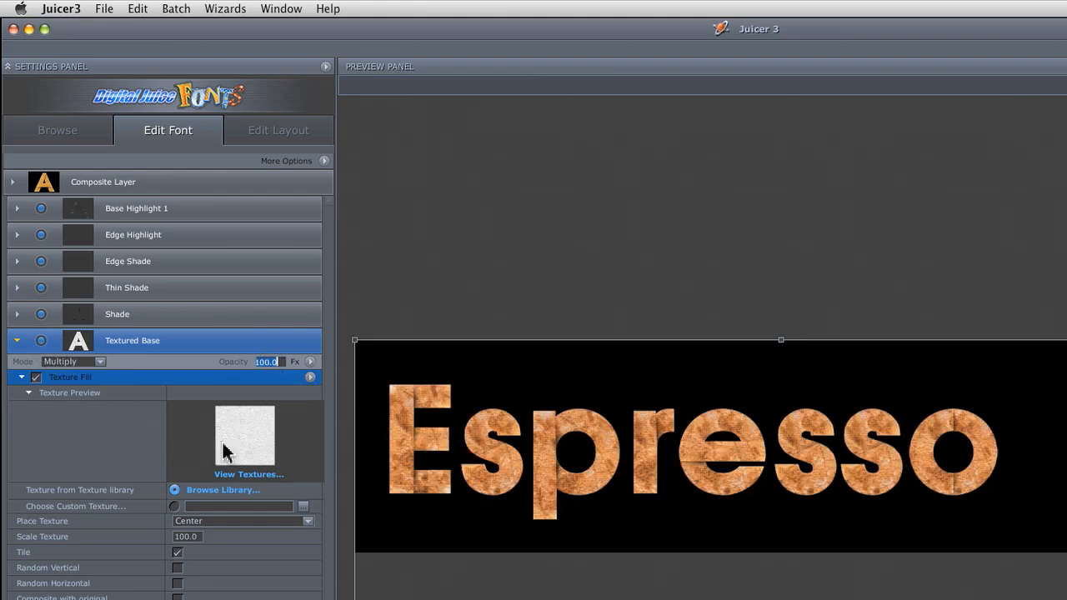
click(249, 438)
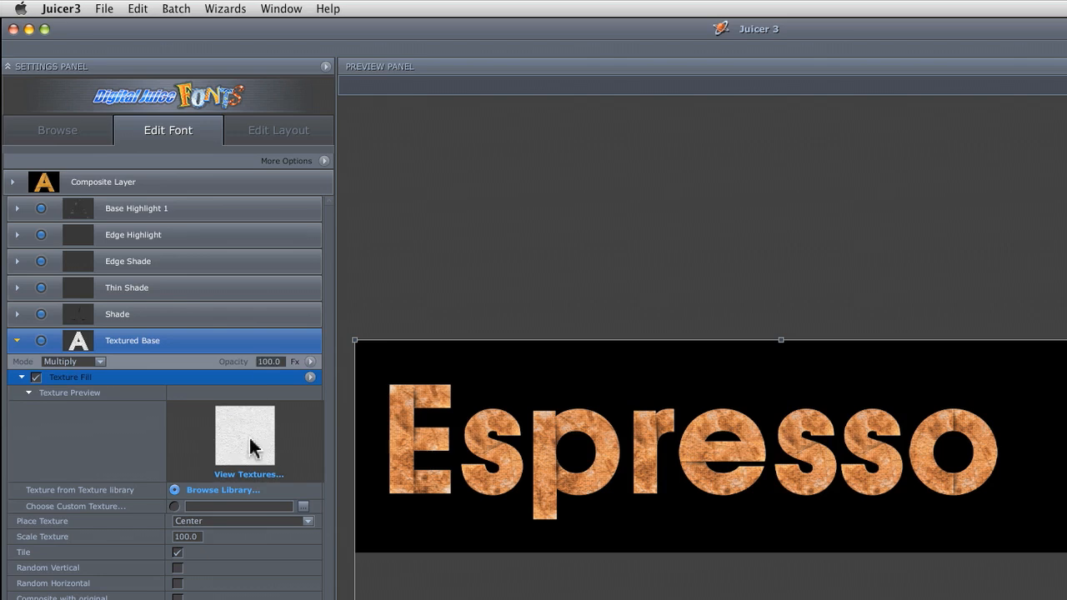
Compare the Espresso text with the white Textured Base layer hidden and shown, and collapse the layer
click(40, 342)
click(41, 342)
click(16, 340)
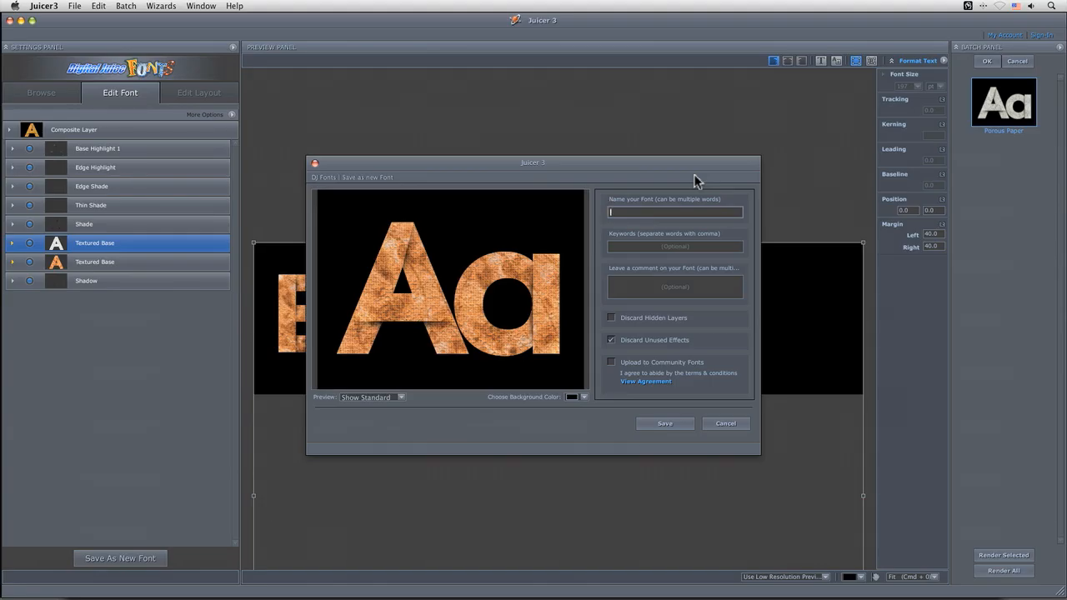
Name the new font with the author's first name plus "test 001", add the keywords "paper distressed" and enable Discard Hidden Layers
text(Ben test 001)
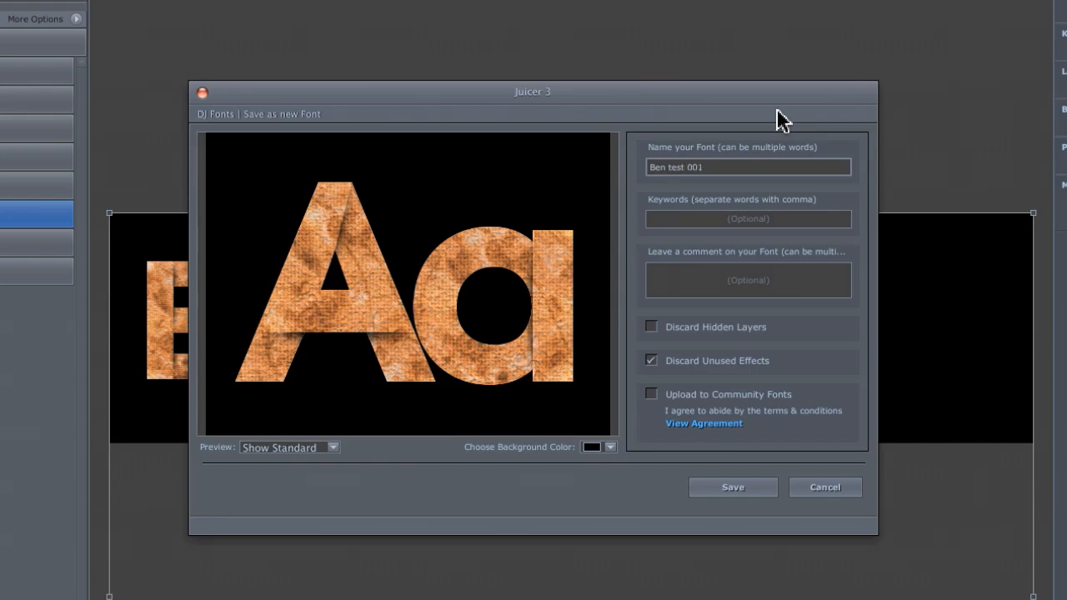
key(Tab)
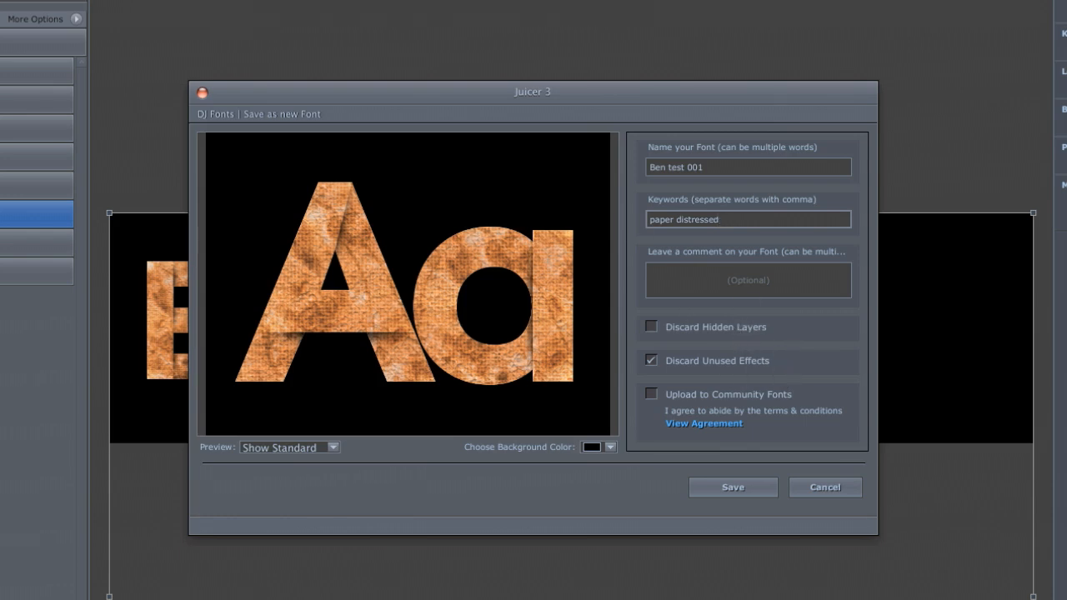
click(657, 328)
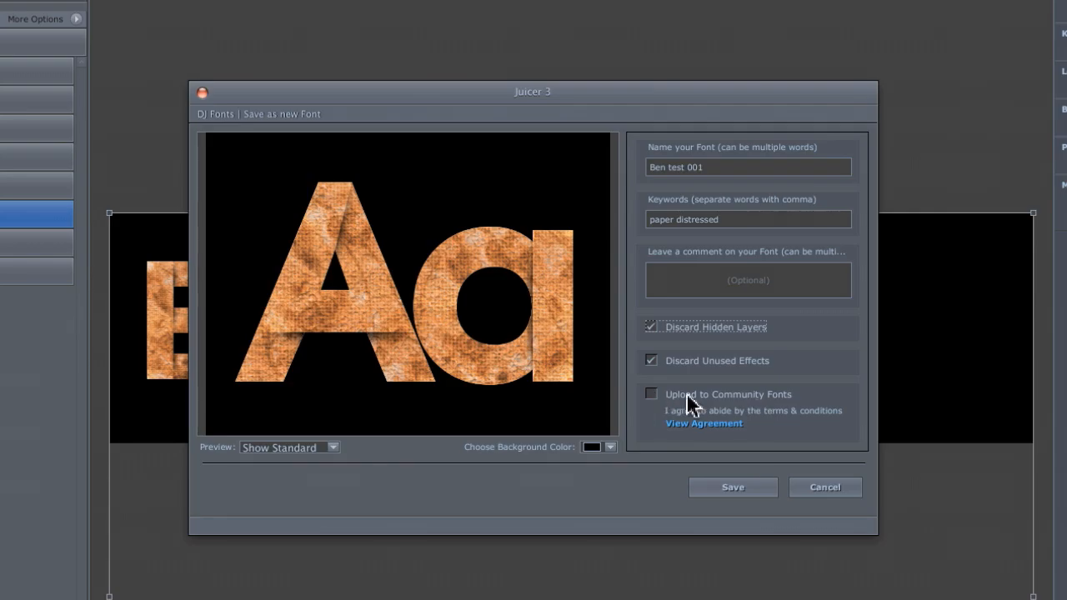
Try the Upload to Community Fonts option, cancel its account sign-in, and save the new font
click(651, 394)
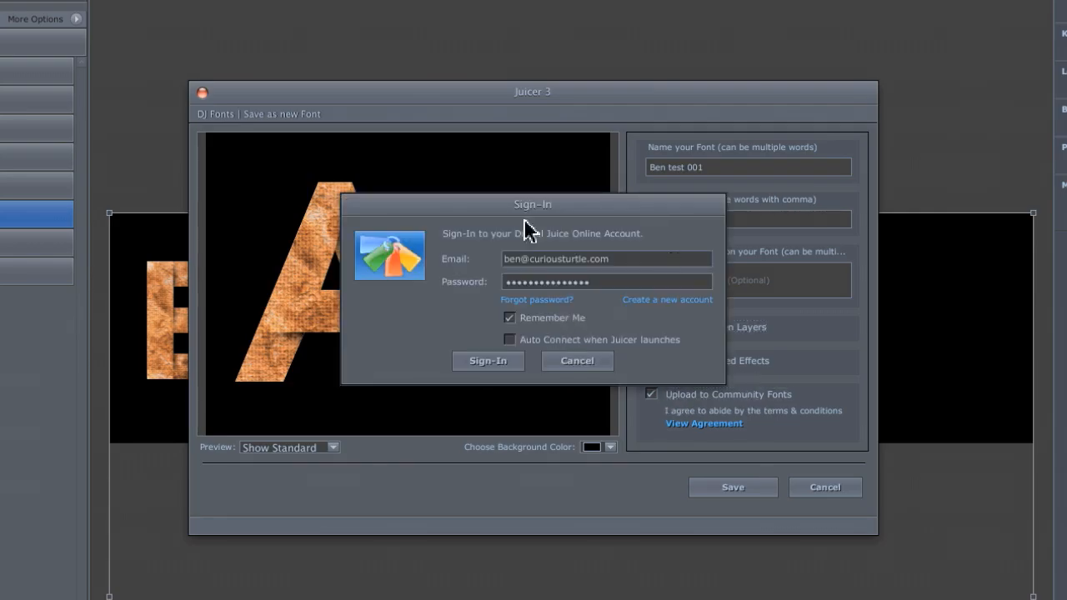
click(577, 361)
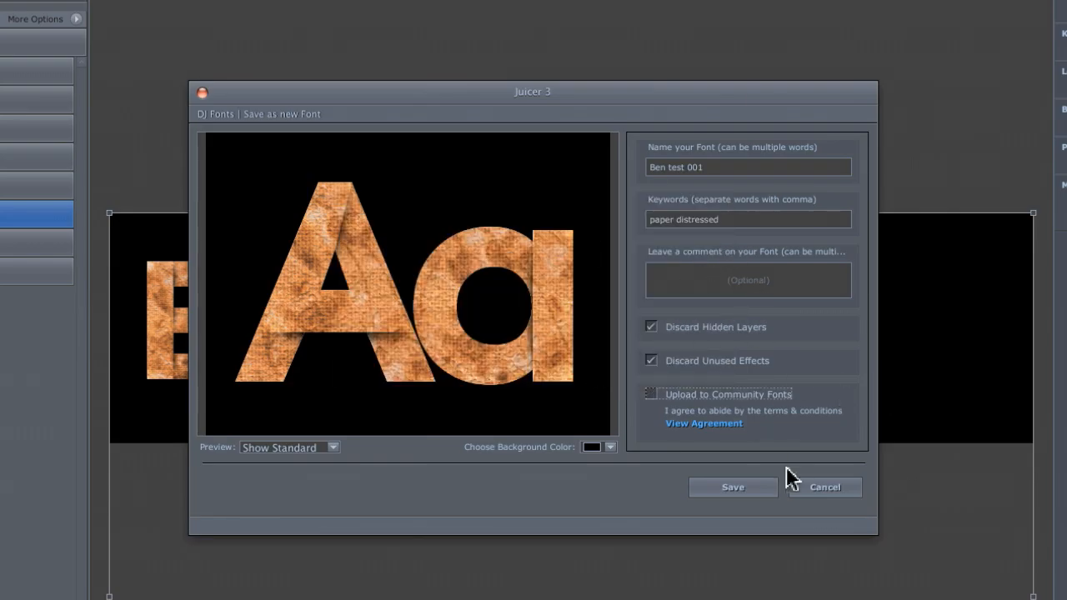
click(737, 490)
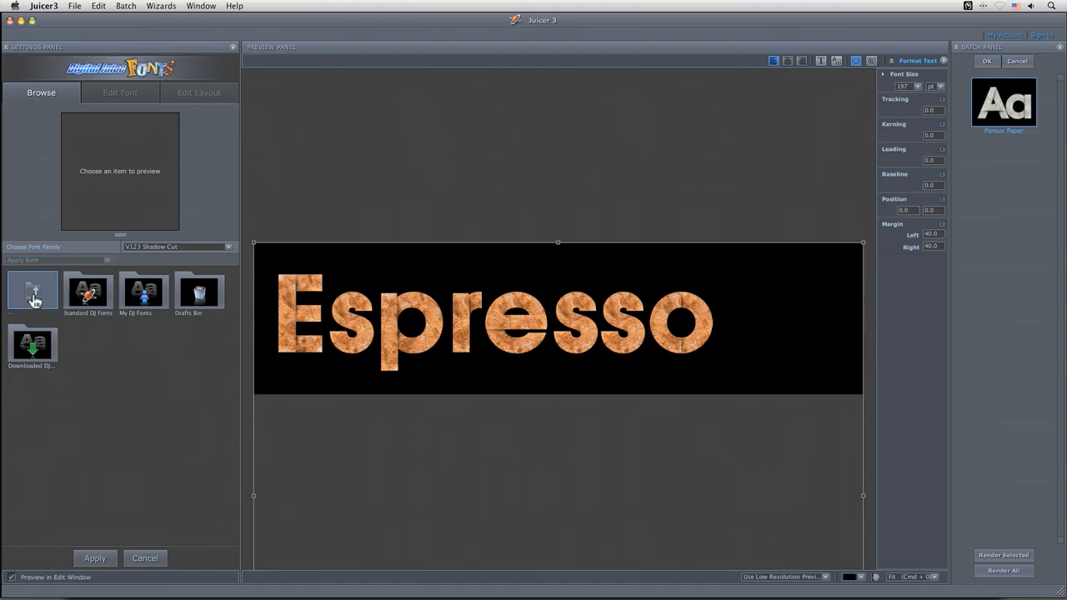
Open the My DJ Fonts folder, preview the saved custom fonts, and apply Coffee Paper to the Espresso text
double_click(146, 294)
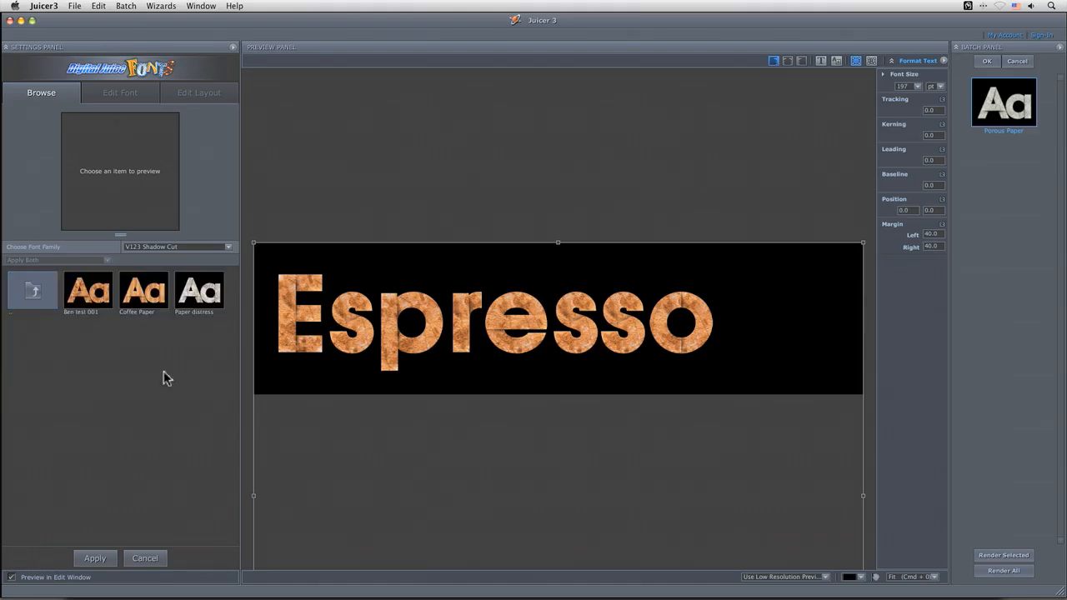
click(148, 298)
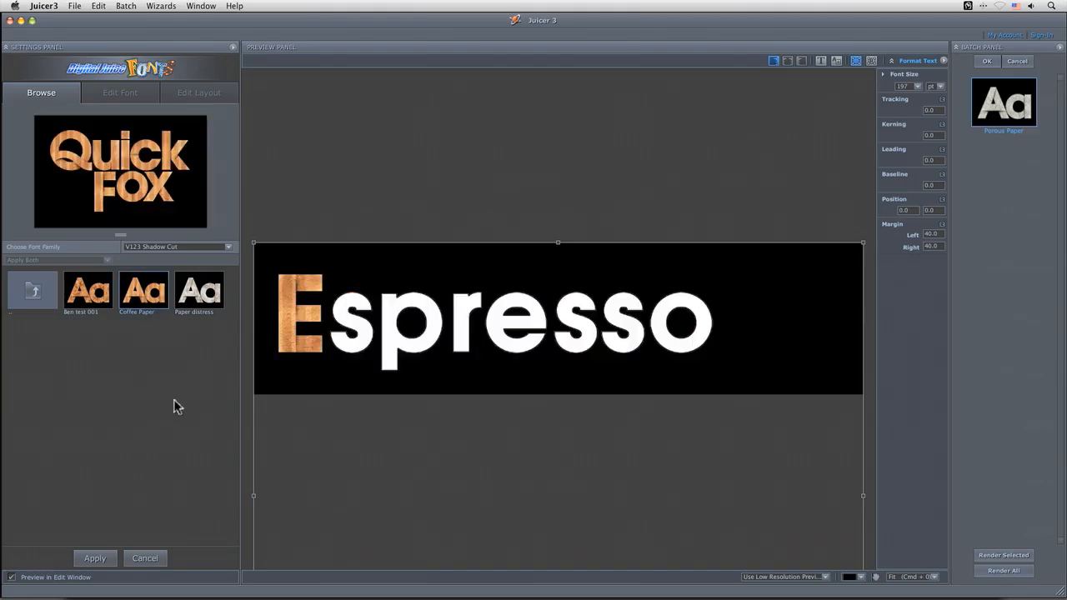
click(206, 291)
click(108, 290)
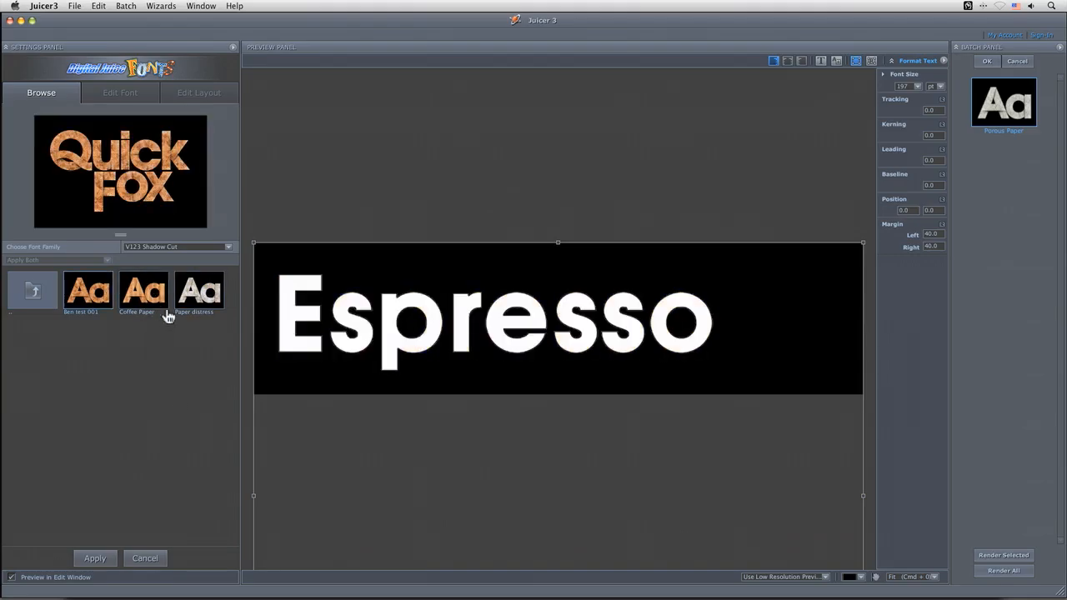
click(162, 292)
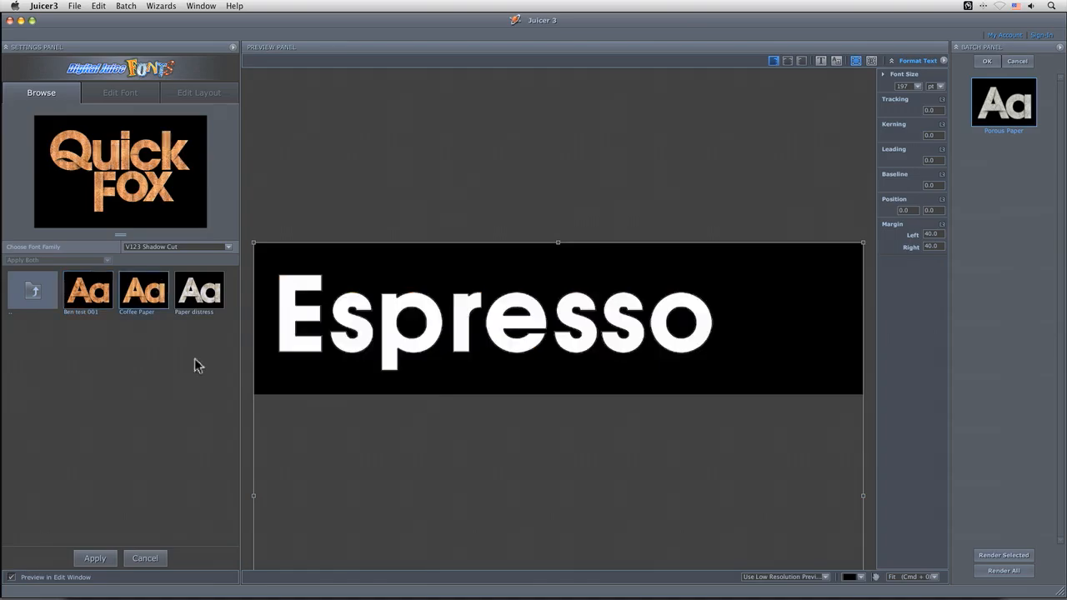
click(95, 559)
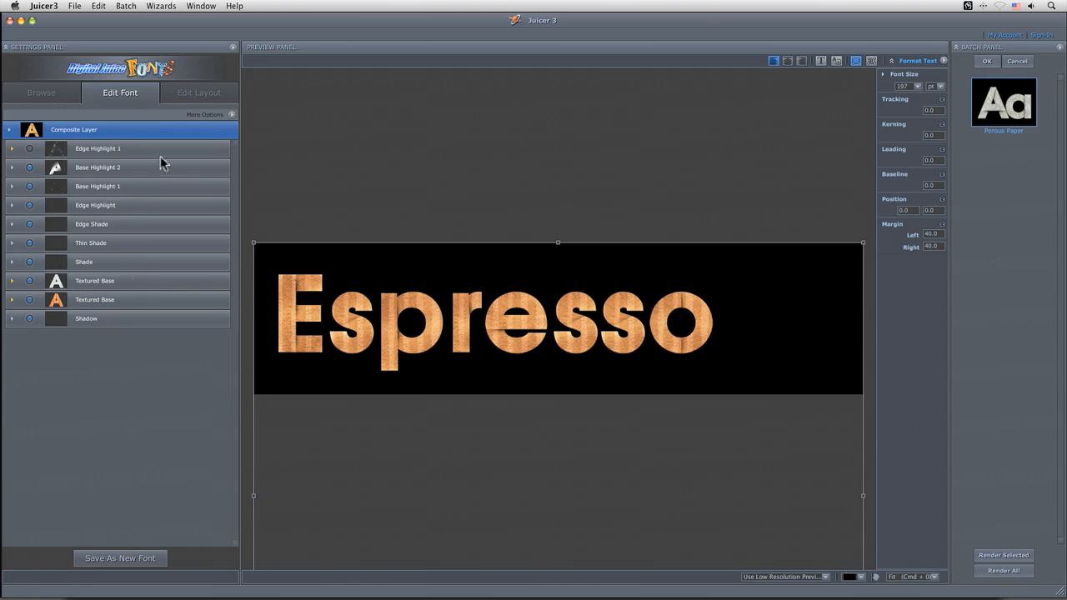
Set the PNG output location to the DJ Fonts project folder and render the Espresso title
double_click(690, 325)
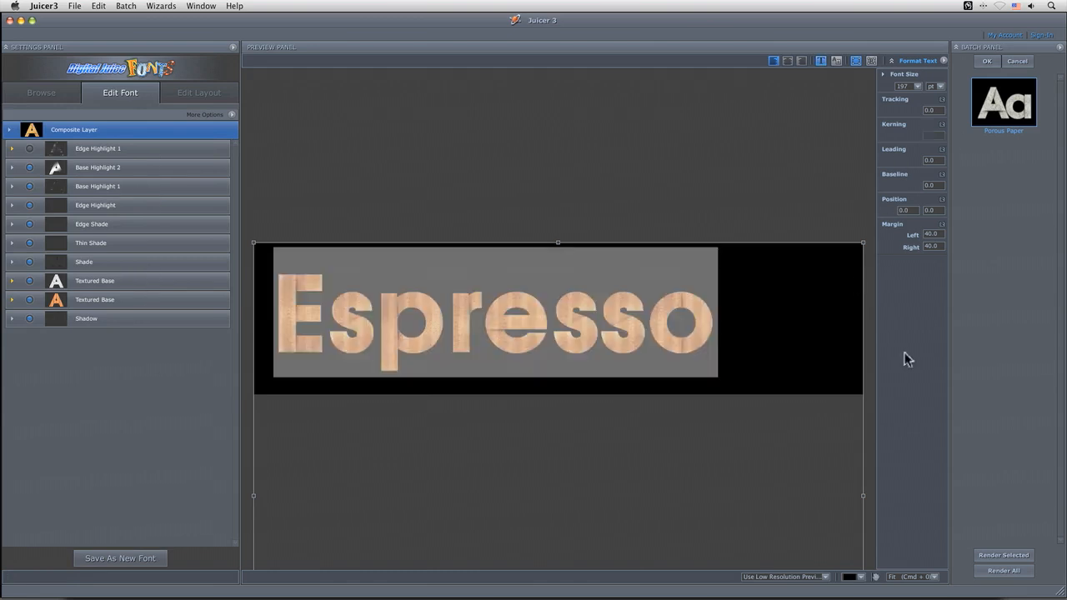
click(700, 331)
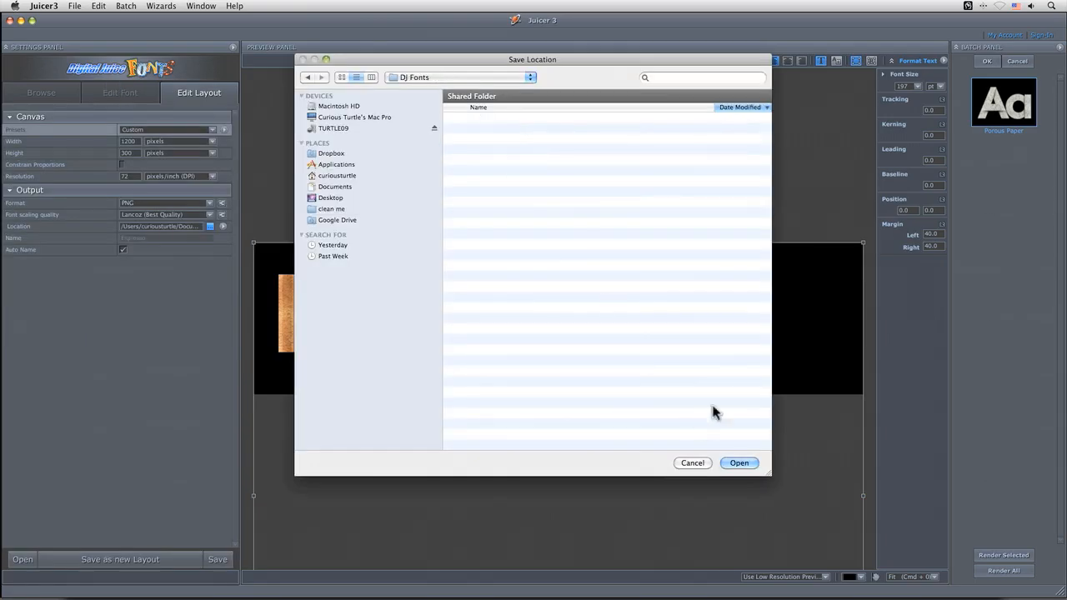
click(739, 463)
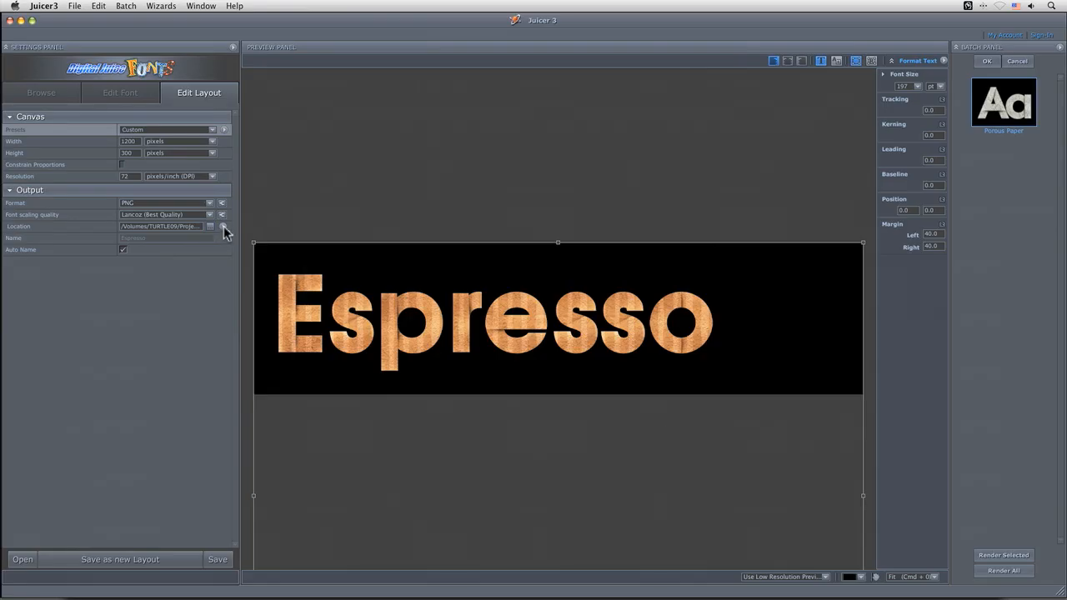
click(1009, 557)
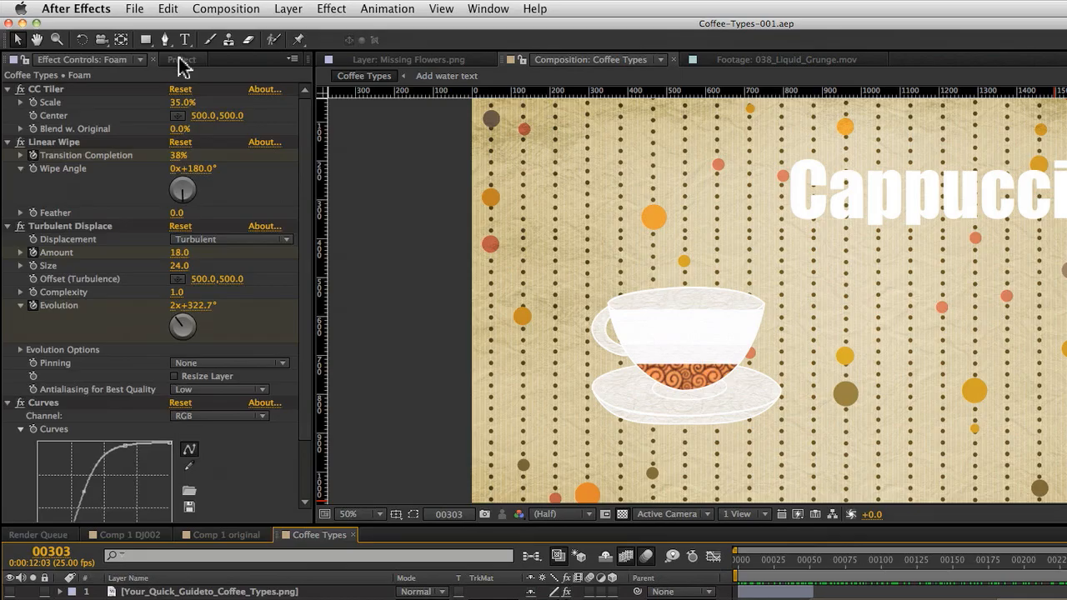
Switch to After Effects and import the DJ Fonts folder at the root level of the project
click(182, 59)
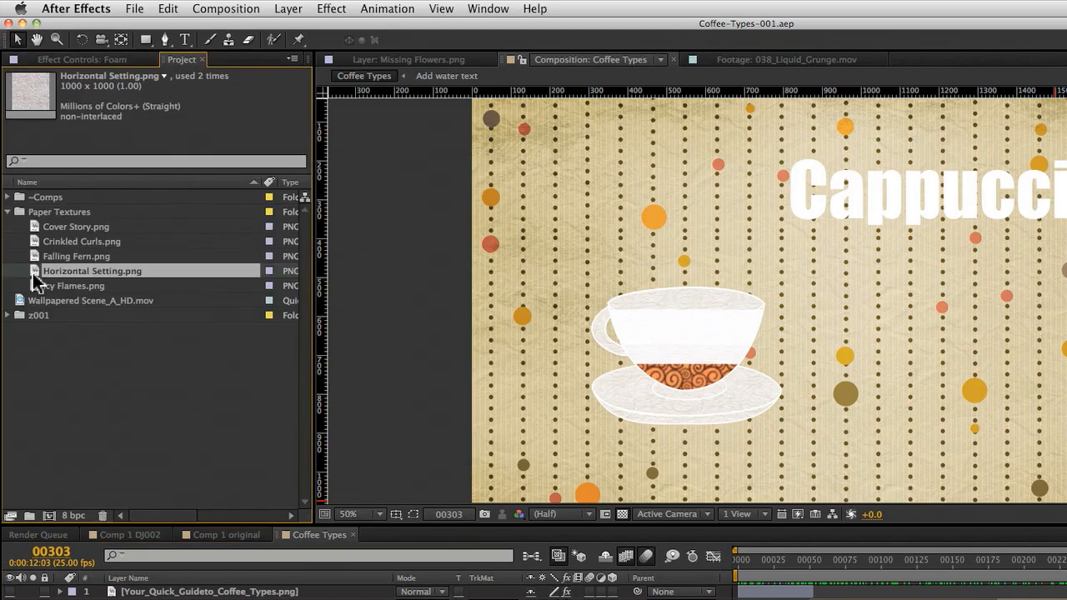
click(8, 212)
double_click(47, 310)
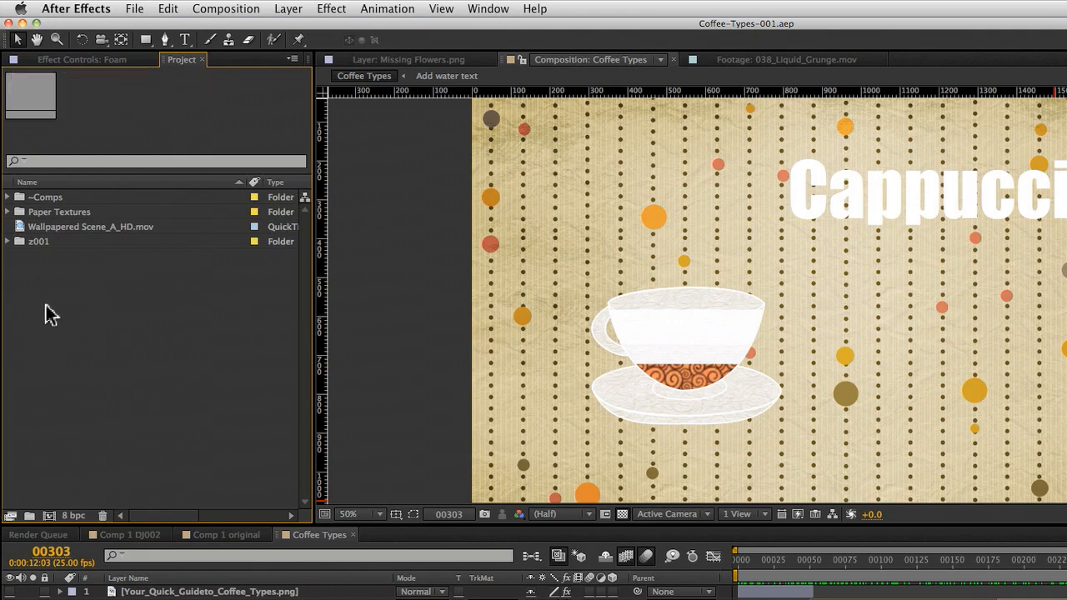
click(439, 51)
click(433, 68)
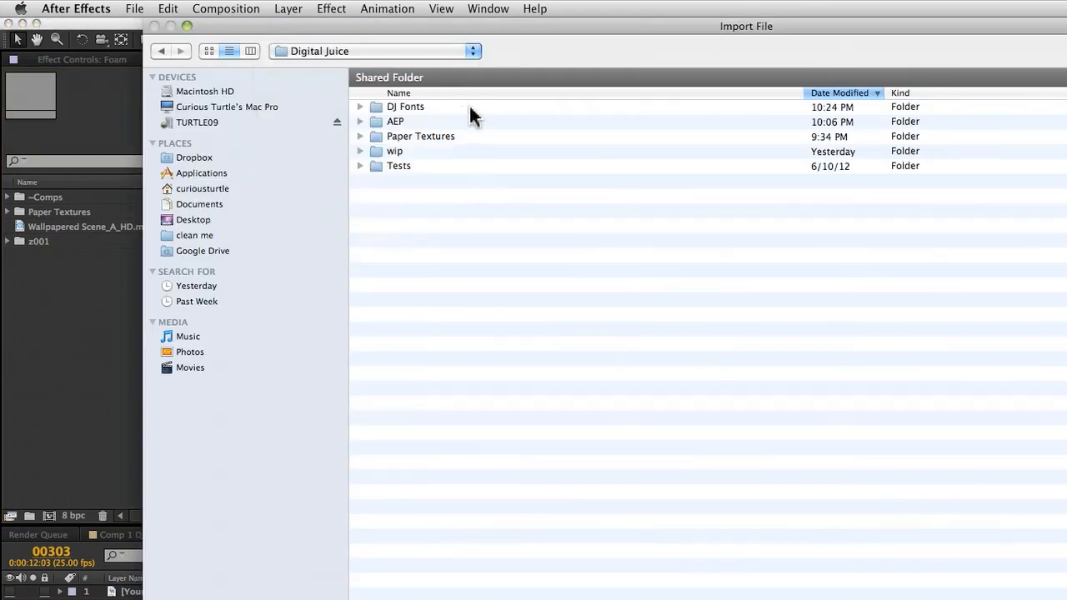
click(415, 109)
key(Return)
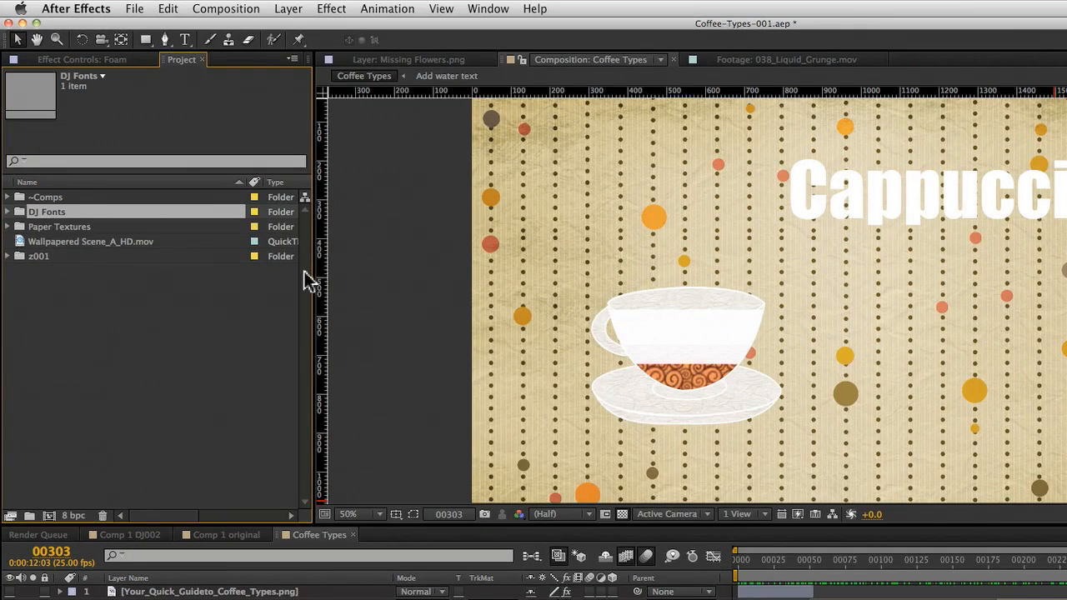
Add Espresso.png to the Coffee Types composition above the Espresso text layer and trim its end to frame 90
click(8, 212)
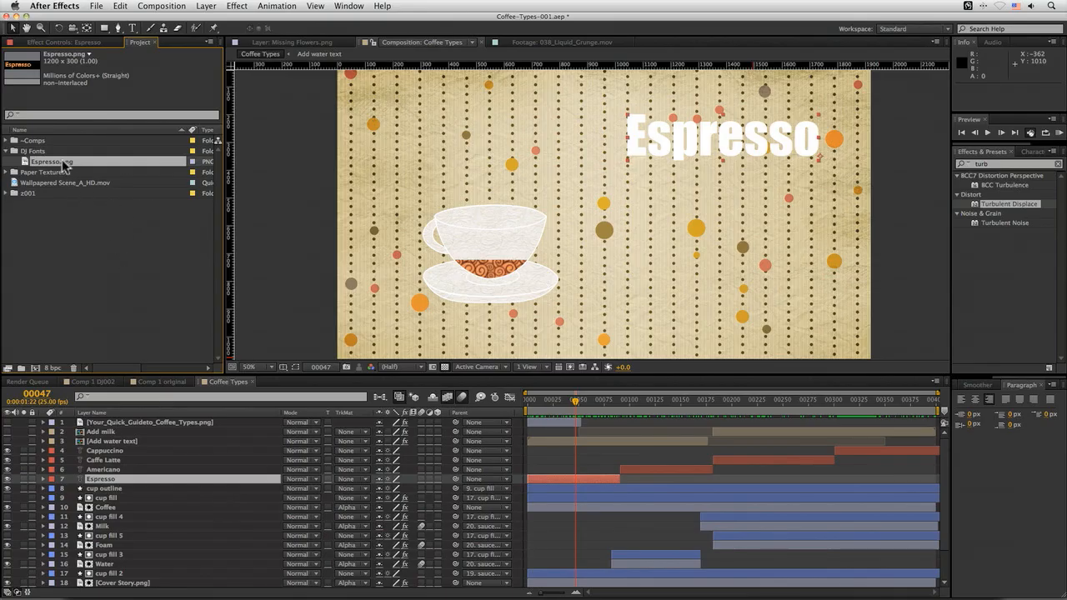
drag(62, 159, 150, 483)
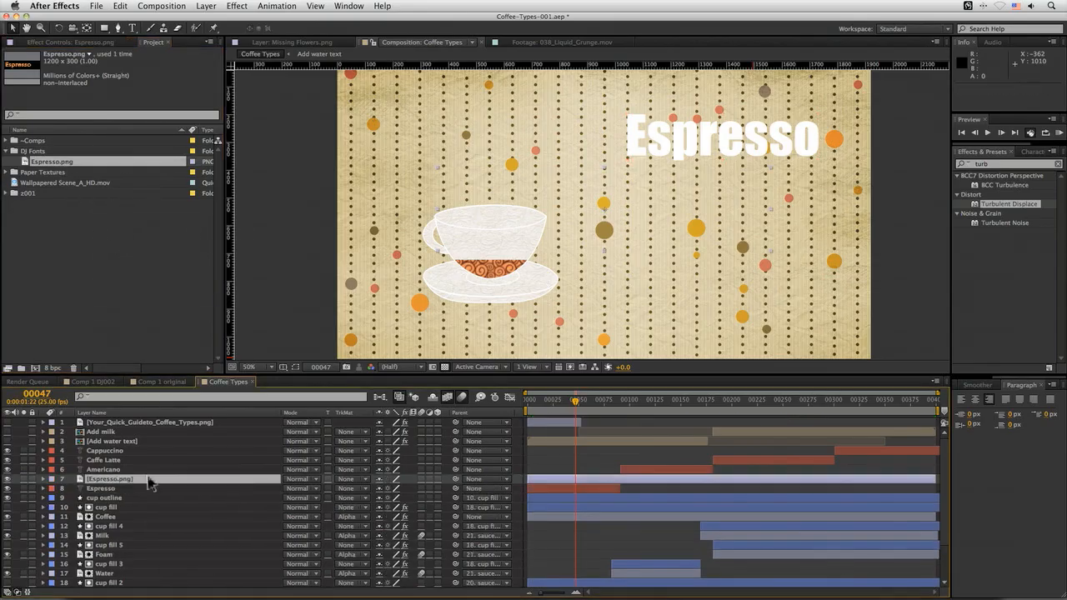
drag(934, 481, 640, 481)
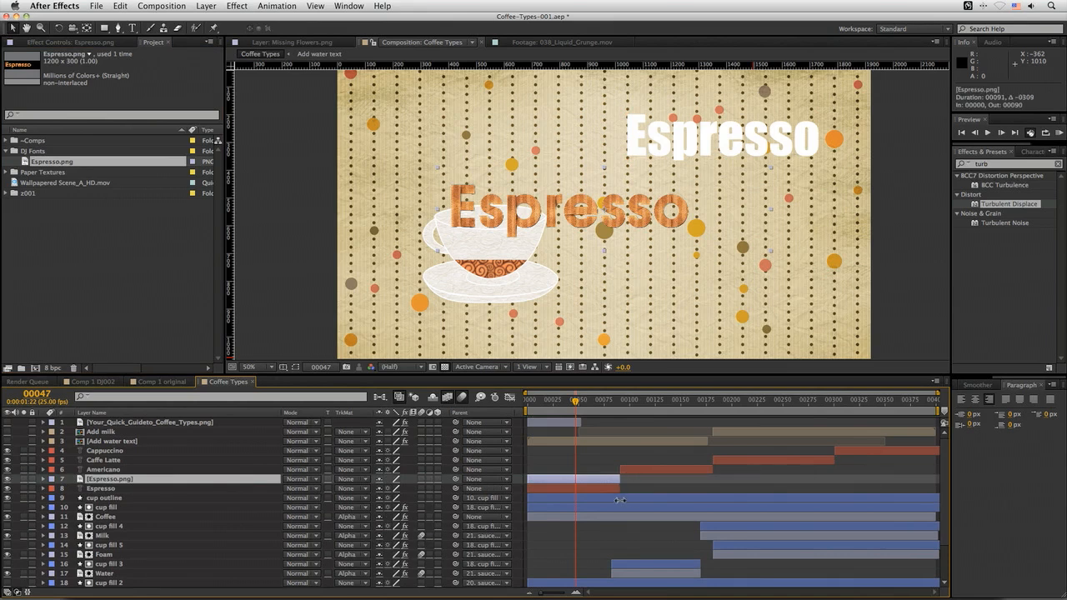
Show the guides, move Espresso.png over the white title to about 1424, 278, and delete the Espresso text layer
click(283, 366)
click(305, 416)
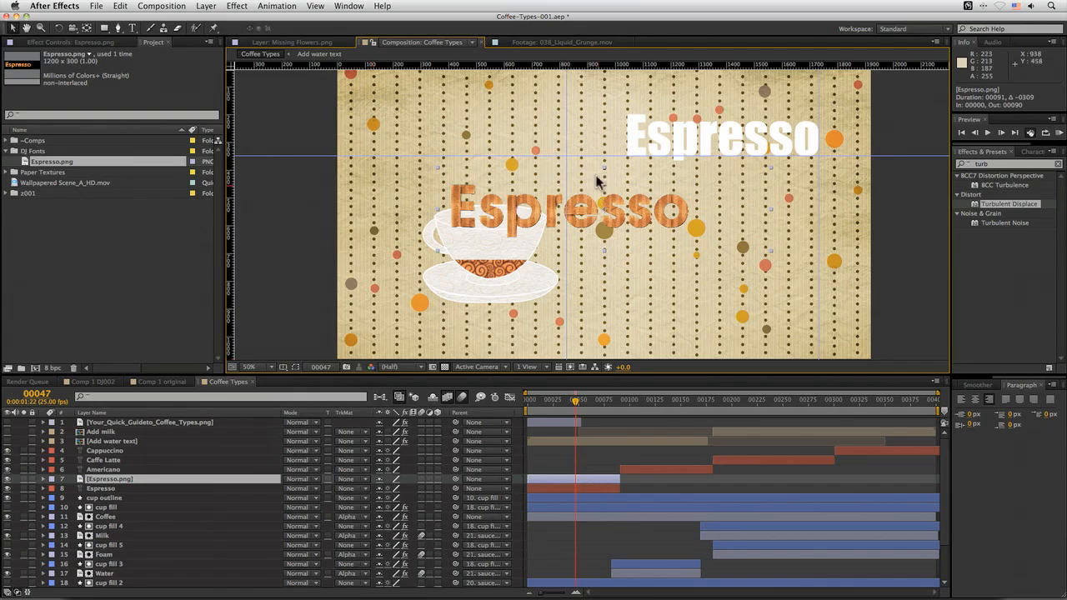
drag(617, 230, 744, 153)
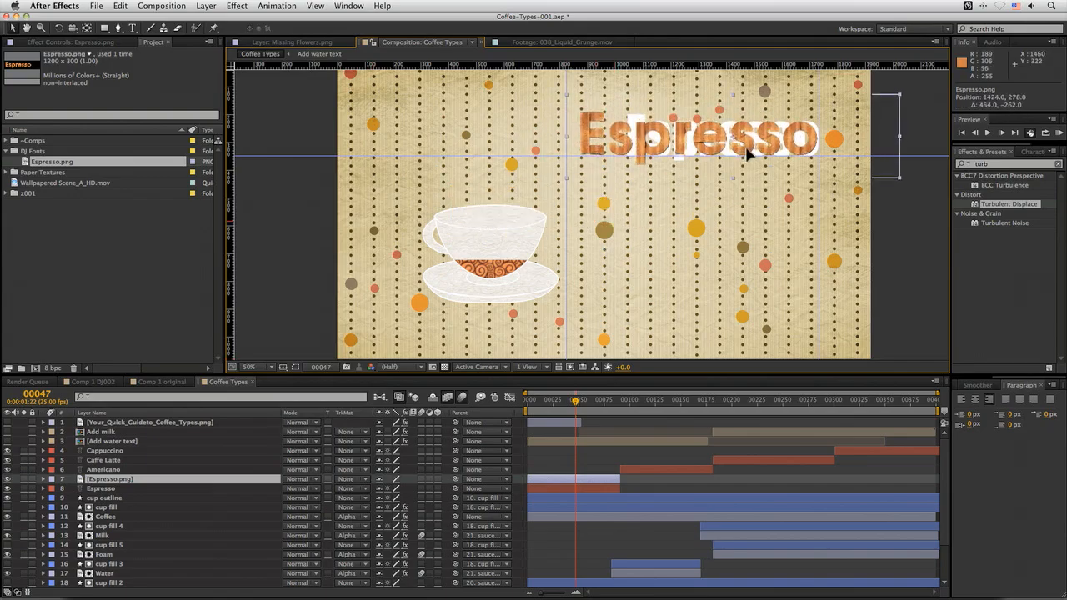
key(Return)
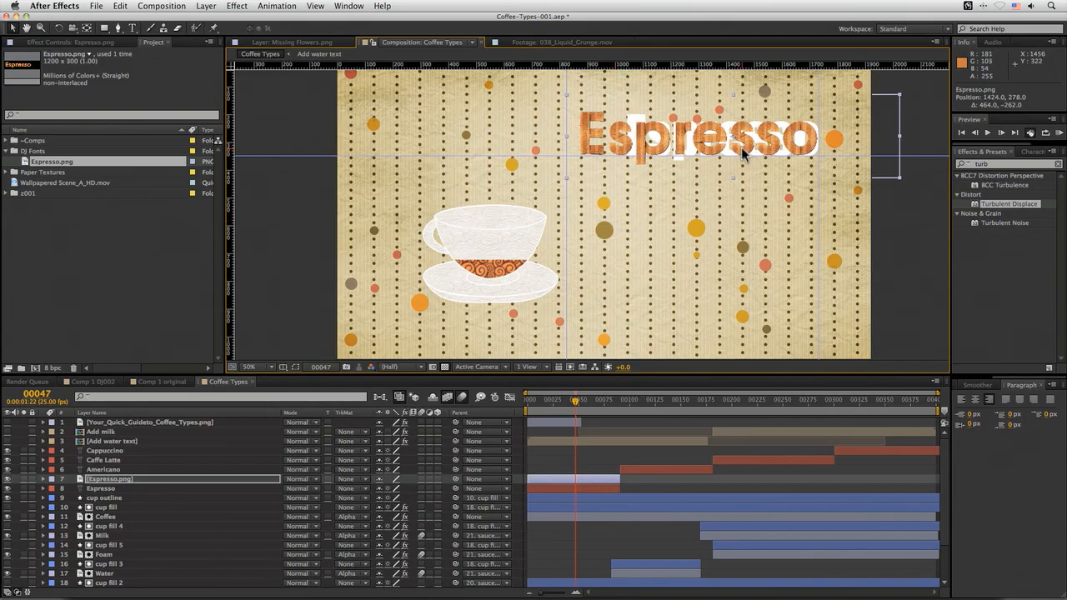
click(101, 488)
key(Delete)
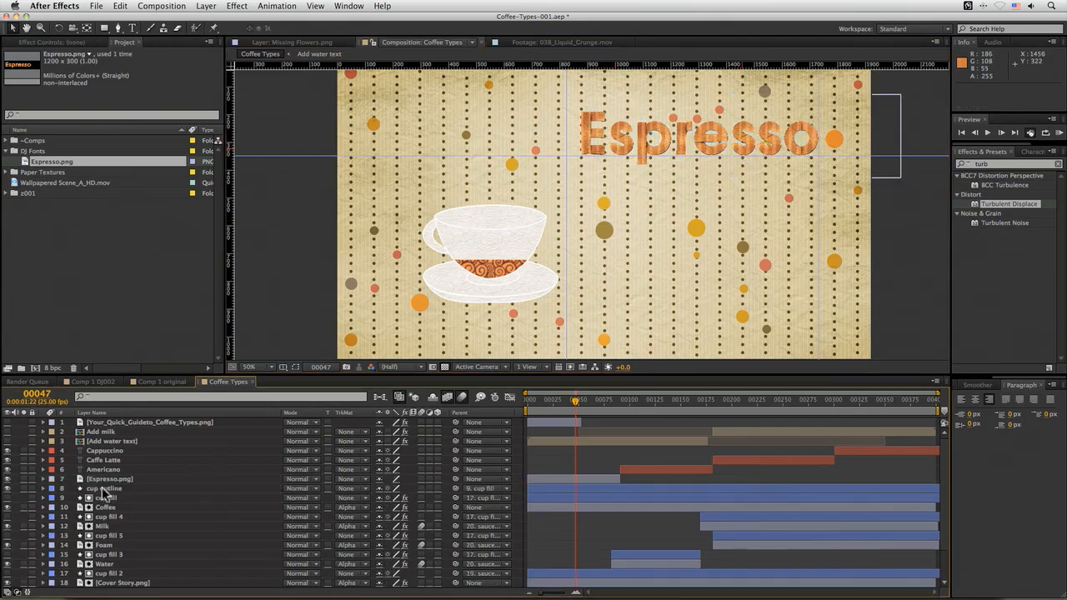
Apply the Drop Shadow effect to the Espresso.png layer
click(158, 481)
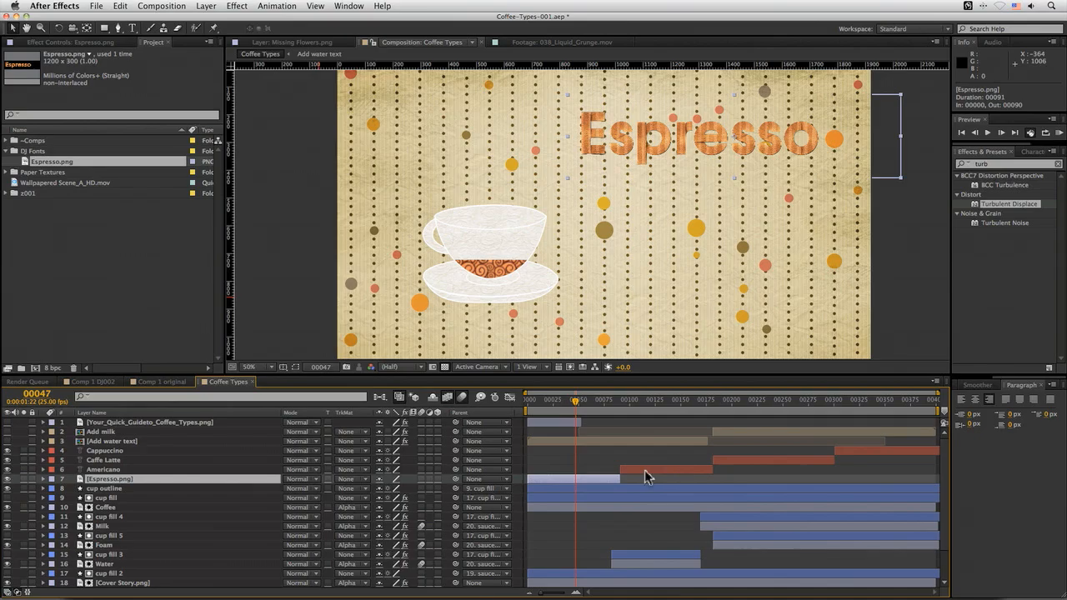
click(247, 6)
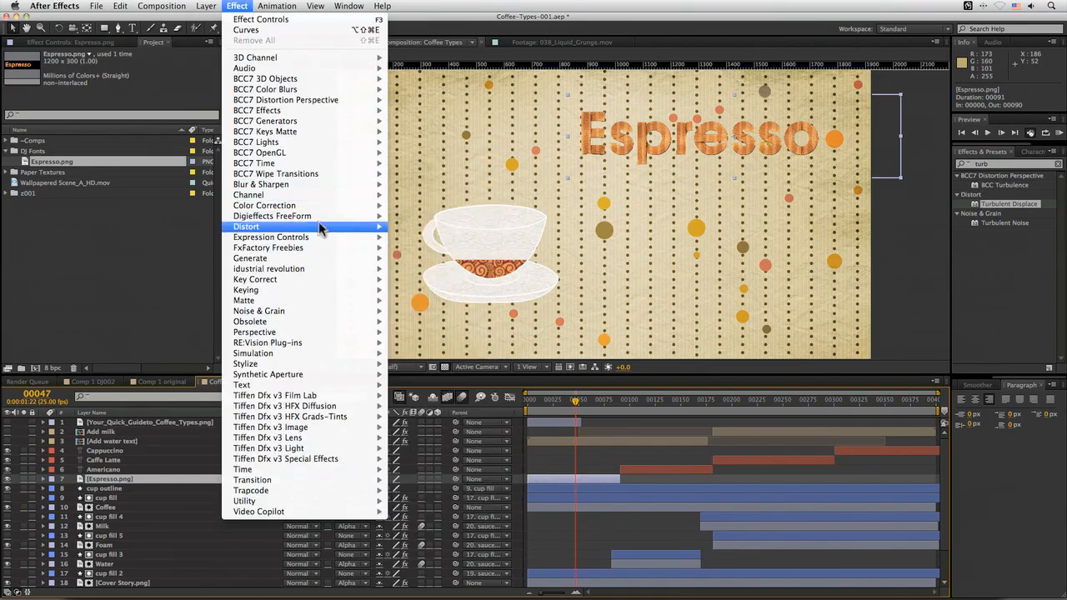
mouse_move(317, 333)
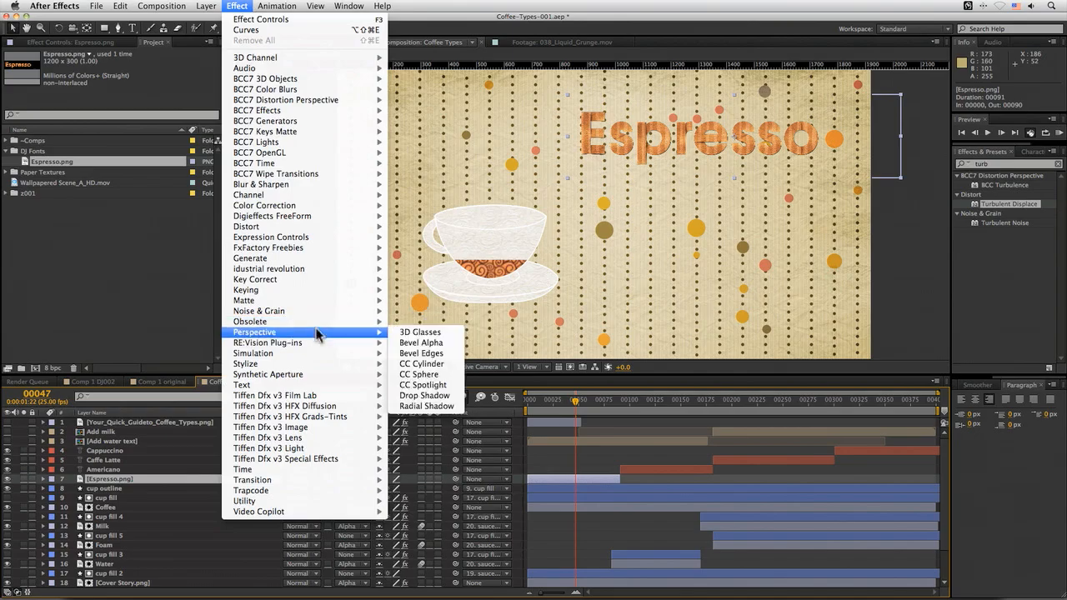
click(424, 395)
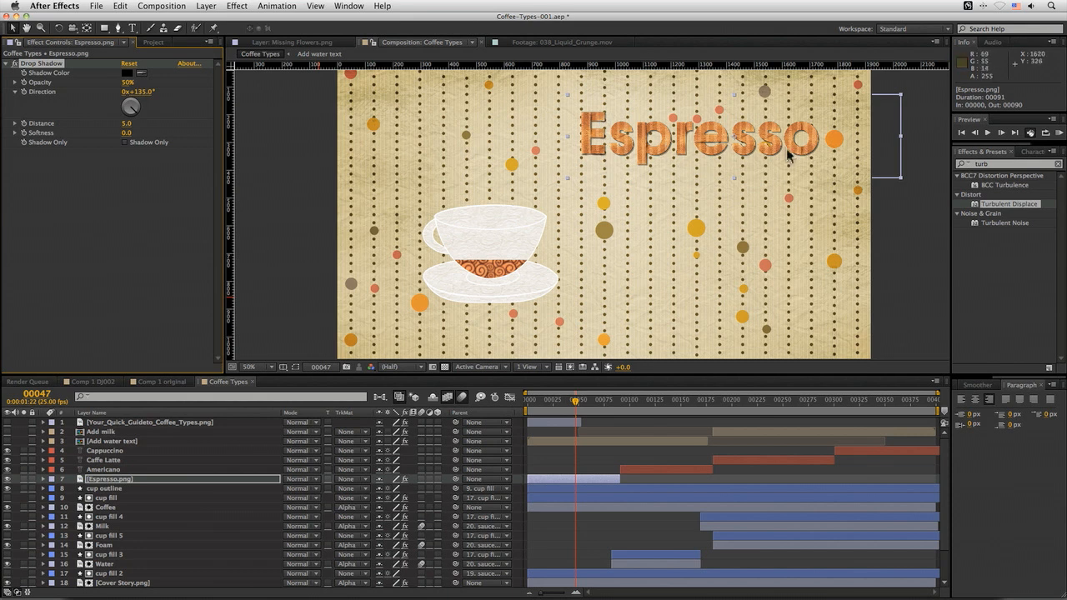
Duplicate the Drop Shadow and set the copy's softness to 75, distance to 14 and opacity to 26%
click(35, 65)
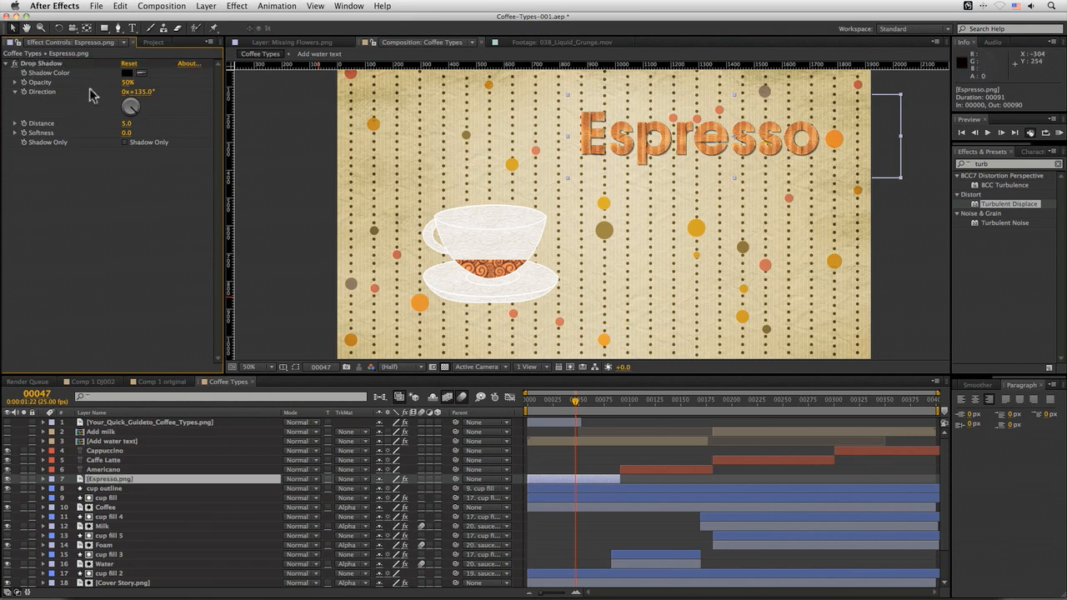
drag(53, 67, 71, 97)
key(super+d)
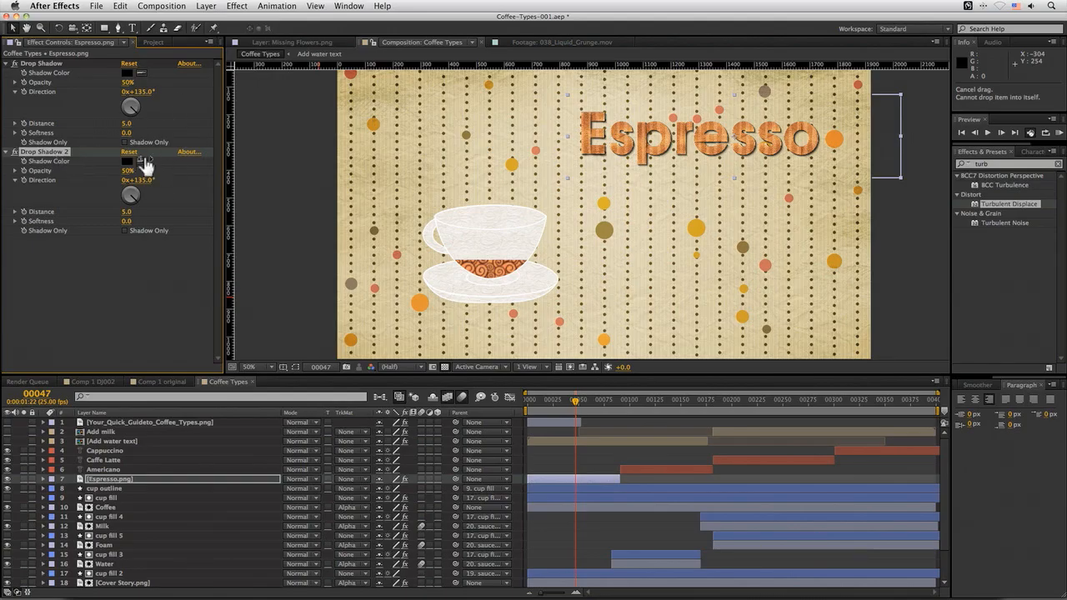
click(169, 176)
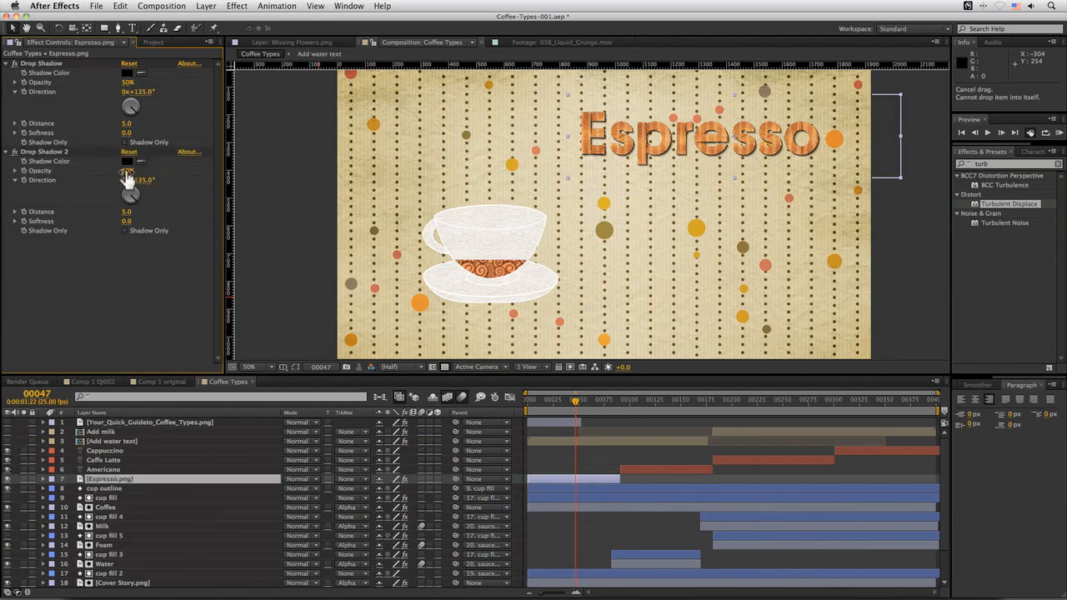
drag(125, 222, 162, 218)
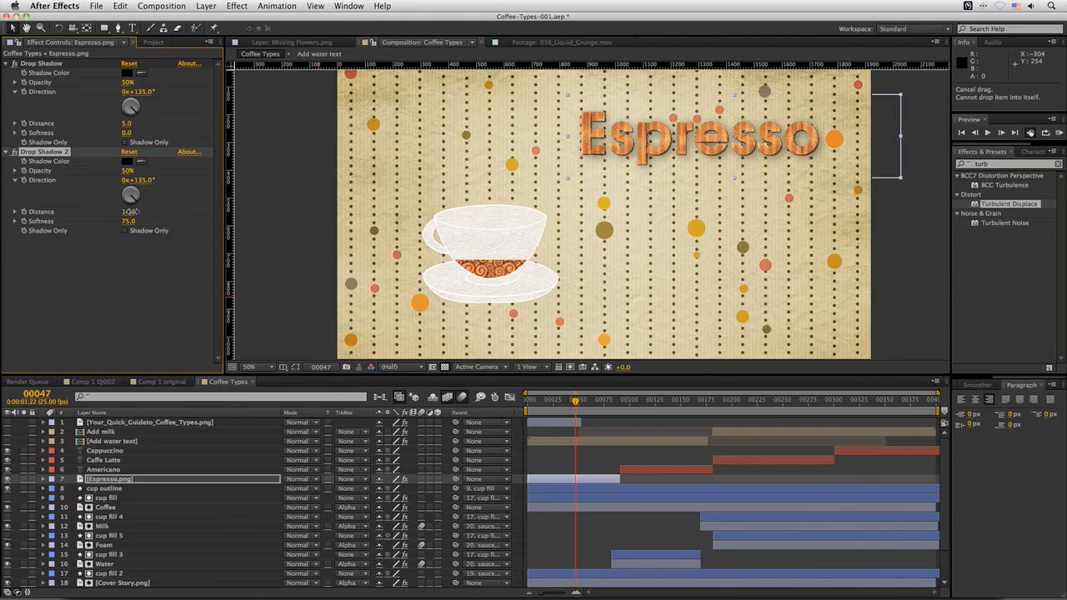
drag(129, 170, 99, 171)
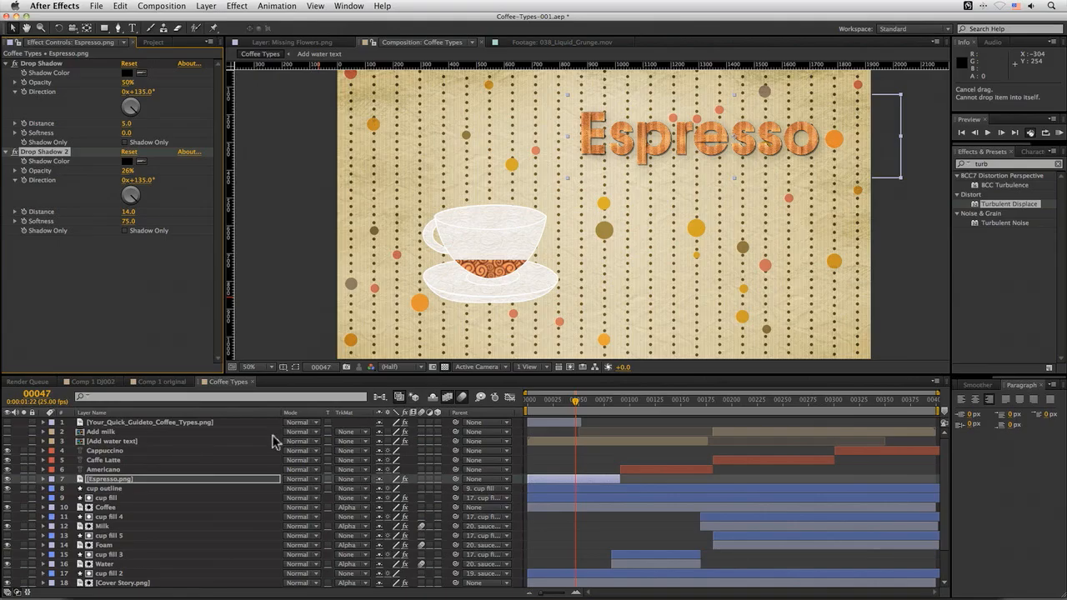
Compare the Espresso title with the layer's effects switched off and on
click(405, 479)
click(406, 478)
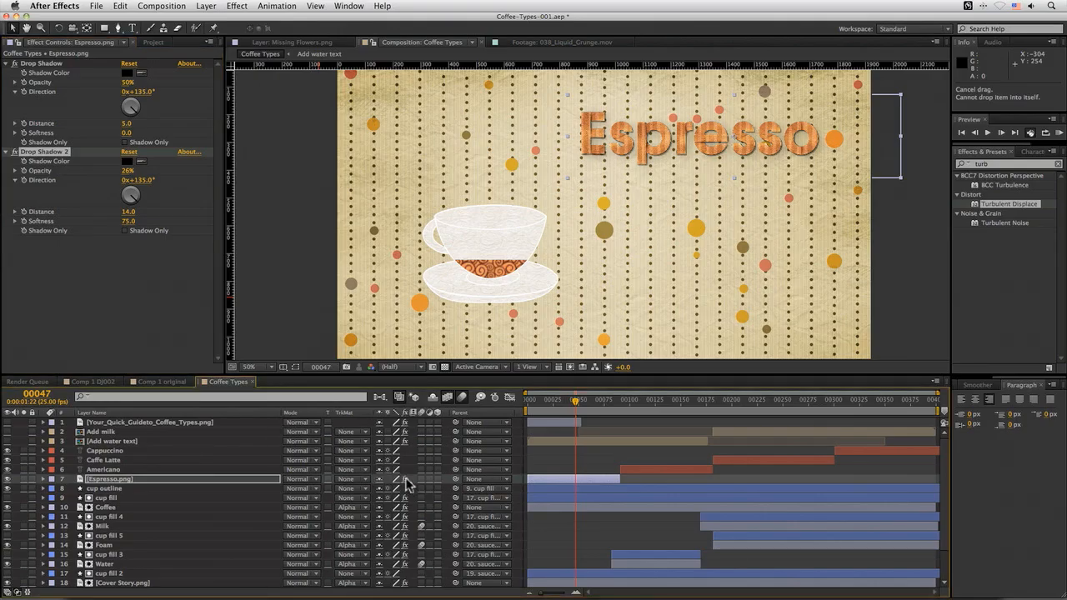
click(405, 479)
click(406, 480)
click(405, 479)
click(406, 479)
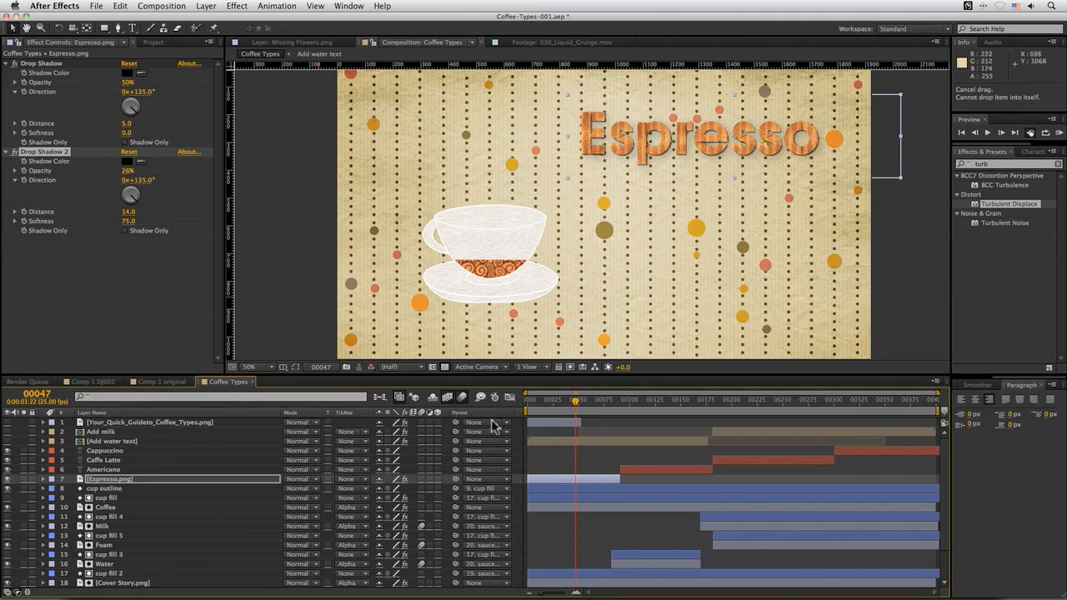
click(406, 480)
click(406, 480)
Set the softness of the first Drop Shadow on Espresso.png to 5
click(145, 122)
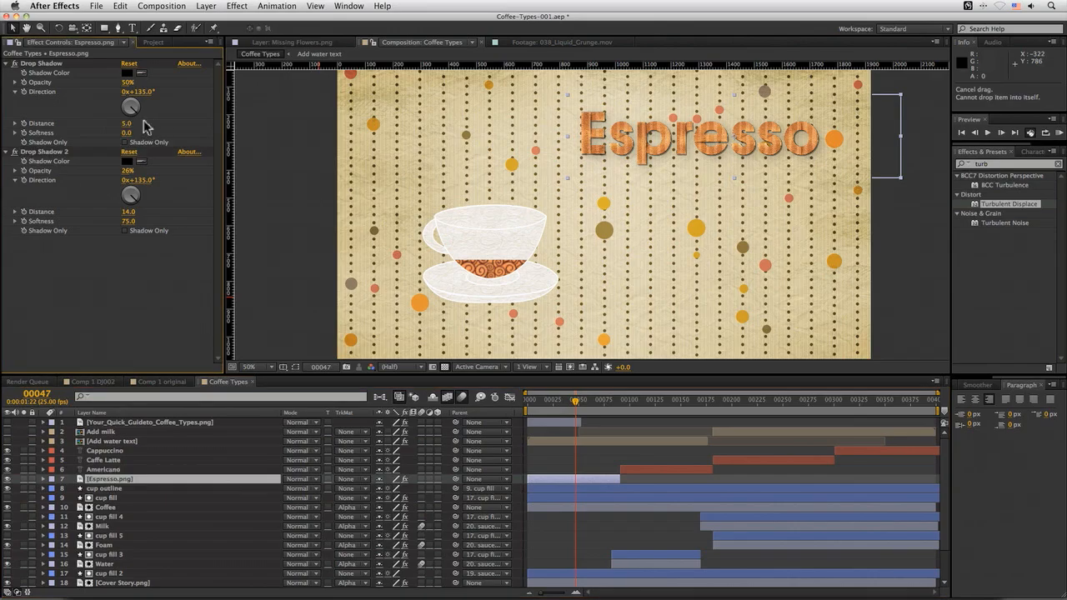
drag(127, 133, 127, 132)
click(127, 132)
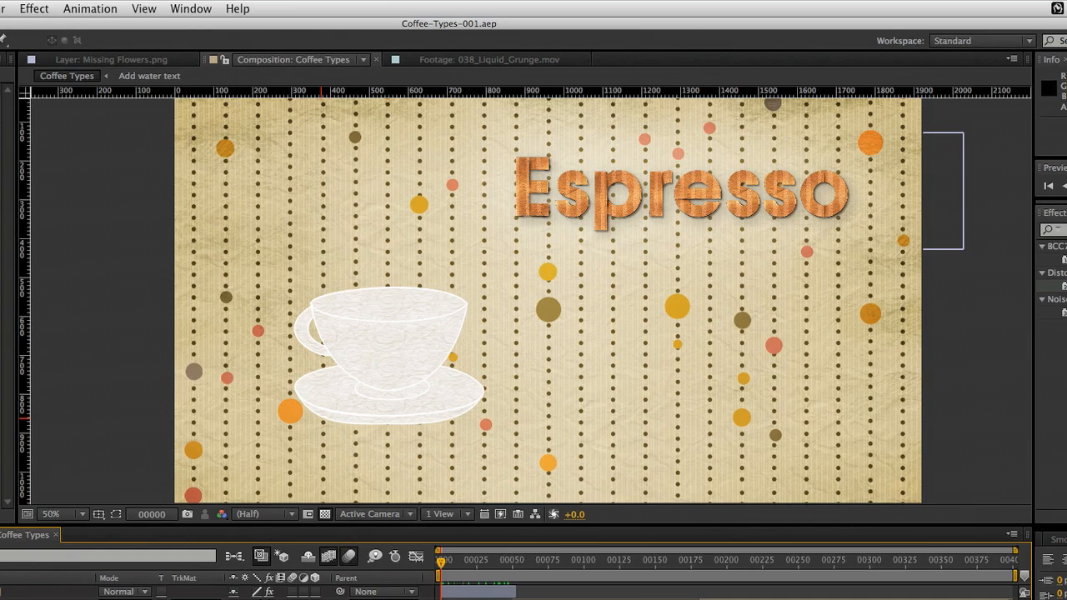
Draw a rectangular mask on the Espresso.png layer that encloses only the letter E
key(g)
key(q)
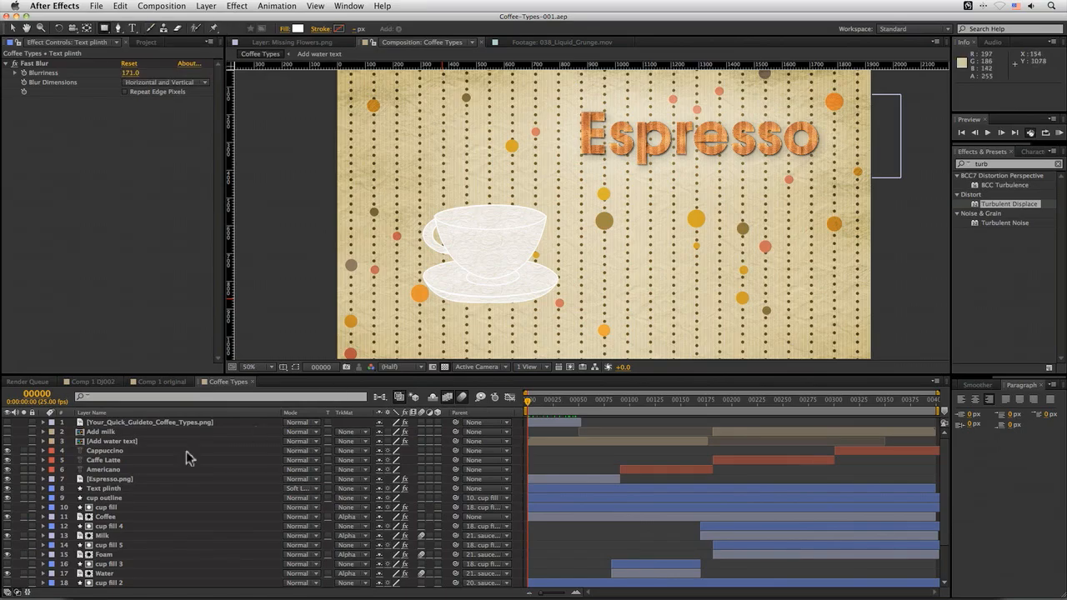
click(118, 482)
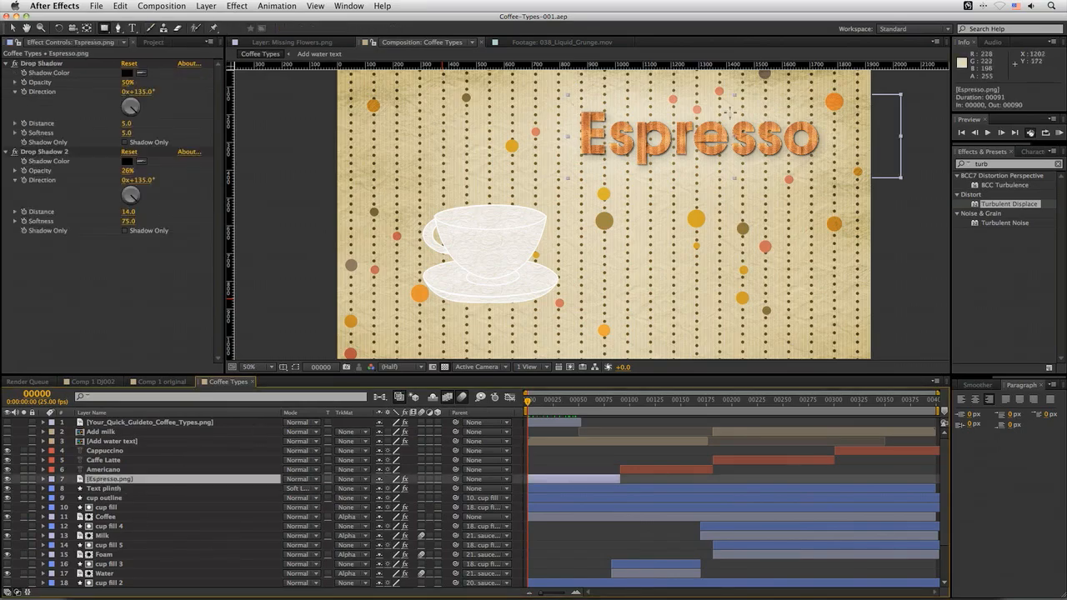
mouse_move(572, 105)
mouse_down()
mouse_move(766, 185)
mouse_move(833, 167)
mouse_move(571, 189)
mouse_move(610, 149)
mouse_up()
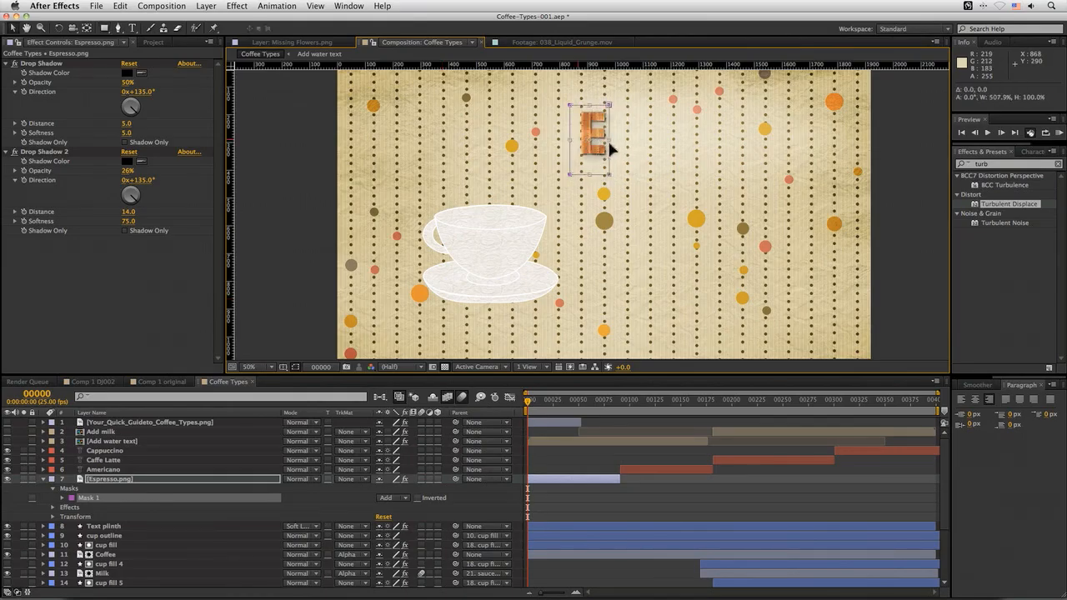
Set a Mask Path keyframe for Espresso.png's mask at frame 0 and make it a hold keyframe
click(62, 498)
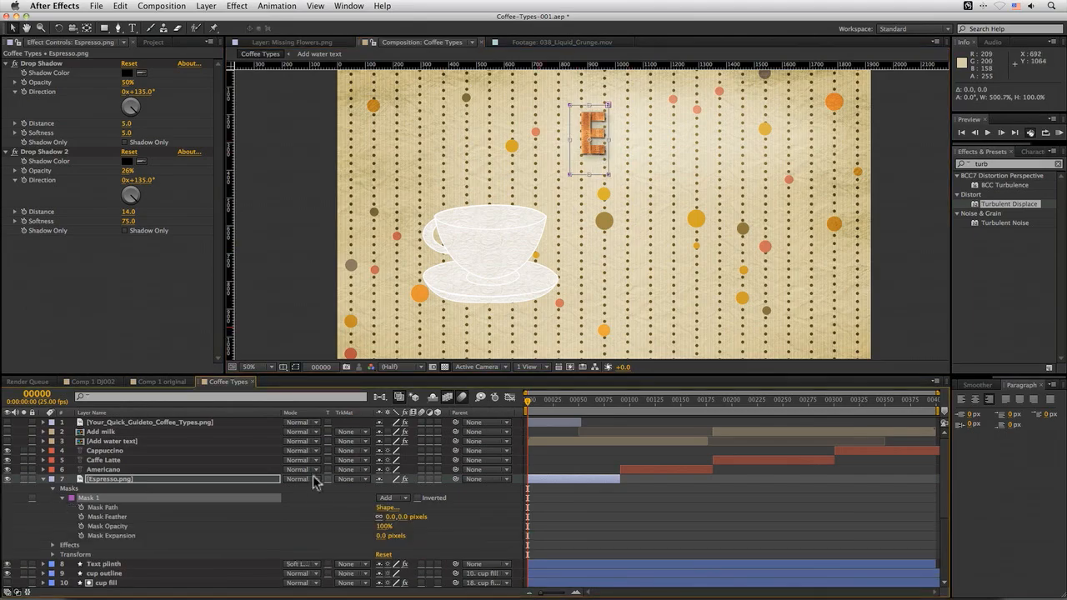
click(81, 507)
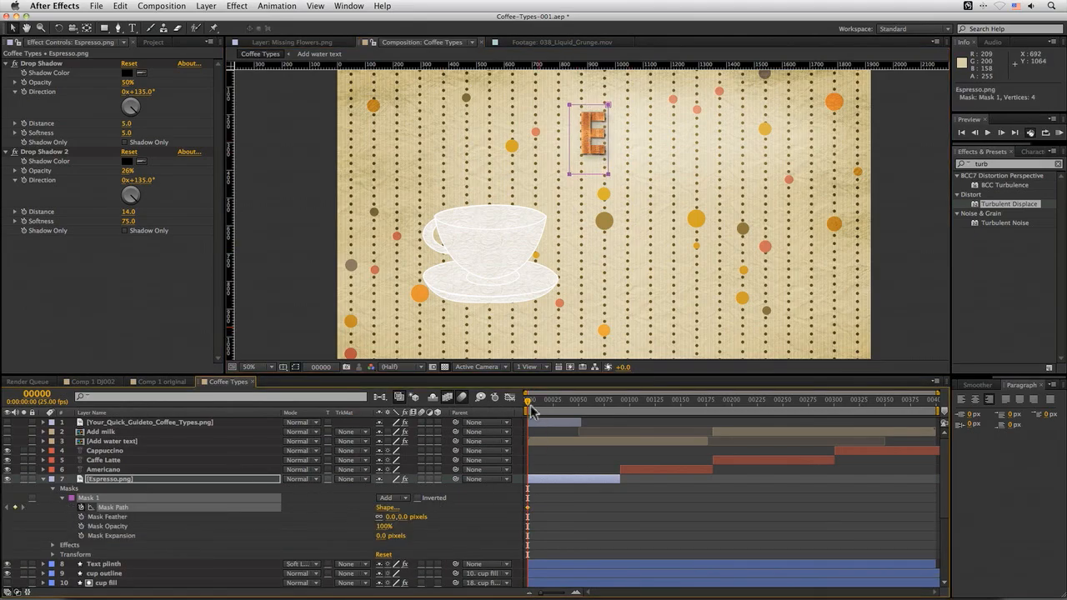
right_click(528, 507)
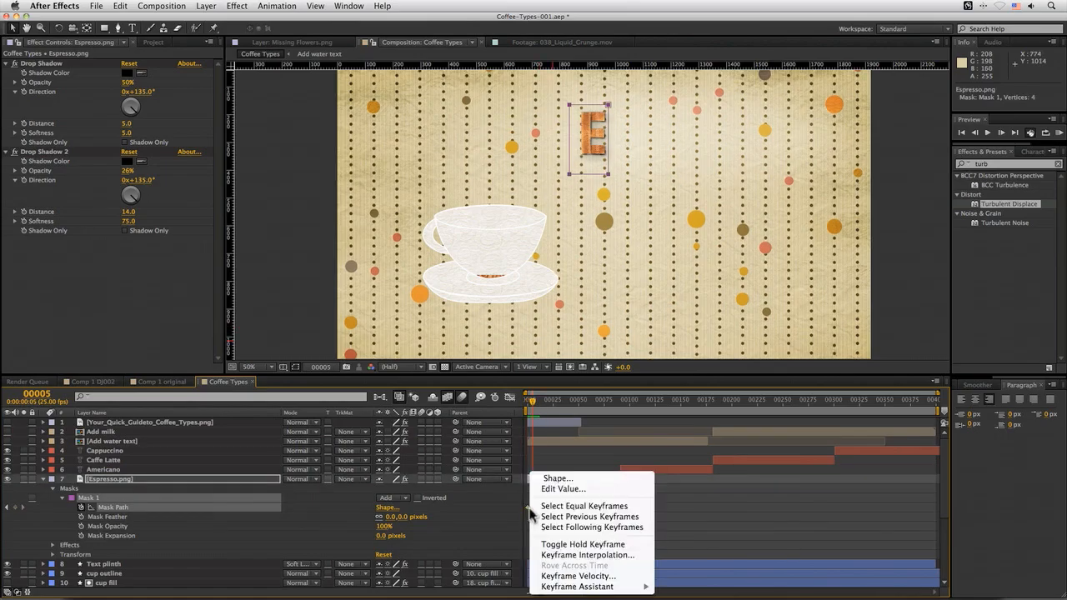
click(596, 547)
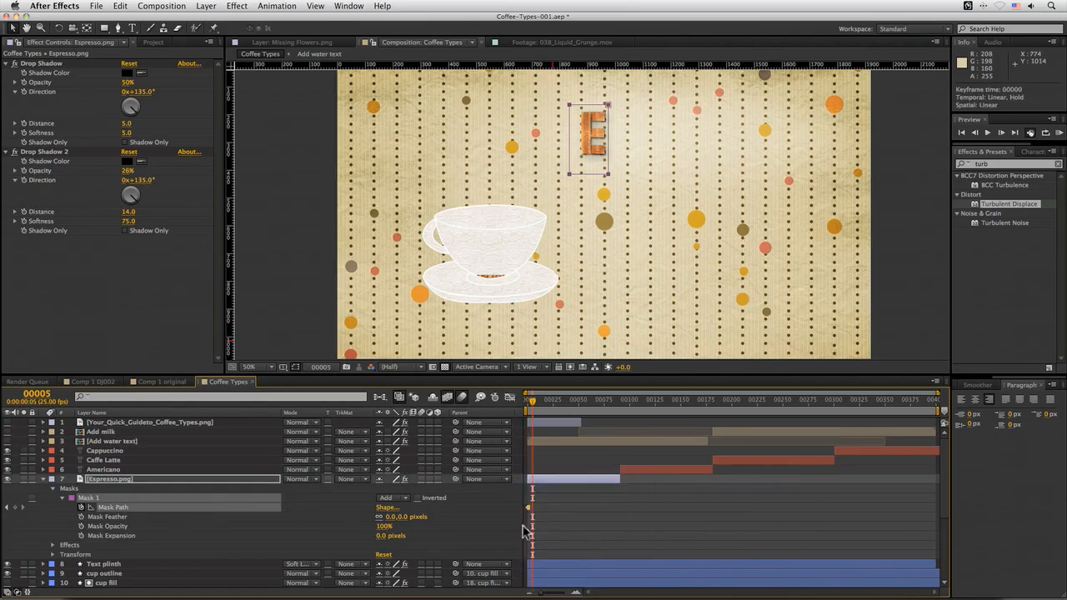
Widen the Espresso.png mask to uncover "Espress" at frame 6 and the whole word at frame 11
click(527, 403)
drag(527, 402, 534, 405)
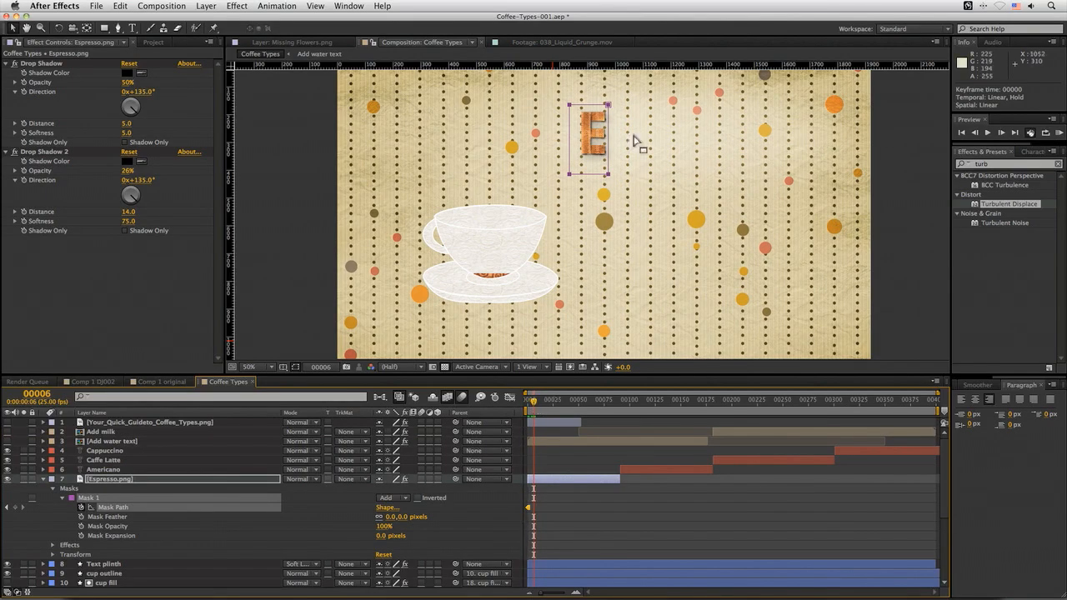
double_click(607, 174)
drag(617, 148, 784, 142)
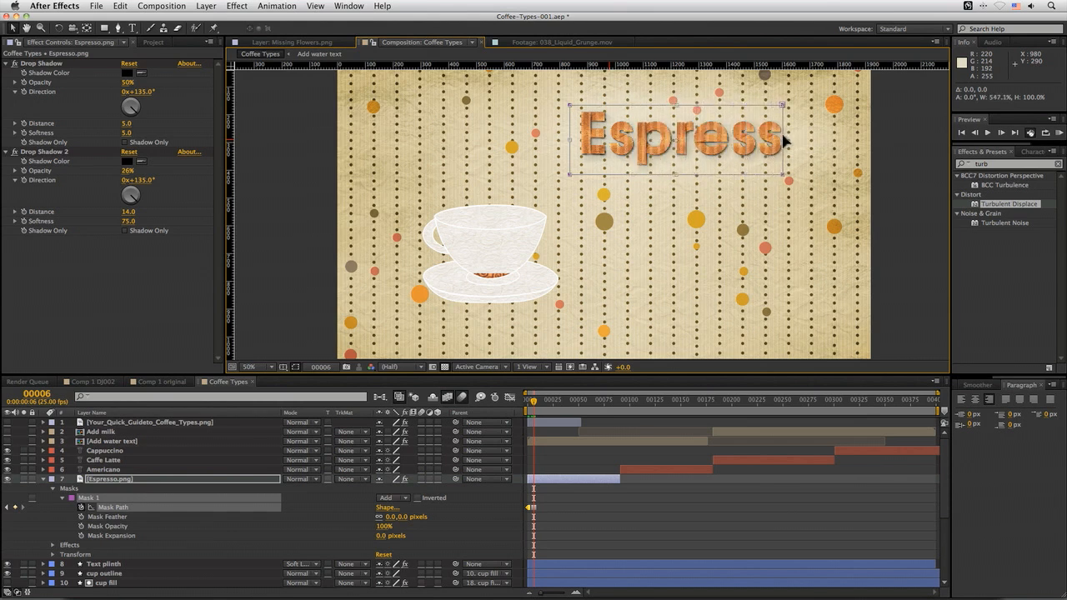
drag(533, 402, 539, 405)
double_click(782, 142)
drag(782, 140, 828, 144)
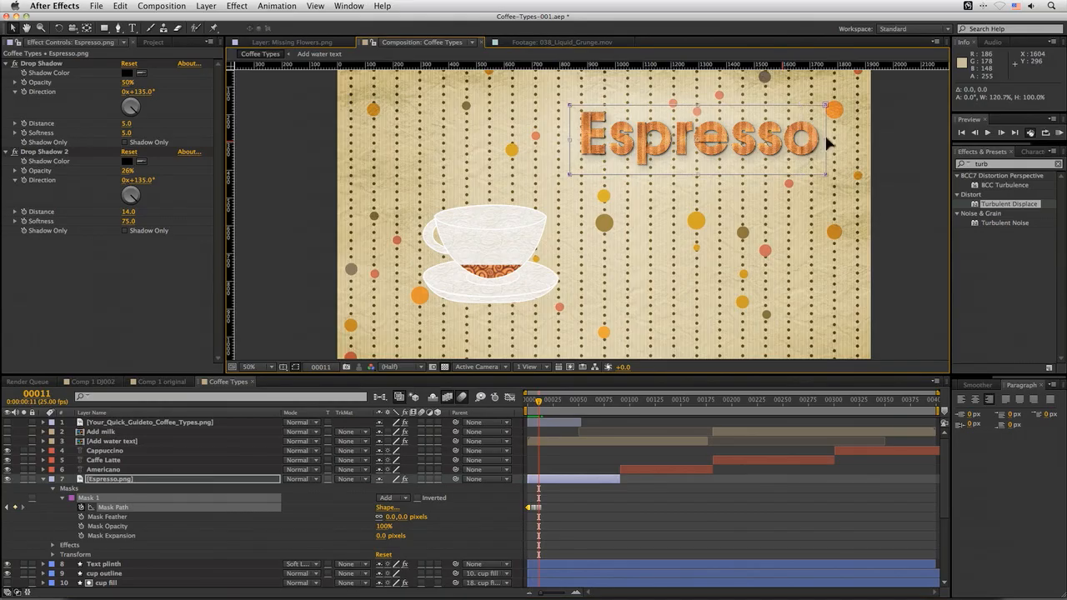
Preview the stepped mask reveal of the Espresso title and scrub through the following frames
key(KP_0)
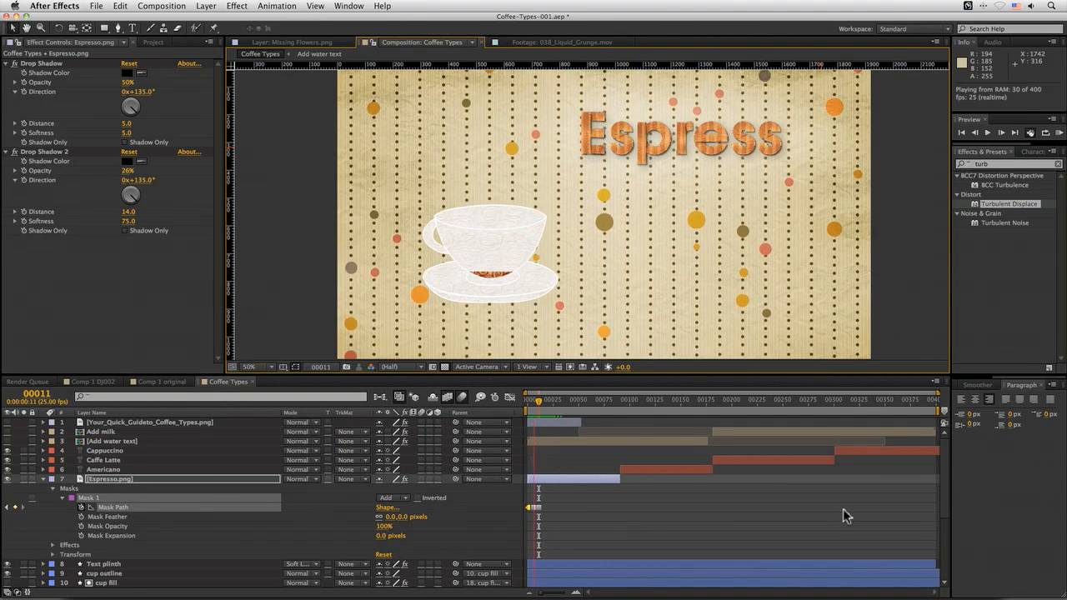
key(space)
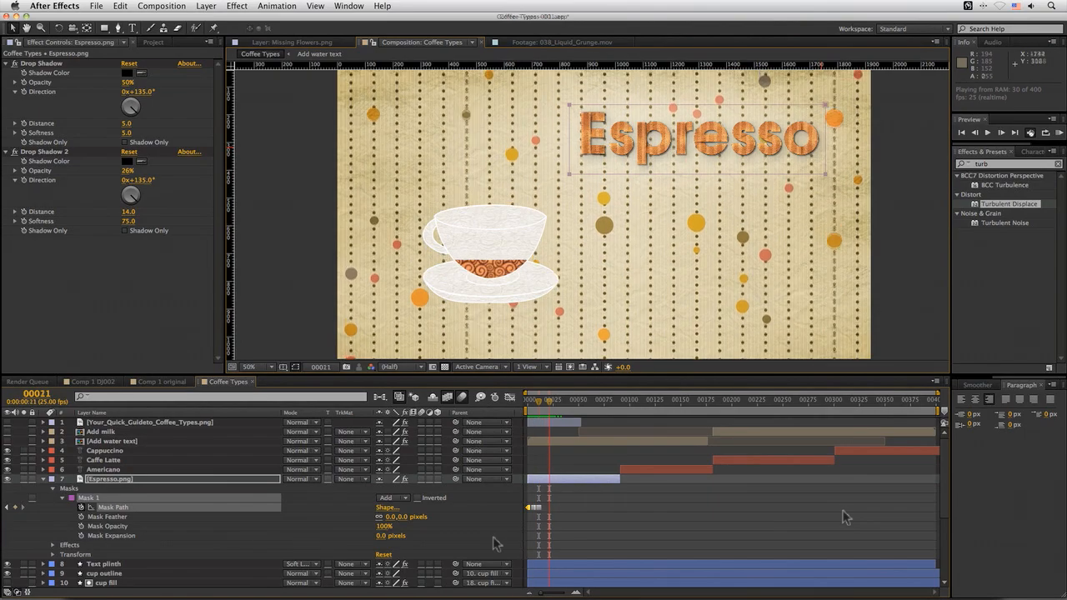
drag(534, 403, 564, 404)
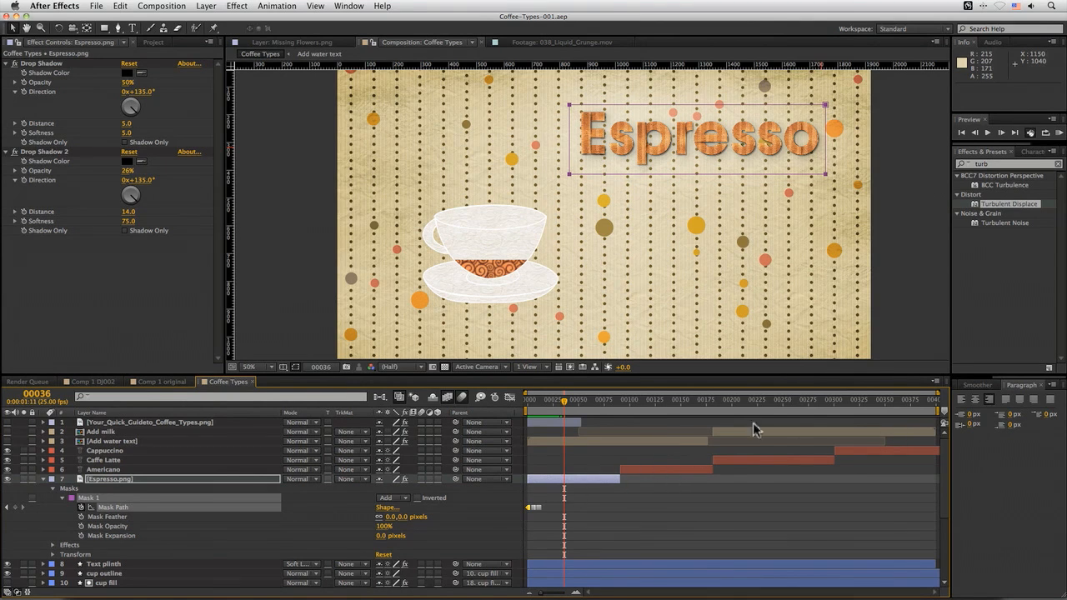
drag(642, 406, 535, 404)
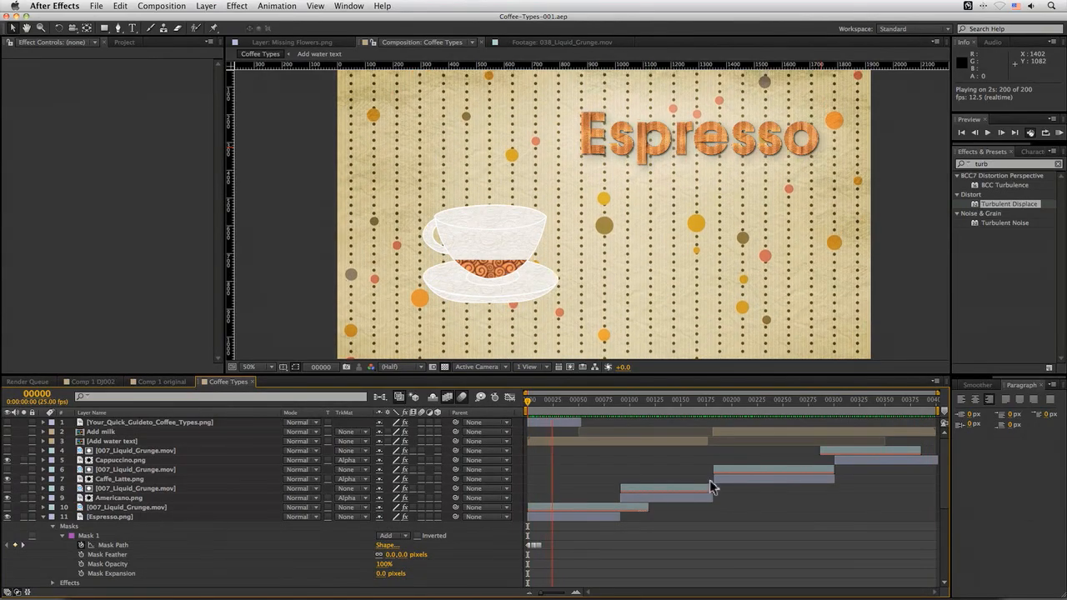
Shift the 007_Liquid_Grunge.mov layer above Espresso.png earlier so that it ends at frame 91
key(space)
mouse_move(605, 409)
mouse_down()
mouse_move(634, 410)
mouse_move(610, 412)
mouse_up()
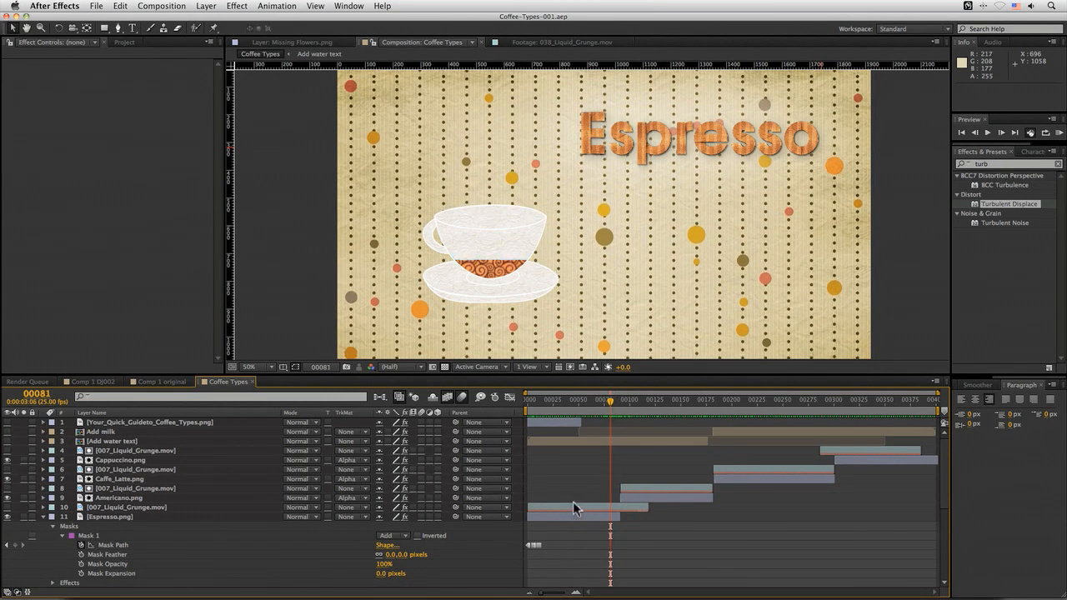
mouse_move(574, 505)
mouse_down()
mouse_move(555, 506)
mouse_move(577, 507)
mouse_up()
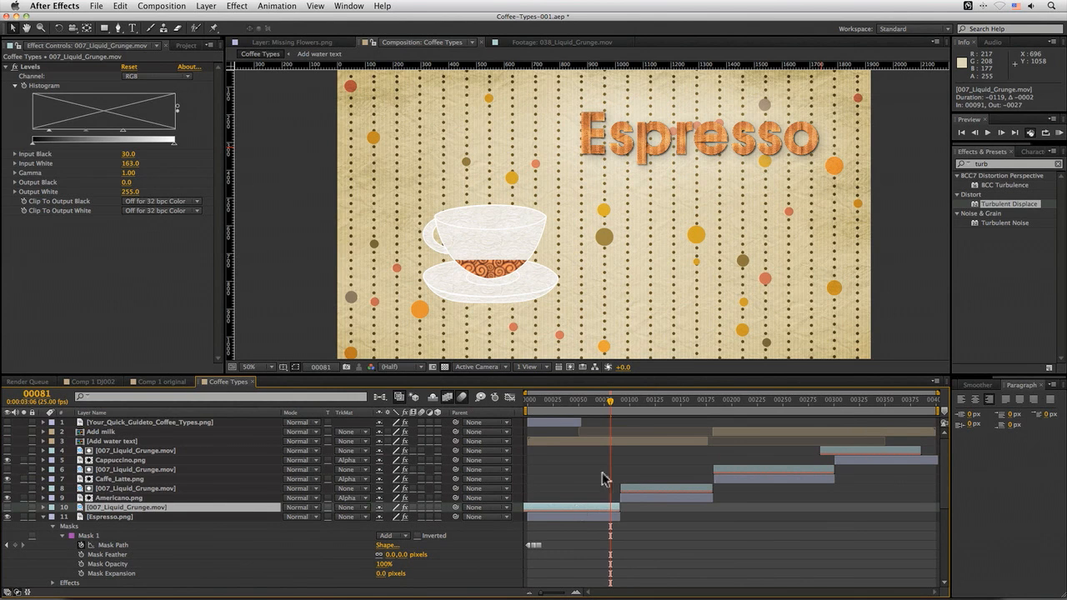
Solo the 007_Liquid_Grunge.mov layer above Espresso.png and examine how its liquid shape moves across the frame
click(24, 508)
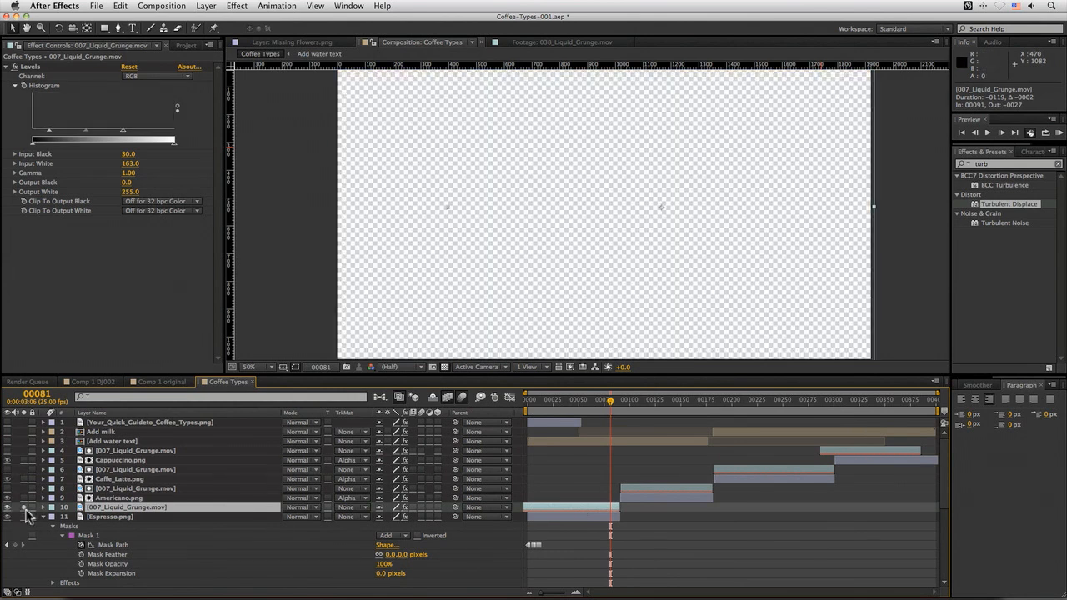
mouse_move(587, 402)
mouse_down()
mouse_move(542, 405)
mouse_move(568, 406)
mouse_move(576, 394)
mouse_up()
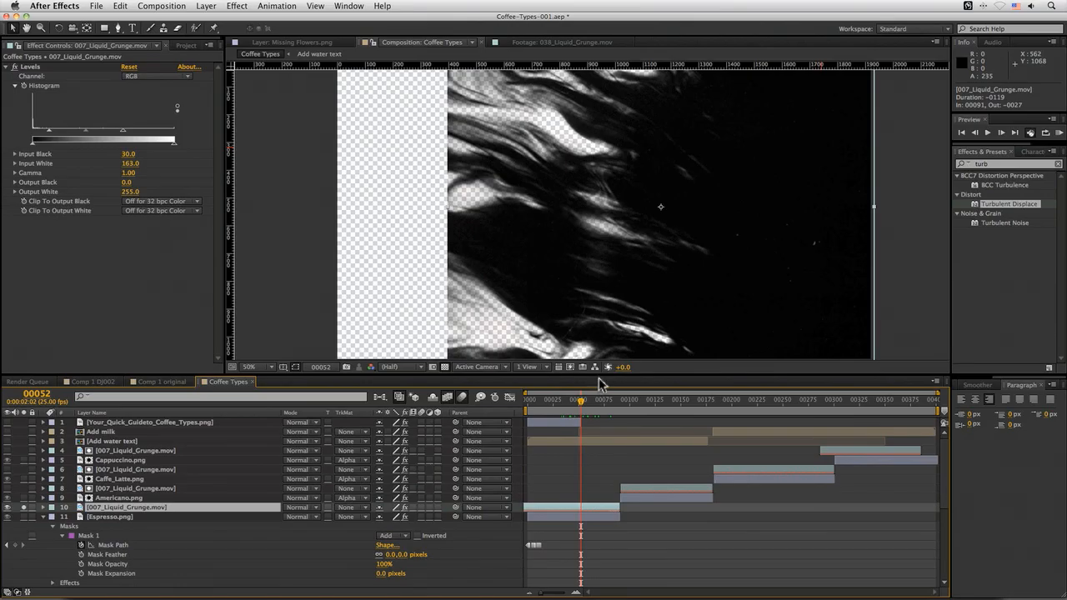
mouse_move(584, 406)
mouse_down()
mouse_move(592, 406)
mouse_move(584, 406)
mouse_up()
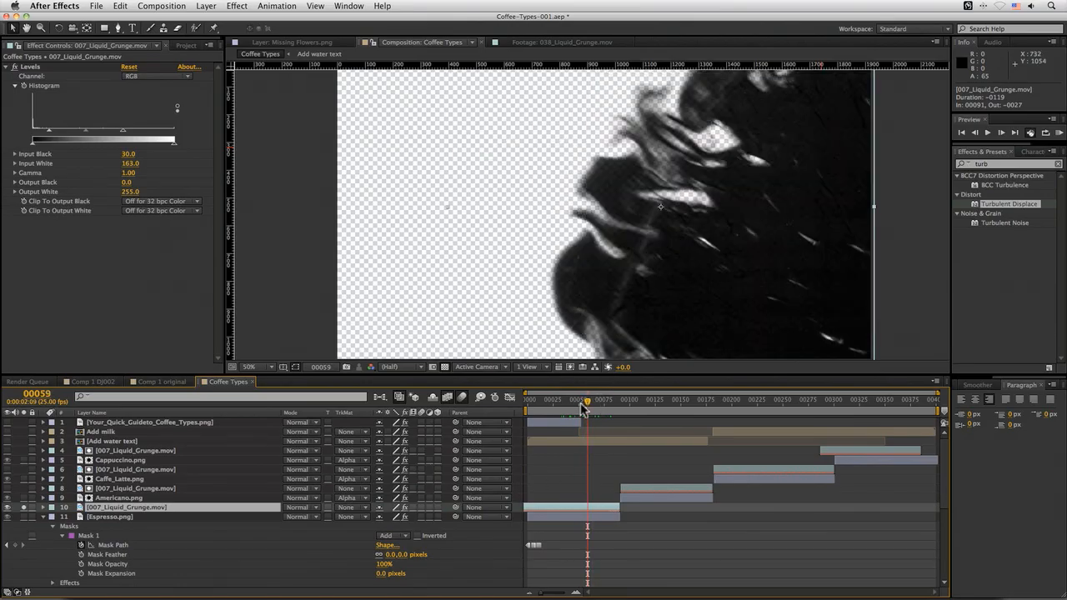
key(Page_Down)
key(Page_Down)
key(Page_Down)
key(Page_Down)
key(Page_Down)
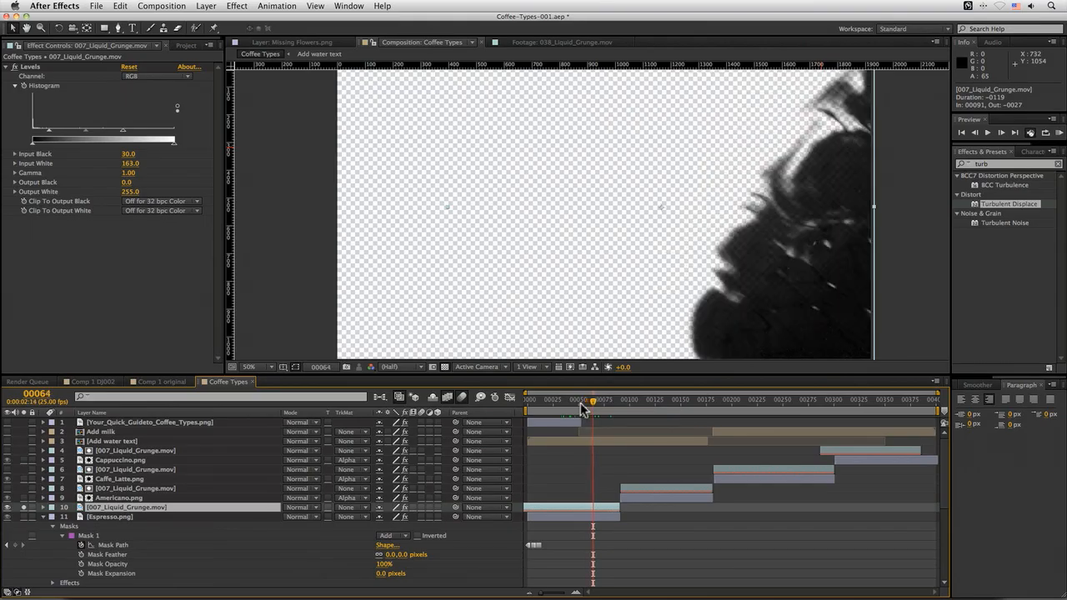
key(Page_Down)
key(Page_Down)
key(Page_Down)
key(Page_Down)
click(575, 406)
drag(575, 404, 592, 404)
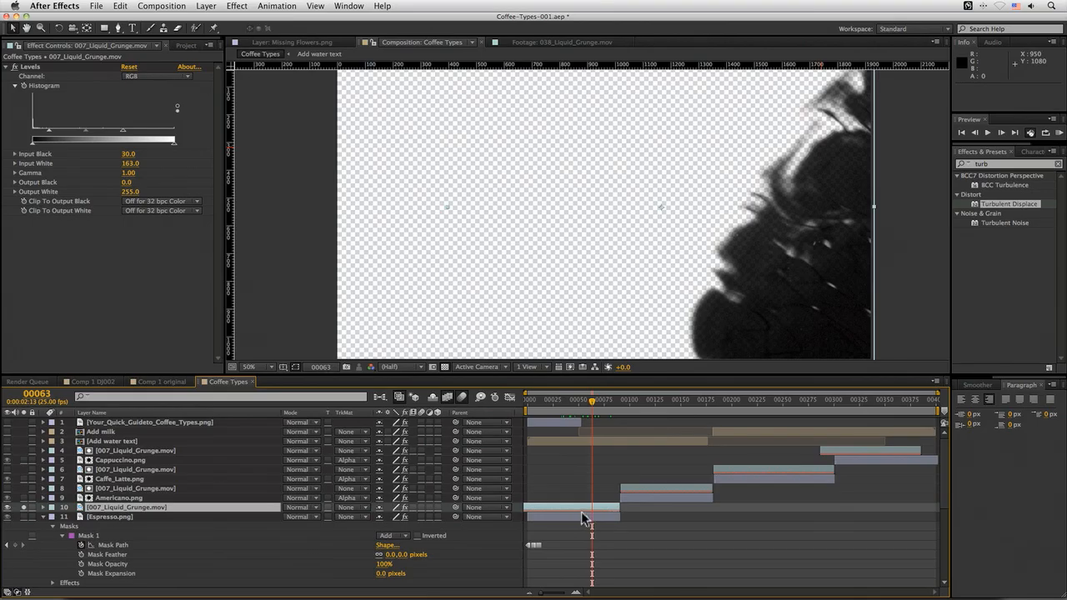
drag(591, 401, 579, 402)
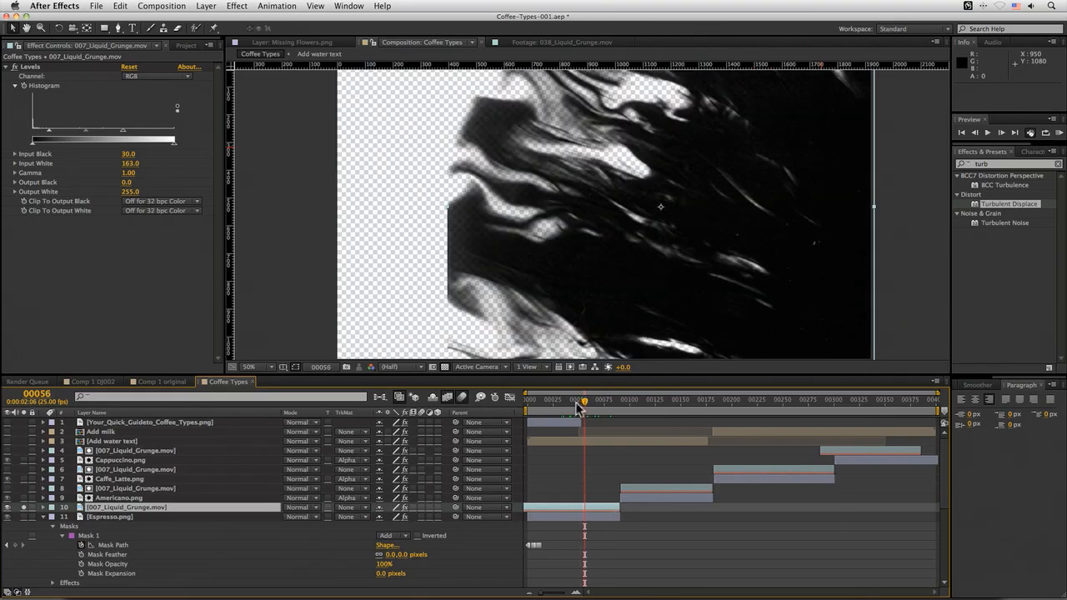
click(236, 6)
mouse_move(351, 473)
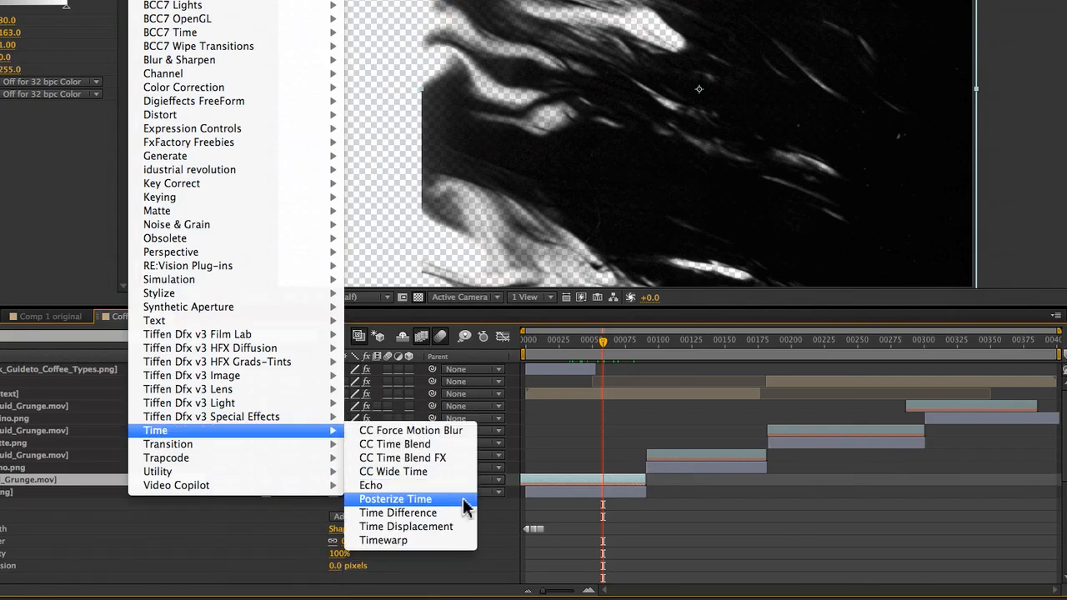
click(664, 457)
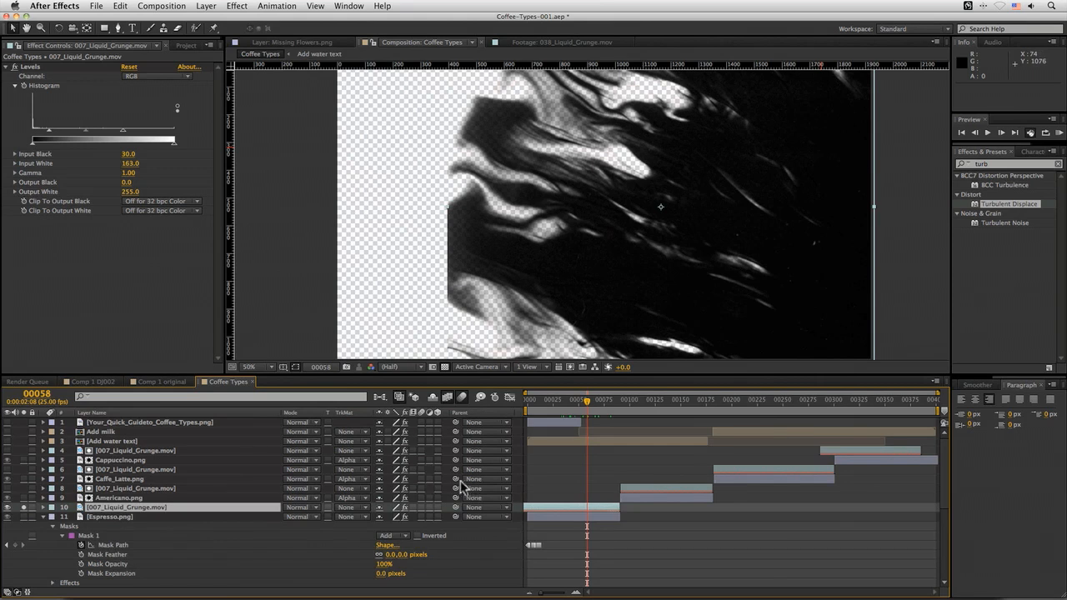
Reveal the Time Remap keyframes and expression of 007_Liquid_Grunge.mov and examine the stepped motion frame by frame
key(u)
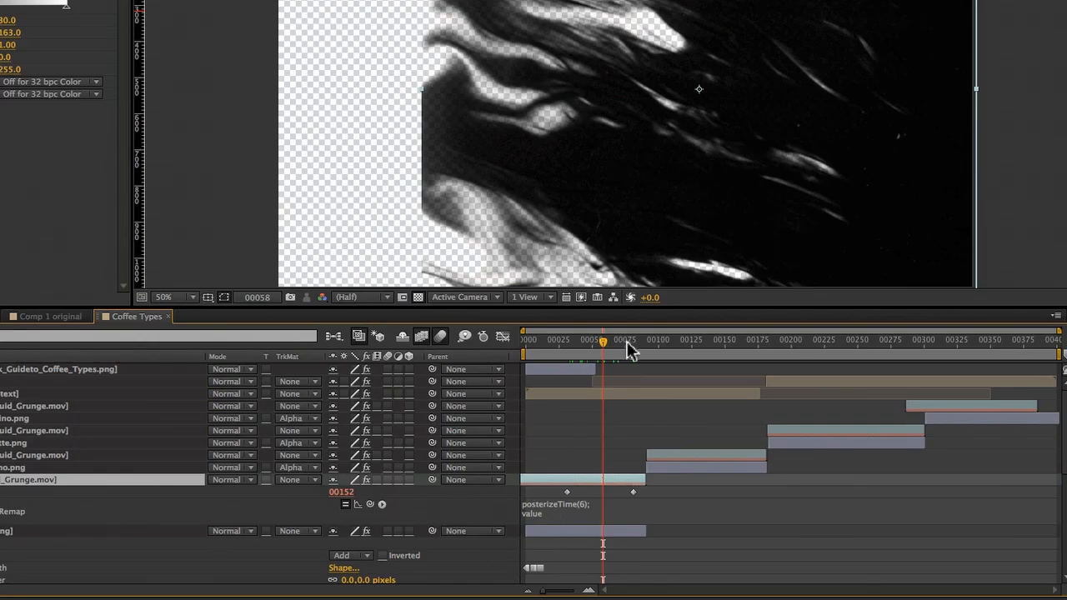
key(Page_Down)
key(Page_Down)
key(Page_Down)
key(Page_Down)
key(Page_Down)
key(Page_Down)
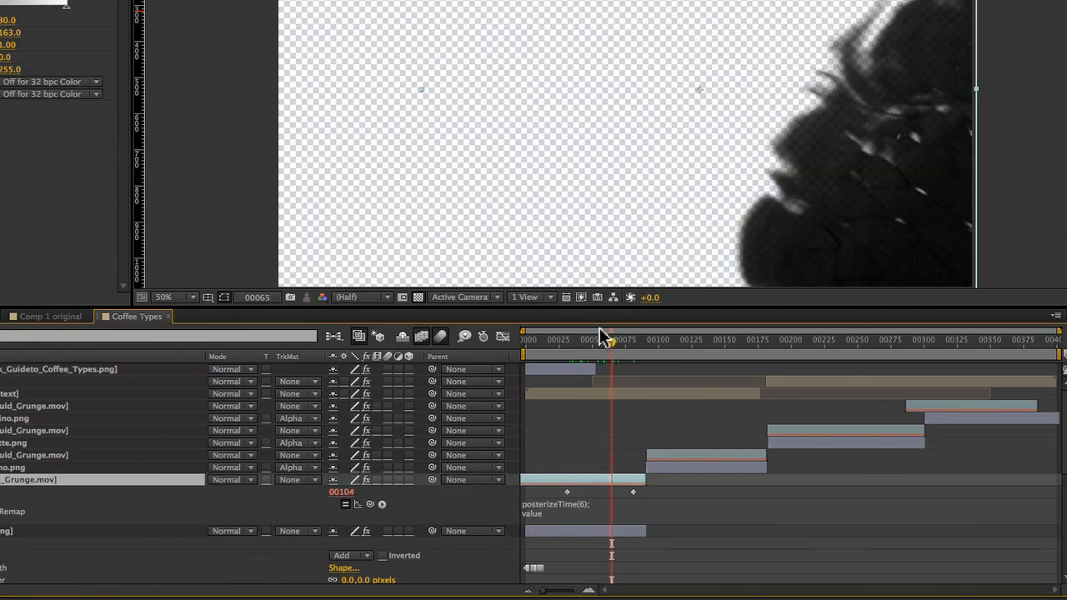
key(Page_Up)
key(Page_Up)
key(Page_Up)
key(Page_Up)
key(Page_Up)
key(Page_Up)
key(Page_Up)
key(Page_Up)
key(Page_Up)
key(Page_Up)
key(Page_Up)
key(Page_Up)
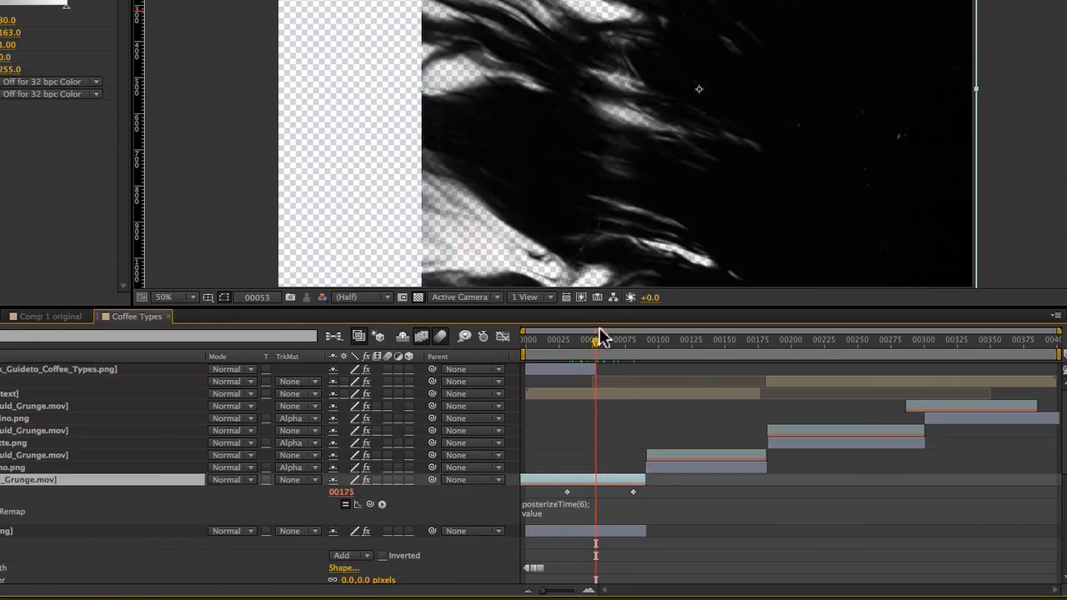
key(Page_Down)
key(Page_Down)
key(Page_Down)
key(Page_Down)
key(Page_Down)
key(Page_Down)
key(Page_Down)
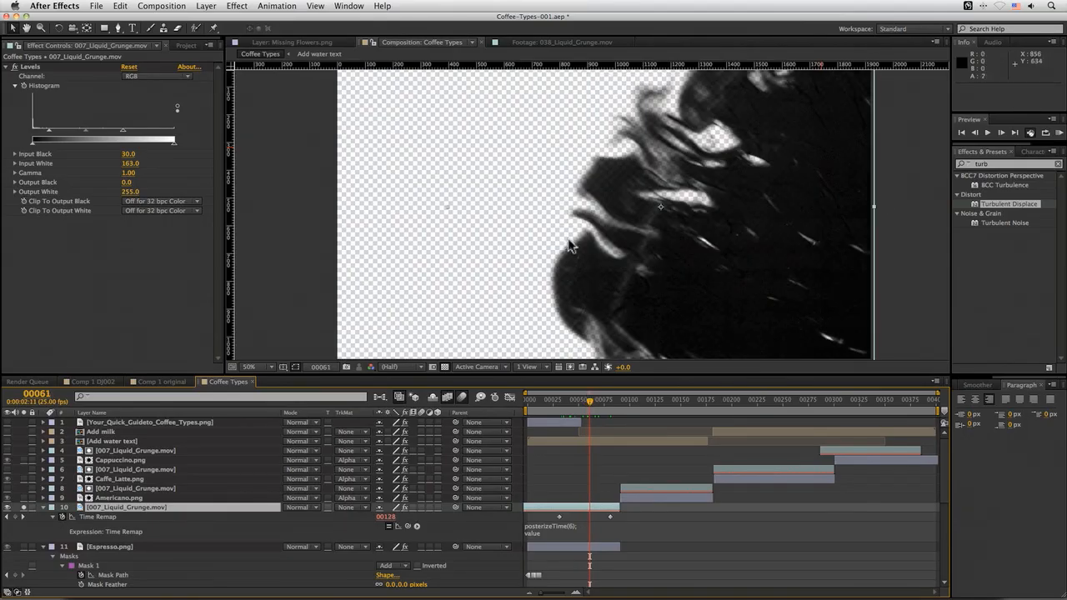
key(Page_Down)
key(Page_Down)
key(Page_Up)
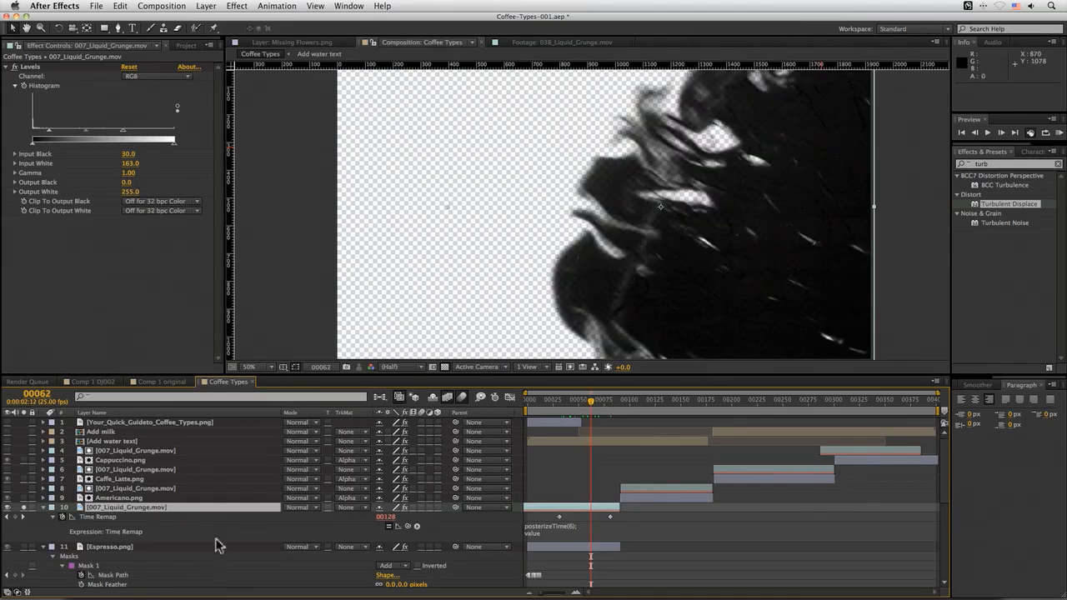
Set Espresso.png's track matte to Alpha using the 007_Liquid_Grunge.mov layer directly above, and end that layer's solo view
click(44, 508)
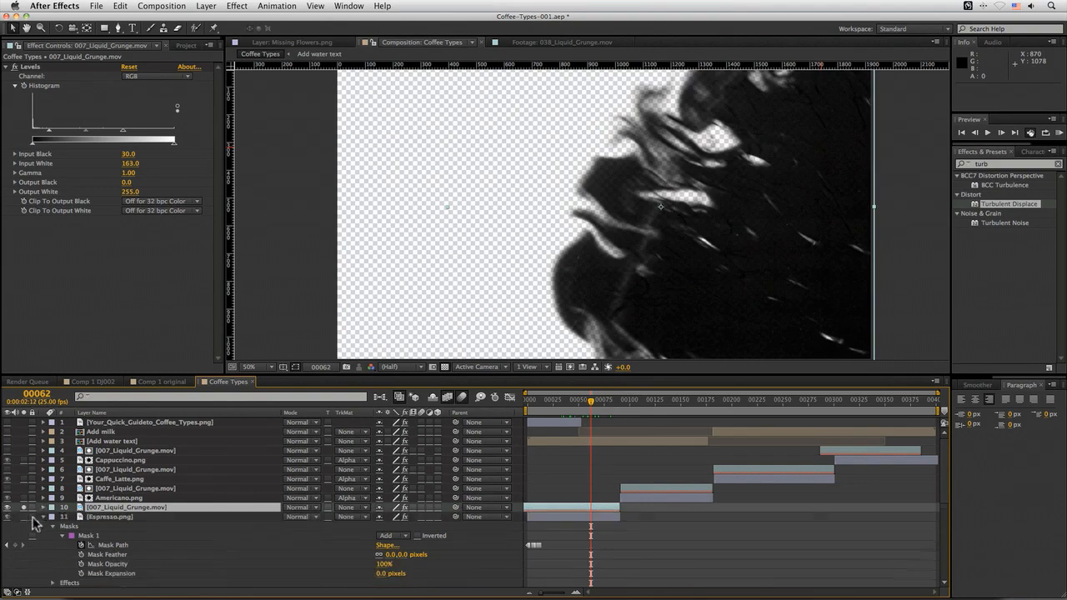
click(24, 511)
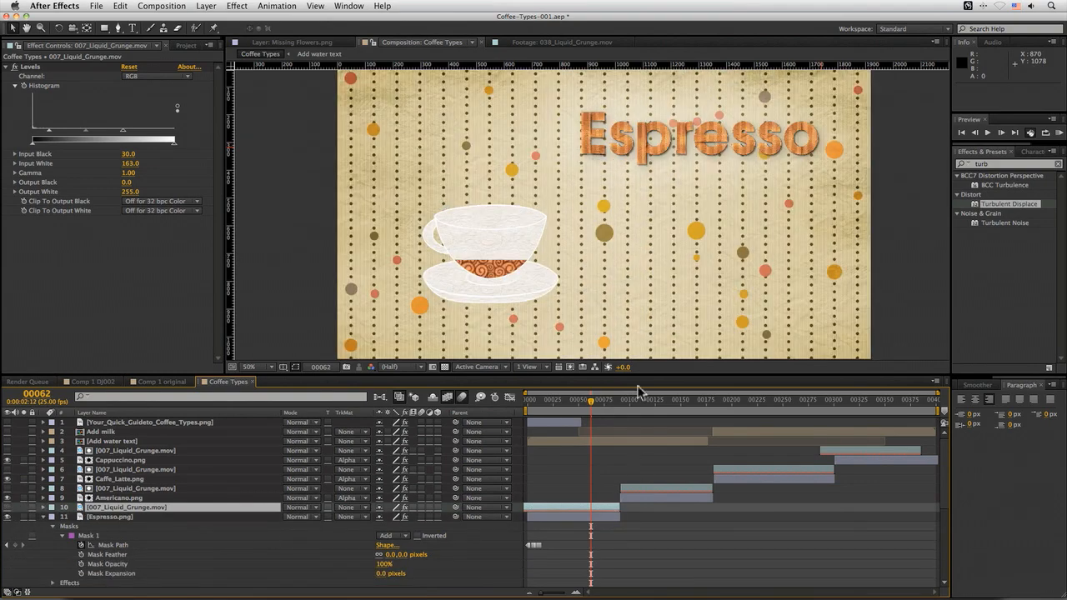
key(Page_Down)
key(Page_Down)
key(Page_Down)
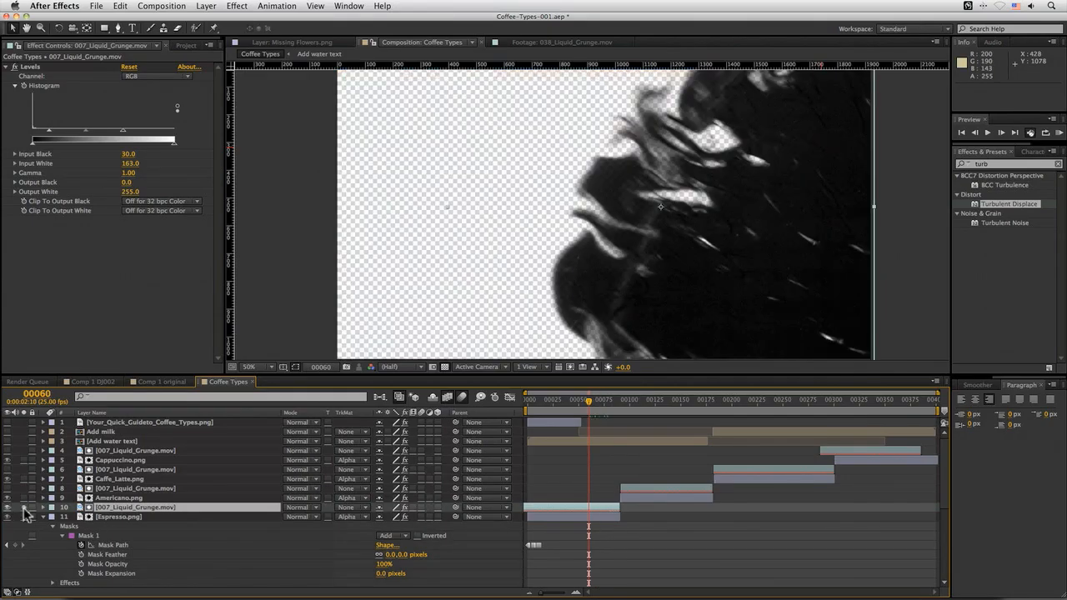
click(10, 508)
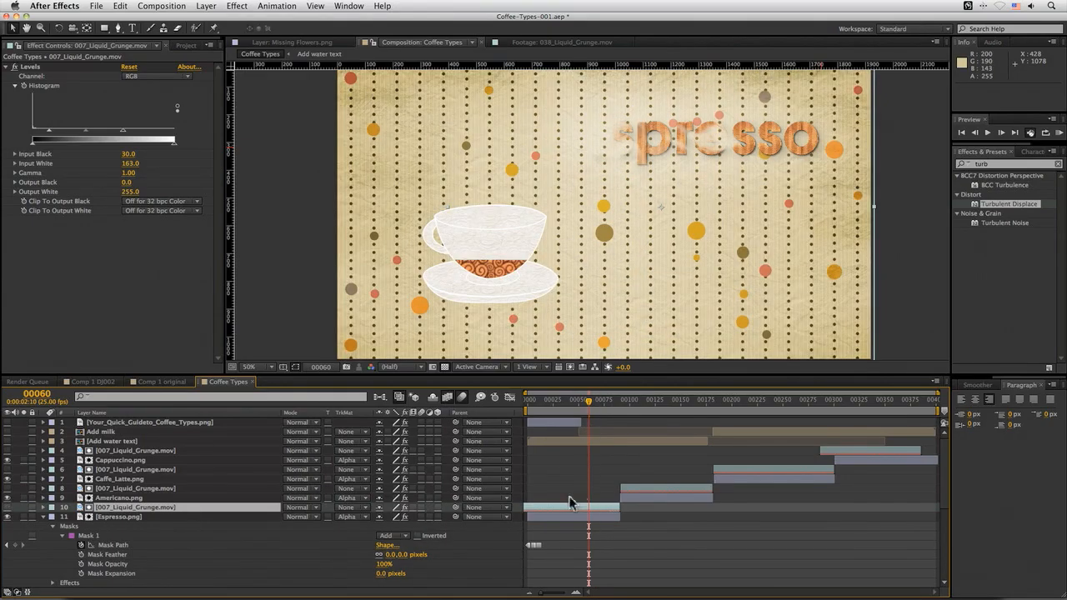
Slide Espresso.png's 007_Liquid_Grunge.mov matte later so it ends at frame 112, and check the title's dissolve between frames 81 and 88
drag(591, 402, 610, 402)
drag(564, 504, 587, 505)
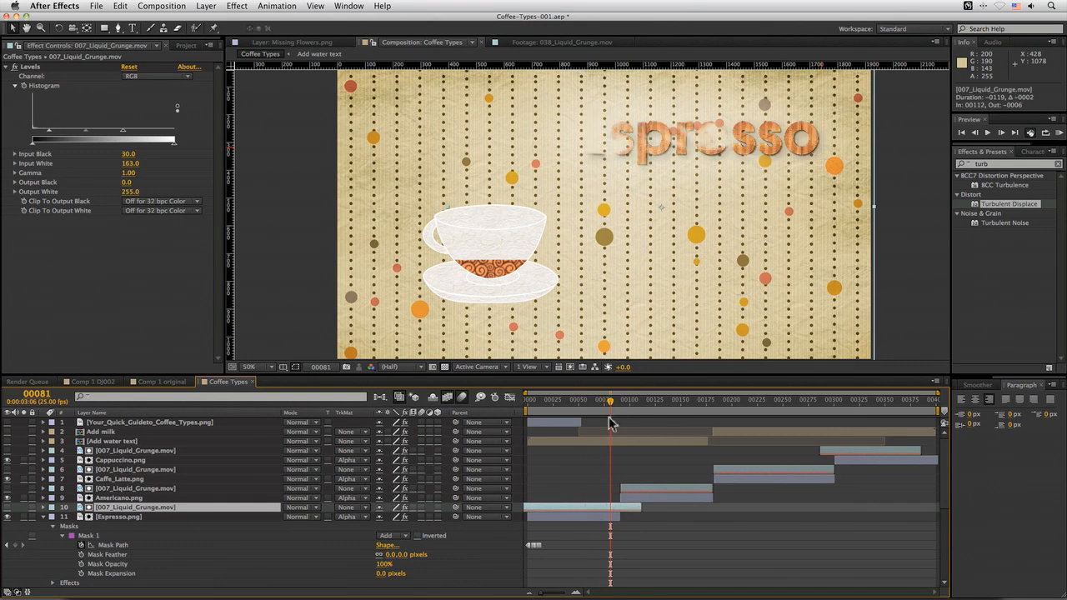
drag(612, 398, 616, 397)
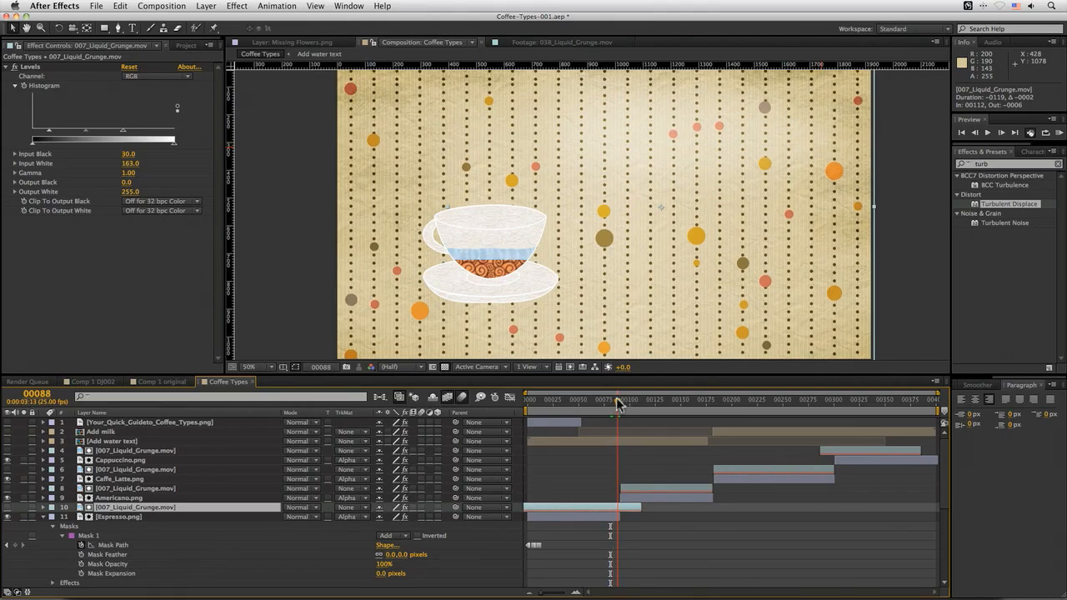
Trim Espresso.png's 007_Liquid_Grunge.mov matte so it ends at frame 91, and check the title's dissolve between frames 74 and 88
drag(642, 508, 622, 517)
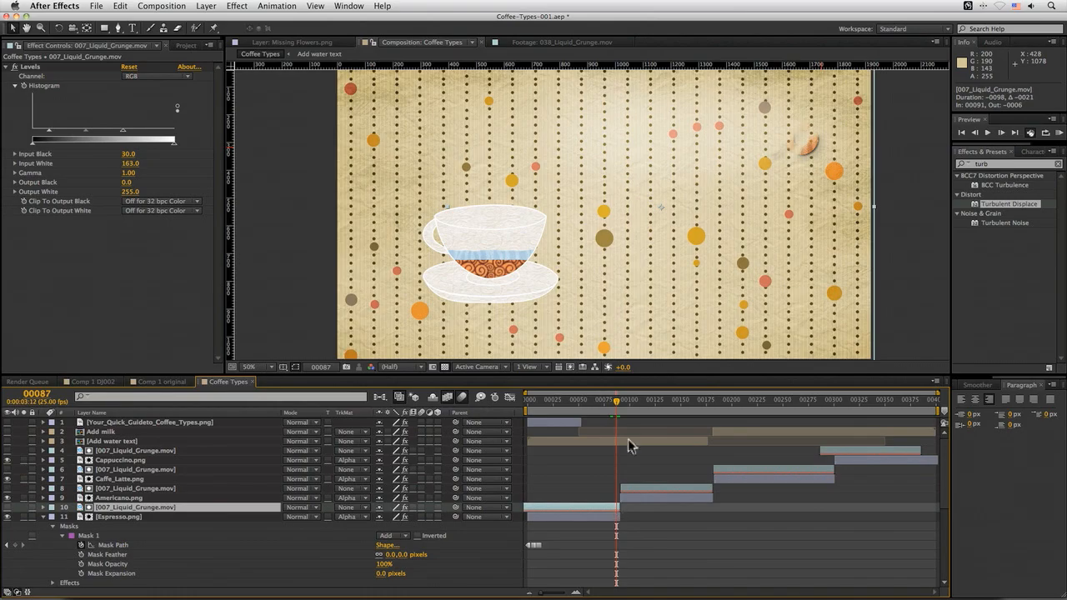
mouse_move(601, 400)
mouse_down()
mouse_move(577, 399)
mouse_move(613, 402)
mouse_up()
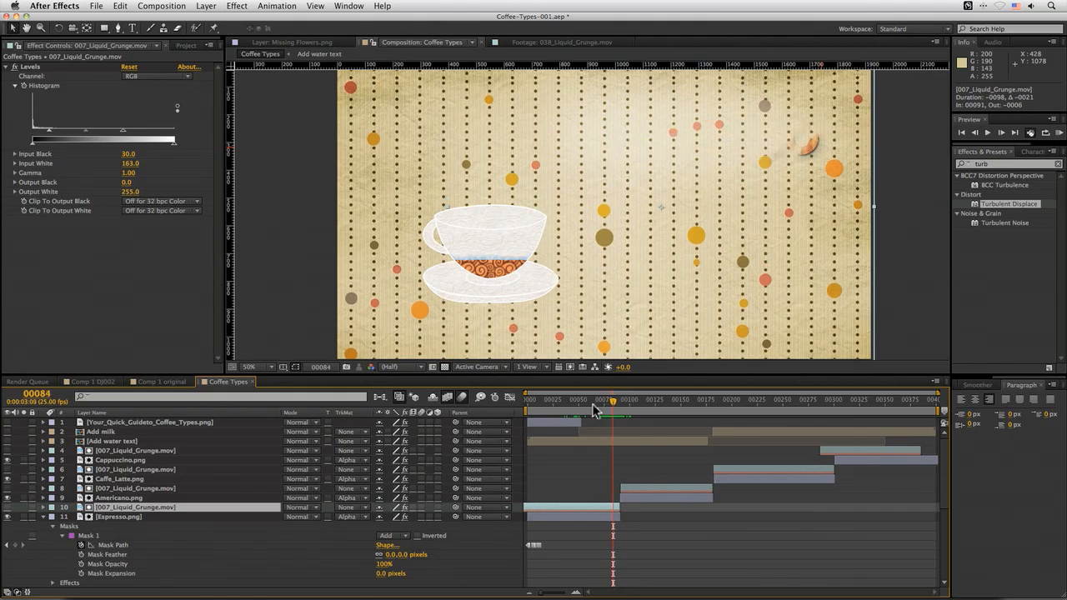
click(601, 401)
mouse_move(601, 403)
mouse_down()
mouse_move(615, 402)
mouse_move(602, 403)
mouse_up()
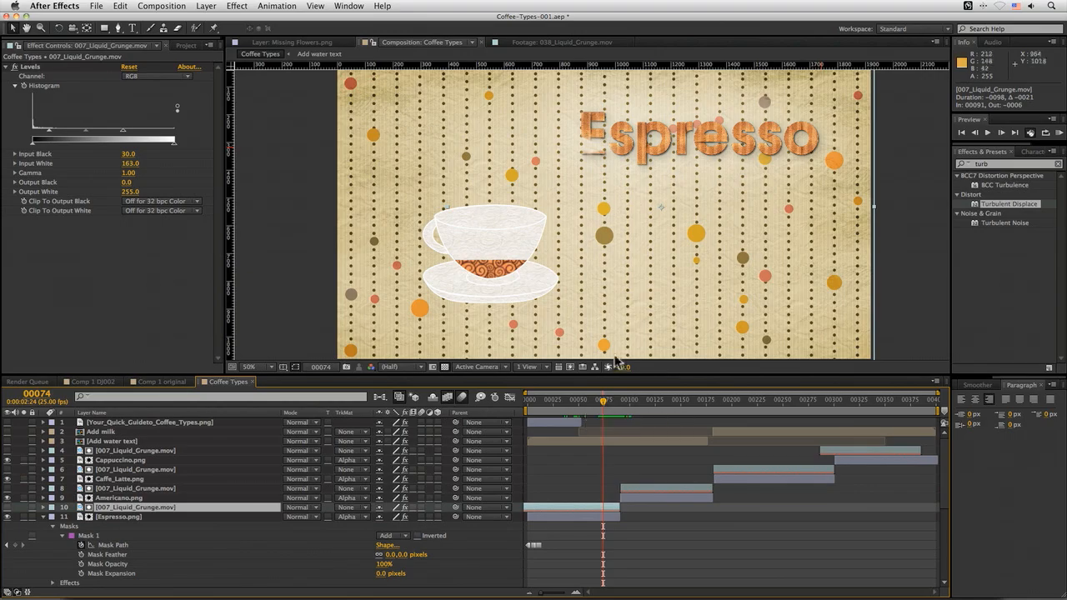
Play through the Coffee Types and Comp 1 original timelines to compare the textured version with the original flat design
drag(607, 408, 895, 401)
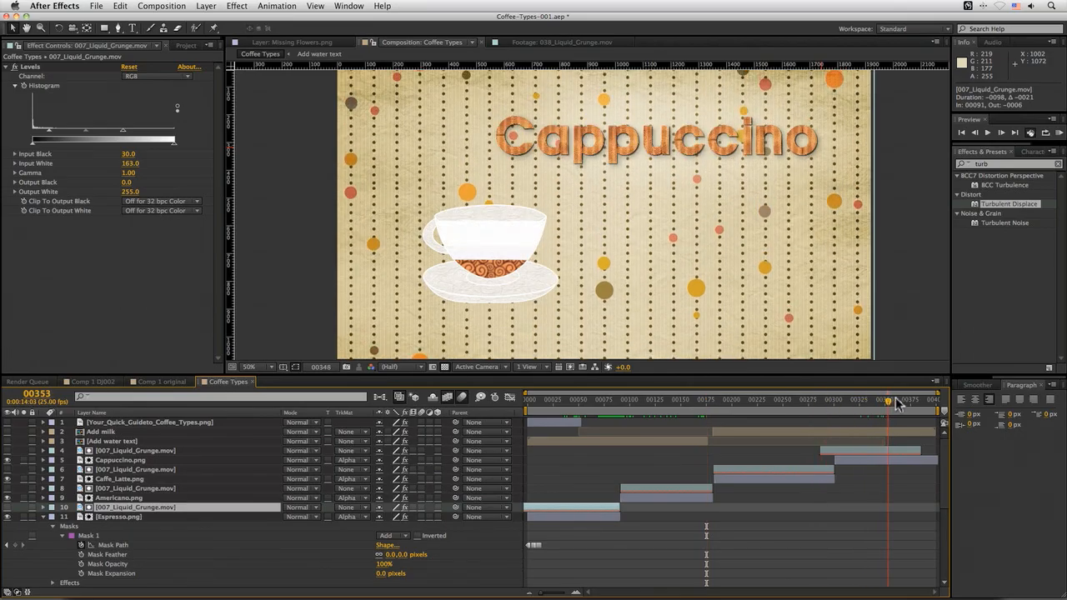
click(161, 381)
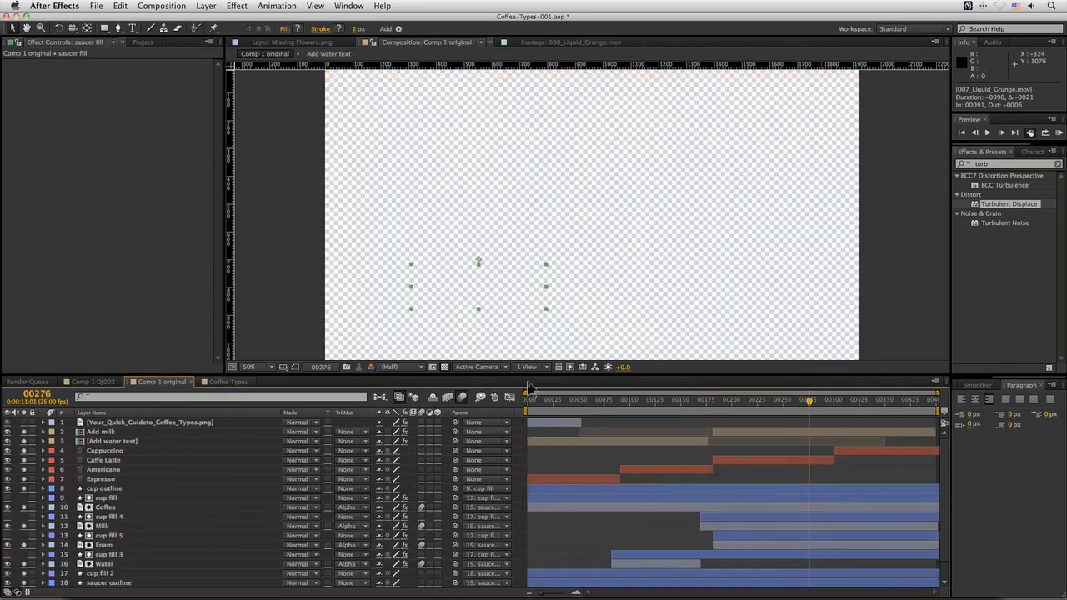
drag(559, 400, 867, 419)
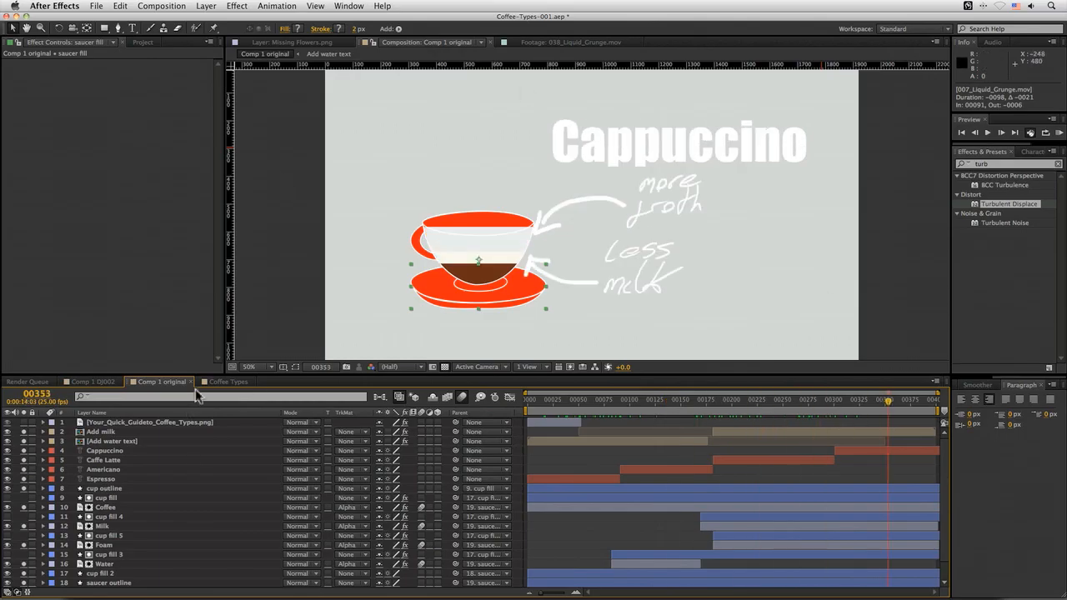
click(223, 384)
drag(570, 401, 857, 406)
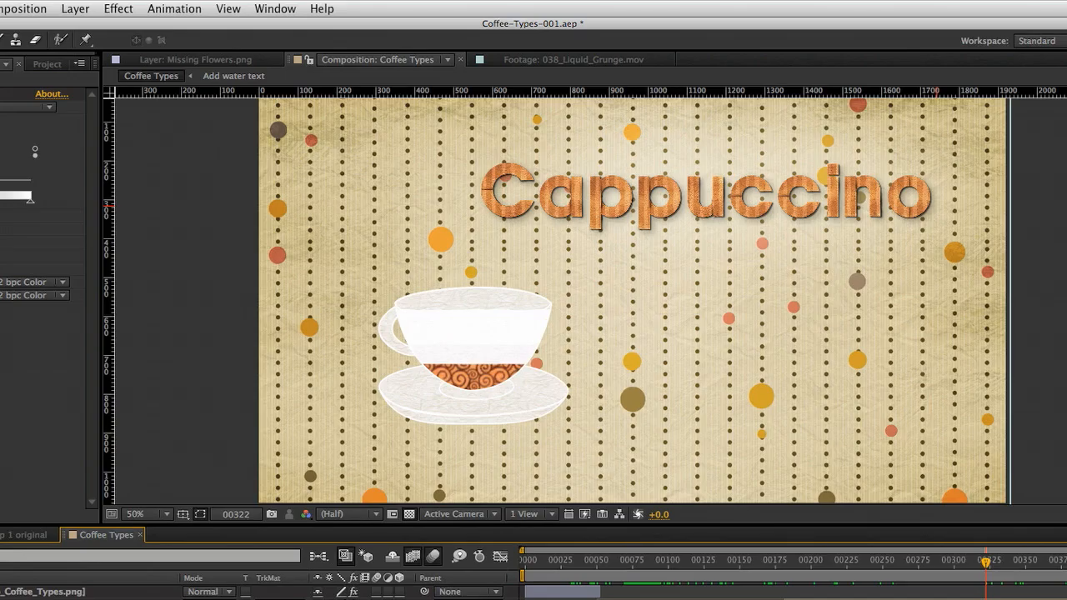
Add an adjustment layer at the top of Coffee Types and apply the Curves effect to it
click(24, 8)
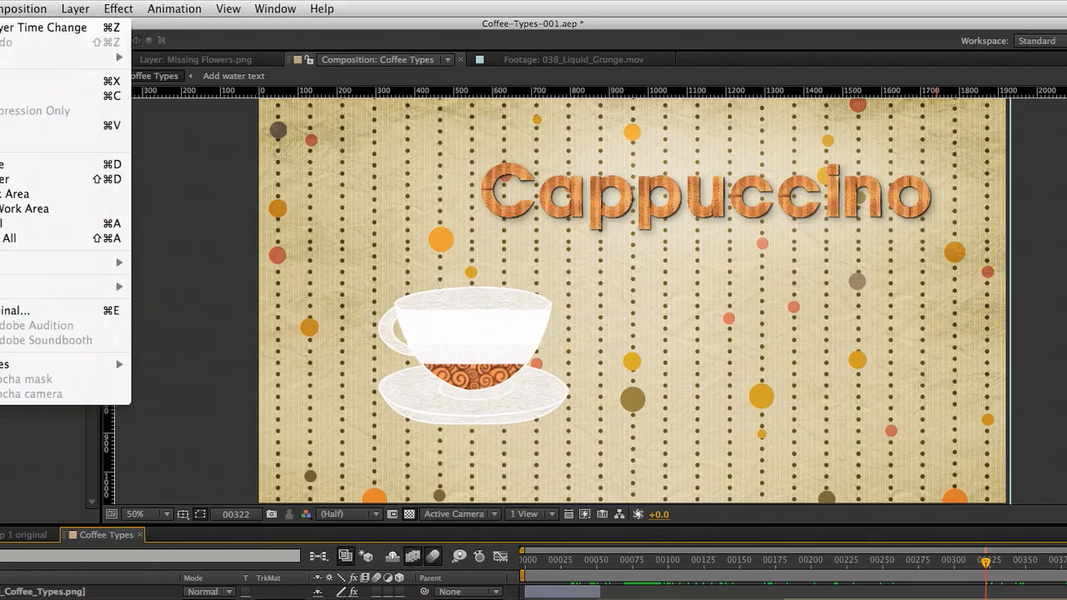
mouse_move(75, 8)
mouse_move(81, 27)
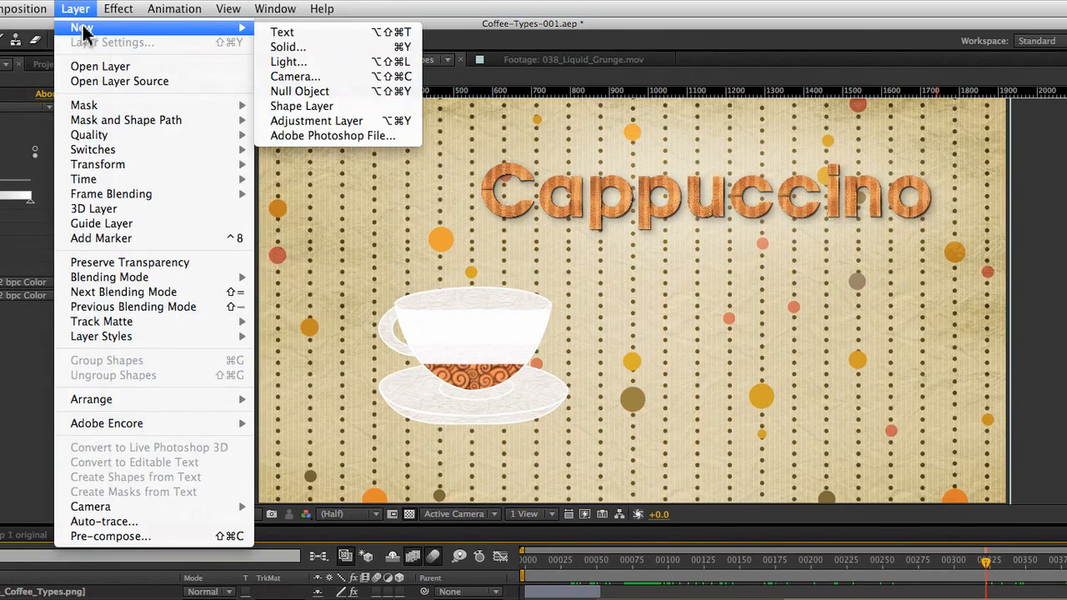
click(379, 125)
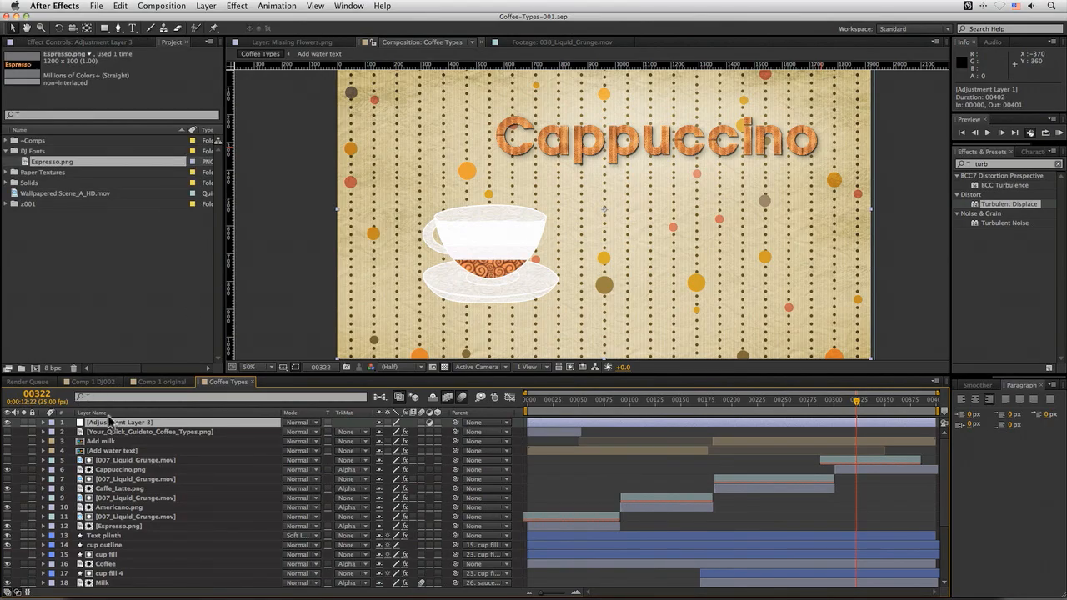
click(235, 7)
click(248, 5)
click(209, 6)
mouse_move(237, 6)
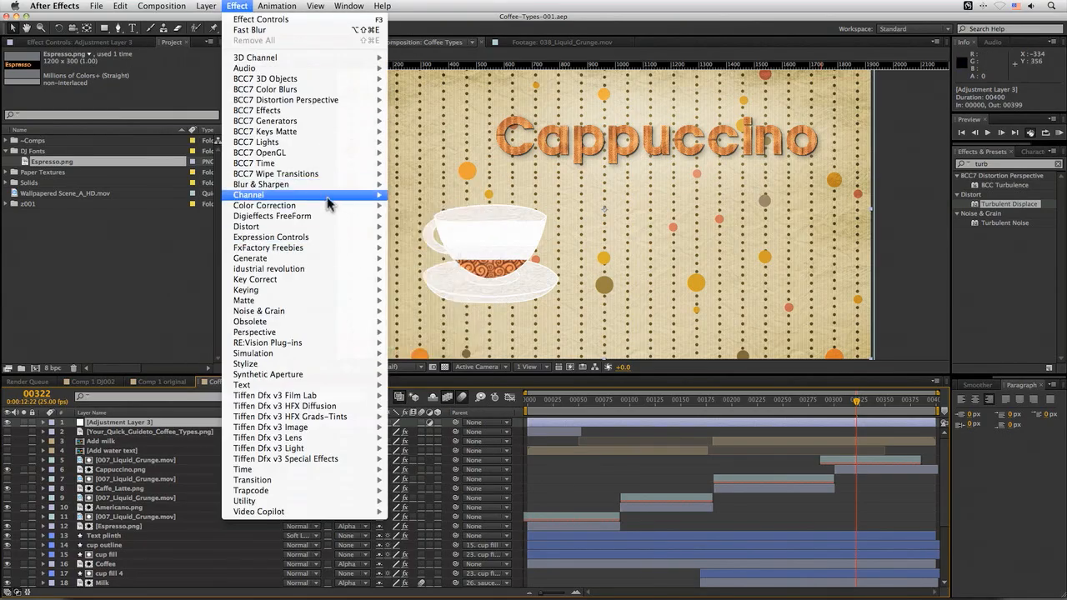
mouse_move(317, 205)
click(456, 377)
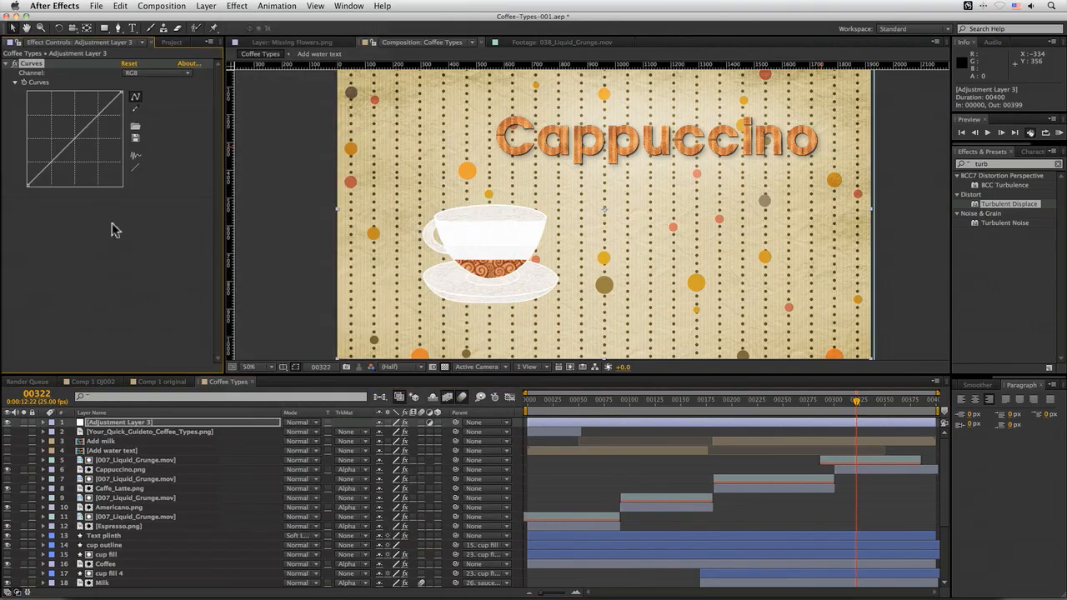
Warm the image by lowering the Blue curve's highlights and midtones, and flatten the Green curve slightly at both ends
click(150, 72)
click(148, 121)
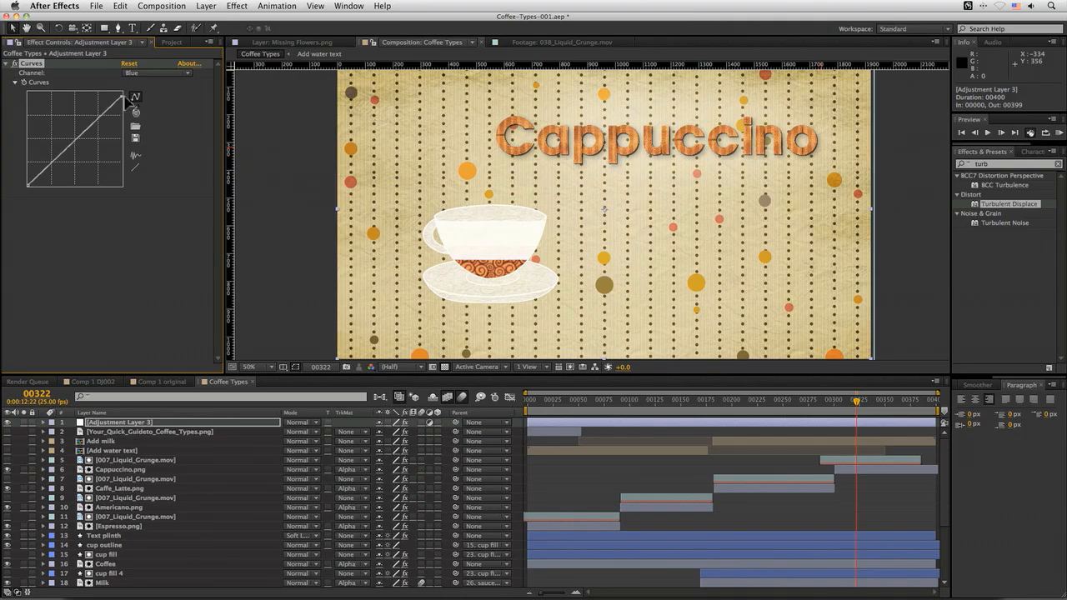
drag(75, 144, 73, 147)
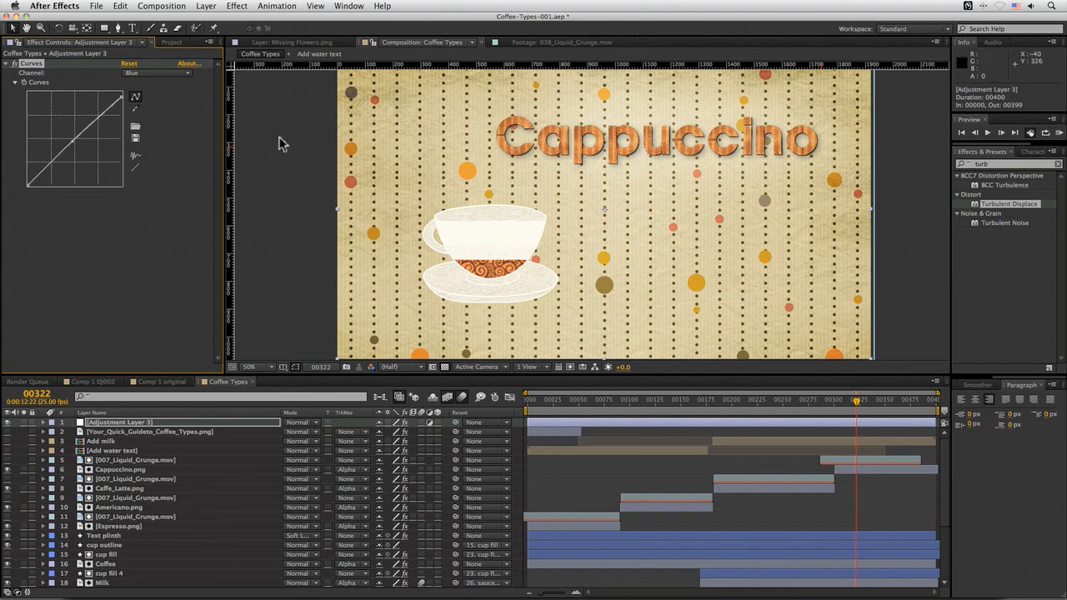
click(167, 73)
click(147, 106)
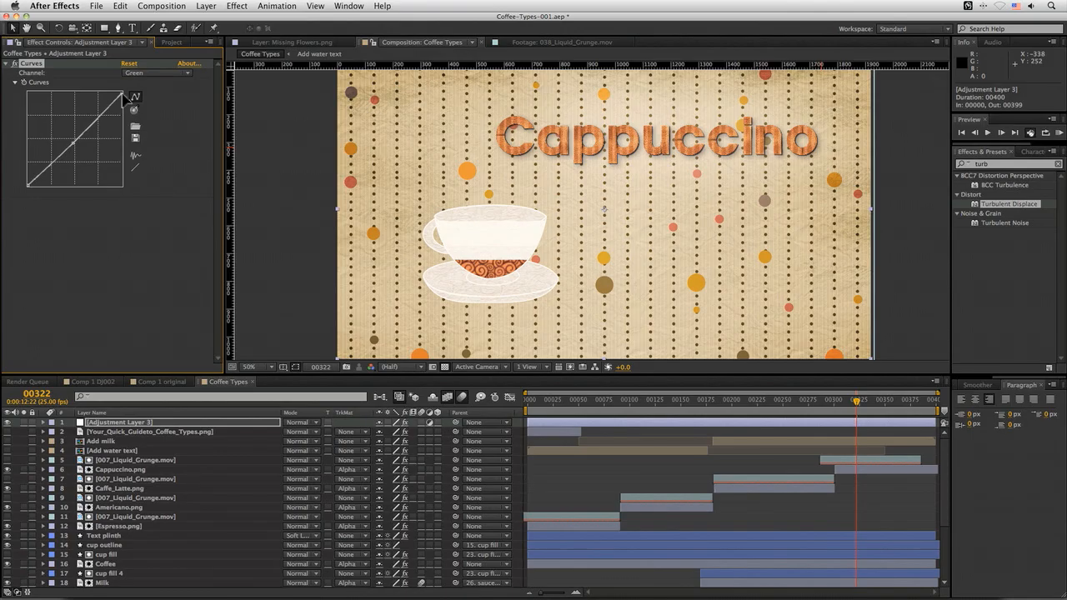
drag(29, 182, 27, 183)
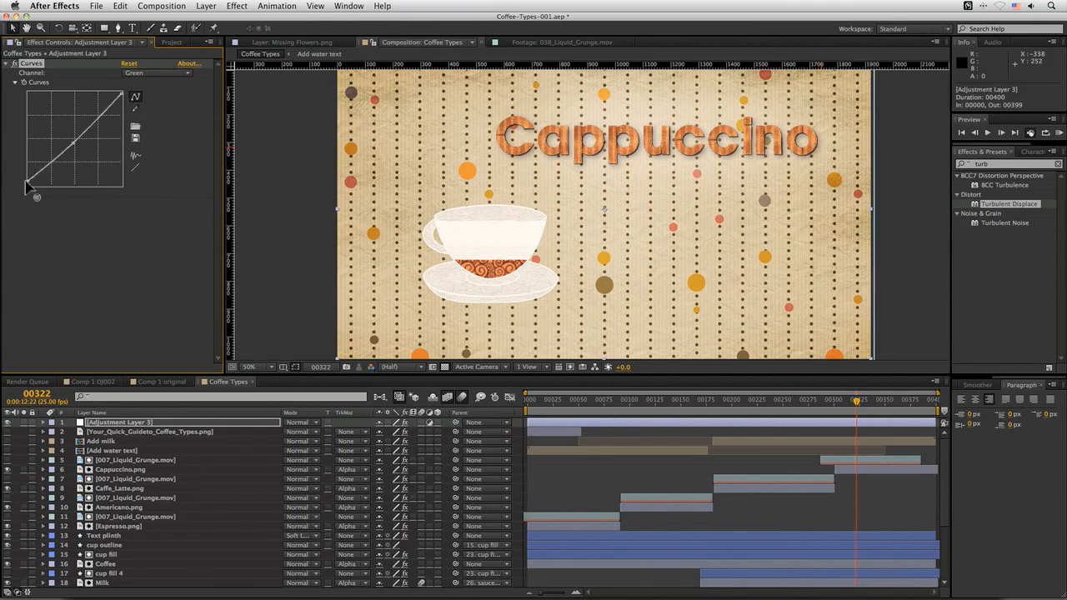
Go through the remaining colour channels of Curves and add a shadow and a highlight point to the RGB curve for subtle contrast
click(158, 73)
click(139, 94)
click(163, 74)
click(141, 115)
click(152, 75)
click(149, 84)
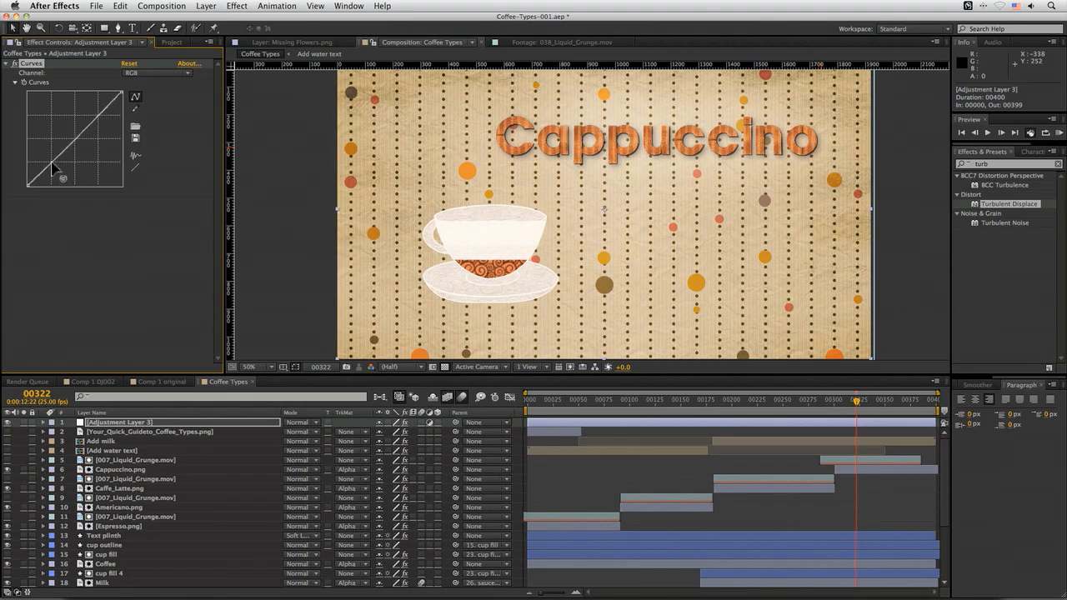
click(52, 162)
click(99, 115)
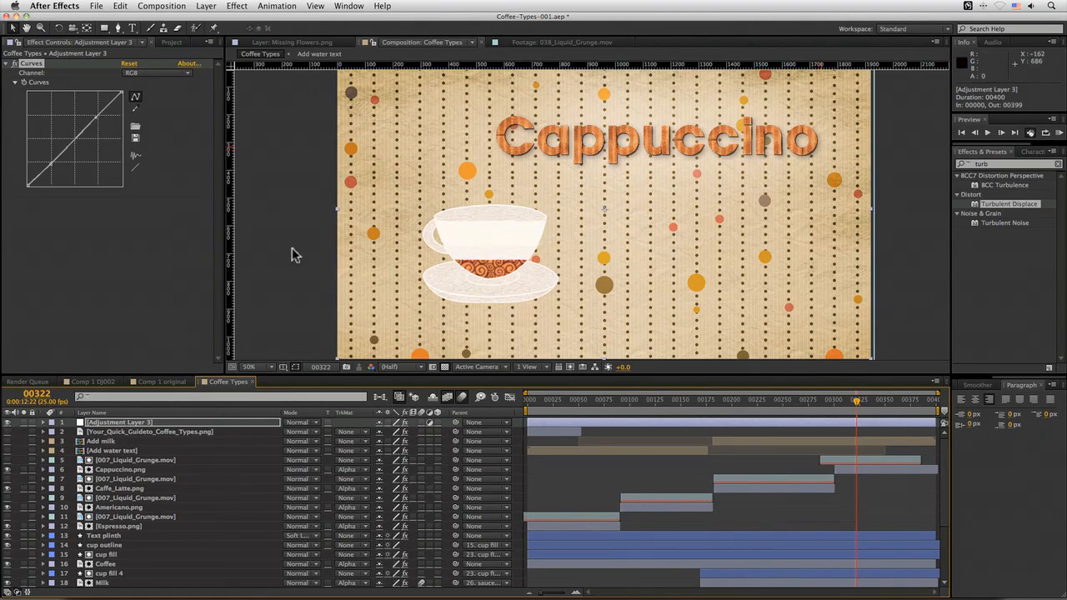
Create a black 1920 x 1080 px solid named Vignette at the top of the composition
key(super+y)
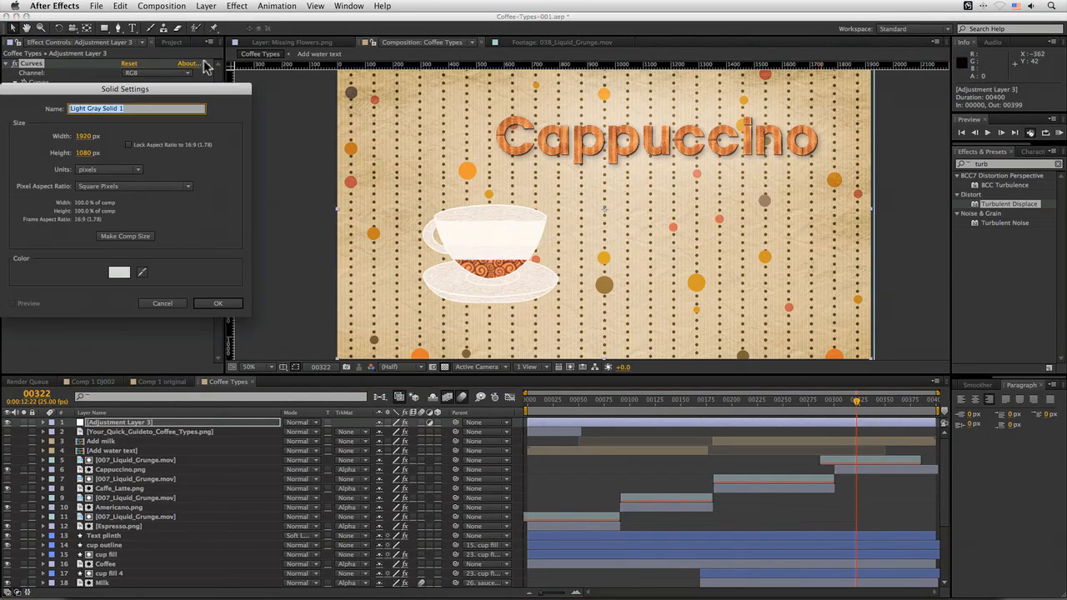
text(V)
click(121, 278)
drag(74, 145, 252, 295)
click(241, 107)
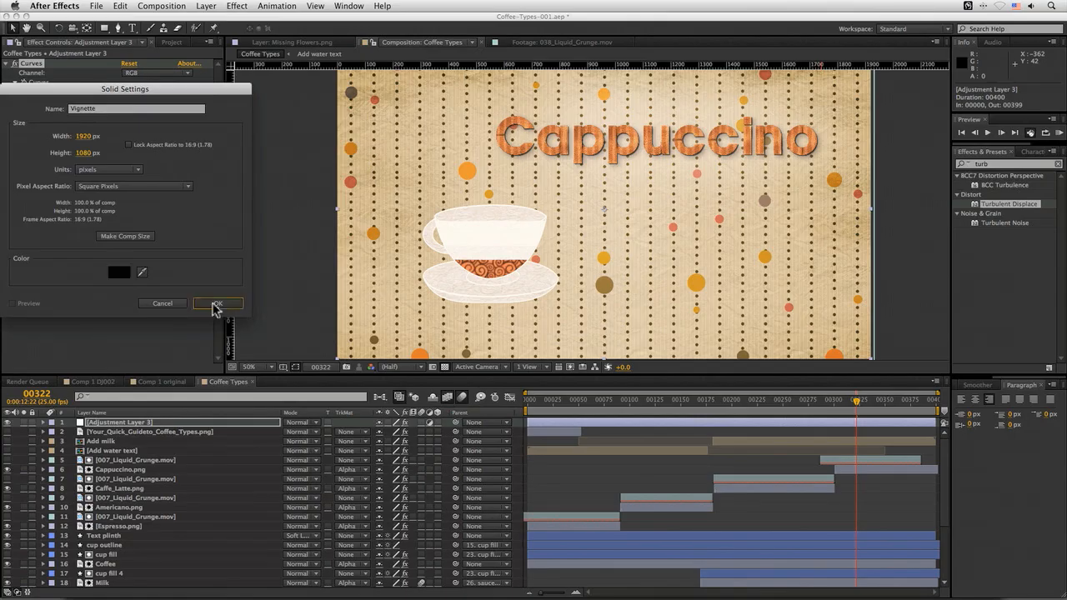
click(215, 303)
Draw an elliptical mask about 1680 x 800 px on the Vignette layer and set its mode to Subtract
drag(104, 28, 175, 54)
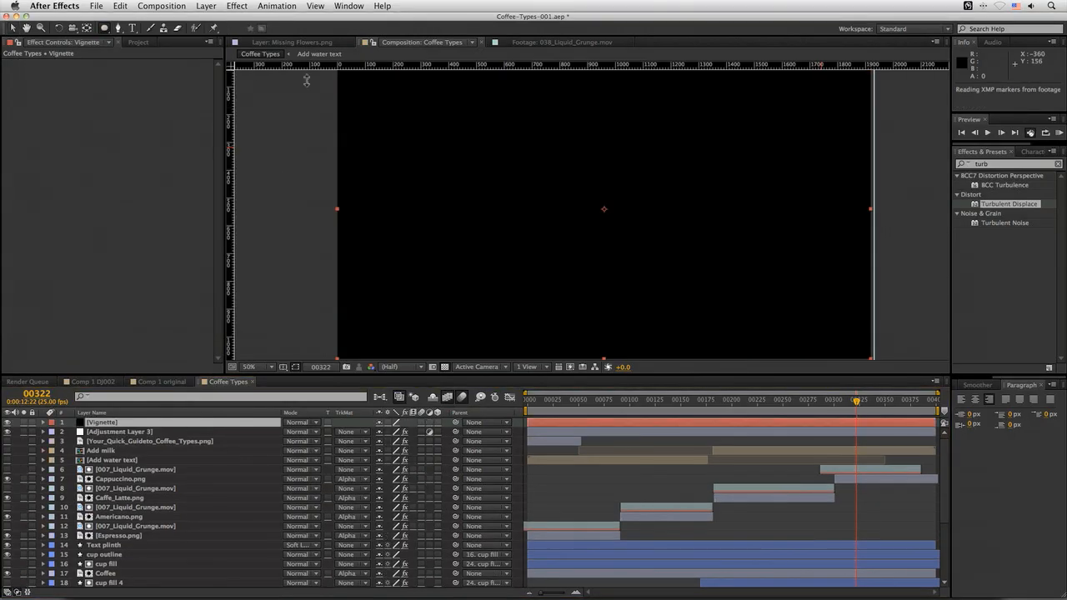
drag(362, 102, 827, 324)
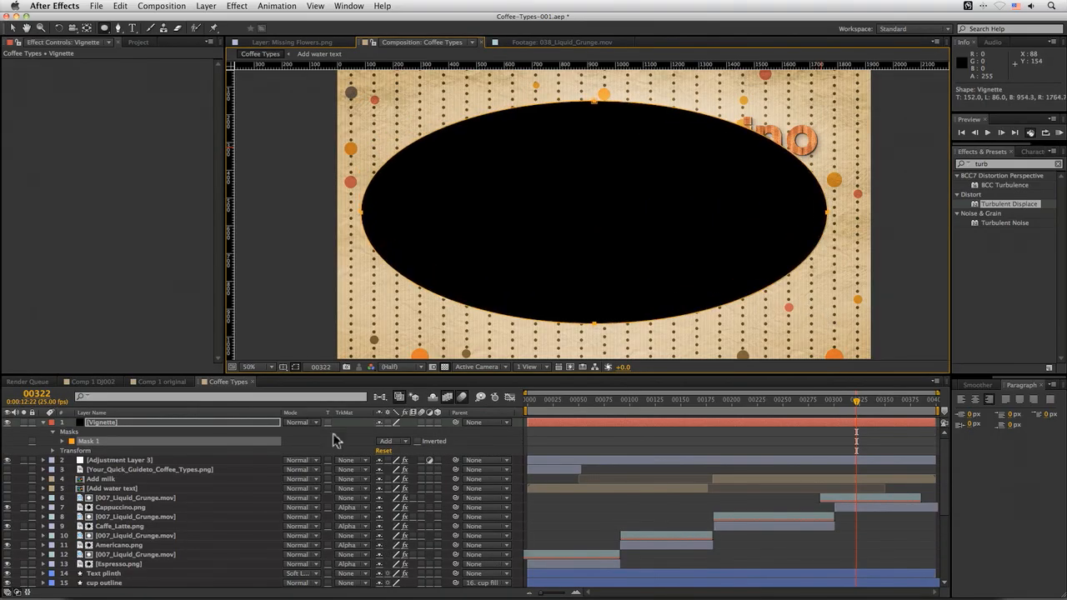
click(394, 442)
click(403, 472)
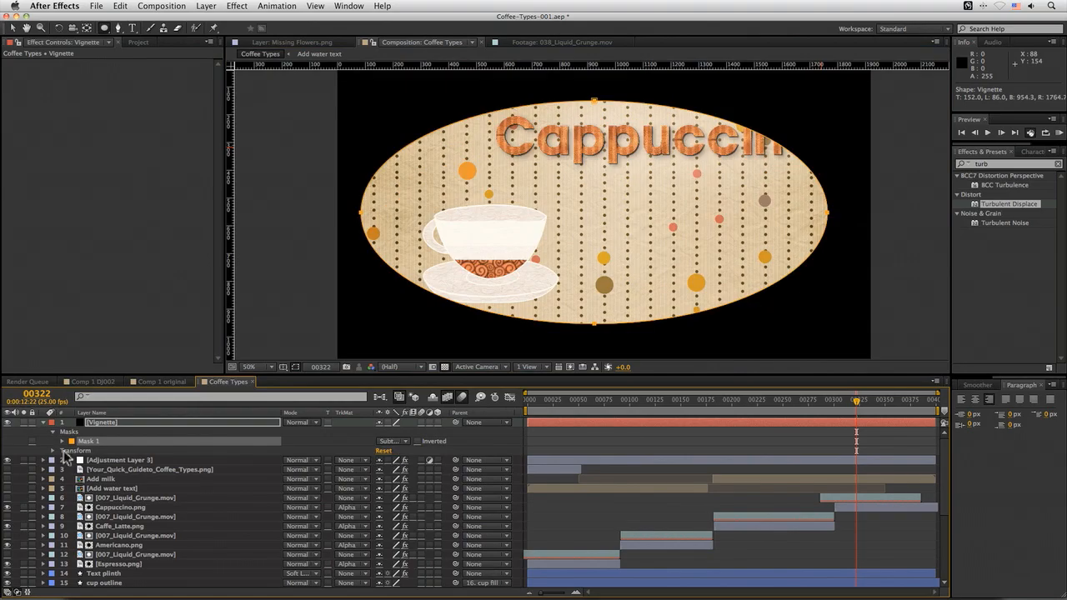
Set the Vignette mask's feather to 302 pixels and its expansion to 78 pixels
click(62, 441)
drag(390, 460, 553, 460)
drag(381, 479, 417, 478)
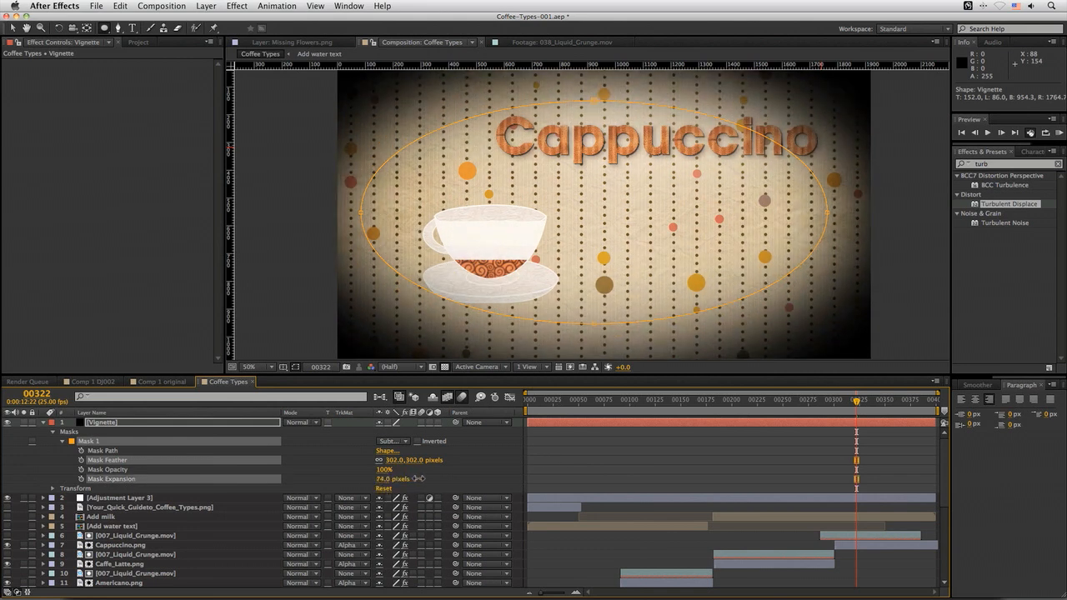
Set the Vignette layer's blending mode to Soft Light
click(311, 423)
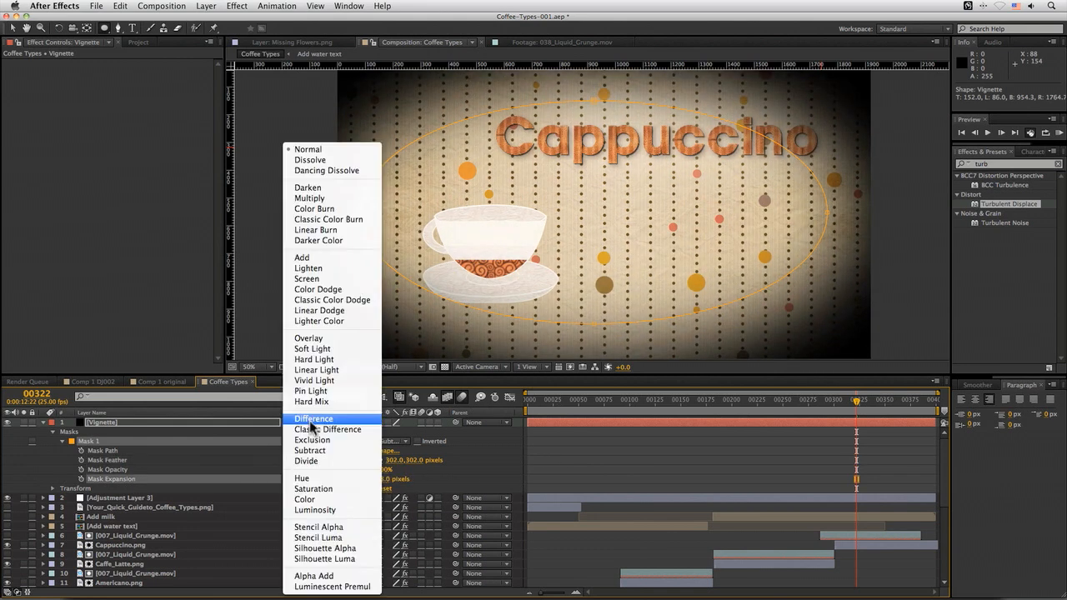
click(321, 350)
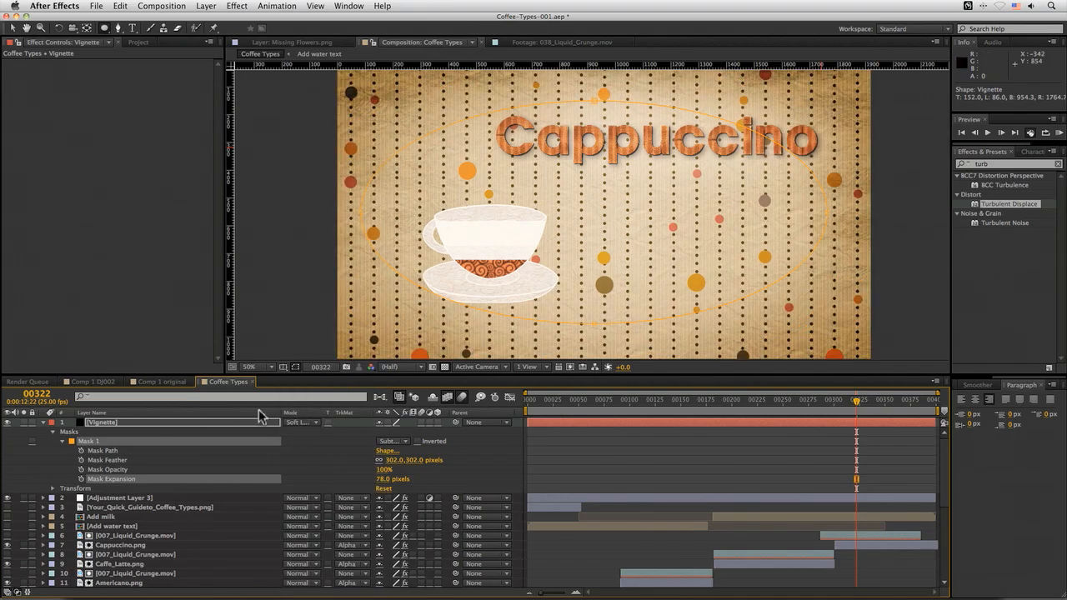
Try the Overlay blending mode on the Vignette layer, and undo it
click(303, 421)
click(315, 338)
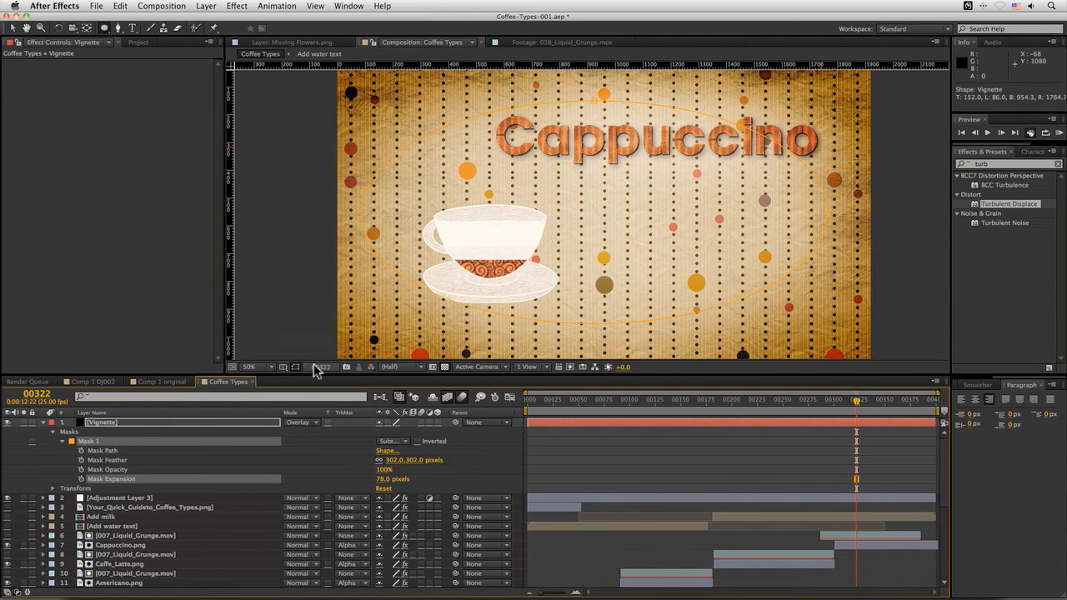
key(super+z)
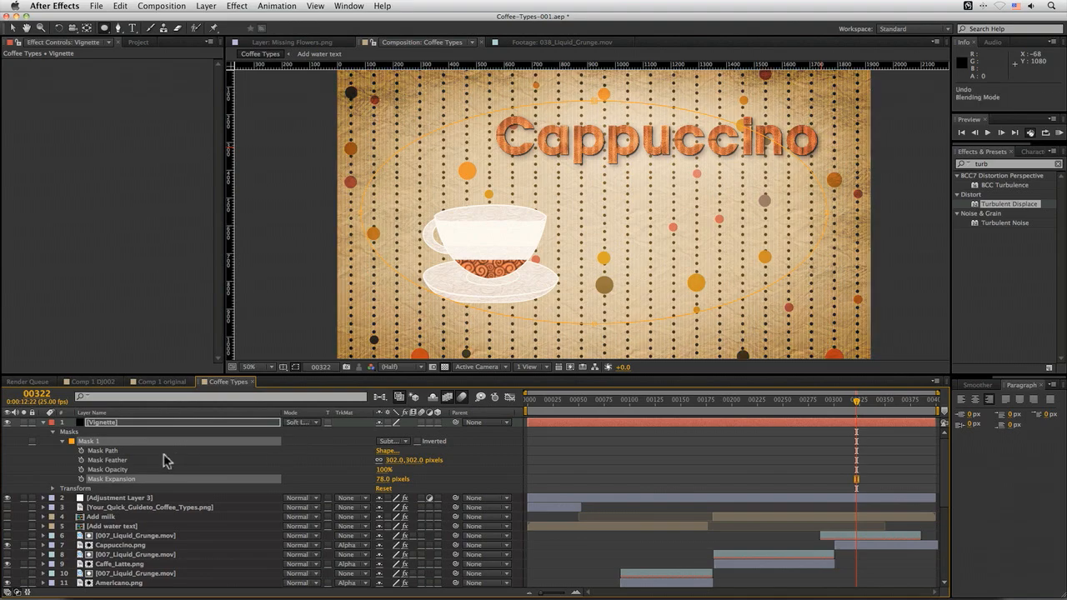
Lower the Vignette layer's opacity to 20% and collapse its properties
key(t)
drag(382, 432, 227, 439)
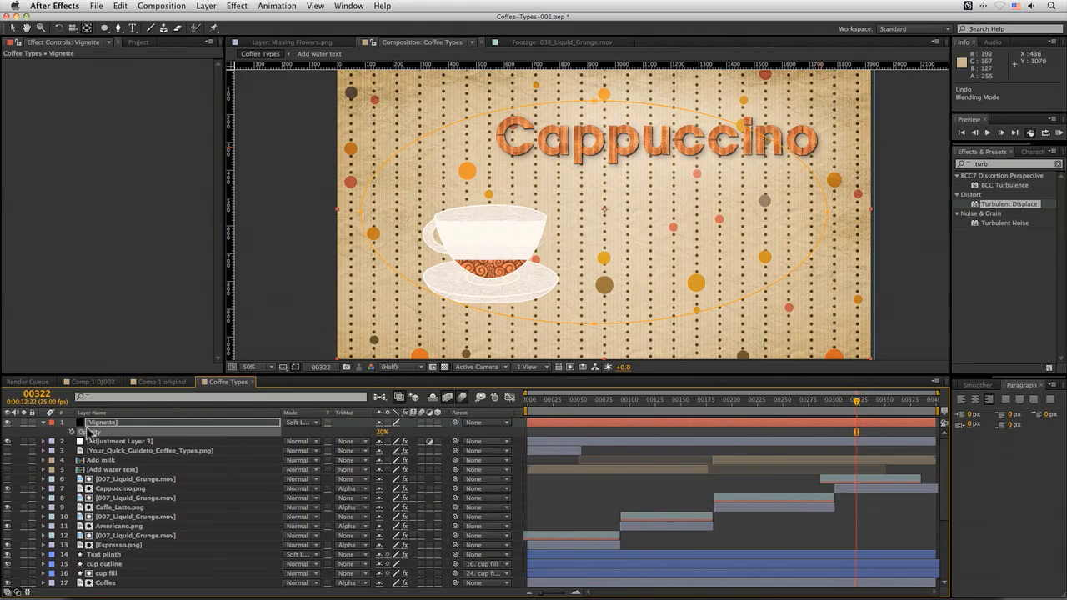
click(42, 431)
click(43, 423)
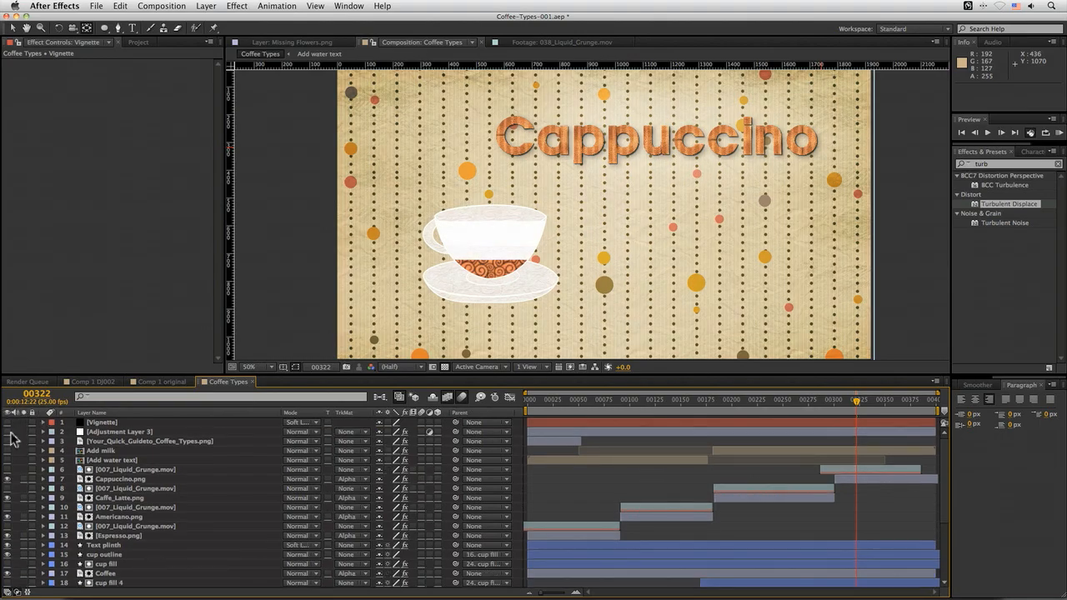
Compare the frame without and with the colour grade, and review the Coffee Types animation against Comp 1 original
click(8, 423)
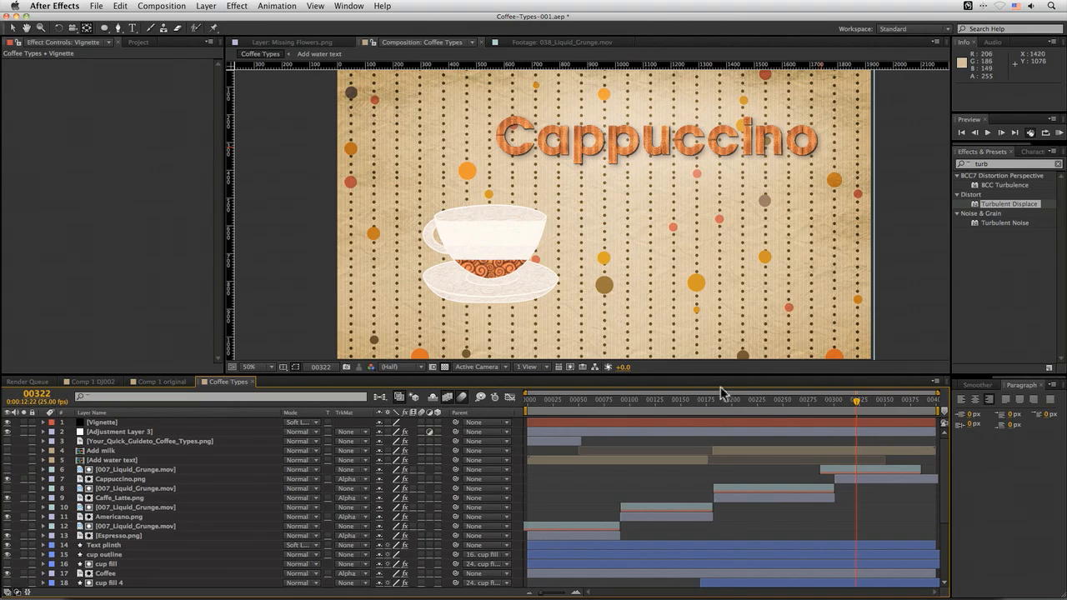
click(565, 399)
key(KP_0)
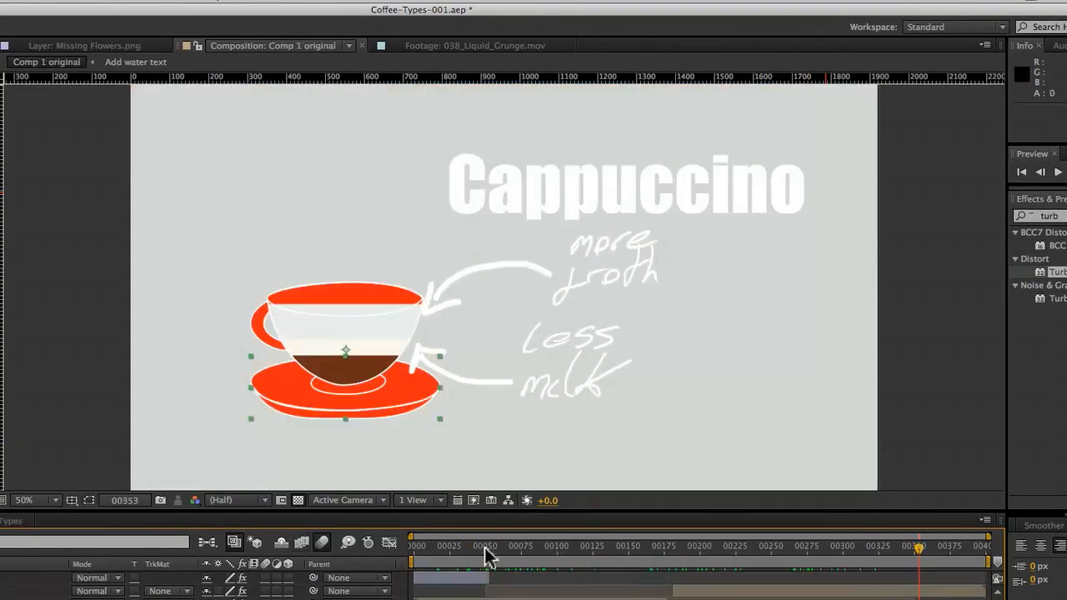
drag(485, 549, 909, 552)
click(10, 521)
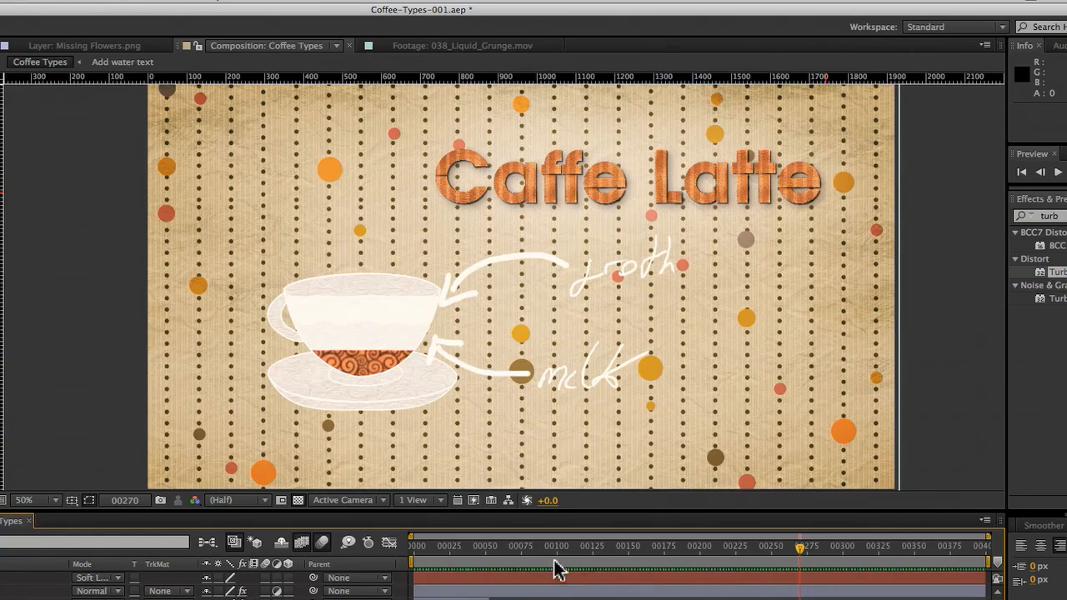